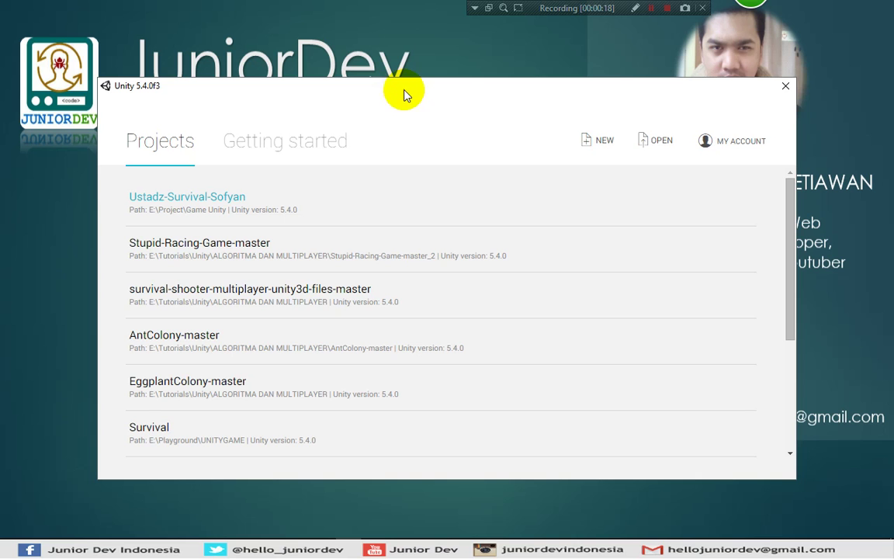
Create a new 3D project named Game3DMultiplayer in the E:\Project\Game Unity folder
left_click(603, 145)
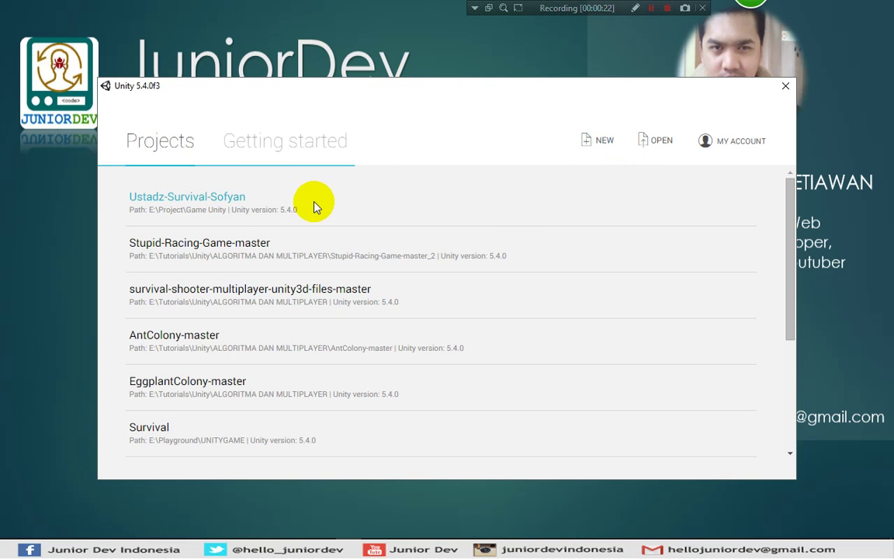
triple_click(332, 240)
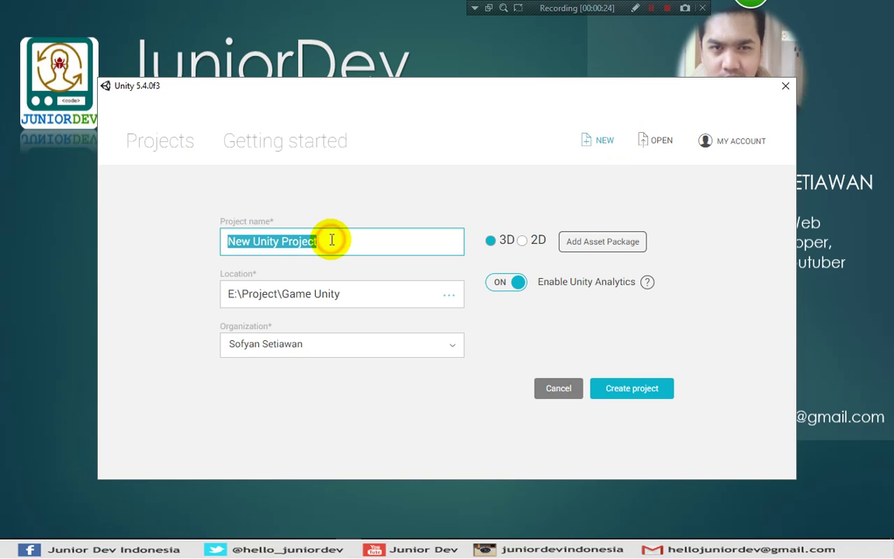
type("Game")
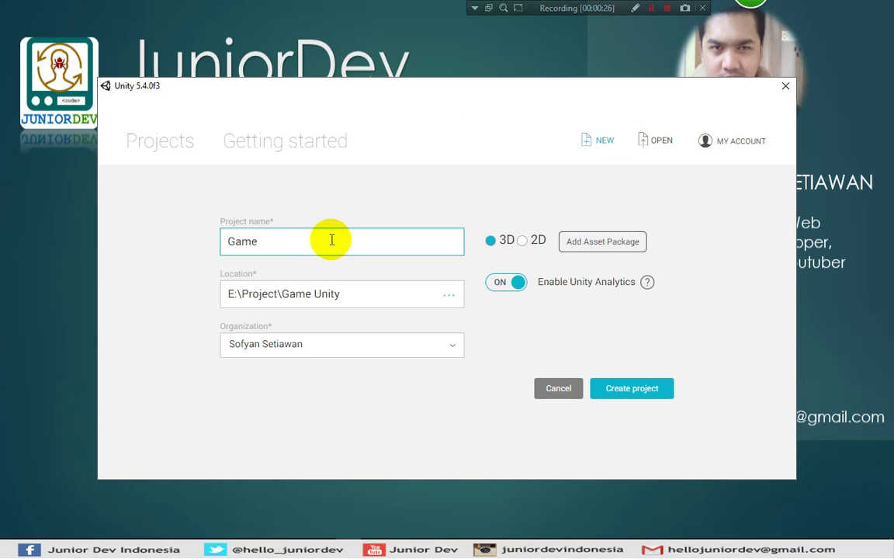
type("3DMultiplayer")
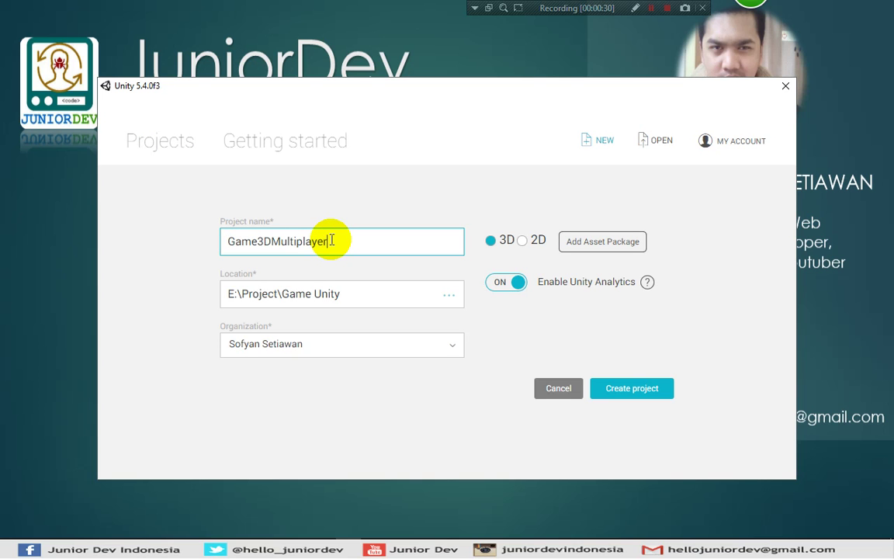
left_click(451, 296)
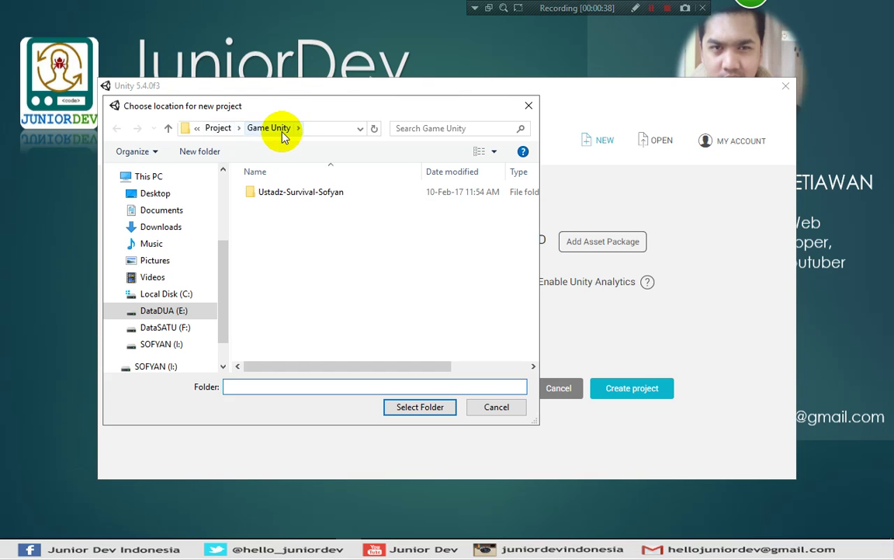
left_click(405, 410)
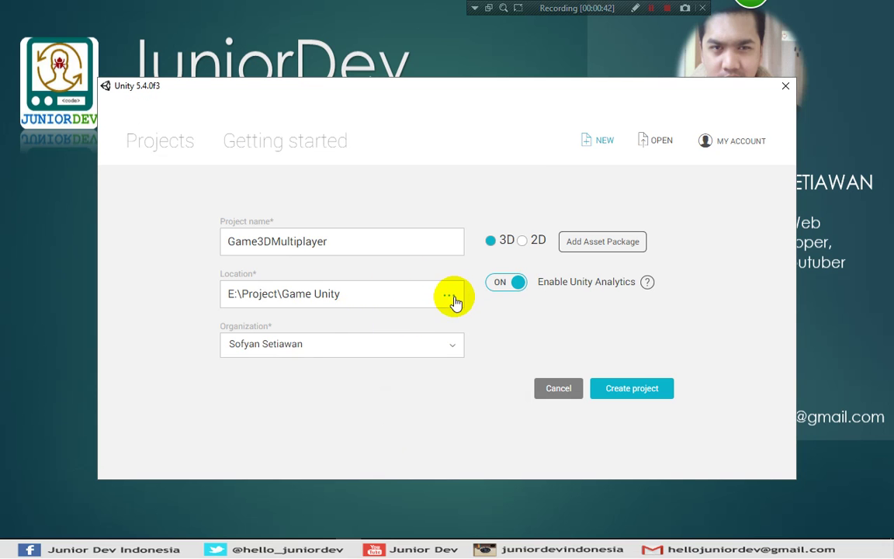
left_click(629, 394)
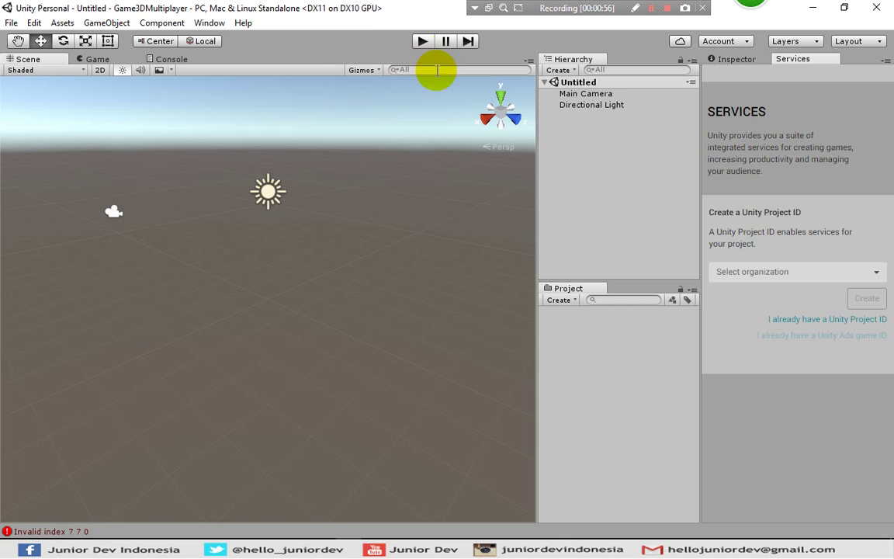
Examine the Main Camera and Directional Light objects in the untitled scene, leaving neither selected
left_click(581, 97)
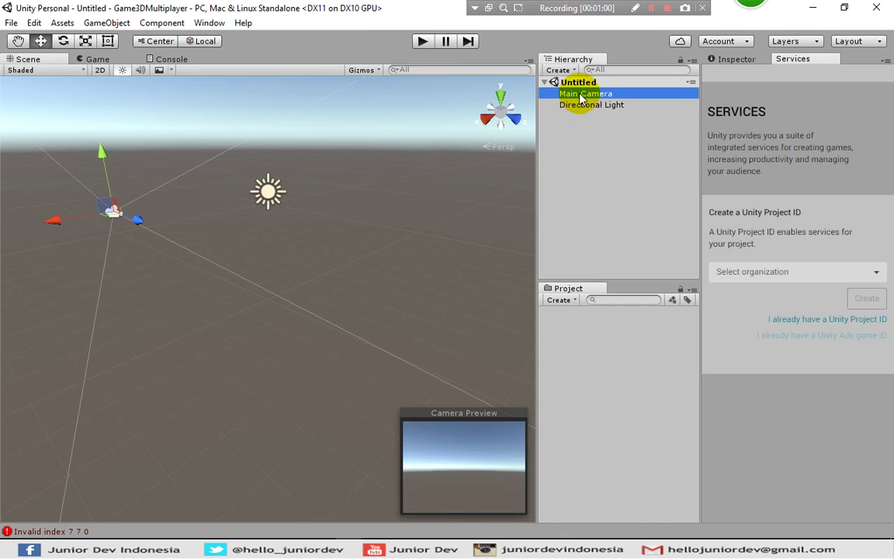
left_click(578, 108)
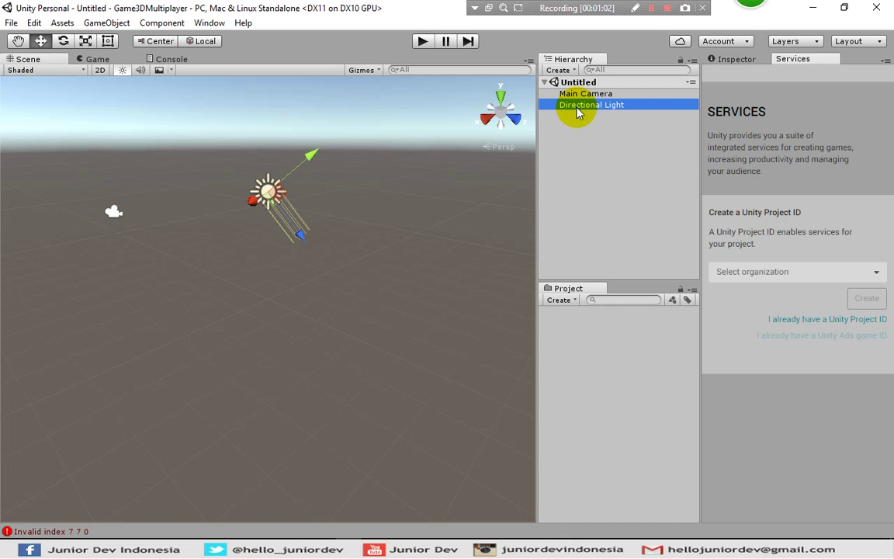
left_click(576, 94)
left_click(574, 111)
left_click(573, 133)
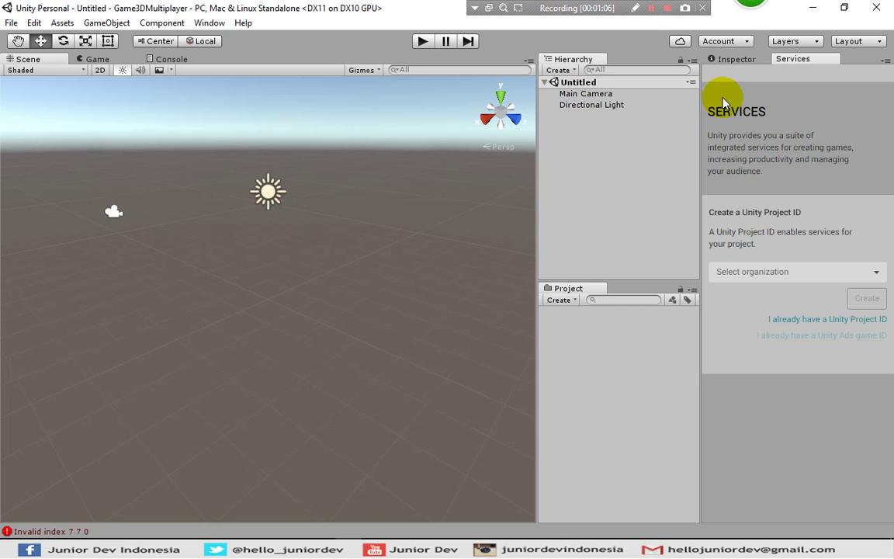
Show the Inspector instead of Services and look over the available window layouts without changing the layout
left_click(736, 59)
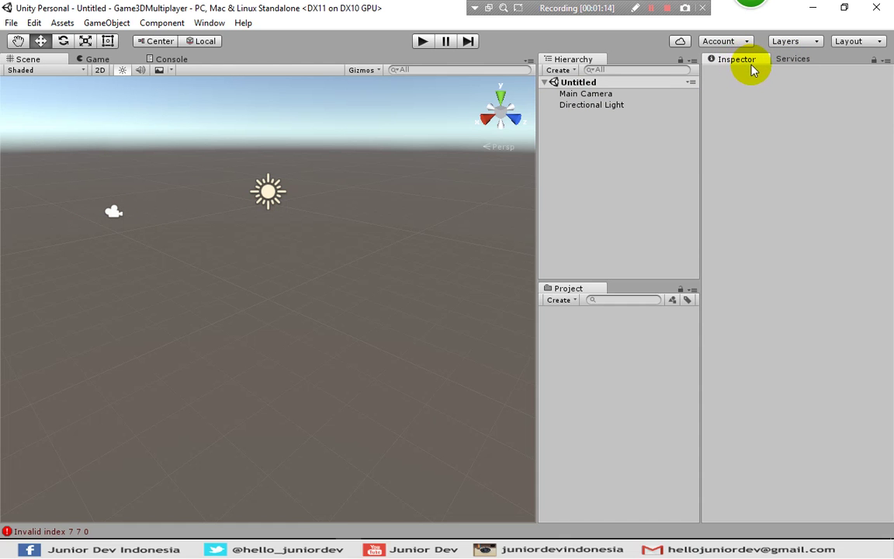
left_click(854, 44)
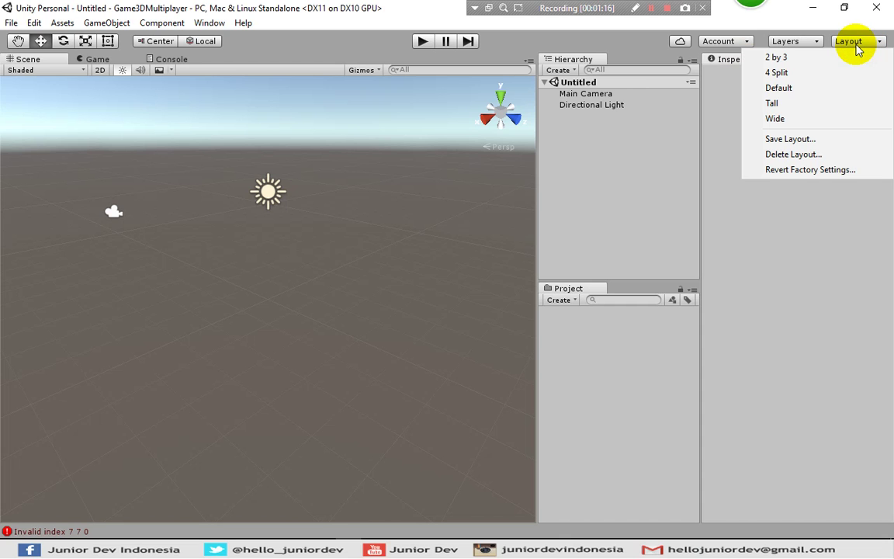
left_click(629, 159)
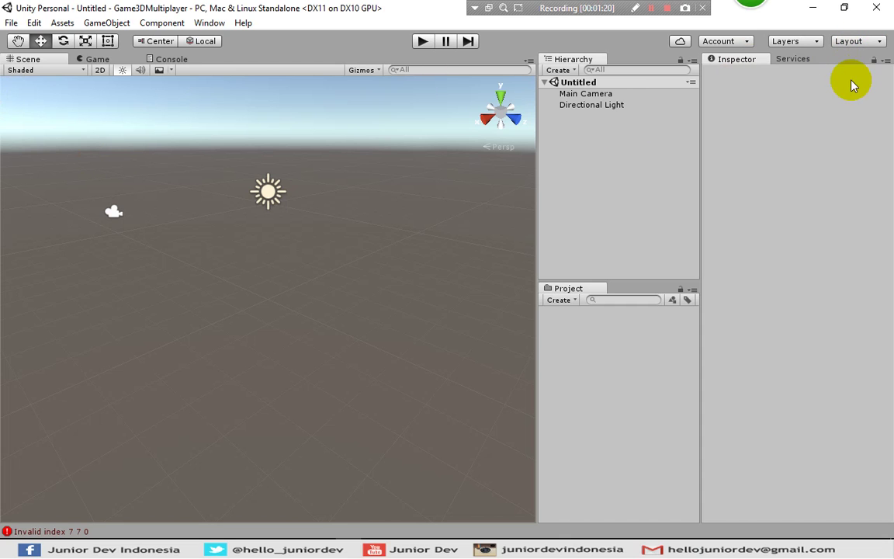
left_click(846, 43)
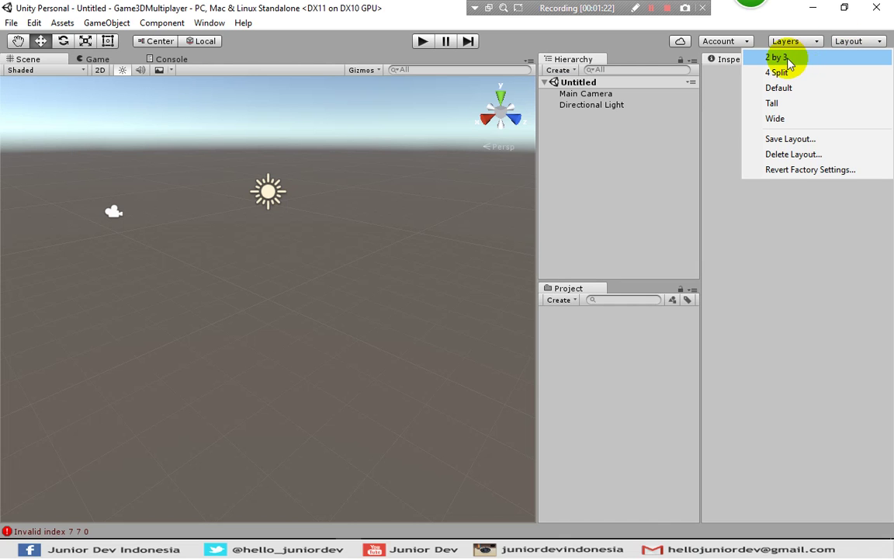
left_click(629, 171)
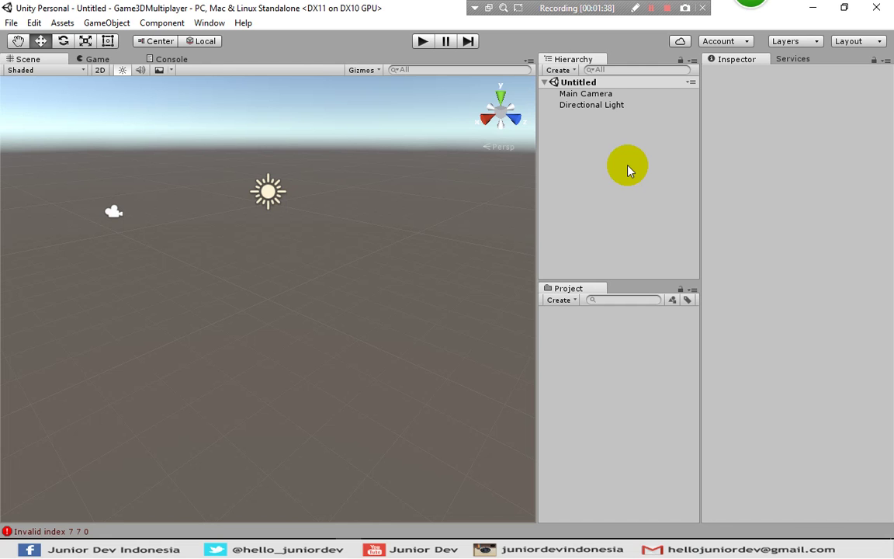
Switch to File Explorer and examine the contents of the font, image and sound folders inside bahan game
key("alt+Tab")
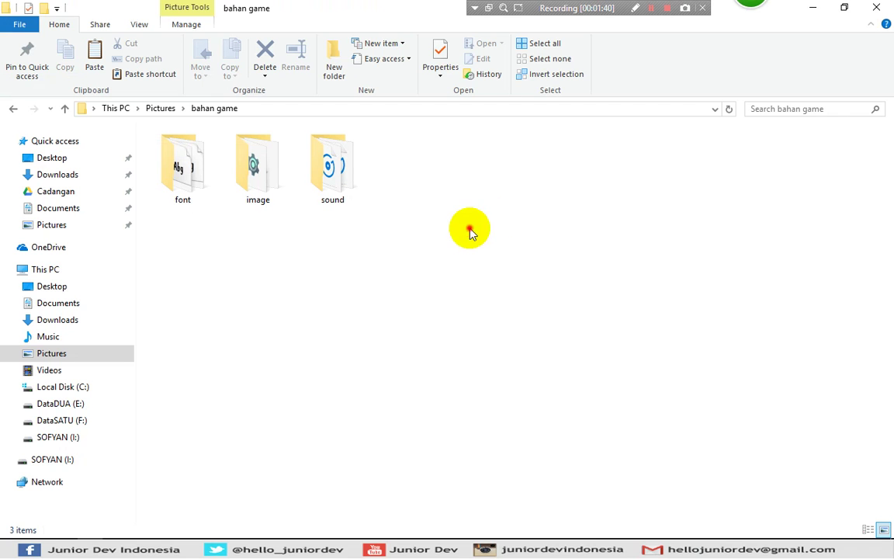
double_click(186, 162)
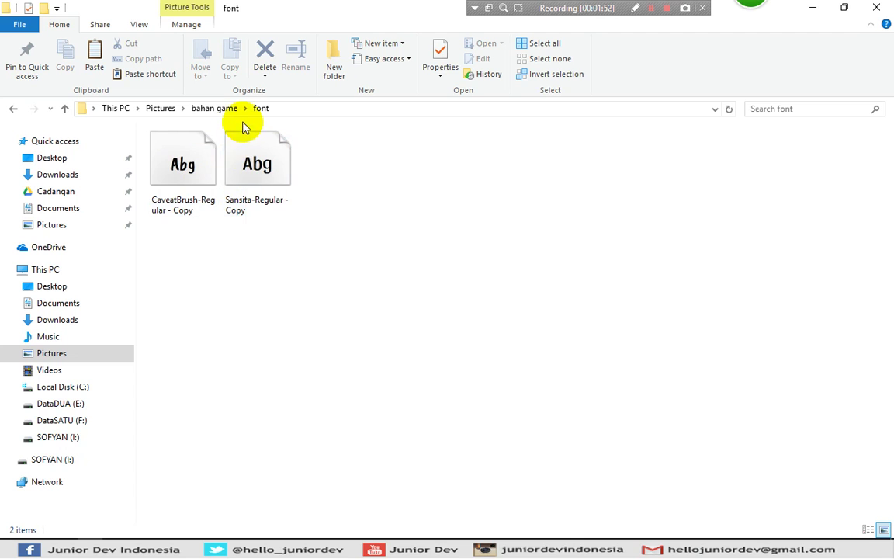
left_click(211, 108)
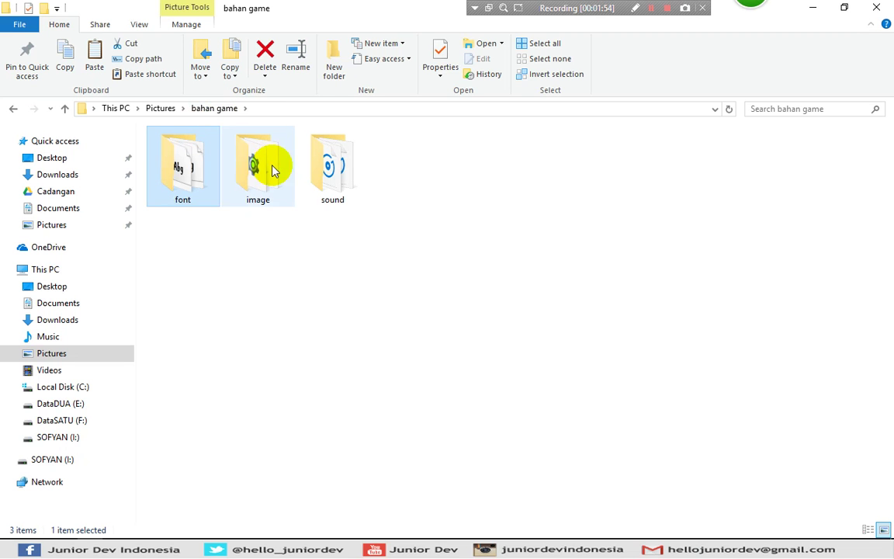
double_click(259, 169)
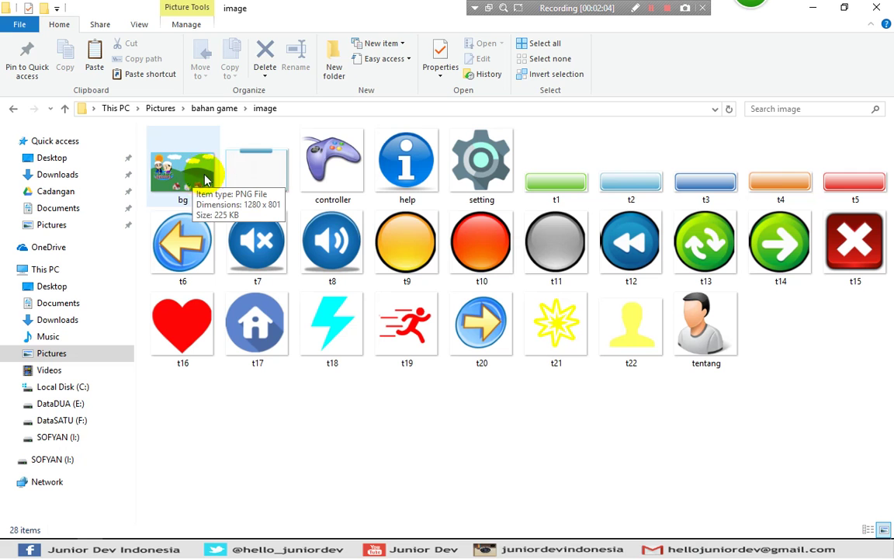
left_click(265, 177)
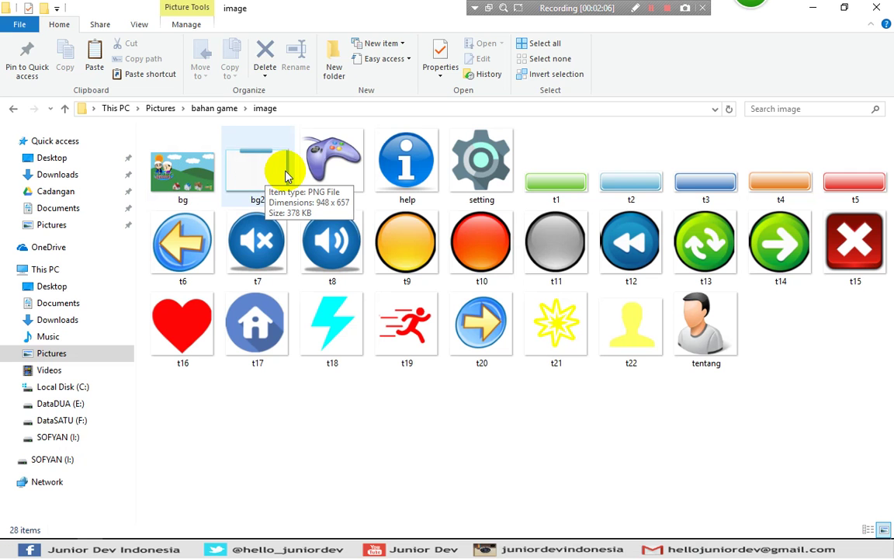
left_click(339, 174)
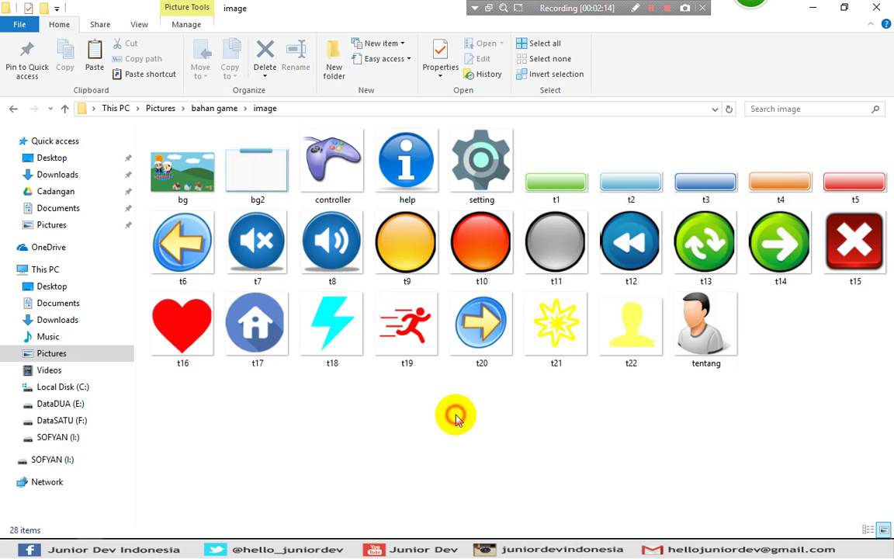
left_click(225, 109)
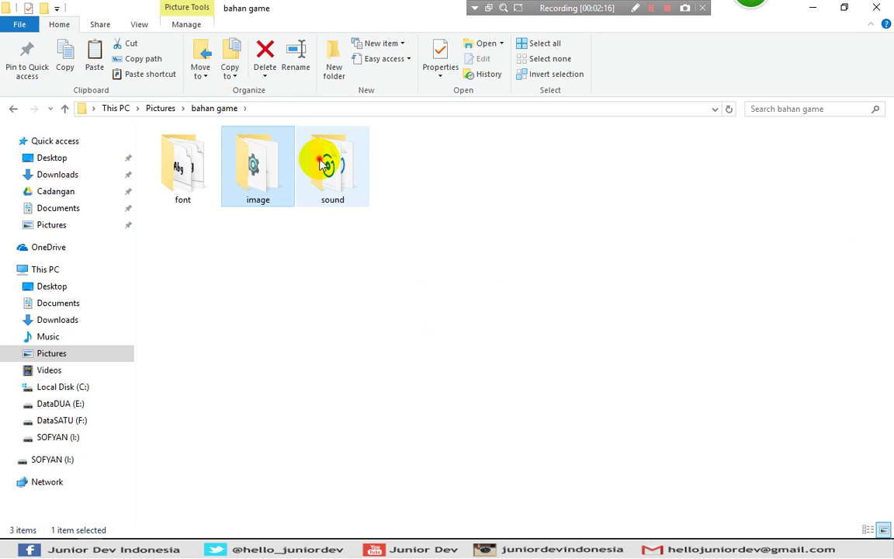
left_click(322, 163)
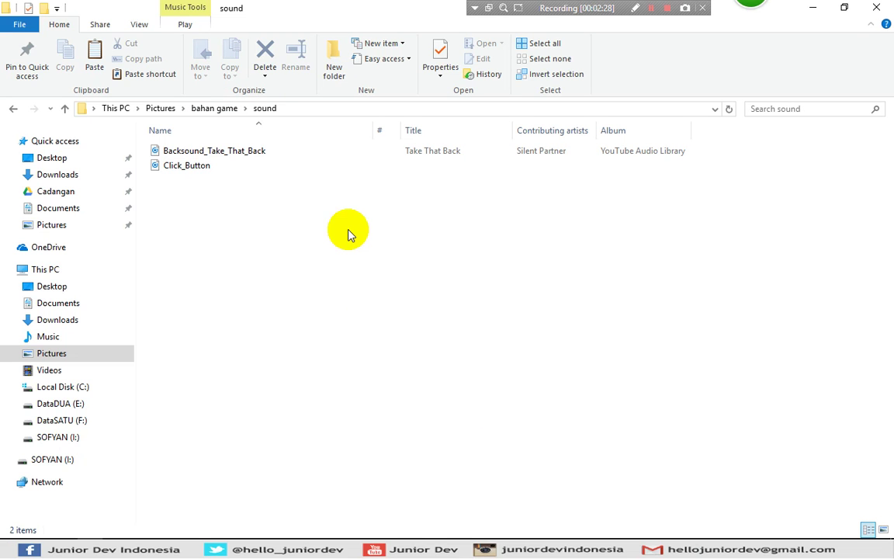
left_click(221, 110)
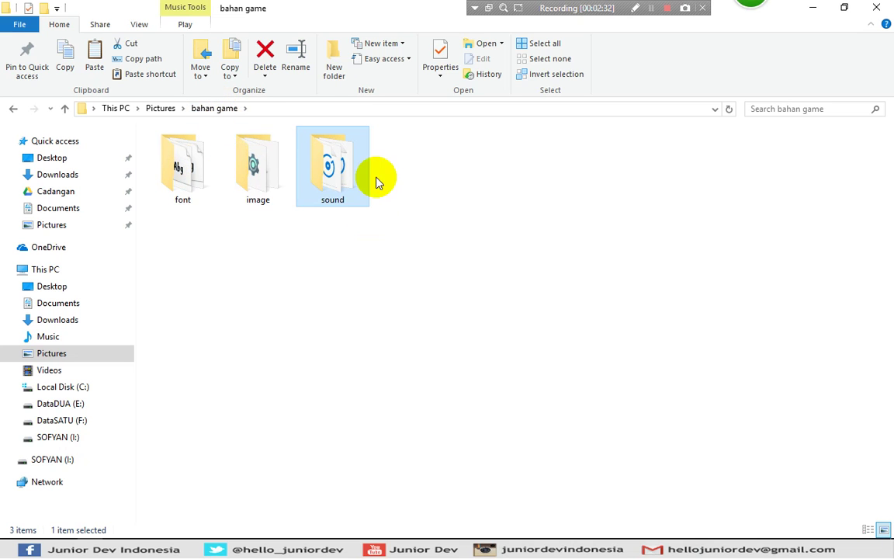
Copy the font, image and sound folders from bahan game into the Game3DMultiplayer project's Assets folder and return to Unity
left_click(423, 210)
key("ctrl+a")
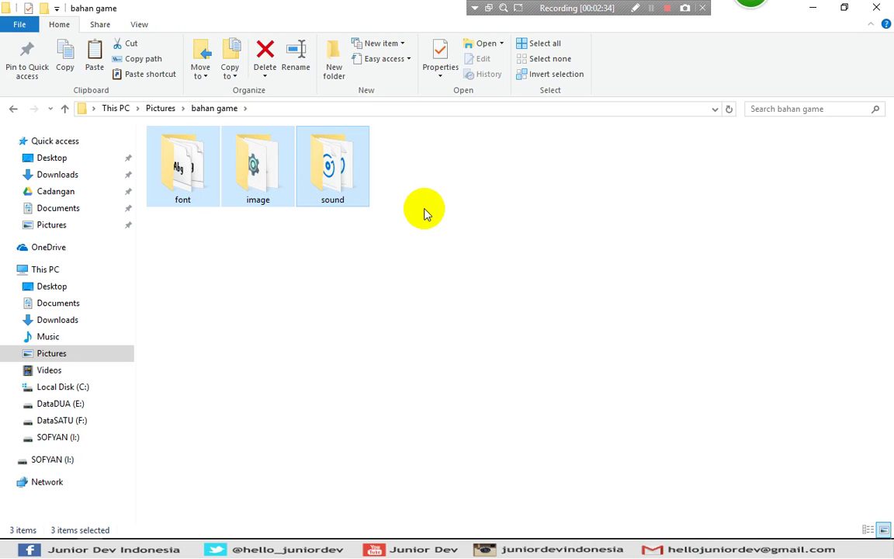
key("alt+Tab")
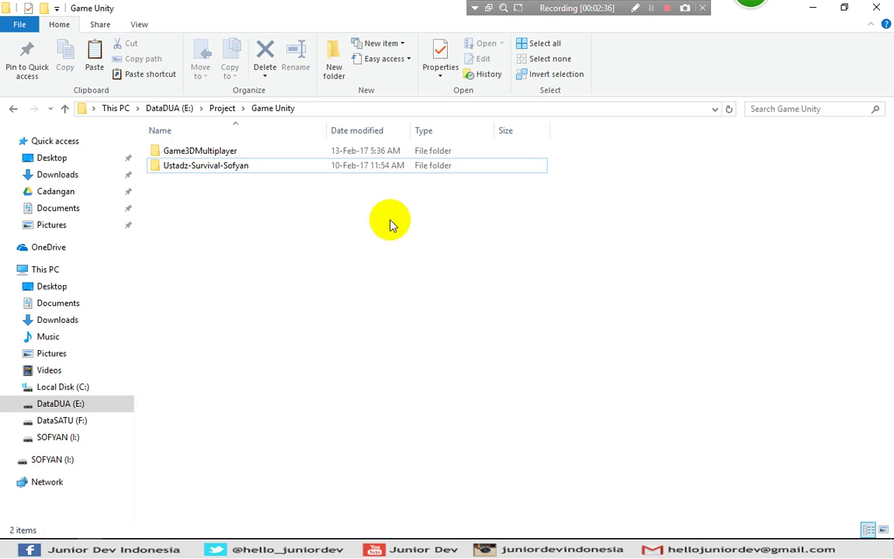
double_click(232, 153)
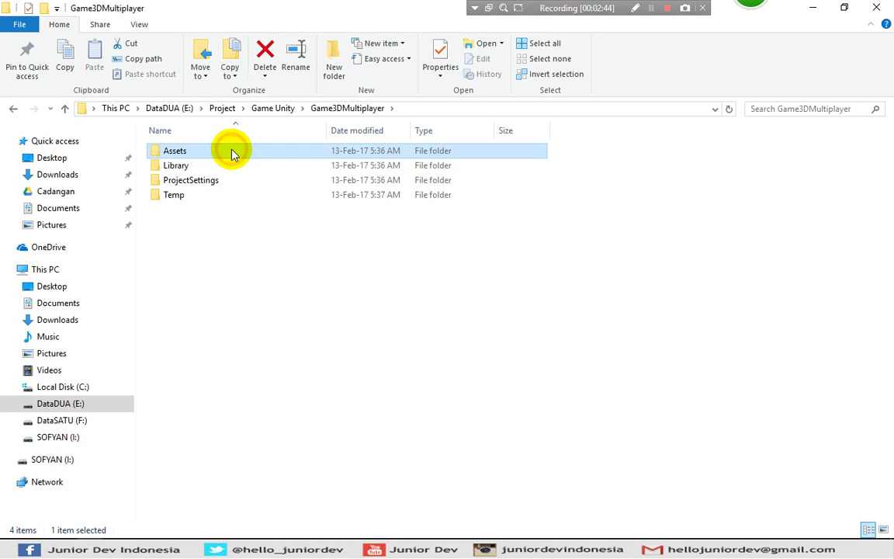
double_click(232, 153)
left_click(232, 183)
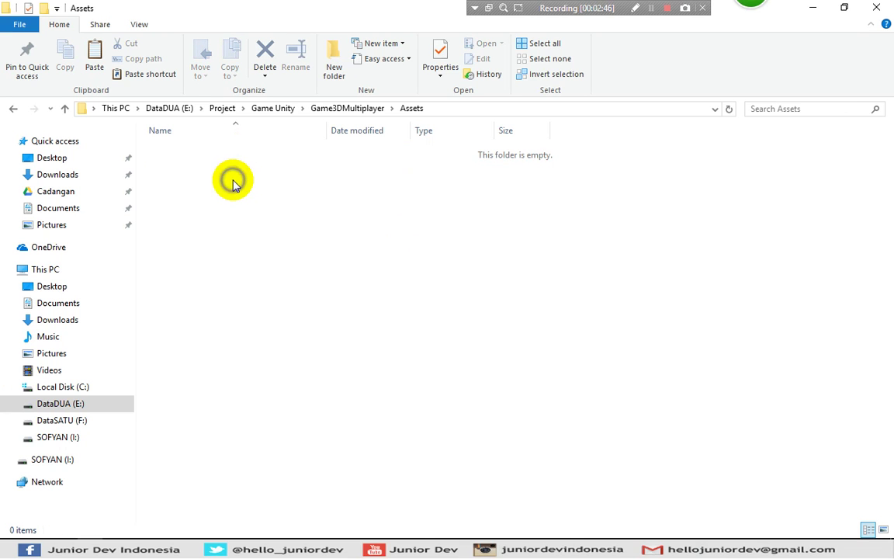
right_click(234, 181)
mouse_move(260, 191)
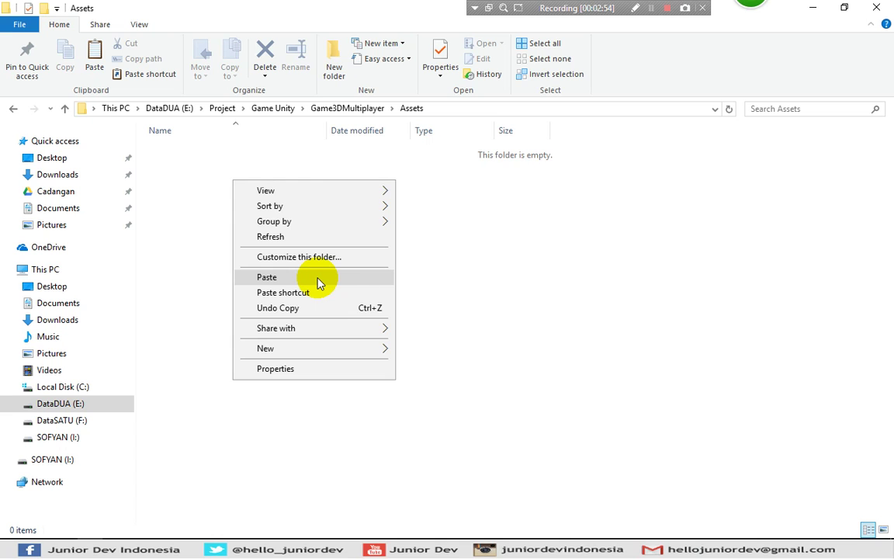
left_click(314, 278)
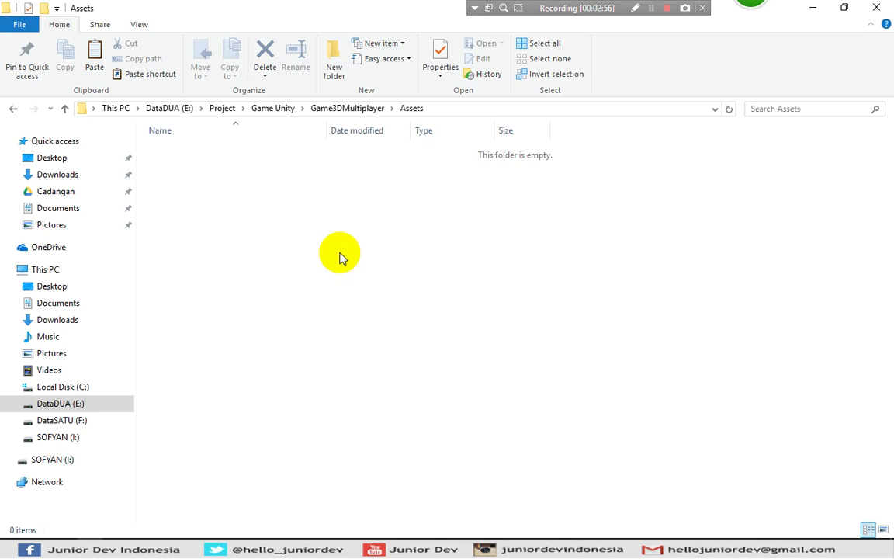
left_click(338, 259)
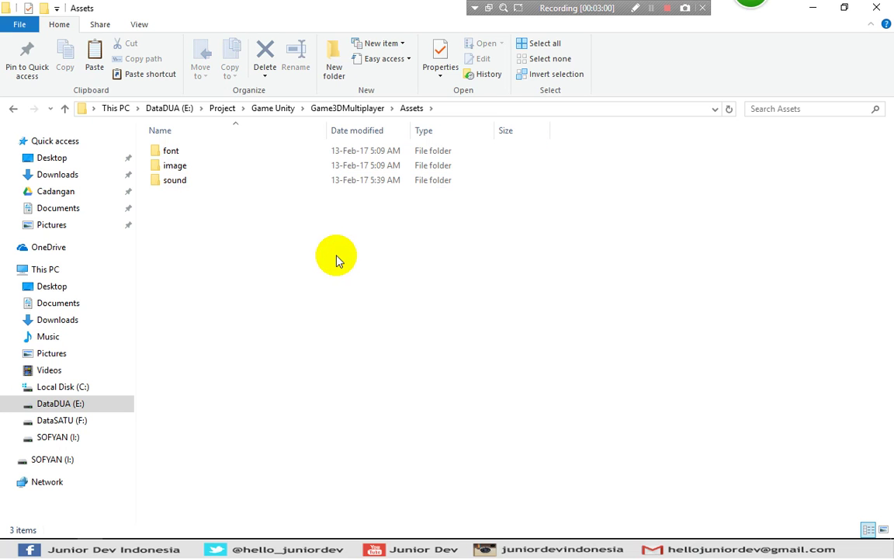
key("alt+F4")
key("alt+F4")
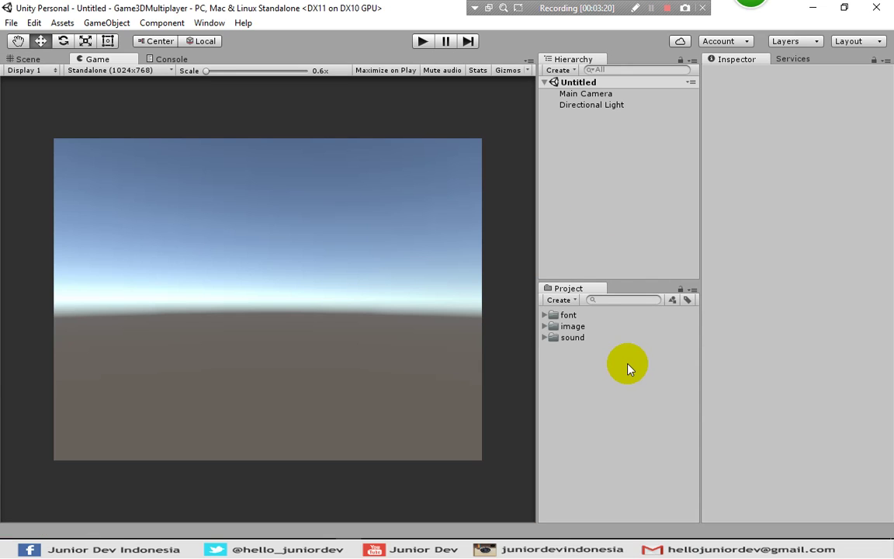
Inspect the imported font, image and sound folders in the project and compare the Scene and Game views
left_click(545, 316)
left_click(546, 315)
left_click(545, 326)
left_click(545, 326)
left_click(545, 337)
left_click(545, 337)
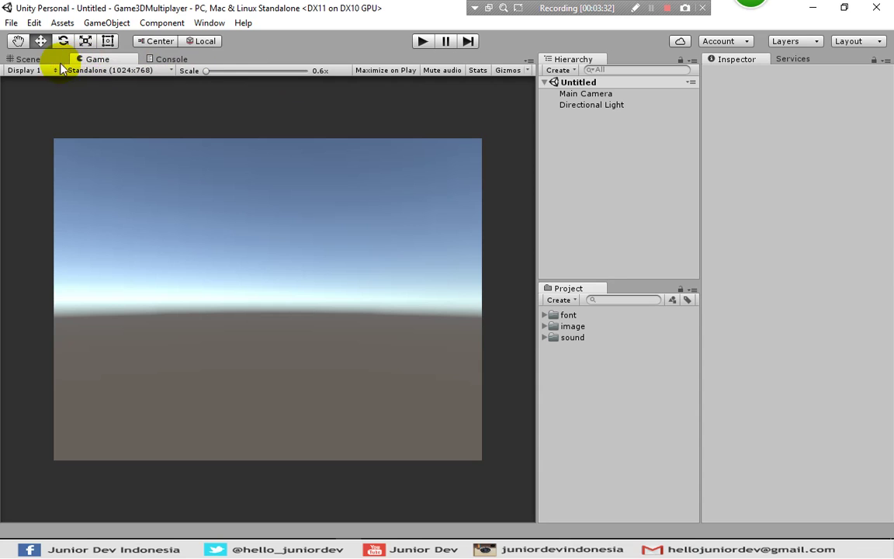
left_click(34, 59)
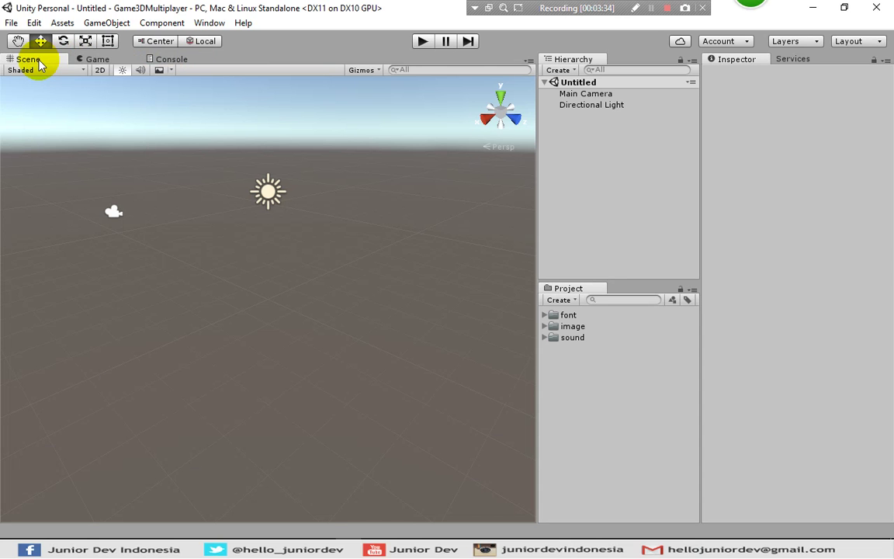
left_click(90, 61)
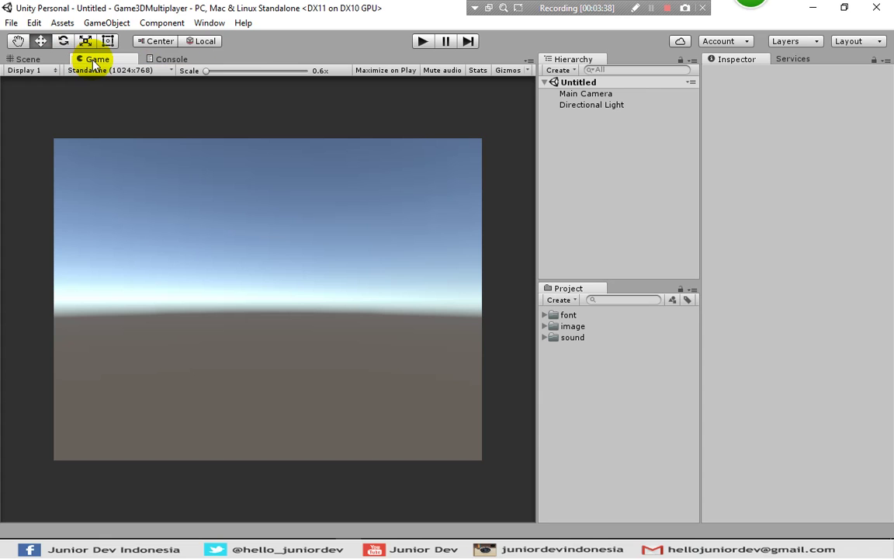
left_click(210, 22)
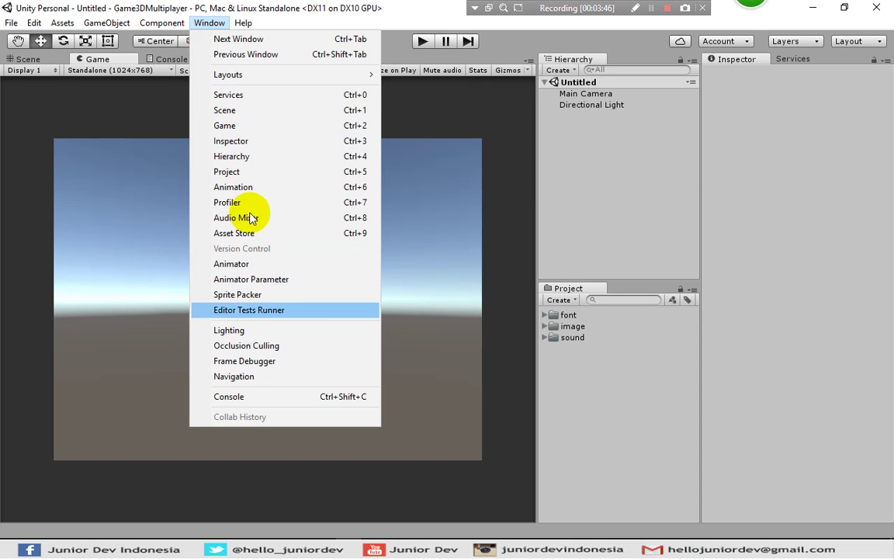
left_click(296, 17)
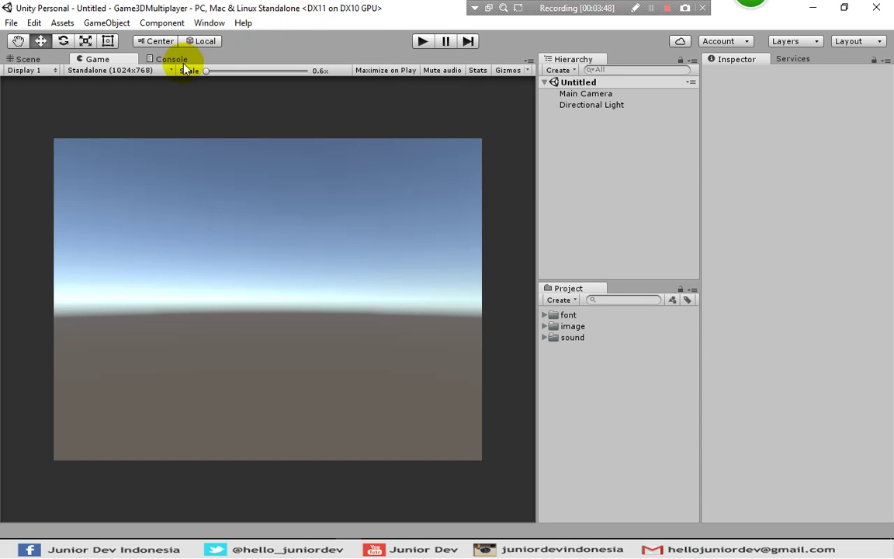
Add a fixed-resolution Game view size labelled Desktop at 1280 x 800 and use it for the Game view
left_click(108, 71)
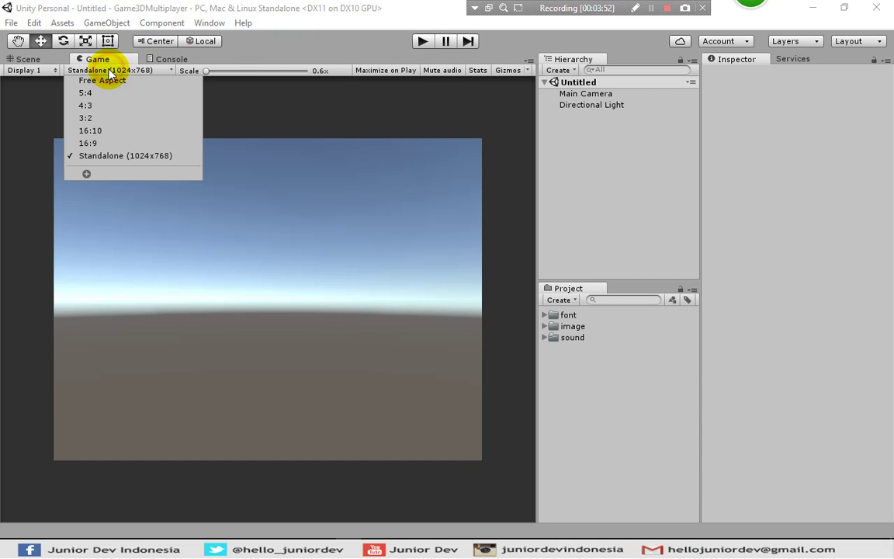
left_click(86, 174)
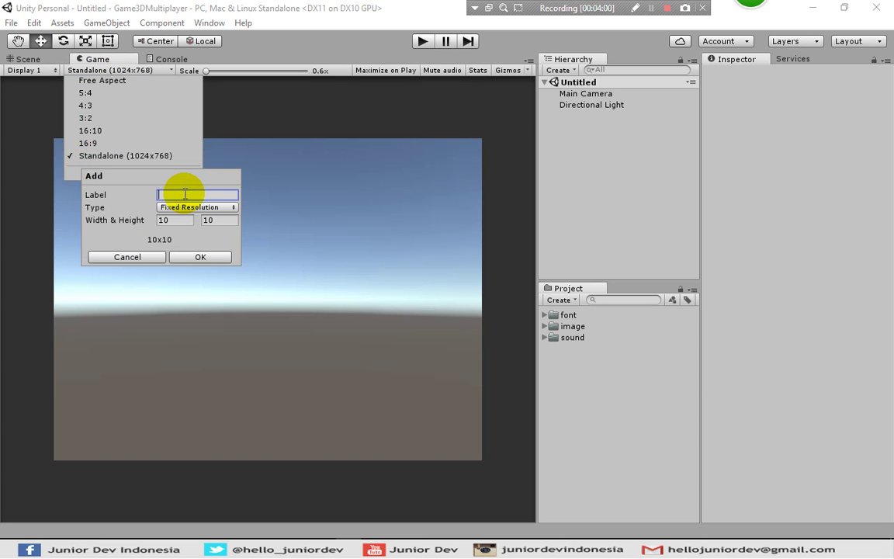
type("Desktop")
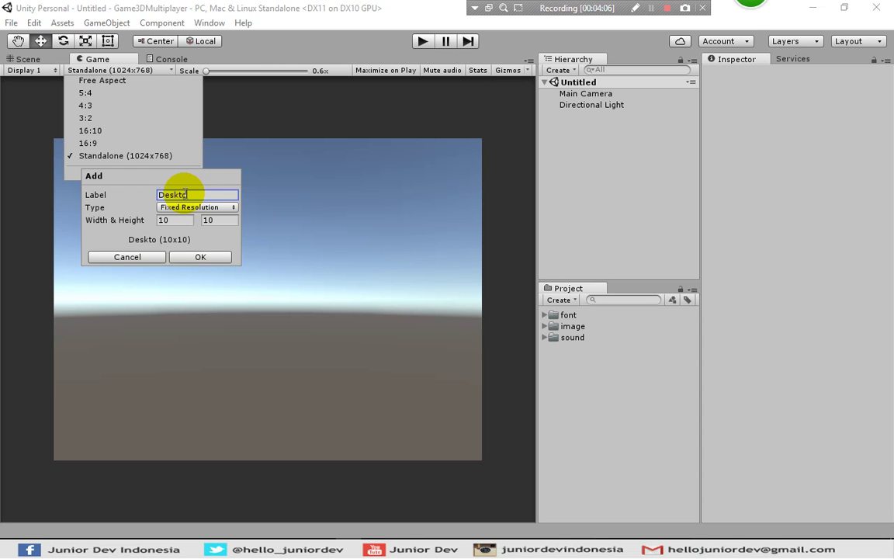
left_click(180, 220)
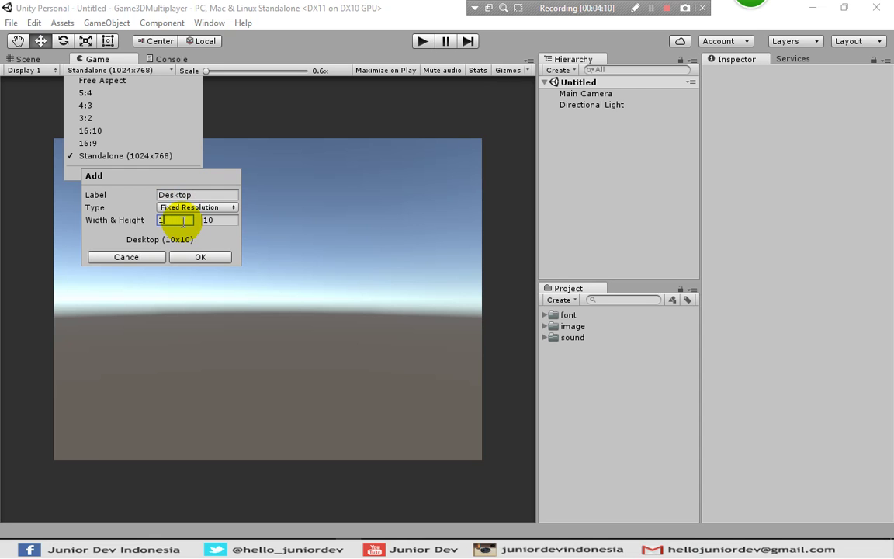
type("1280")
key("Tab")
type("800")
left_click(205, 257)
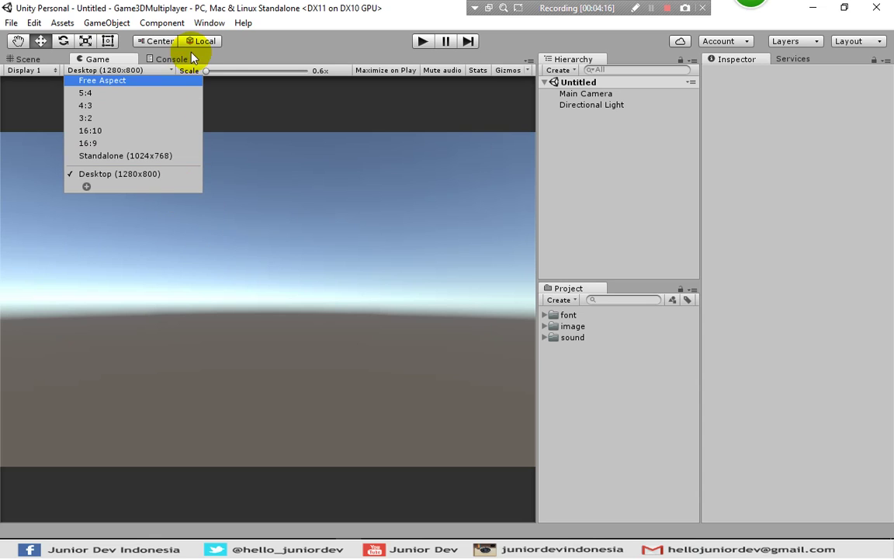
left_click(292, 40)
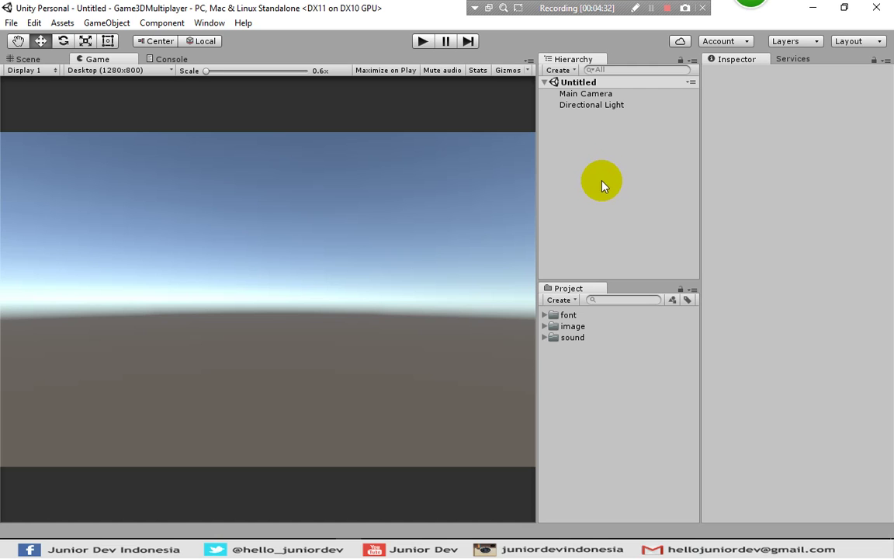
Add a UI Raw Image to the scene, frame it in the Scene view and return to the Game view
left_click(563, 70)
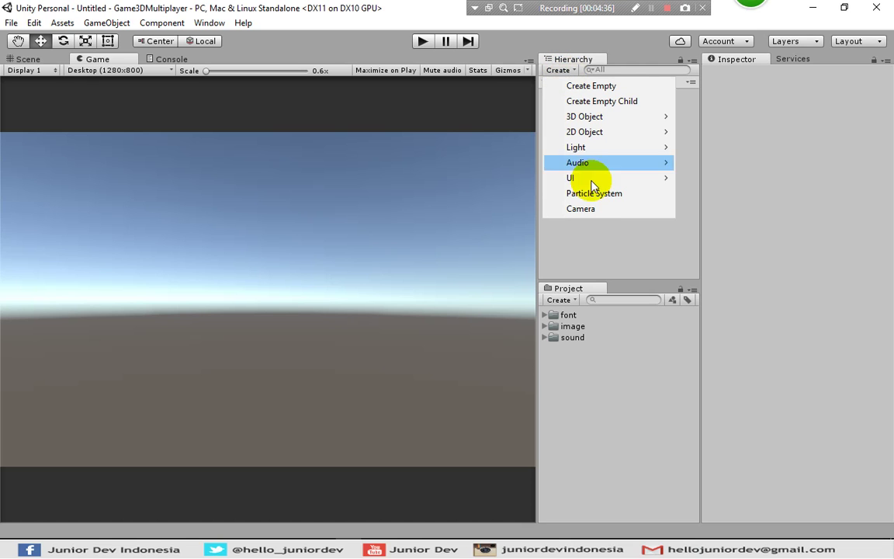
mouse_move(592, 181)
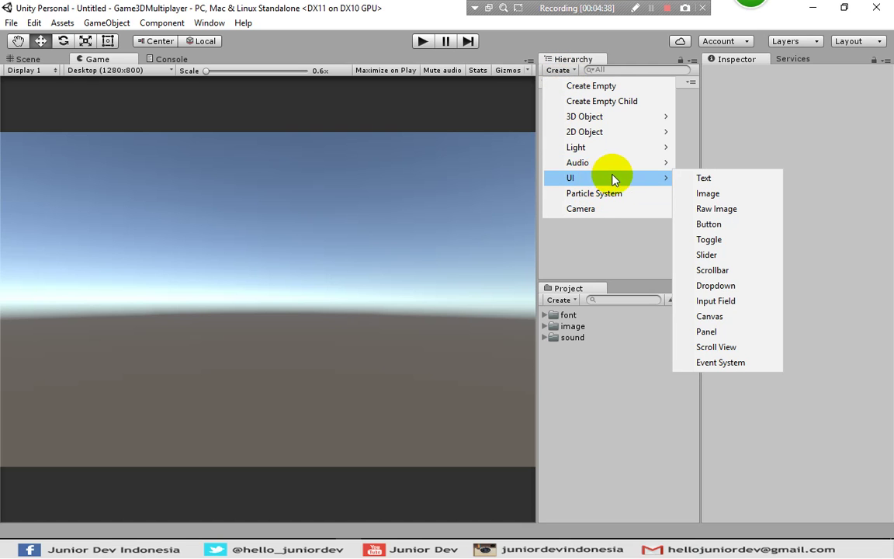
left_click(708, 210)
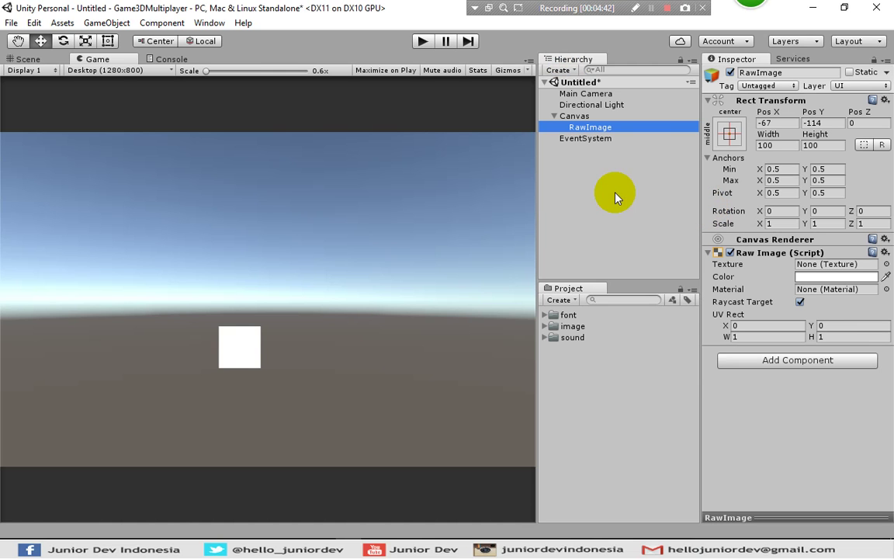
left_click(26, 58)
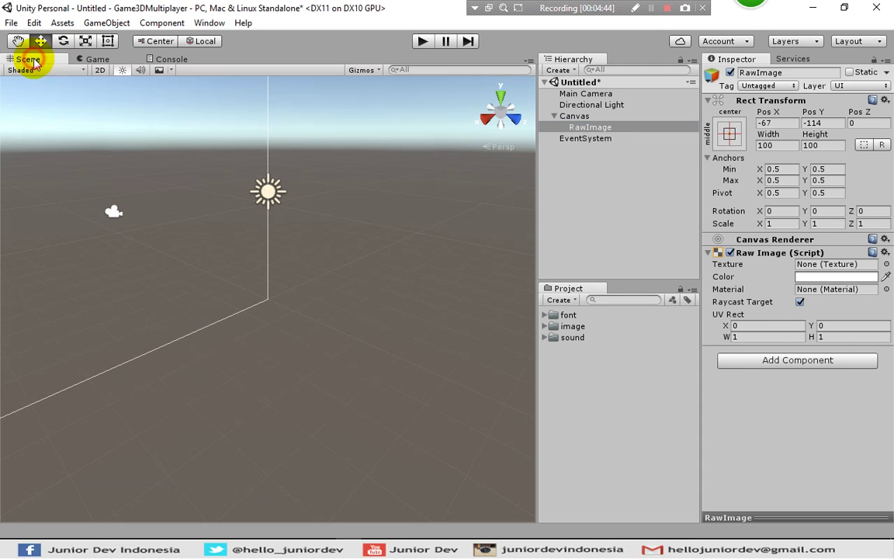
double_click(597, 129)
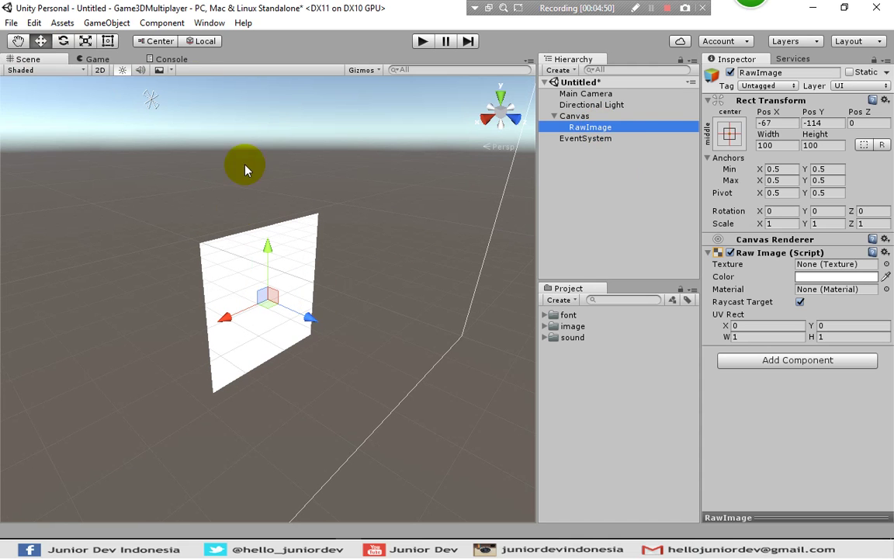
left_click(98, 60)
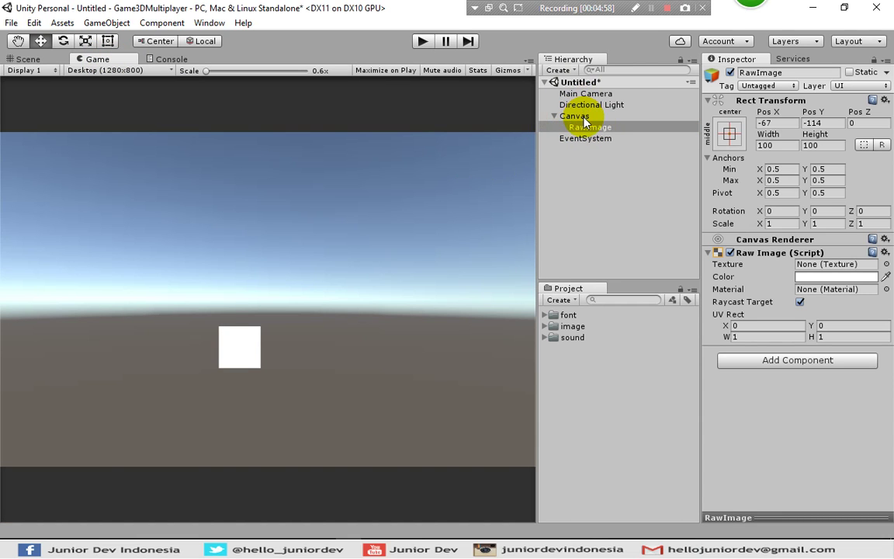
Look at the Main Camera and Directional Light objects, then rename the raw image under the Canvas as Background Game
left_click(599, 95)
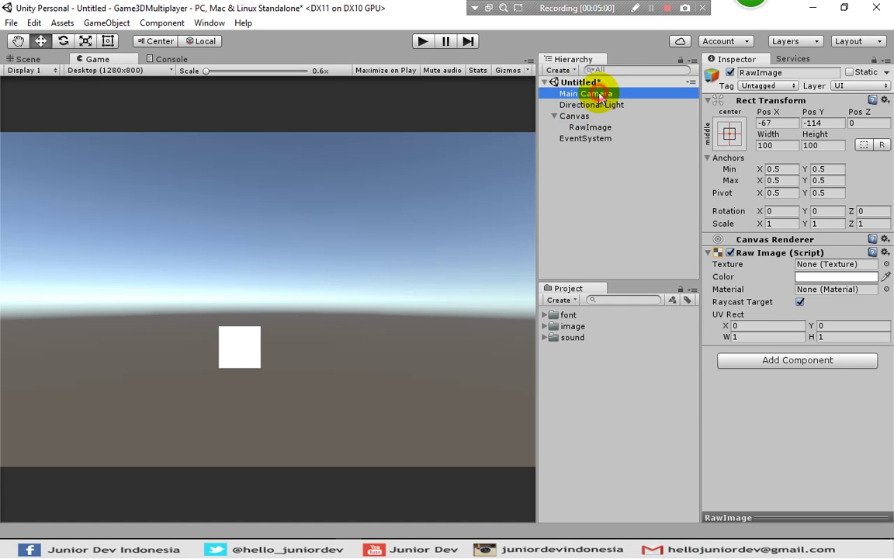
left_click(597, 106)
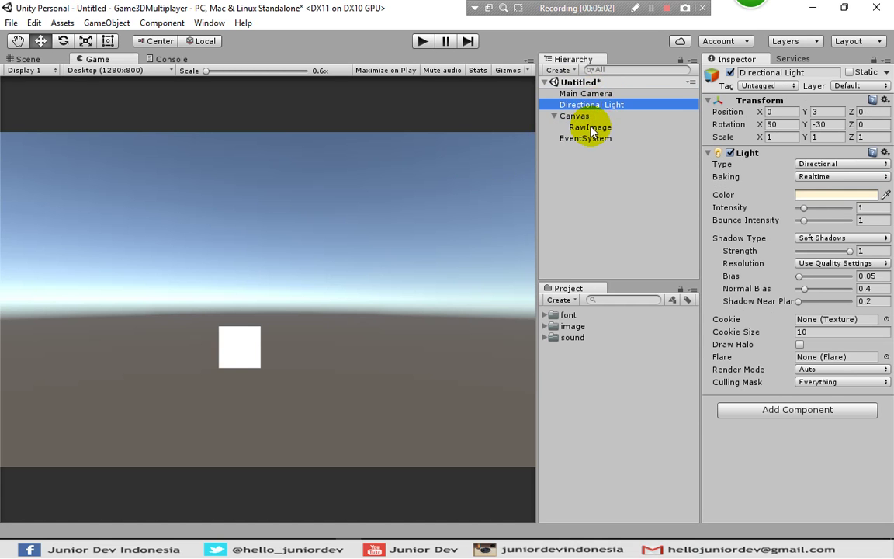
left_click(592, 128)
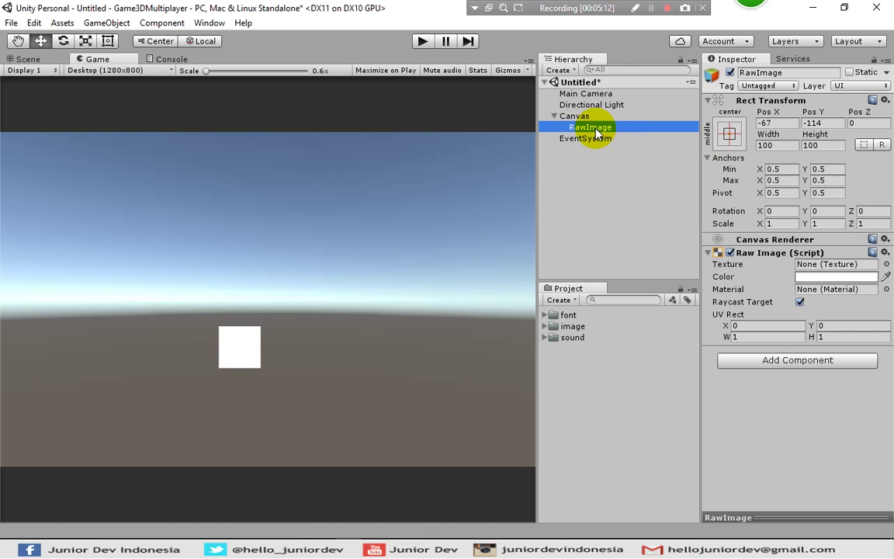
left_click(596, 132)
key("F2")
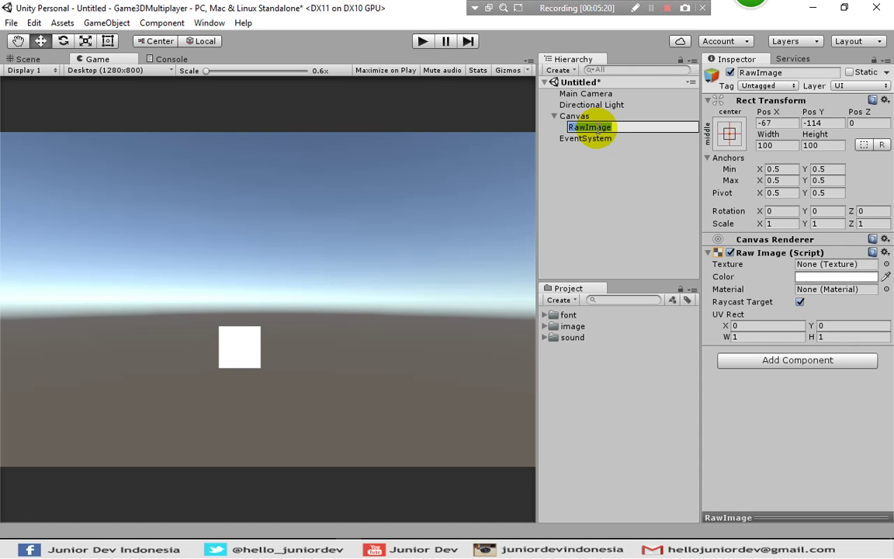
type("Background Game")
key("Return")
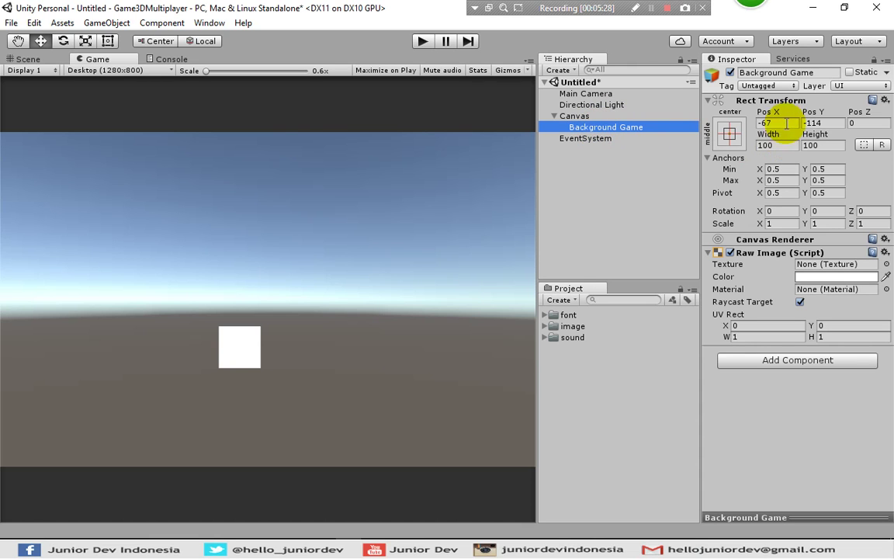
Reset the Rect Transform of Background Game and assign the bg texture to its Raw Image component
left_click(885, 101)
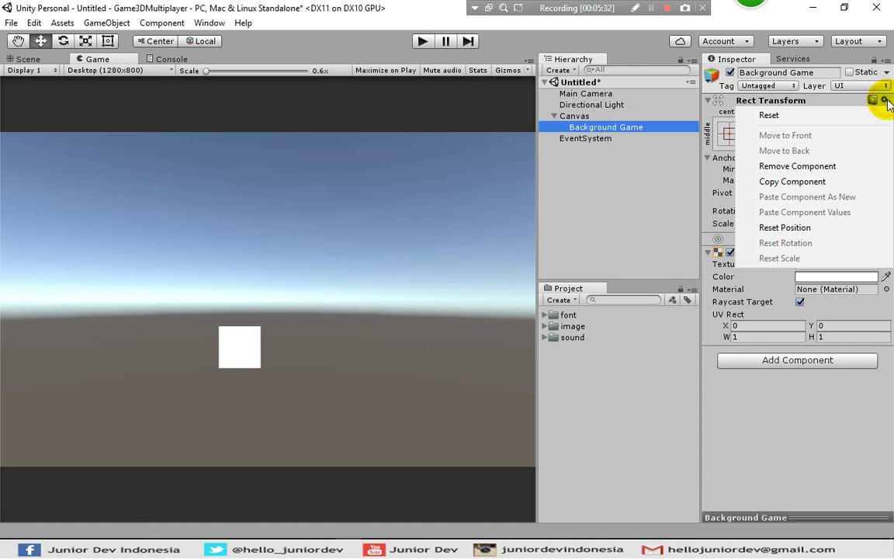
left_click(862, 116)
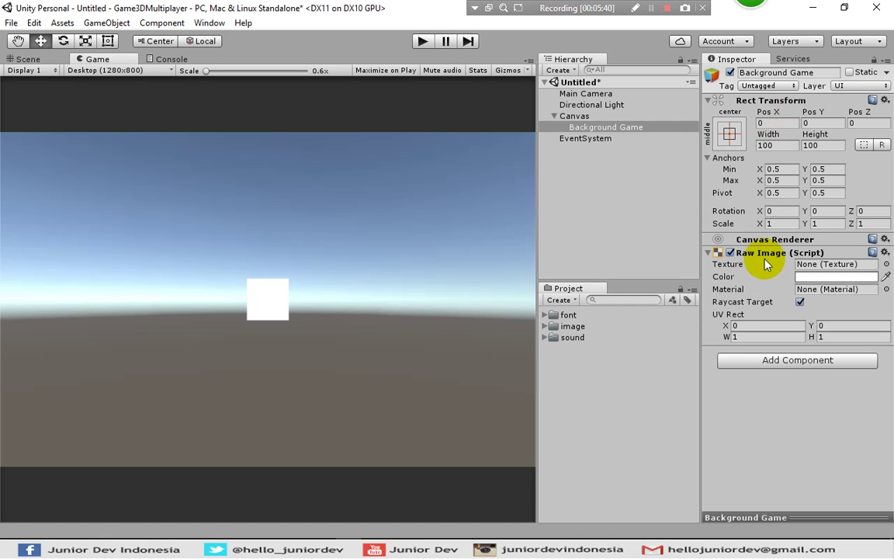
left_click(887, 265)
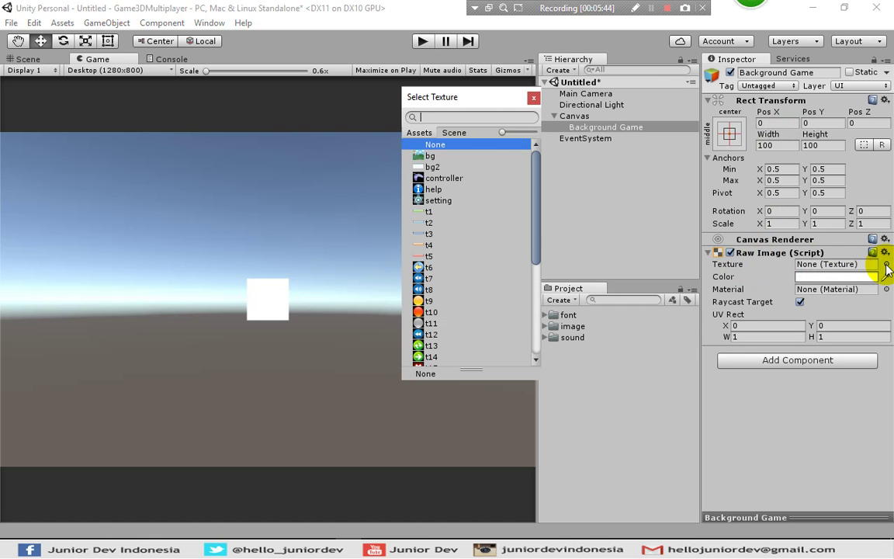
left_click(428, 158)
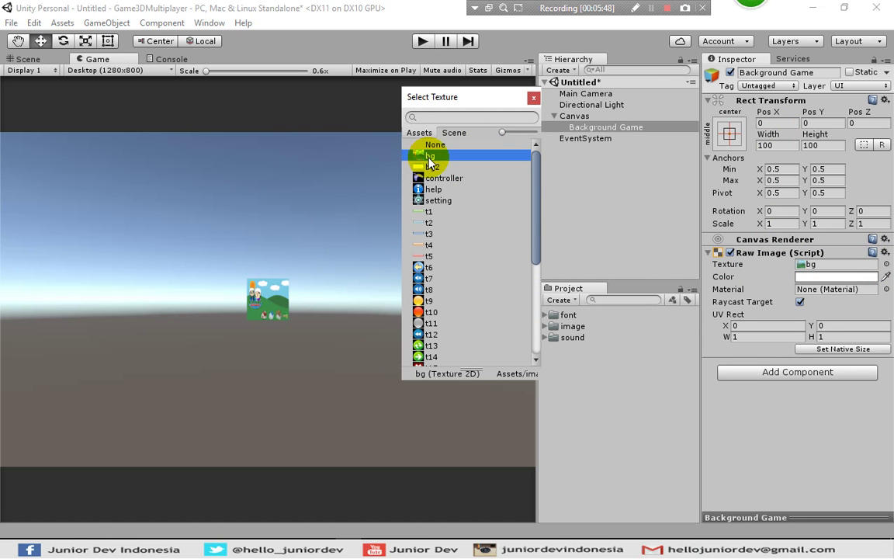
left_click(534, 97)
Set the Background Game image's width to 1280 and height to 800
left_click(772, 146)
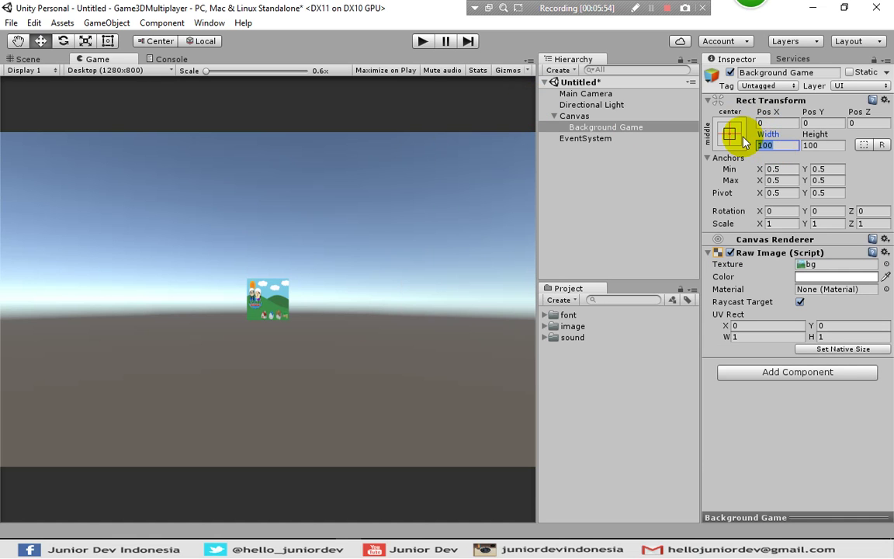
type("1280")
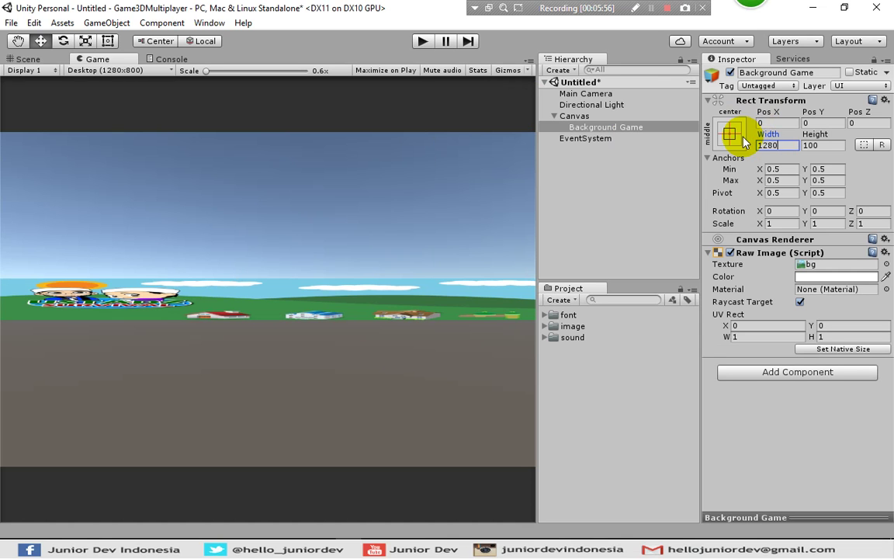
key("Tab")
type("800")
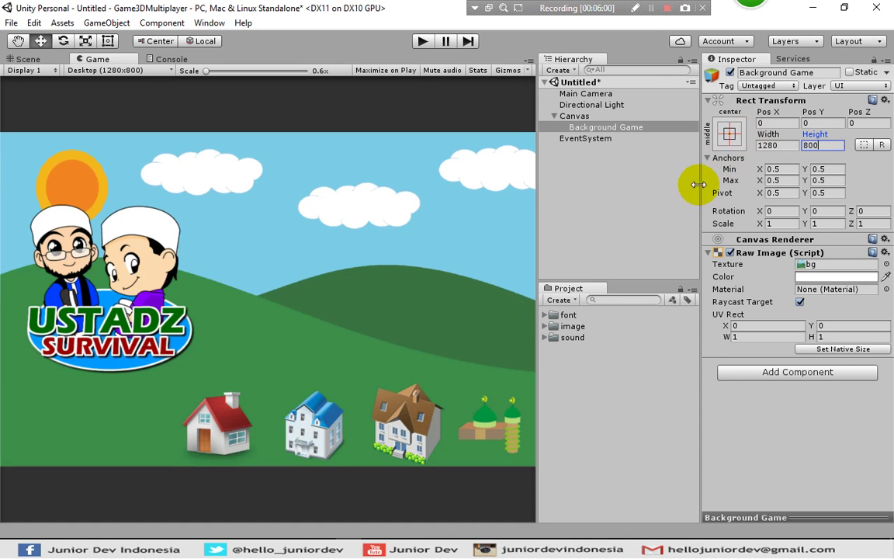
left_click(636, 418)
left_click(628, 131)
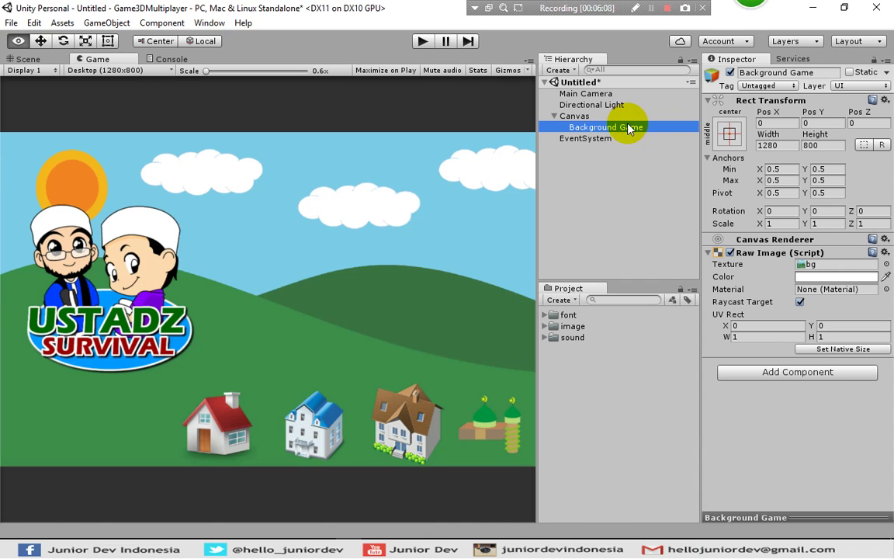
Add a UI Button under the Canvas and rename it Tombol Single Player
left_click(565, 72)
mouse_move(575, 178)
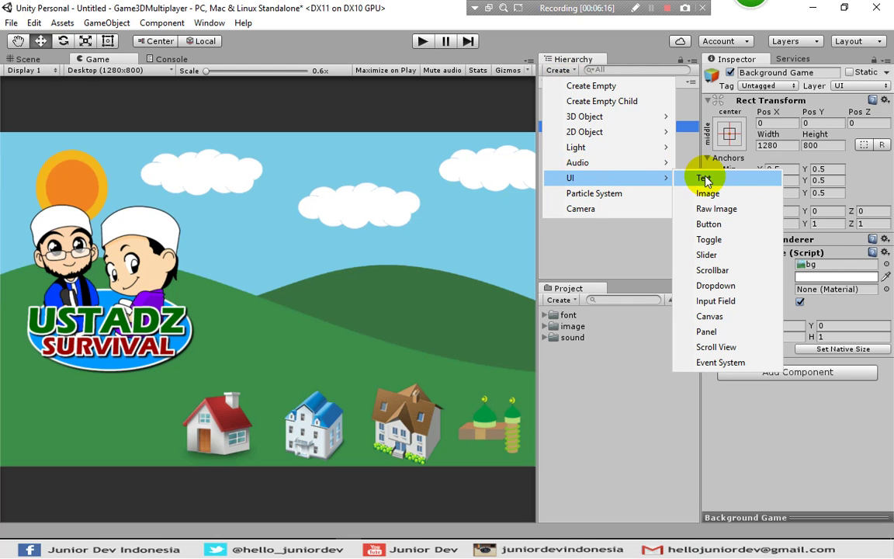
left_click(686, 224)
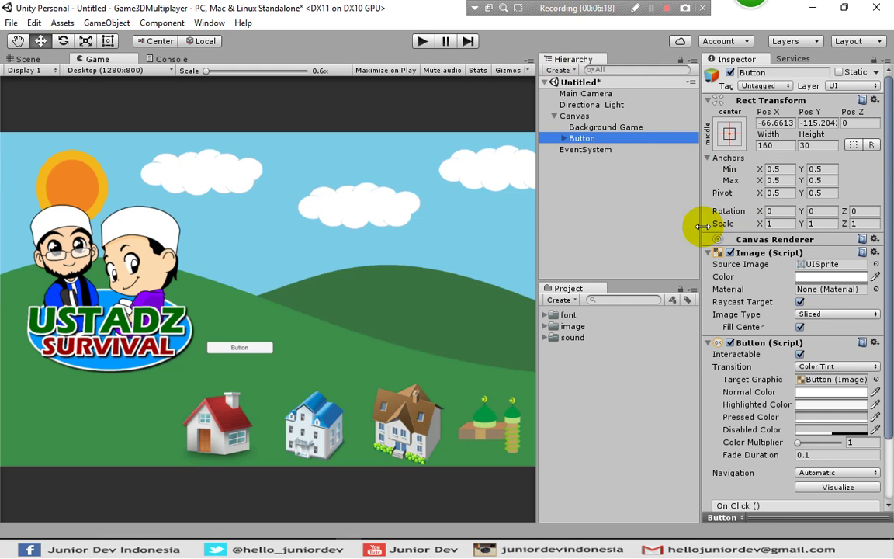
left_click(588, 142)
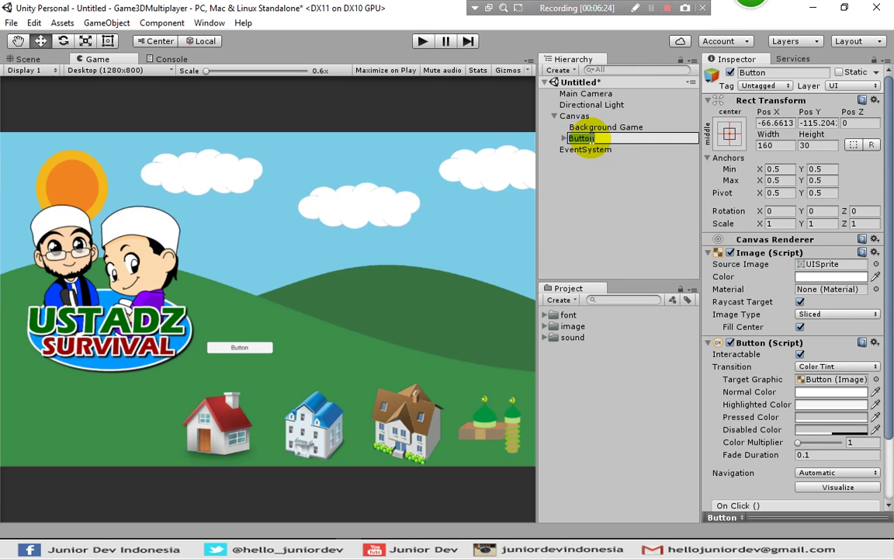
type("Tombol Single Player")
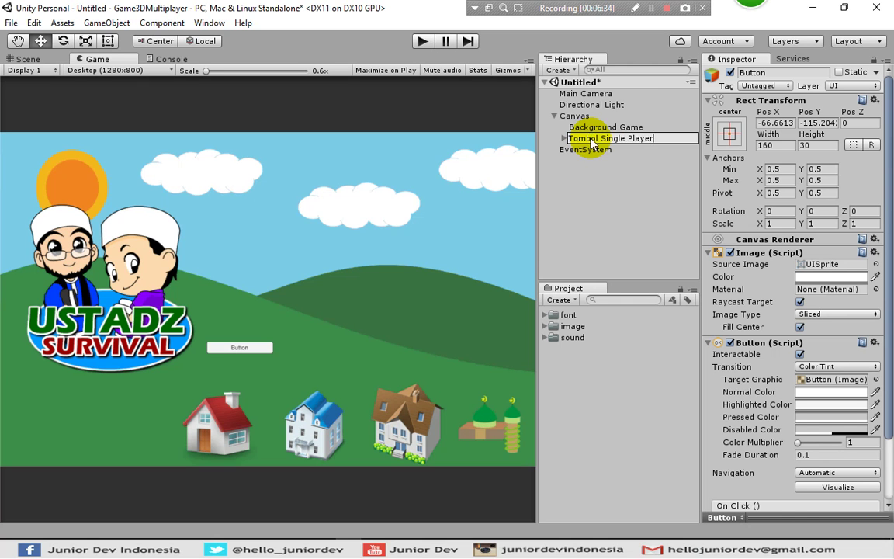
key("Return")
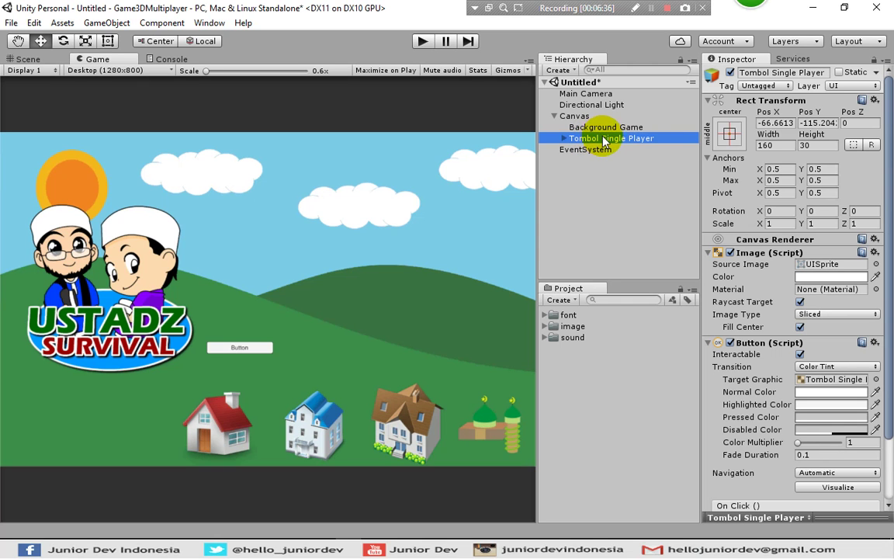
Reset the Rect Transform of the Tombol Single Player button
left_click(875, 100)
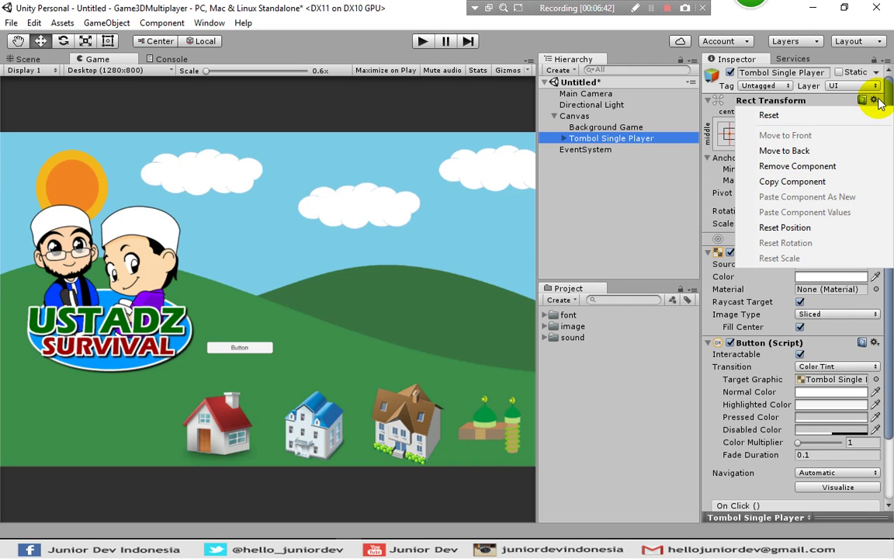
left_click(770, 117)
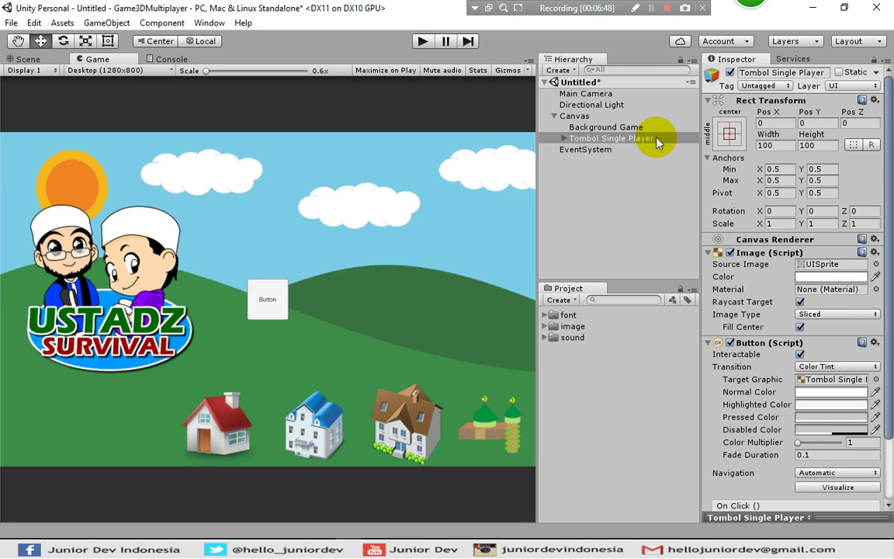
left_click(763, 253)
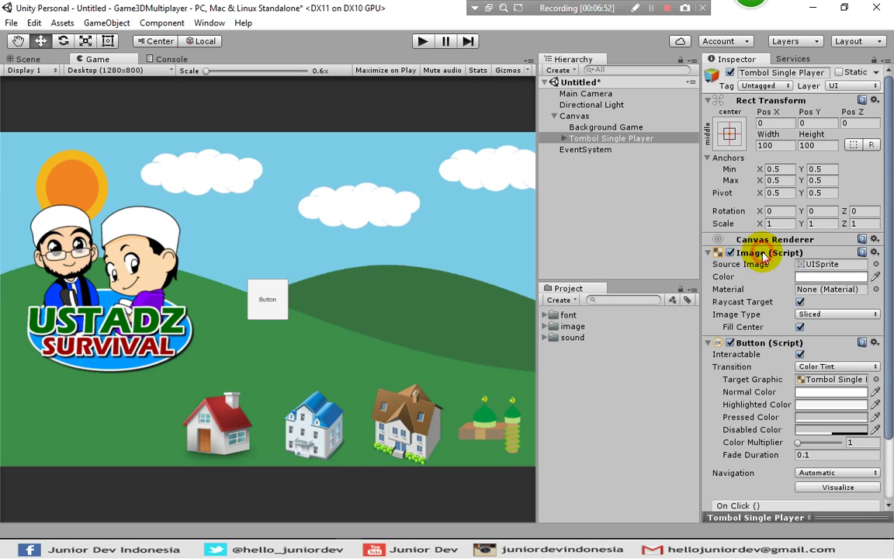
Replace the Image component of the Tombol Single Player button with a Raw Image component
left_click(874, 253)
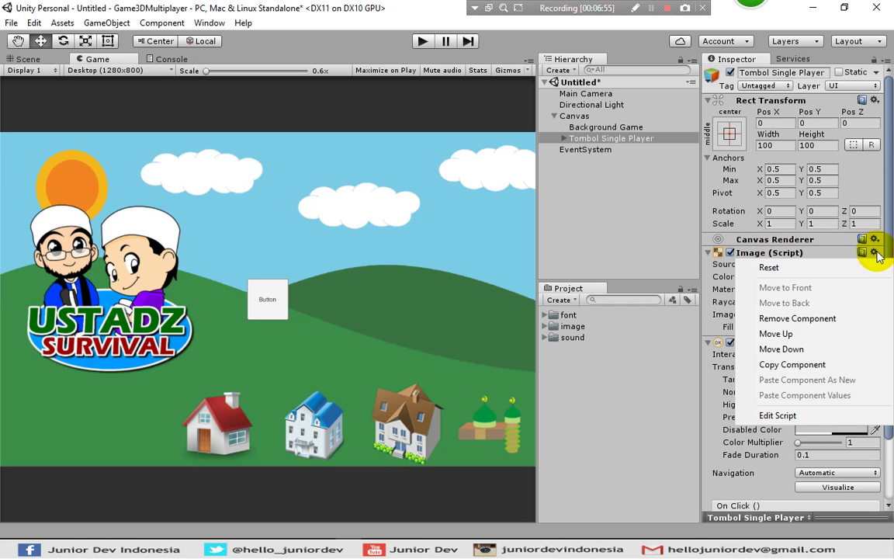
left_click(789, 318)
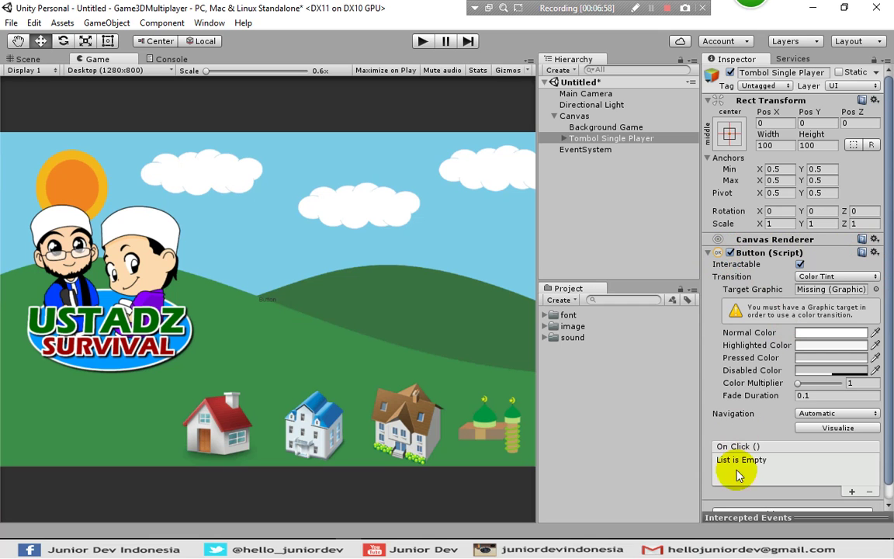
scroll(720, 314, "down", 1)
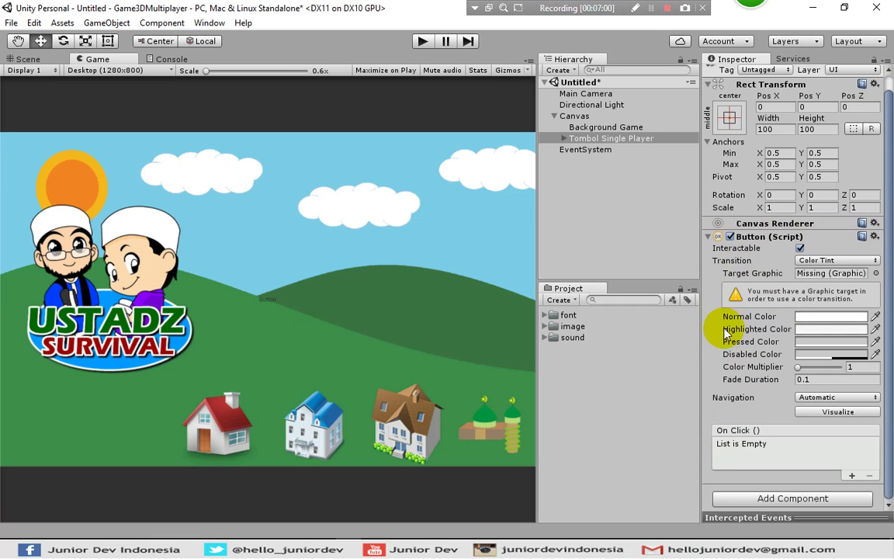
left_click(707, 236)
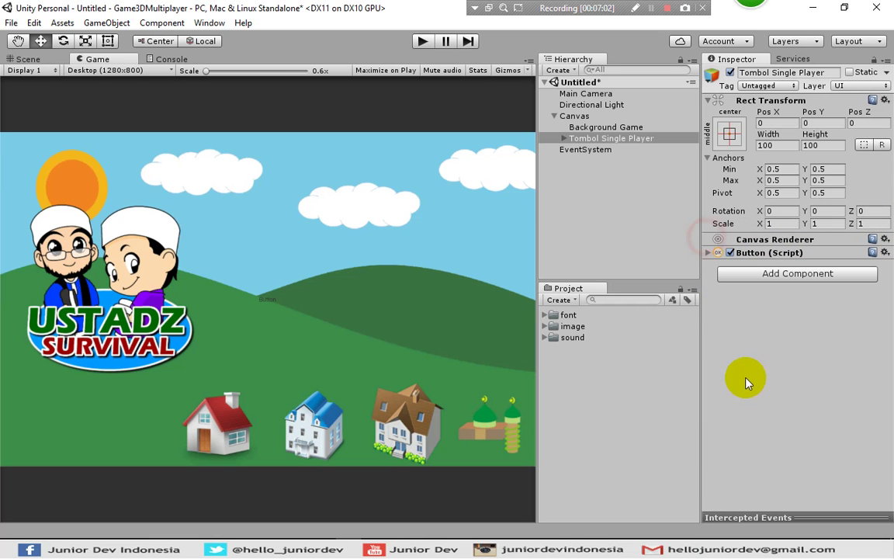
left_click(780, 275)
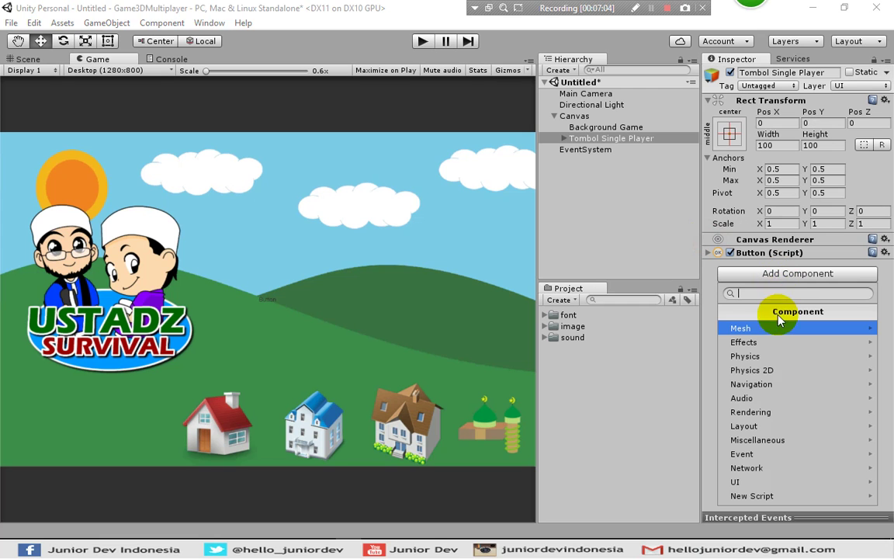
type("raw")
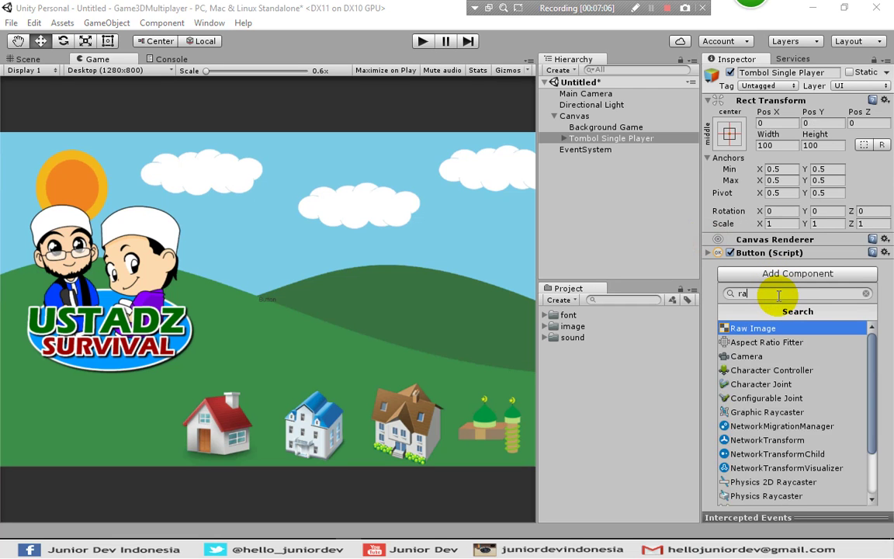
left_click(765, 327)
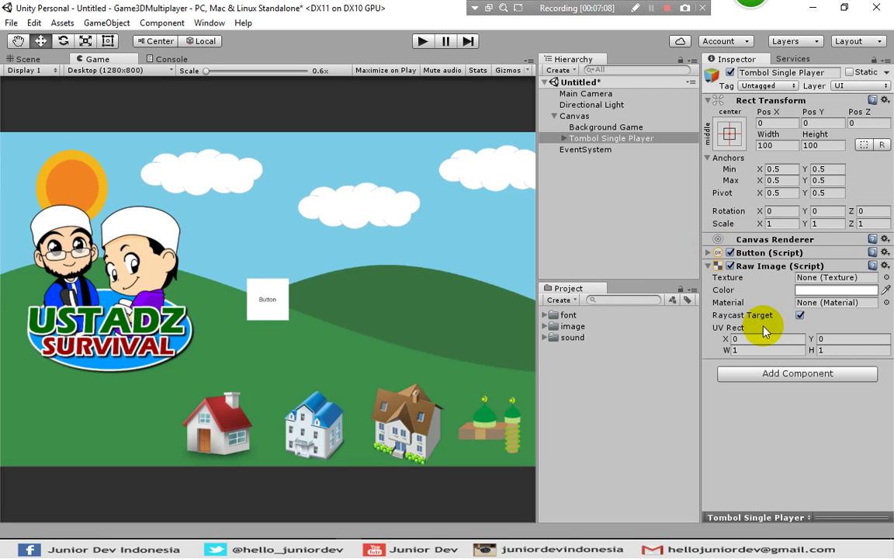
Assign the t1 texture to the Raw Image component of Tombol Single Player
left_click(886, 277)
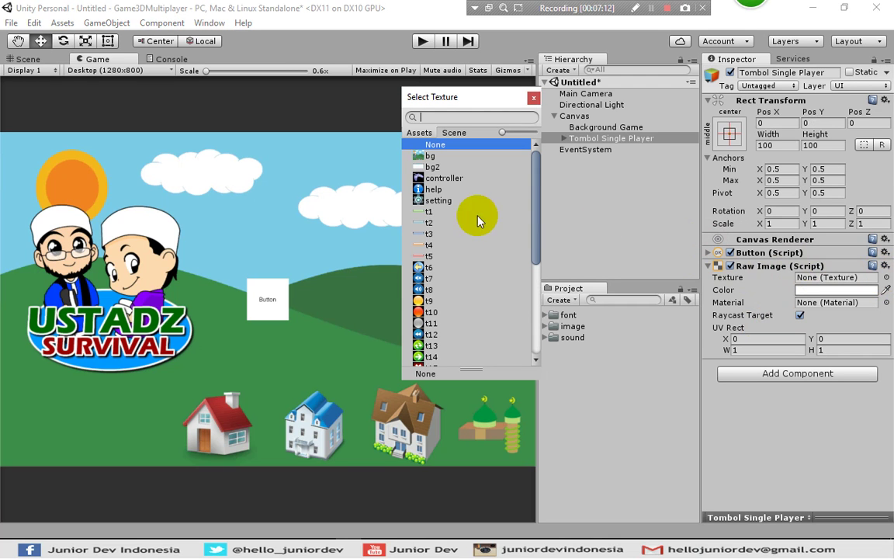
left_click(431, 212)
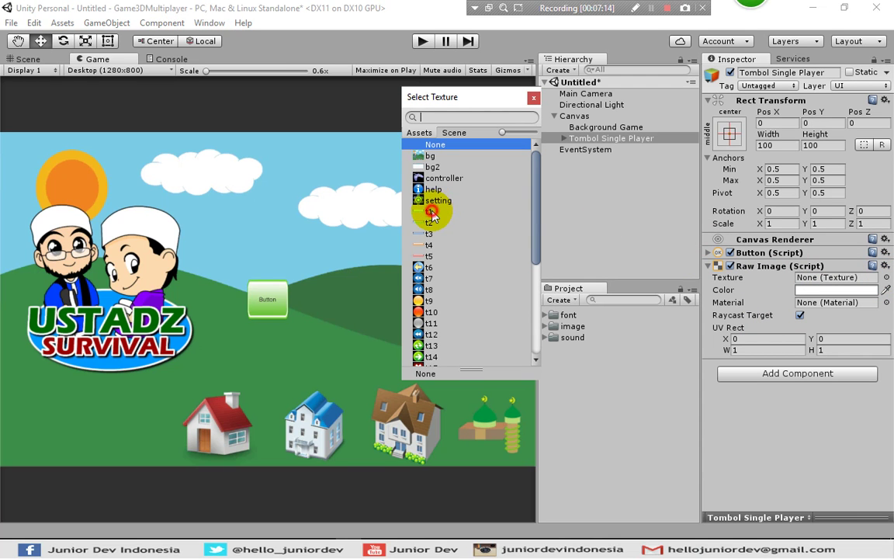
left_click(533, 98)
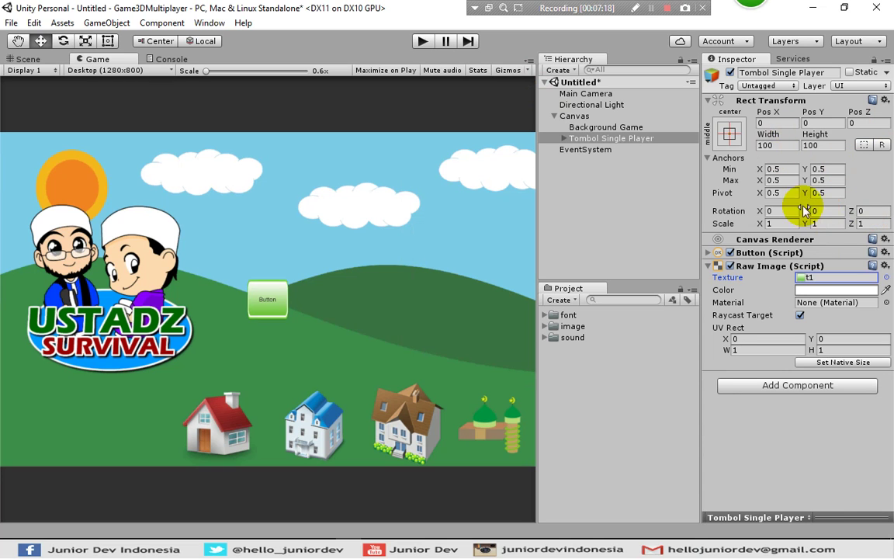
Move the Tombol Single Player button along the X axis in the Scene view to about 107.8
left_click(772, 123)
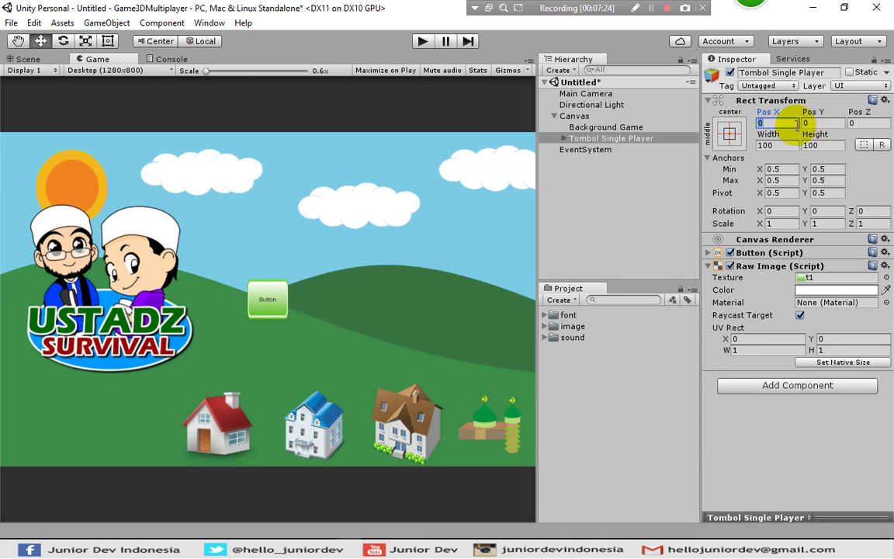
left_click(26, 59)
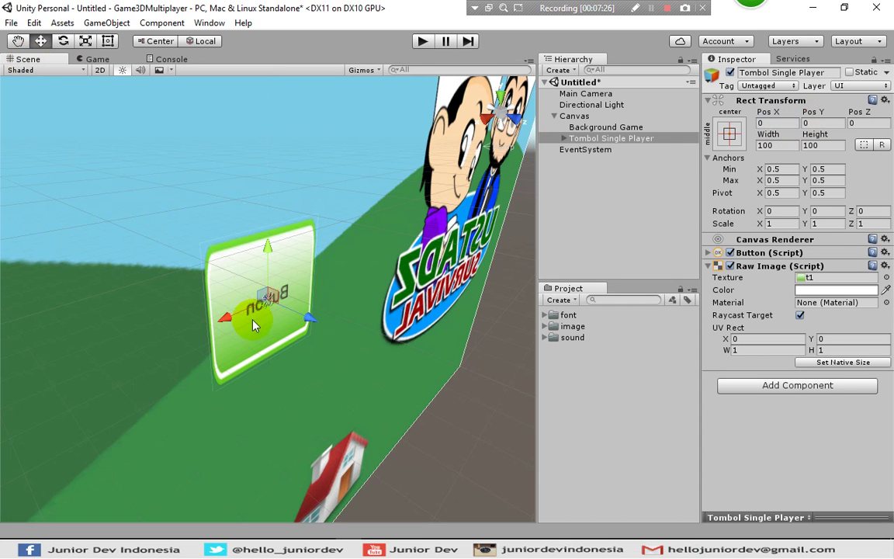
left_click_drag(230, 320, 111, 358)
Examine the moved button's placement against the background from the front in the Scene view and in the Game view
key("f")
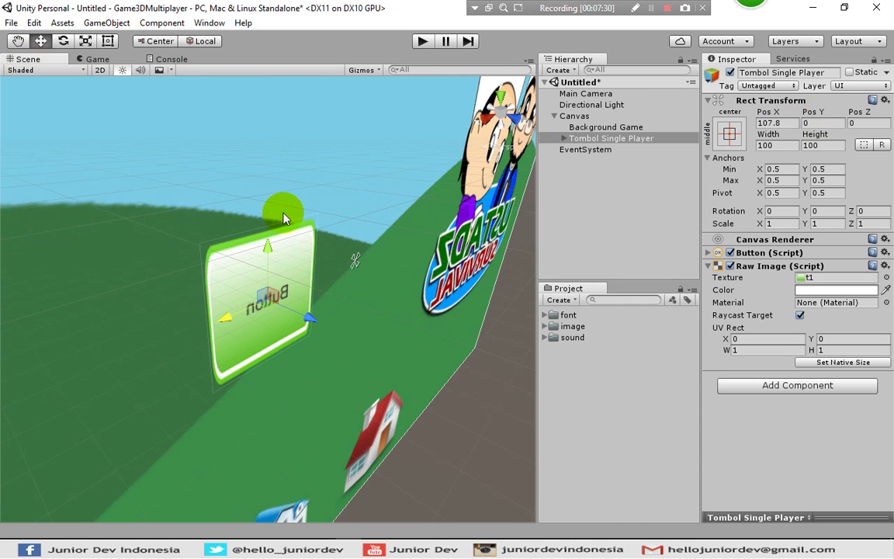
scroll(281, 215, "down", 8)
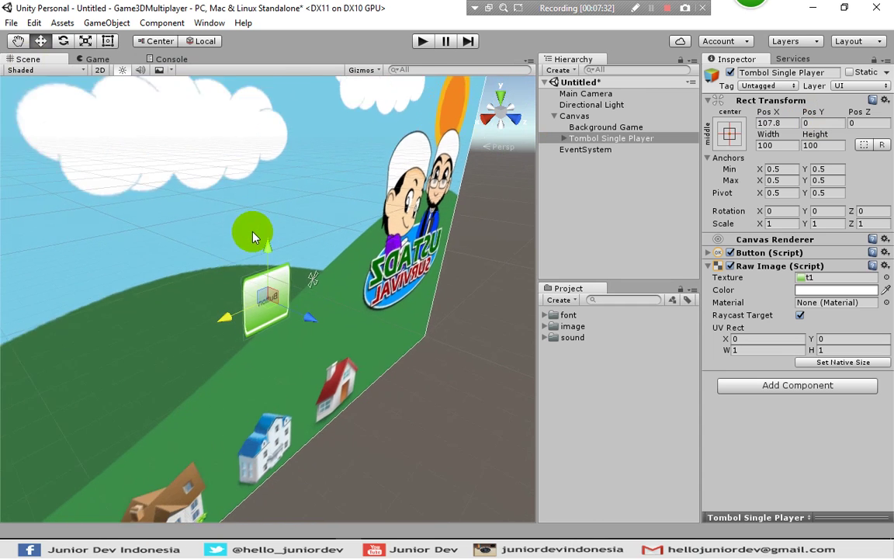
scroll(228, 323, "down", 3)
middle_click_drag(183, 291, 286, 266)
left_click_drag(275, 262, 483, 296, "alt")
left_click_drag(168, 229, 522, 298, "alt")
left_click_drag(277, 425, 354, 334, "alt")
left_click_drag(378, 261, 441, 262, "alt")
scroll(361, 299, "up", 4)
scroll(361, 298, "up", 3)
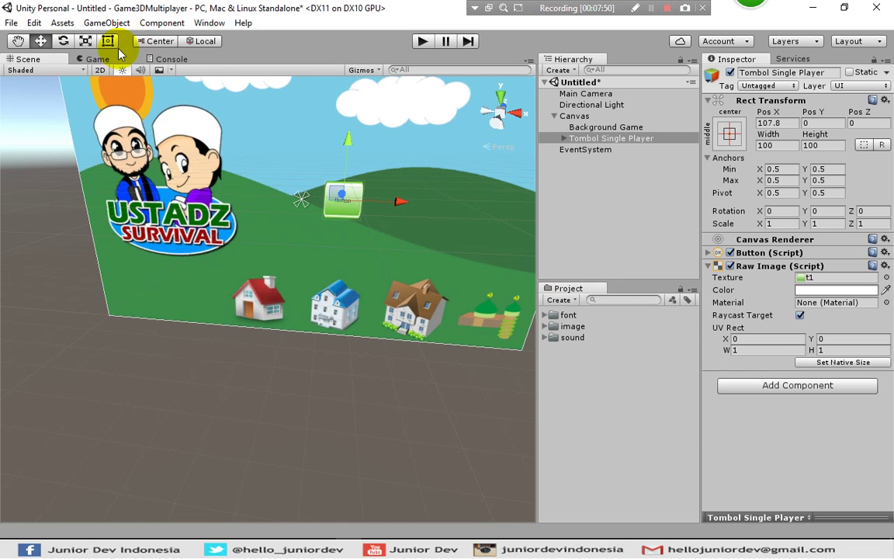
left_click(101, 59)
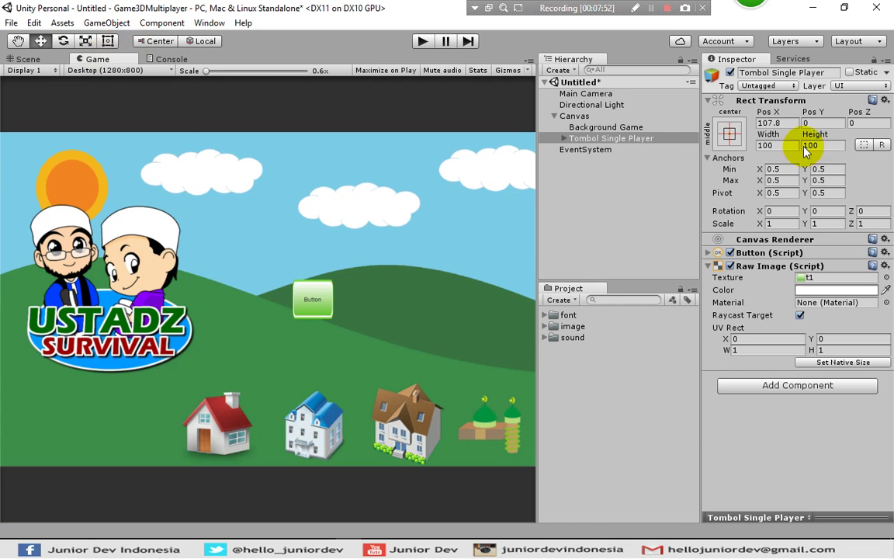
Set the Tombol Single Player button's position to X 230 and Y 230
left_click(652, 140)
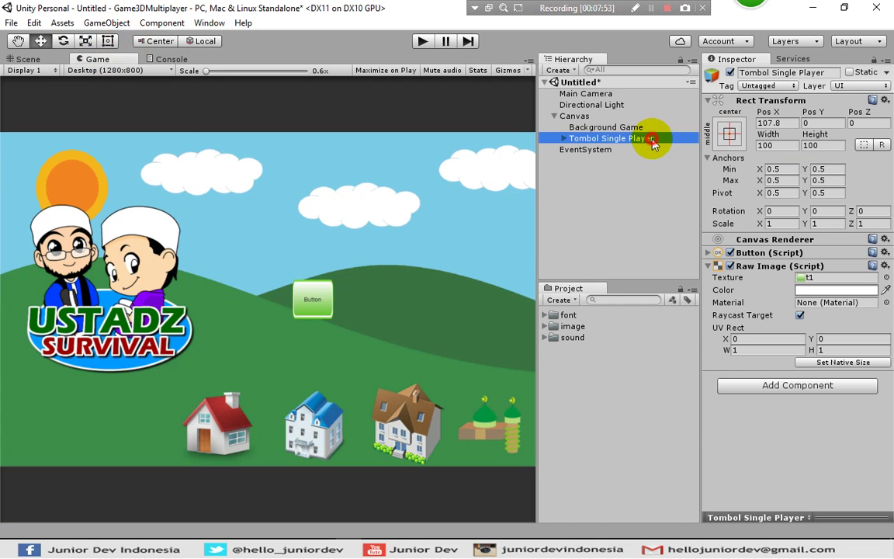
left_click(776, 122)
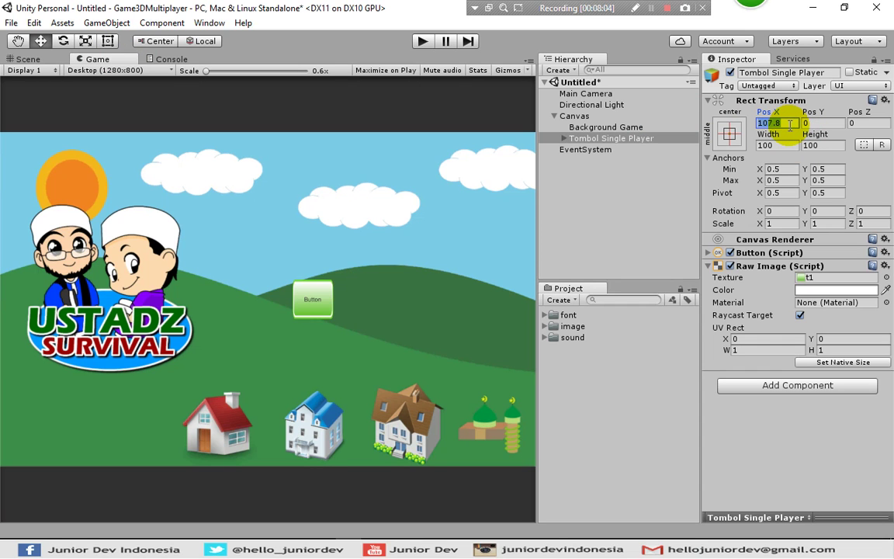
type("230")
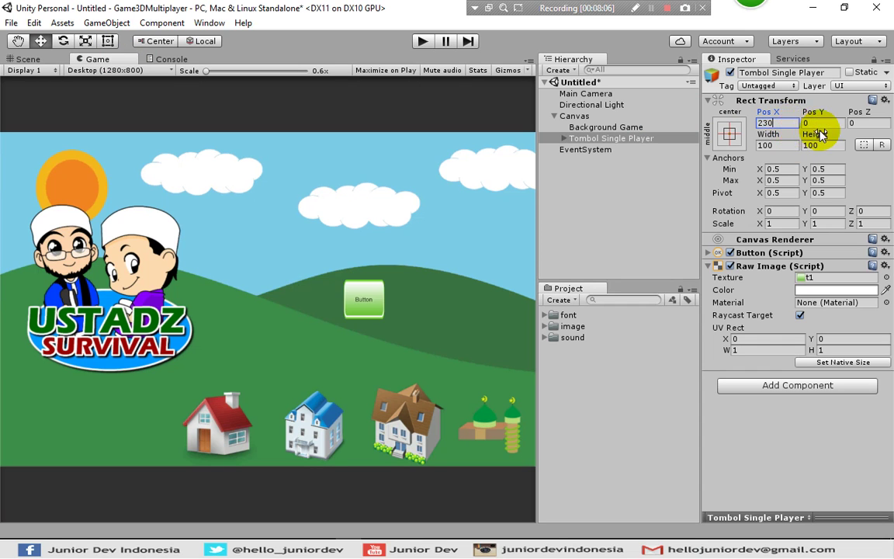
left_click(827, 123)
type("2")
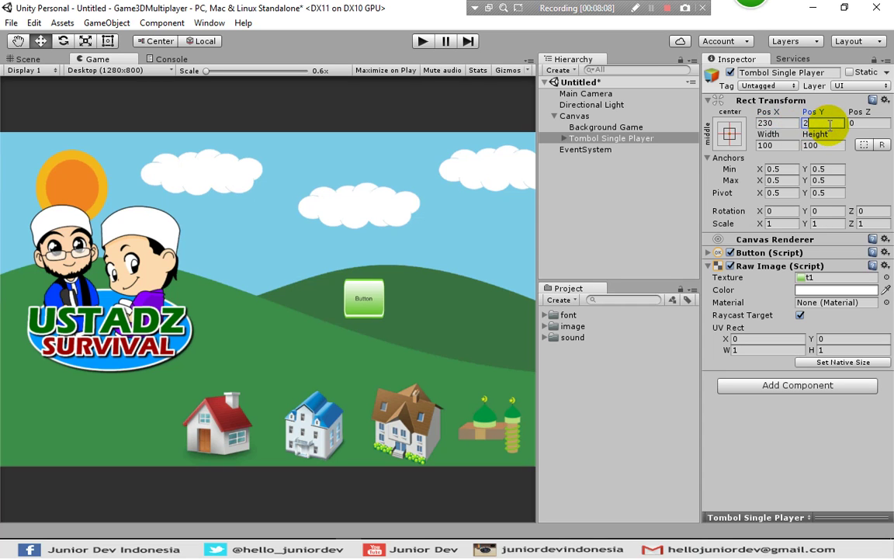
type("30")
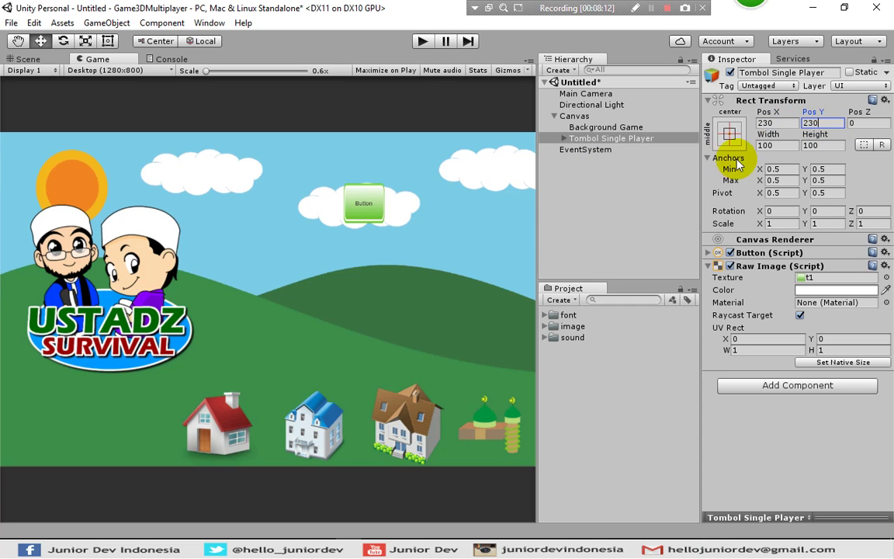
Set the Tombol Single Player button's width to 450 and height to 130
left_click(776, 145)
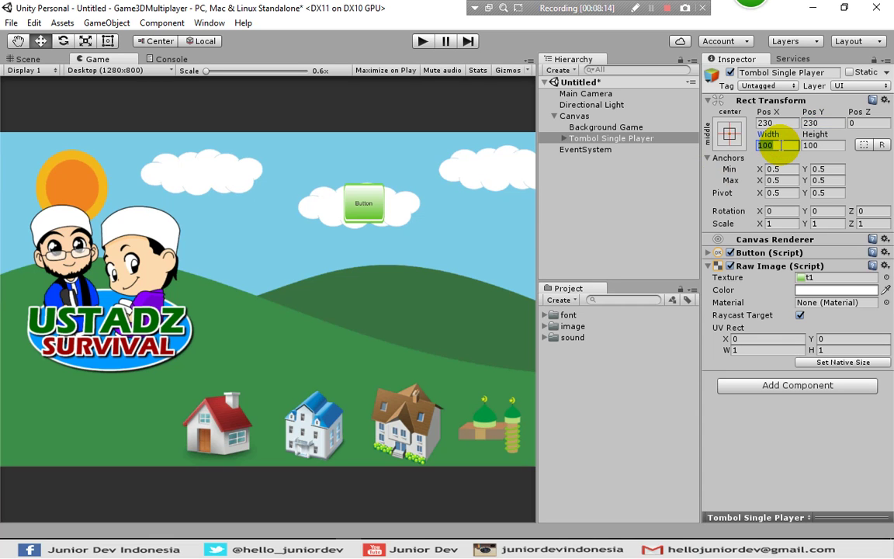
type("450")
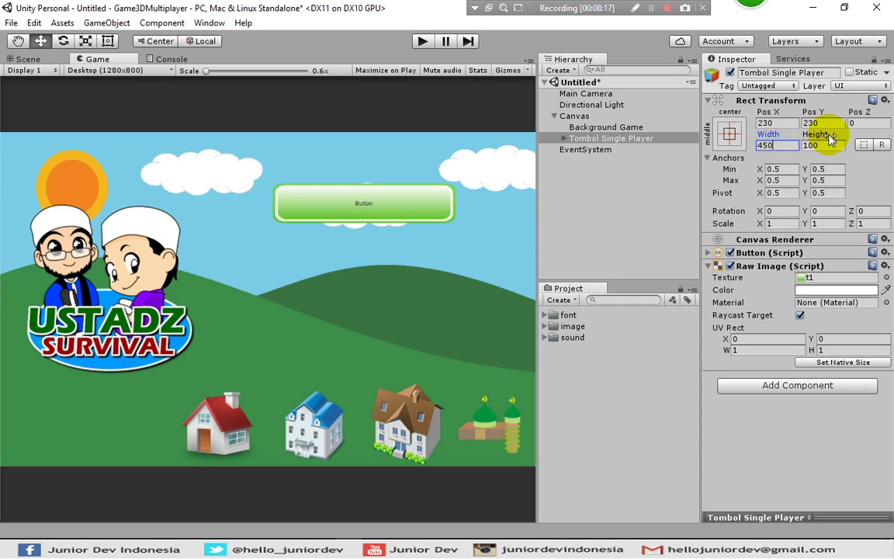
left_click(811, 145)
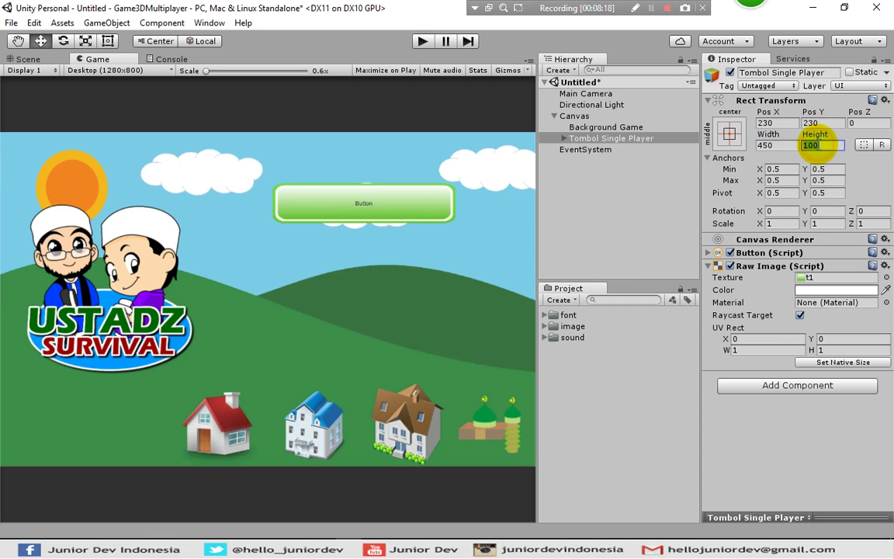
type("130")
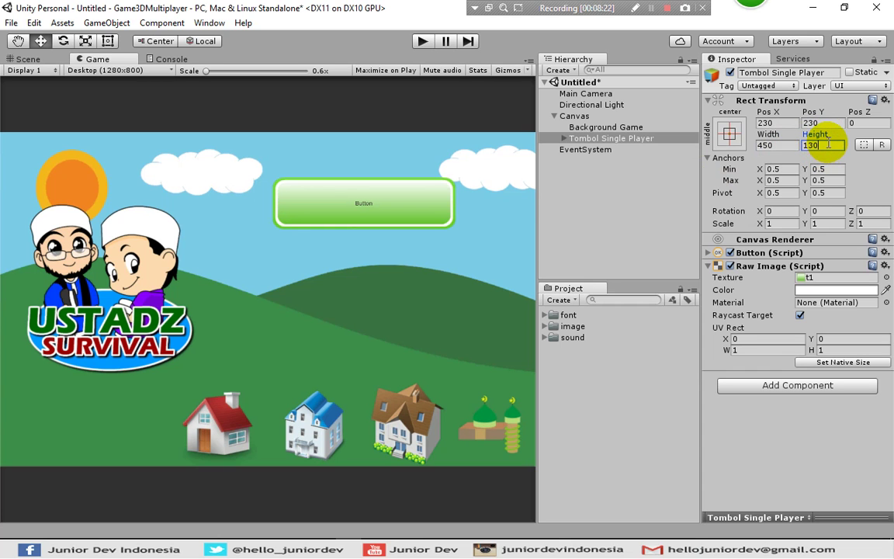
Change the label of the Text object under Tombol Single Player to "Single Player"
left_click(569, 139)
left_click(564, 138)
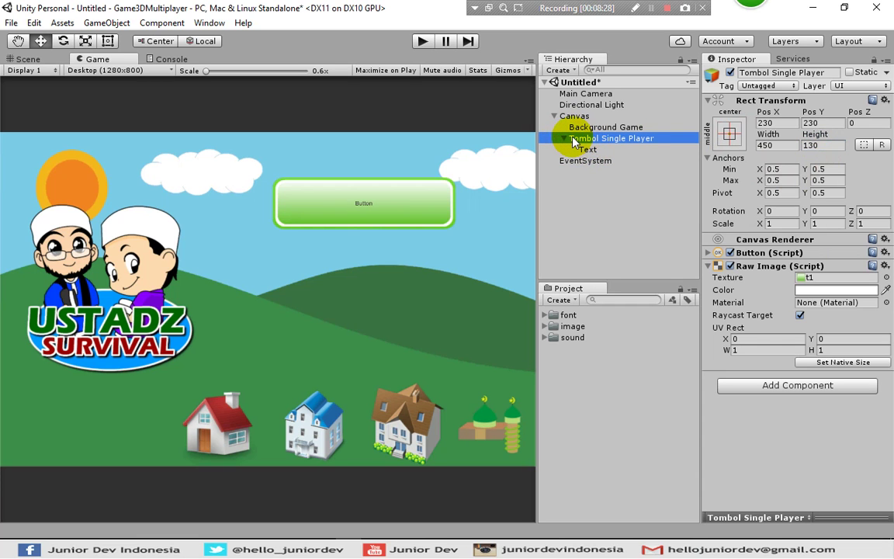
left_click(565, 139)
left_click(565, 139)
left_click(584, 149)
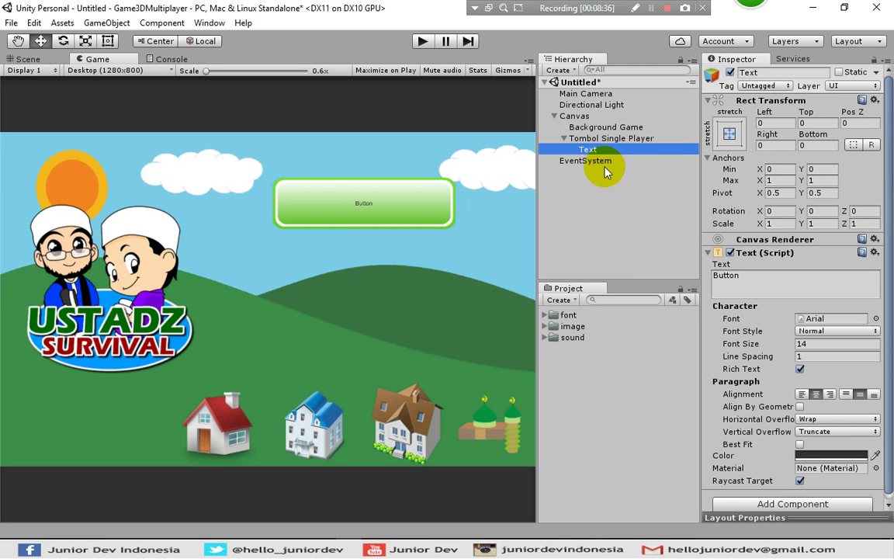
left_click(729, 136)
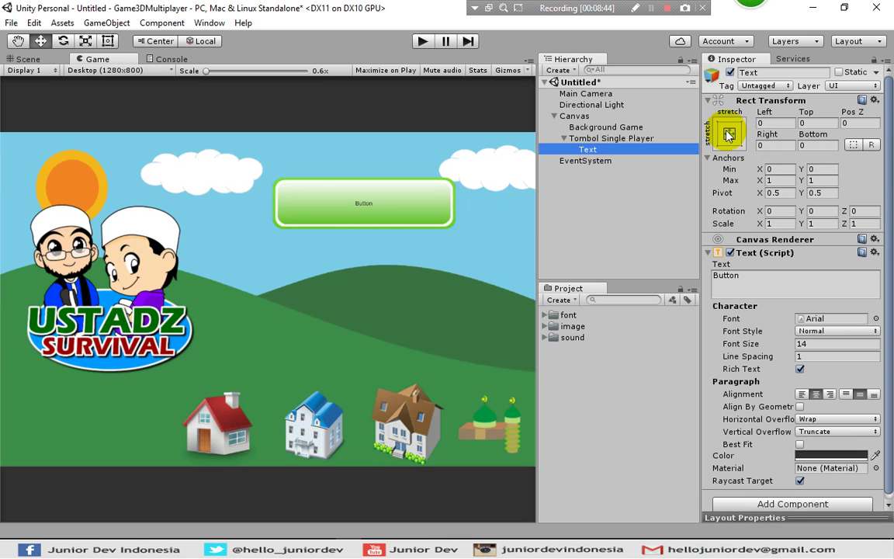
left_click(761, 284)
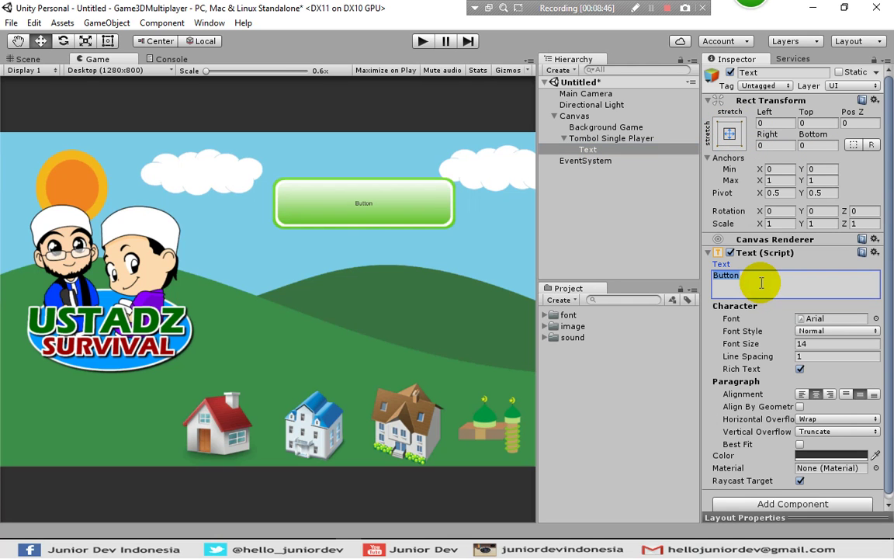
type("Single Player")
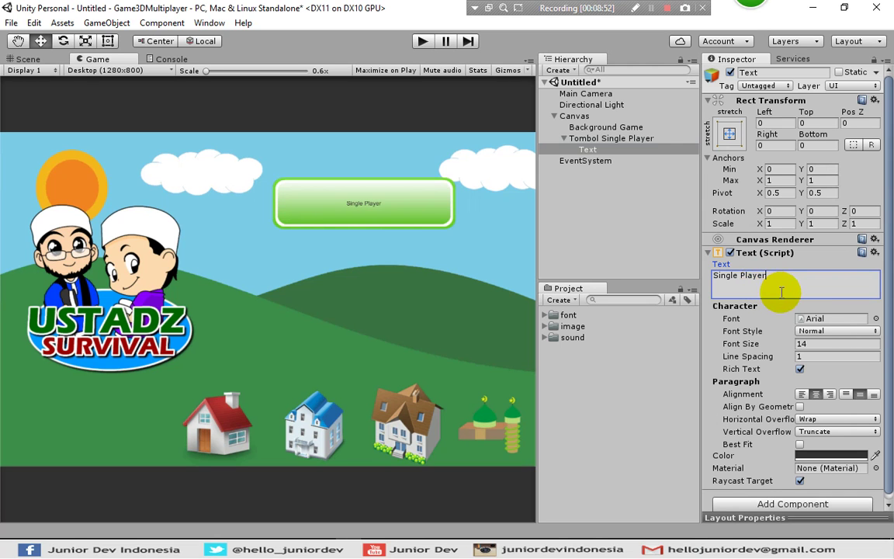
Set the button label's font to CaveatBrush-Regular - Copy and its font size to 45
left_click(876, 319)
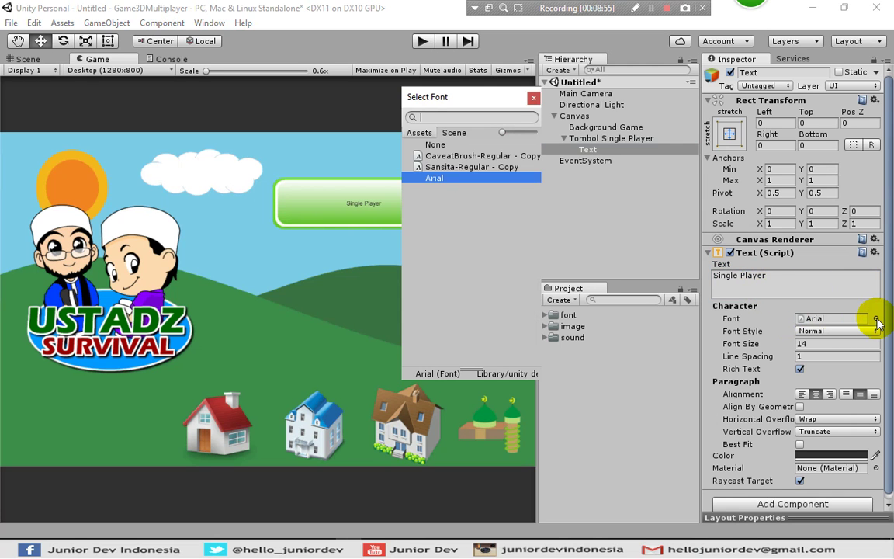
left_click(447, 156)
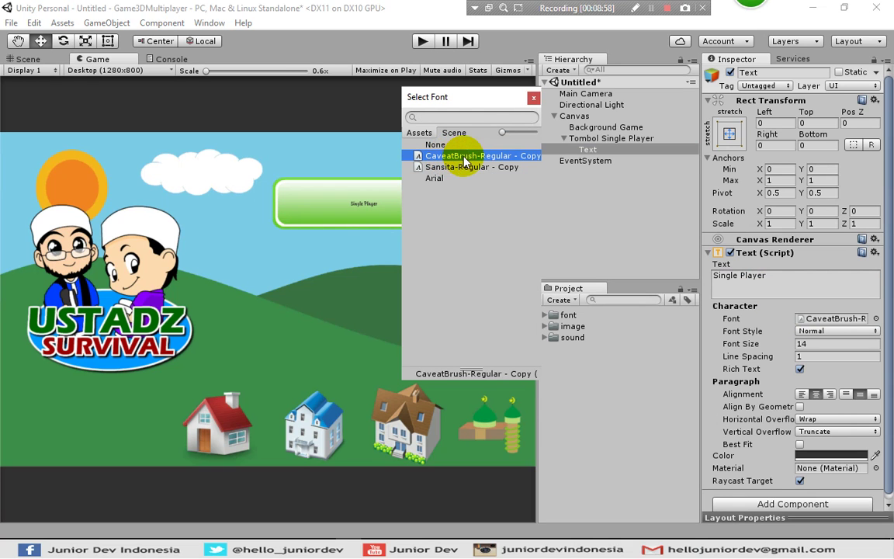
left_click(534, 98)
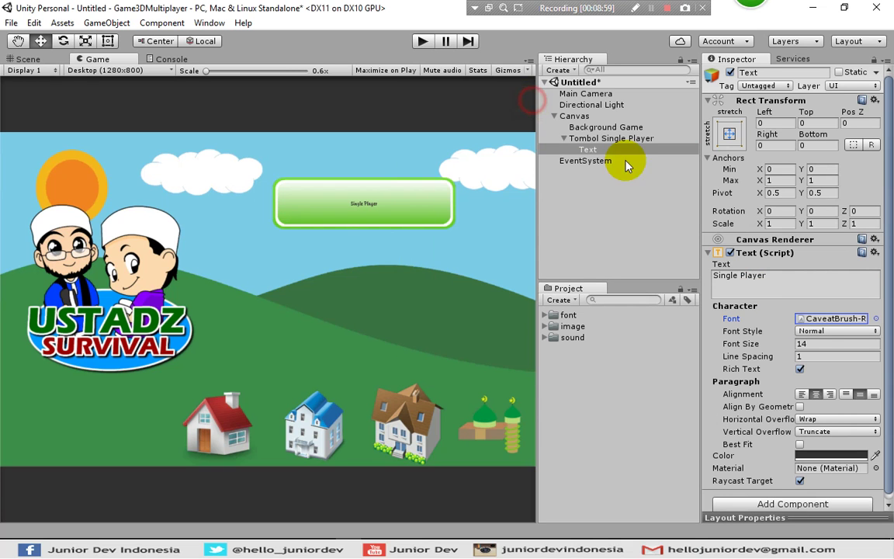
left_click(807, 344)
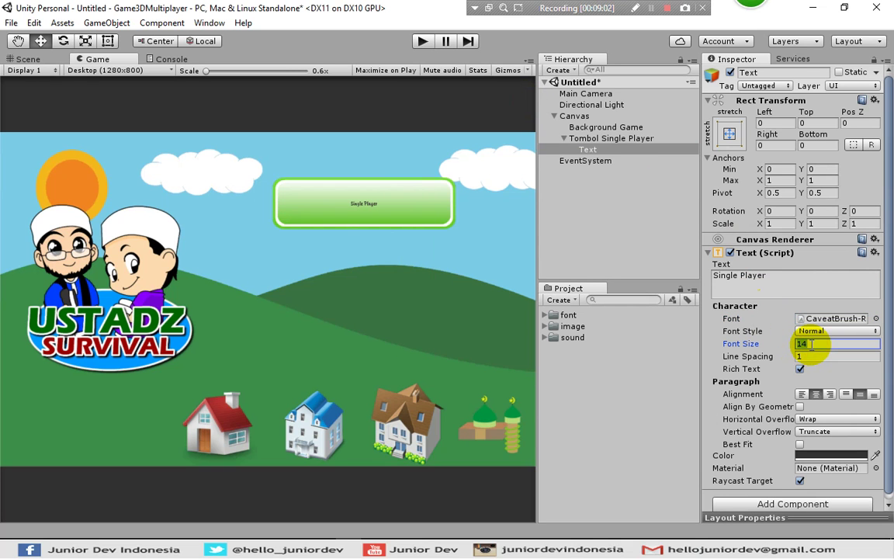
type("45")
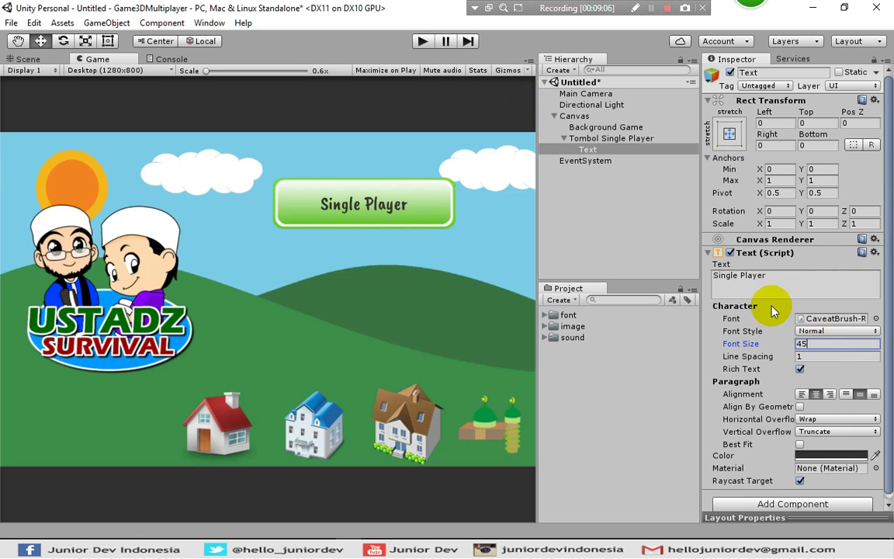
Left-align the Single Player label's text and set its Left offset to 130
left_click(708, 254)
left_click(709, 254)
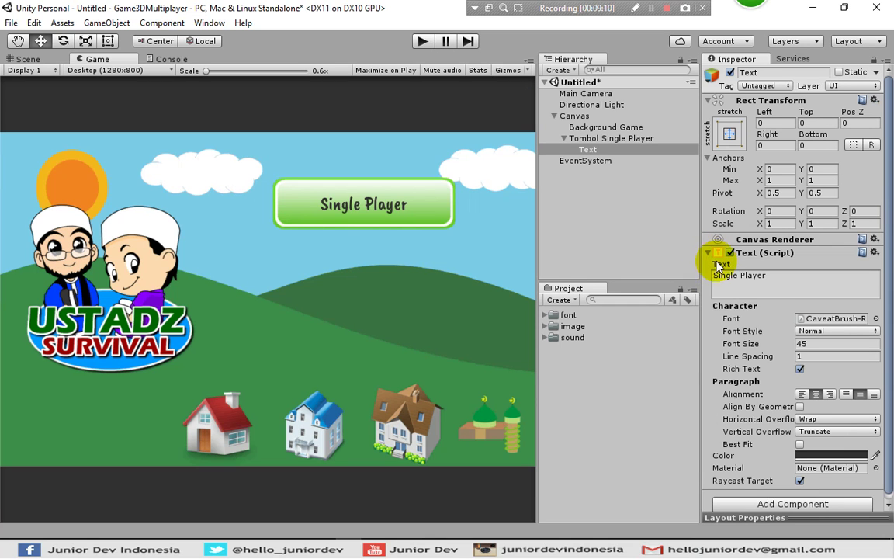
left_click(802, 395)
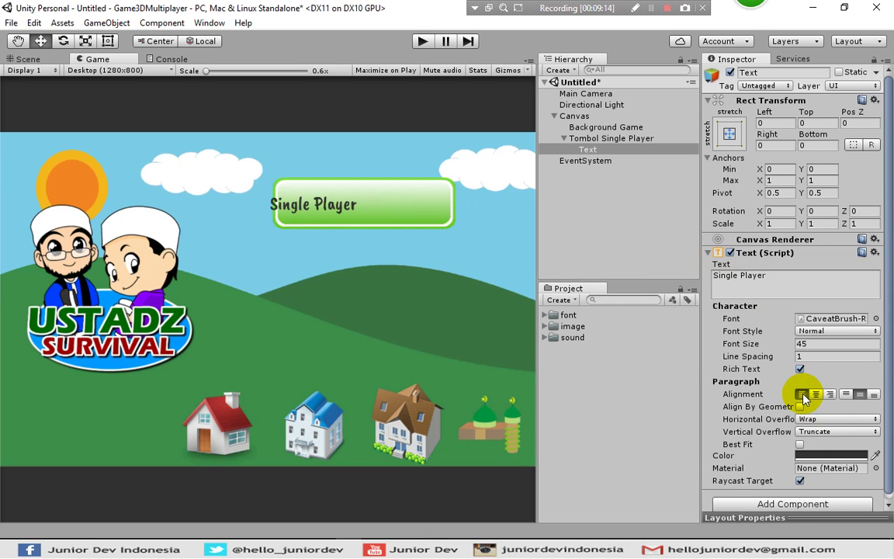
left_click(771, 124)
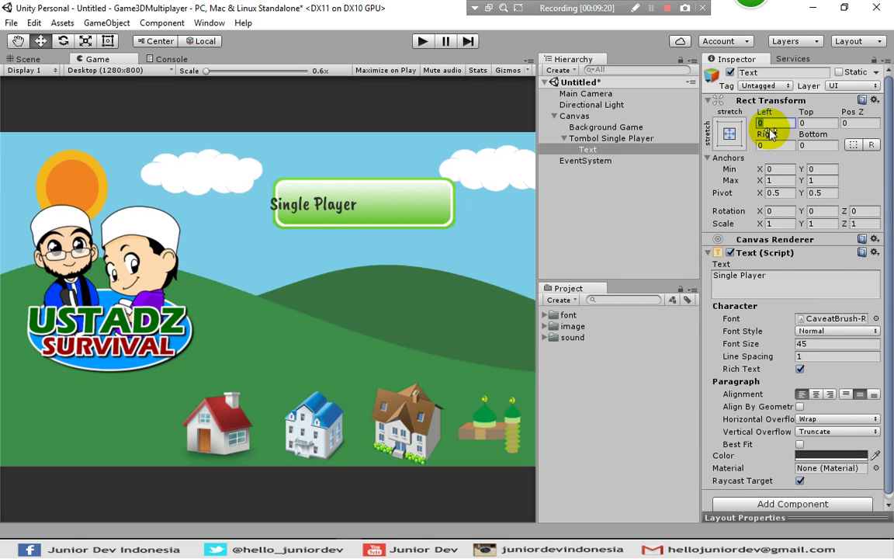
type("130")
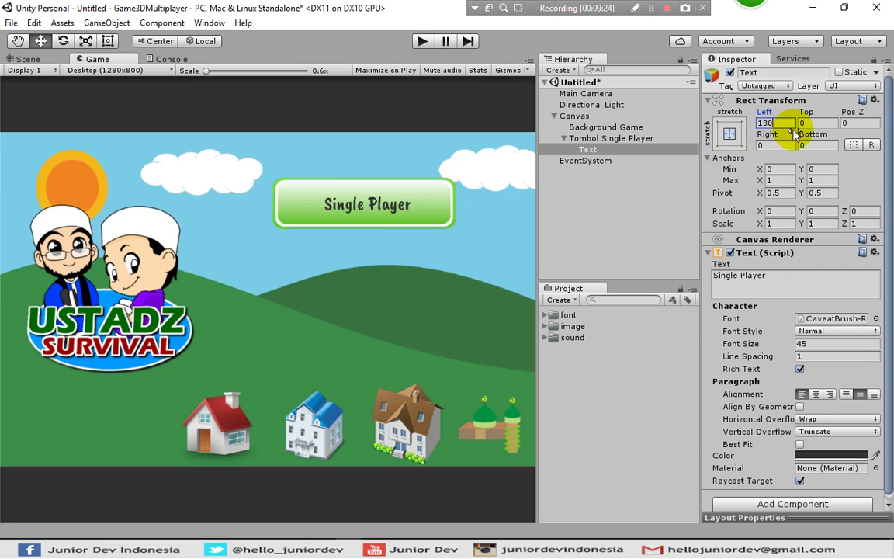
Add a Shadow component to the Single Player label's Text object
left_click(709, 253)
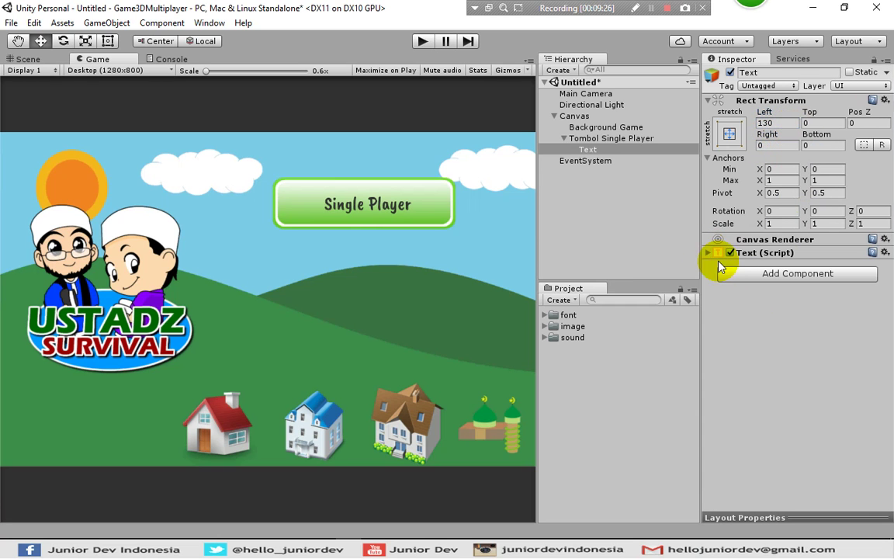
left_click(741, 273)
type("raw")
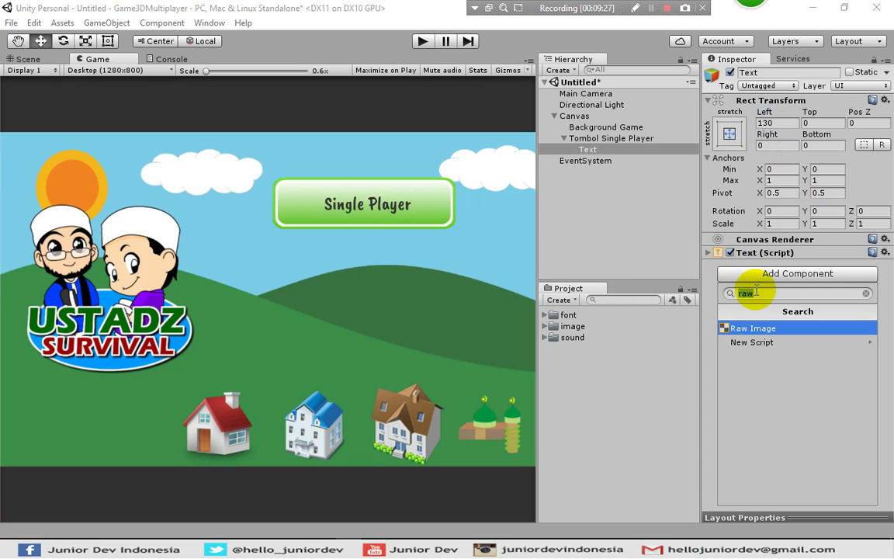
left_click(866, 295)
type("shado")
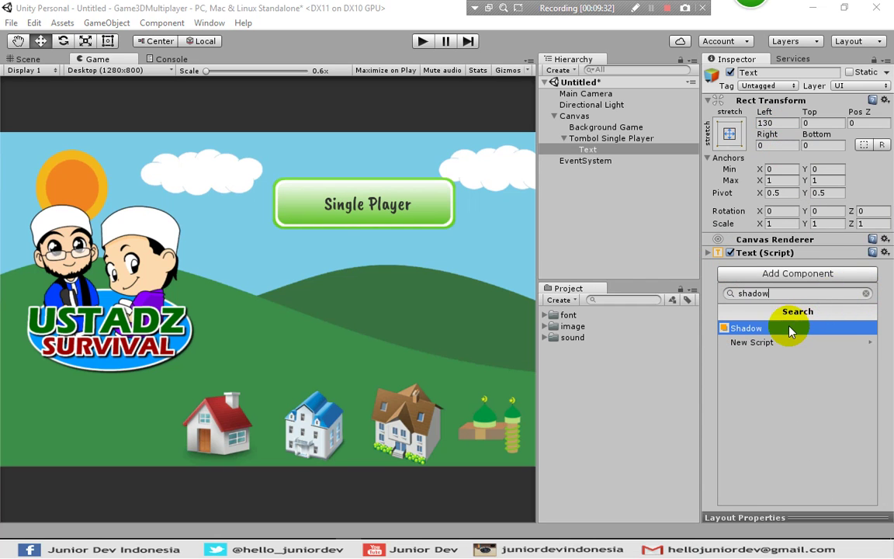
type("w")
left_click(791, 329)
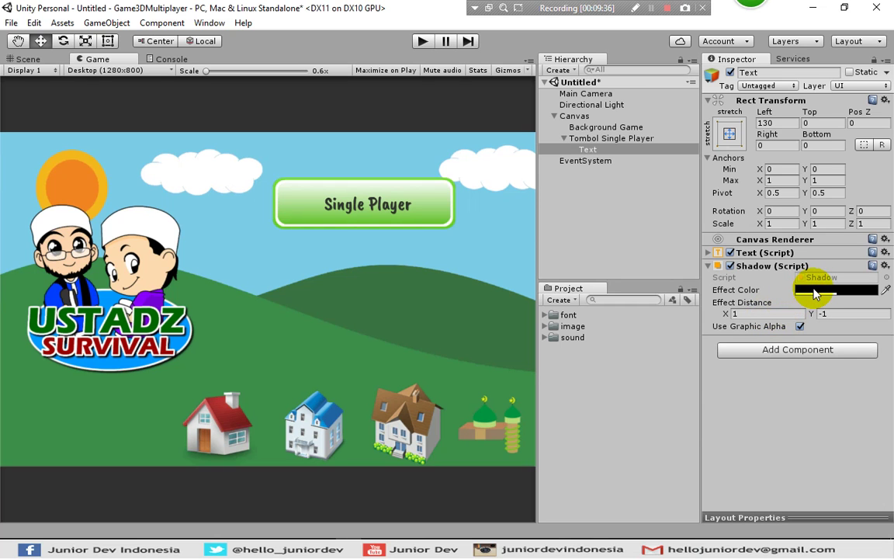
Set the label shadow's effect color to white
left_click(813, 290)
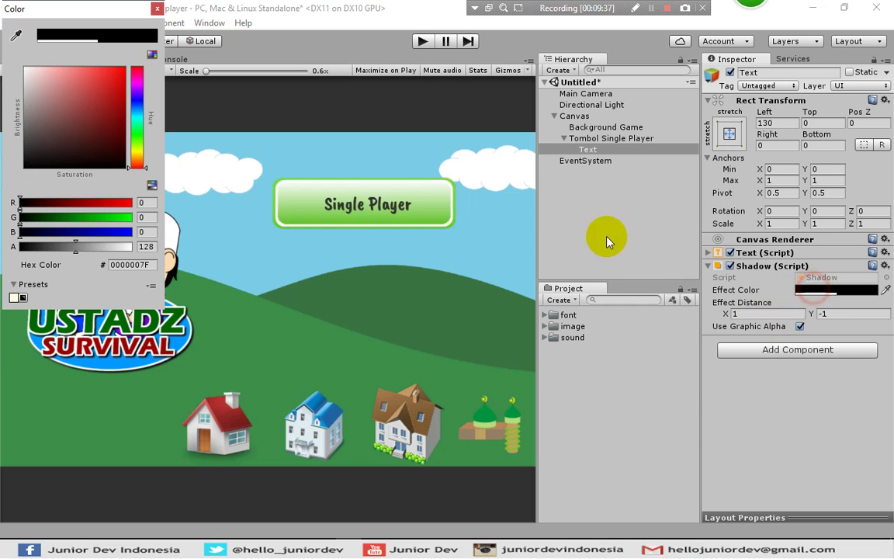
left_click(25, 69)
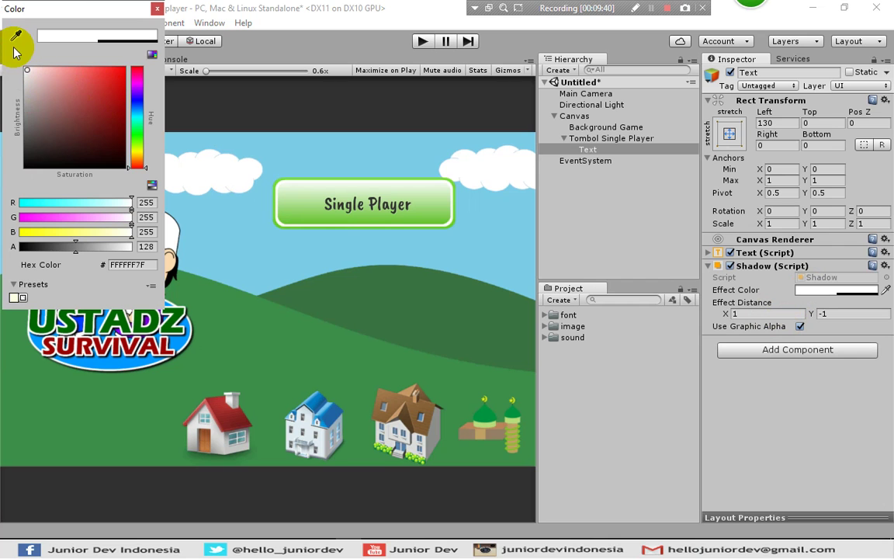
left_click(156, 9)
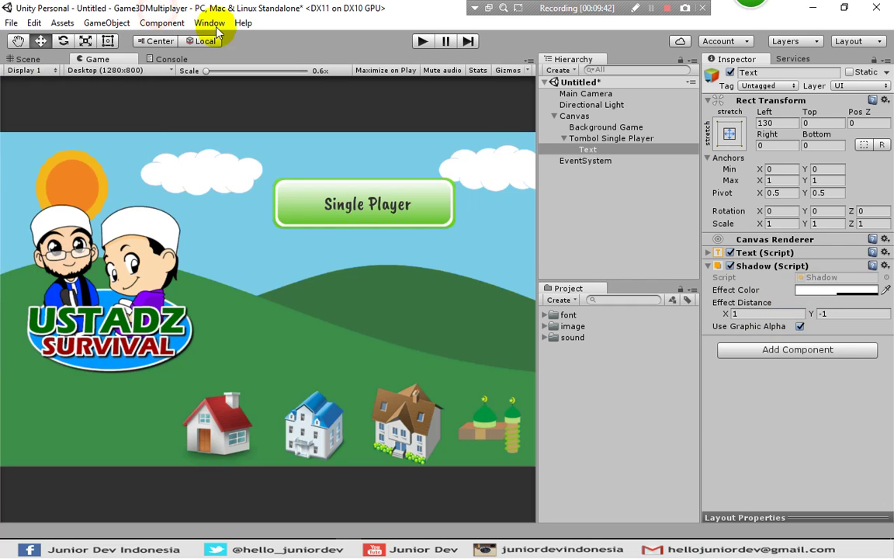
Set the label shadow's effect distance to X 2 and Y -2, keeping Use Graphic Alpha enabled
left_click(753, 314)
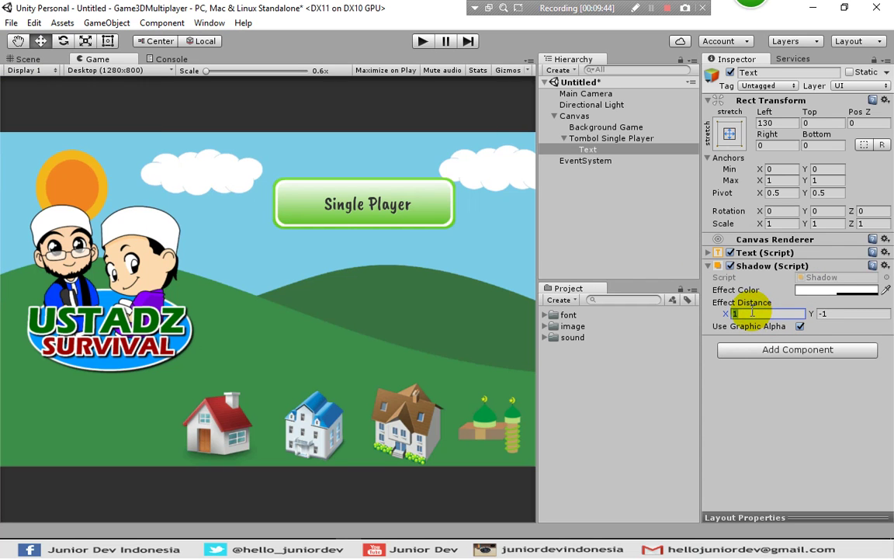
type("2")
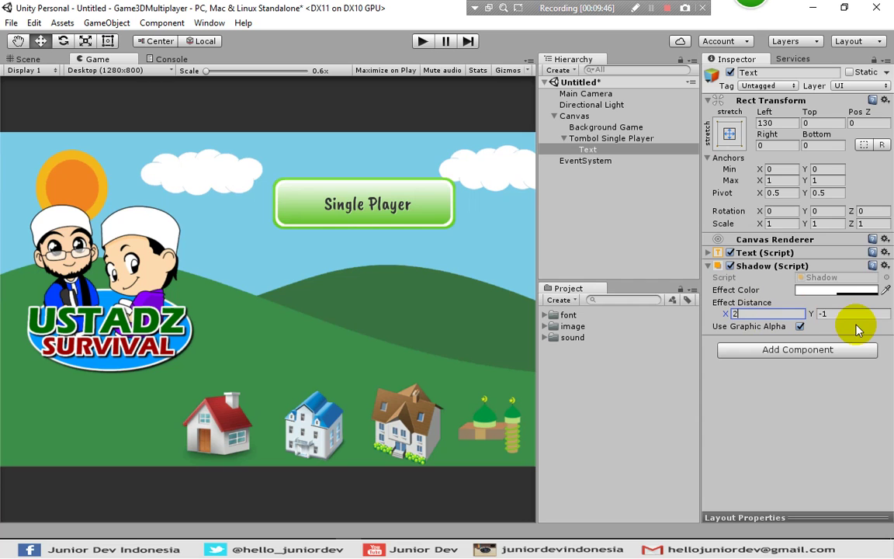
left_click(849, 314)
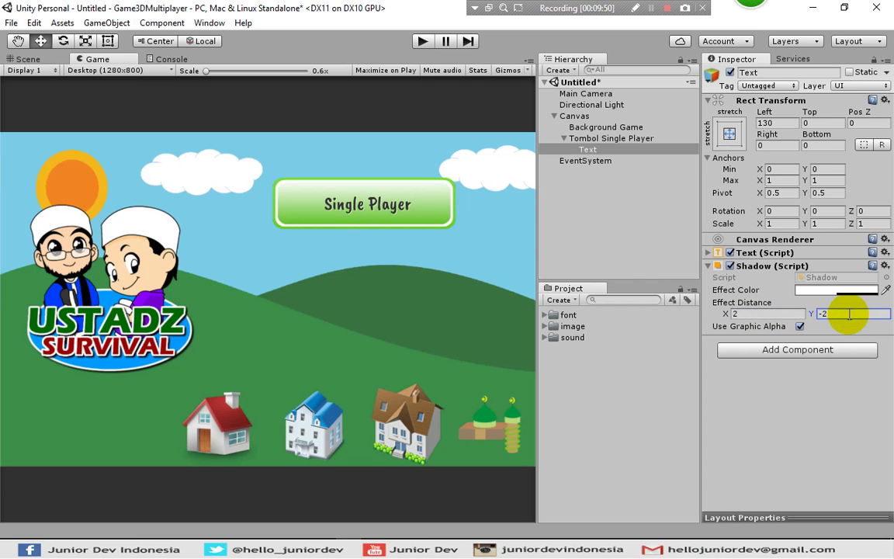
left_click(800, 326)
left_click(800, 326)
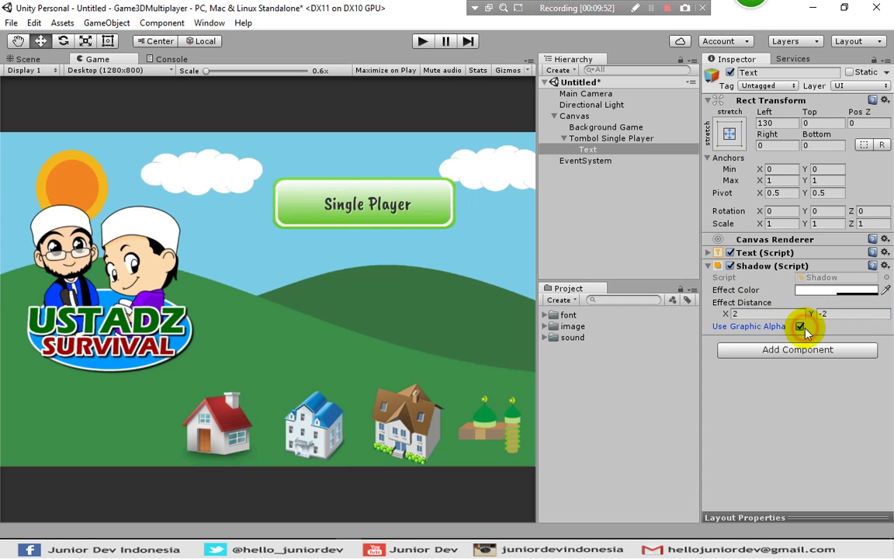
Raise the label shadow color's alpha to 255
left_click(842, 291)
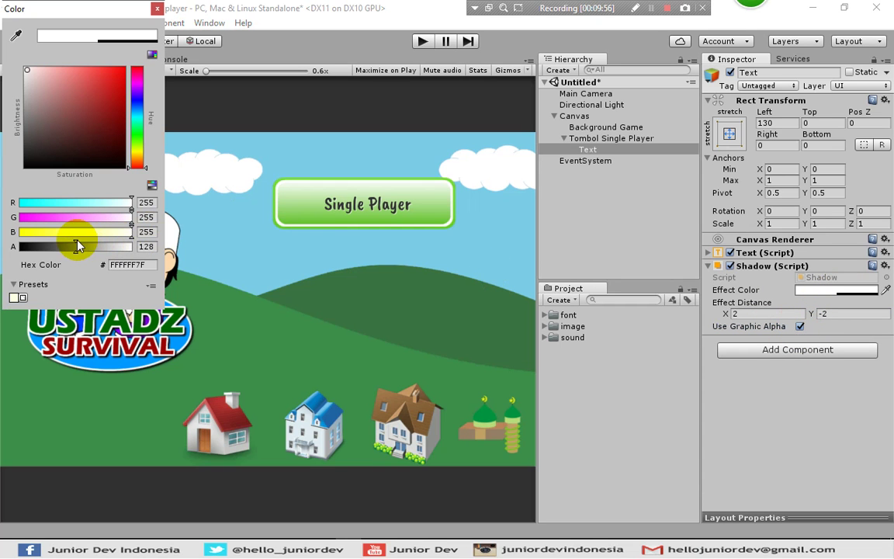
left_click_drag(76, 246, 149, 247)
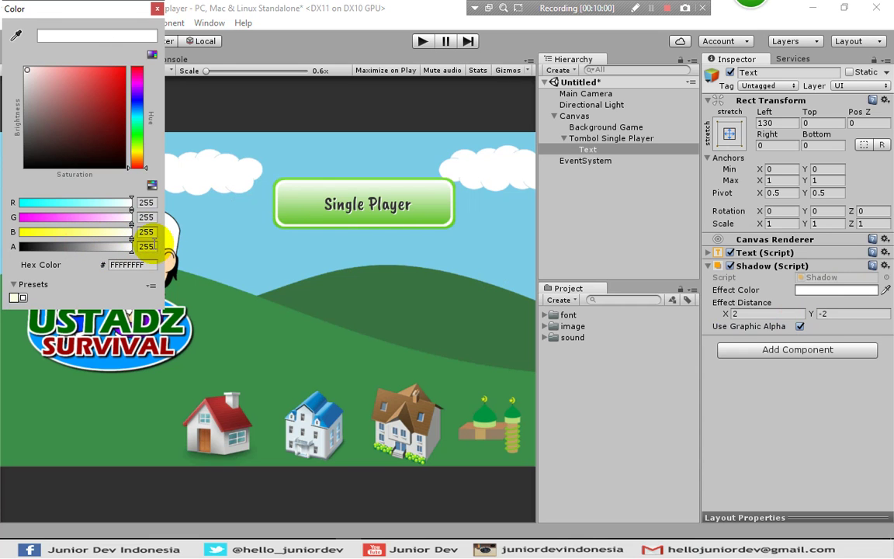
left_click(156, 9)
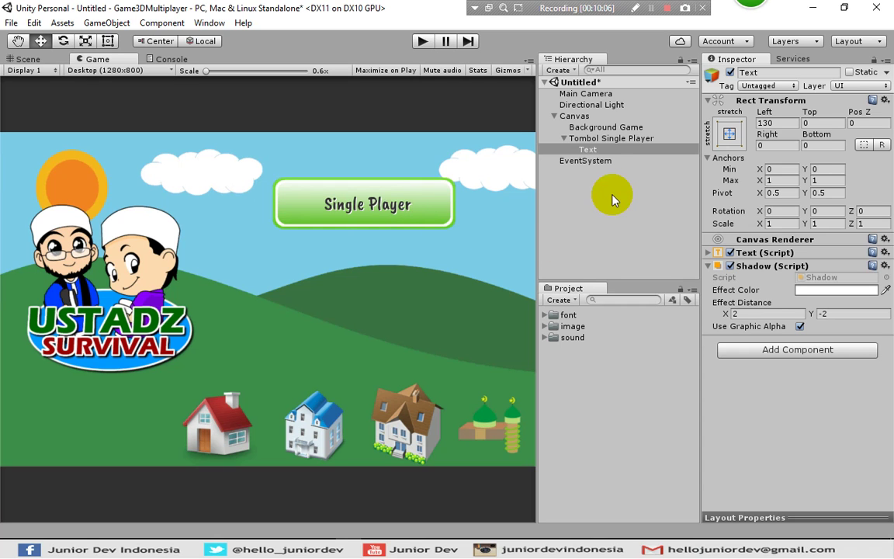
Add a Raw Image as a child of Tombol Single Player
left_click(593, 140)
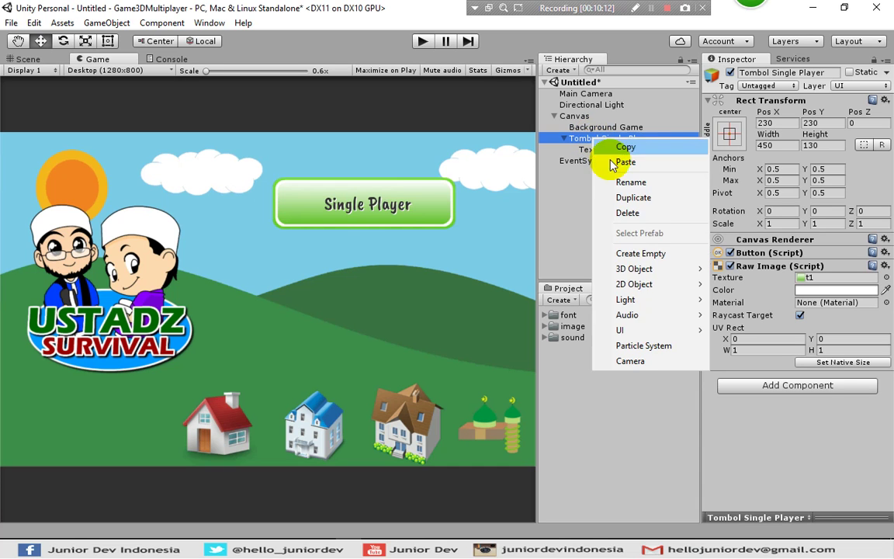
mouse_move(620, 330)
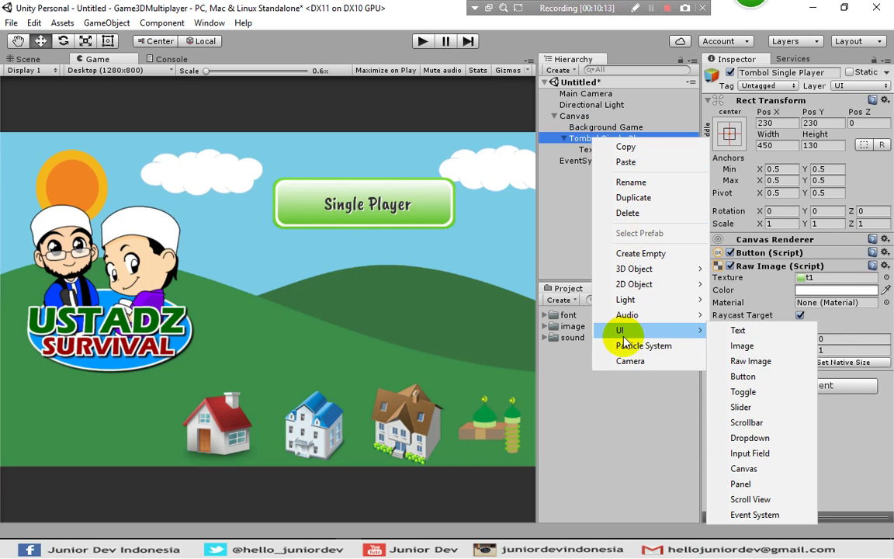
left_click(738, 361)
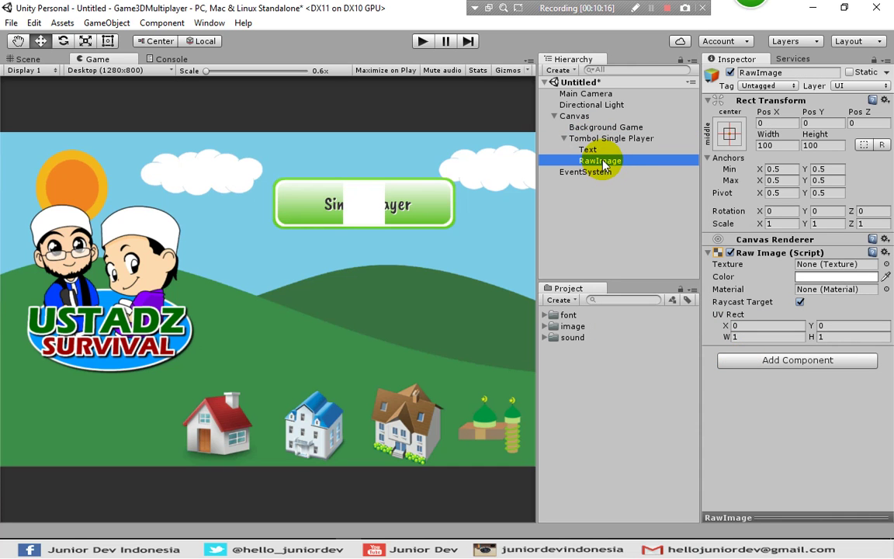
Anchor the new RawImage to the middle left of the button and set its X position to 0
left_click(728, 136)
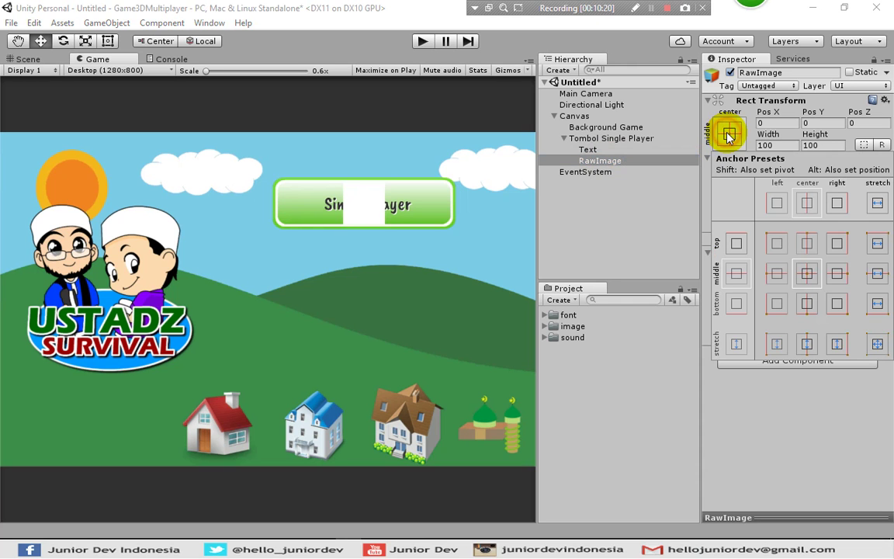
left_click(777, 276)
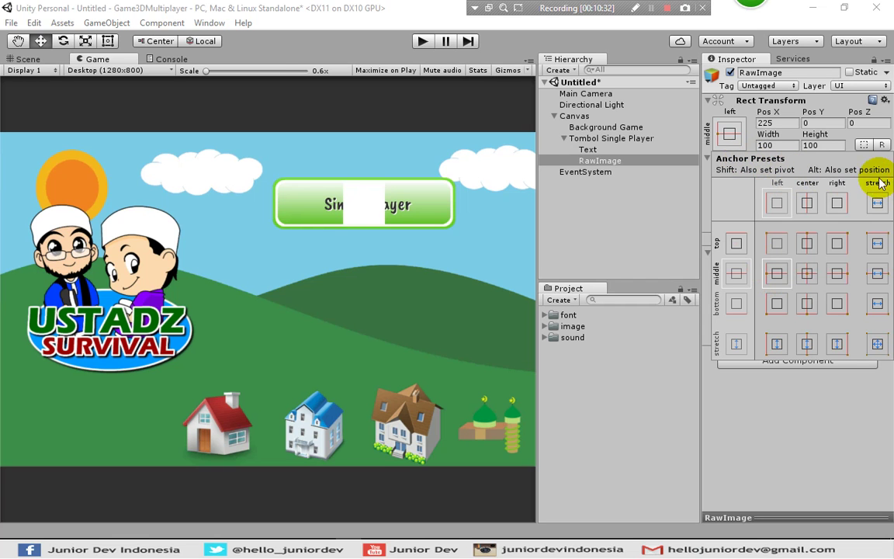
left_click(627, 221)
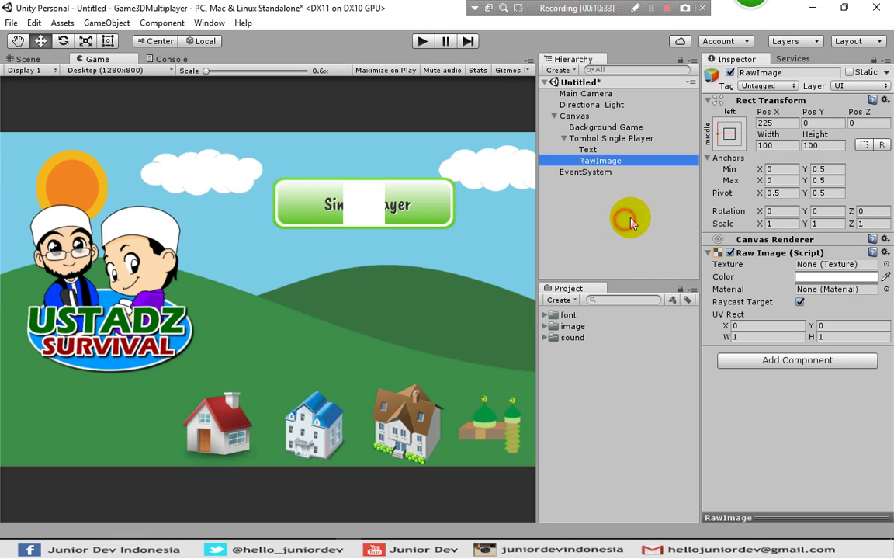
left_click(785, 124)
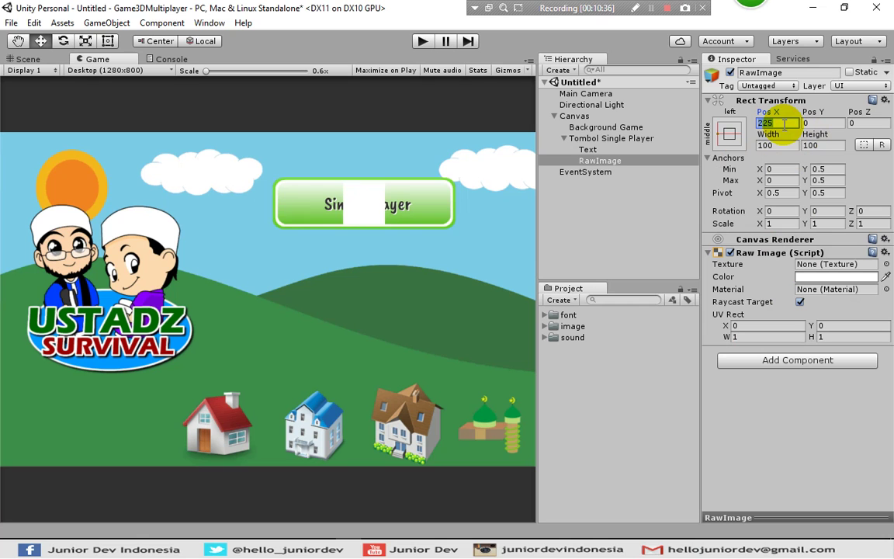
key("BackSpace")
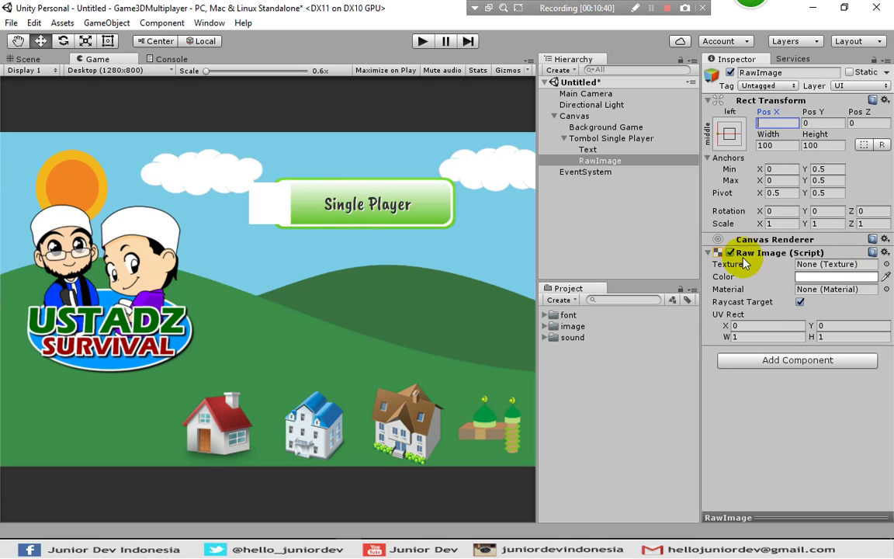
Assign the controller texture to the RawImage on the Single Player button
left_click(885, 264)
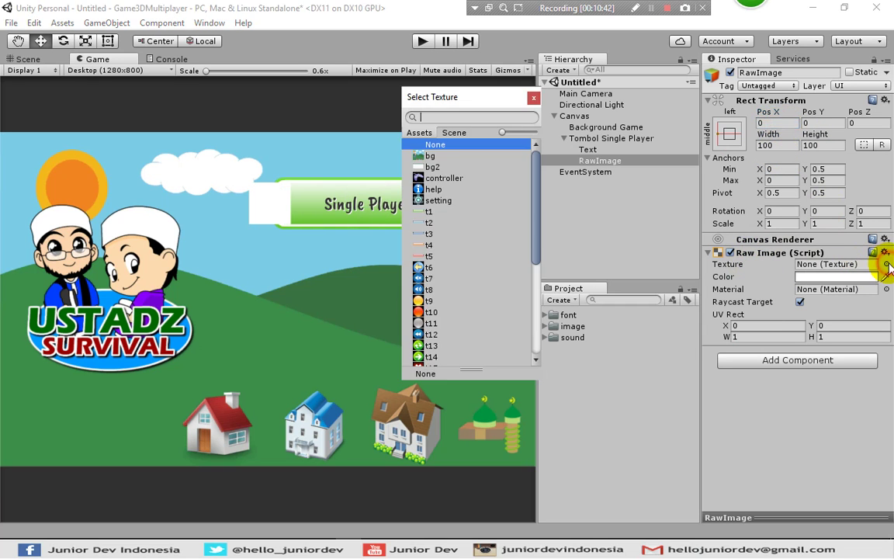
left_click(447, 180)
left_click(532, 97)
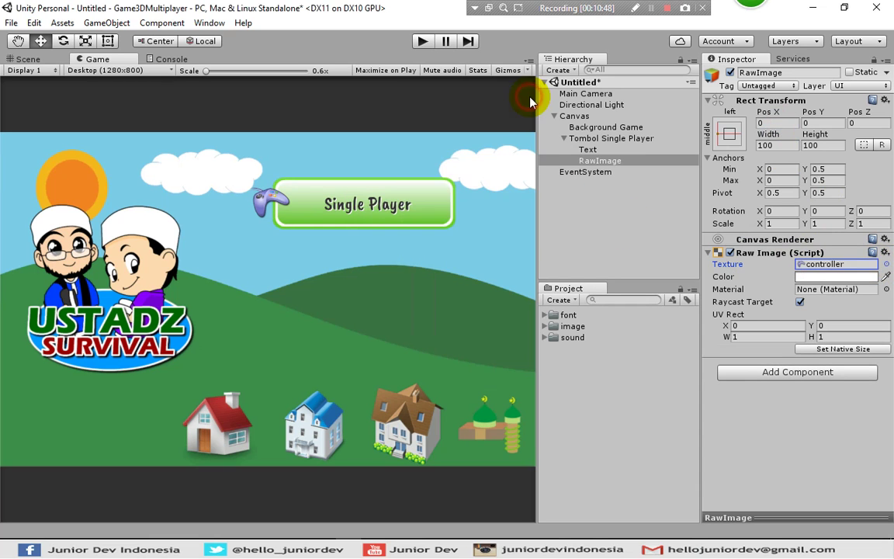
Set the controller RawImage's X position to 40 and its width and height to 70
left_click(610, 162)
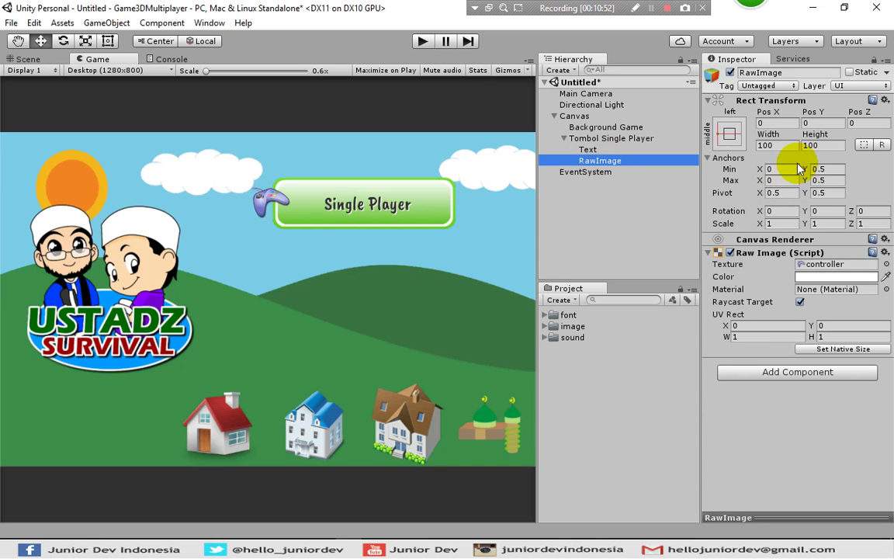
left_click(771, 124)
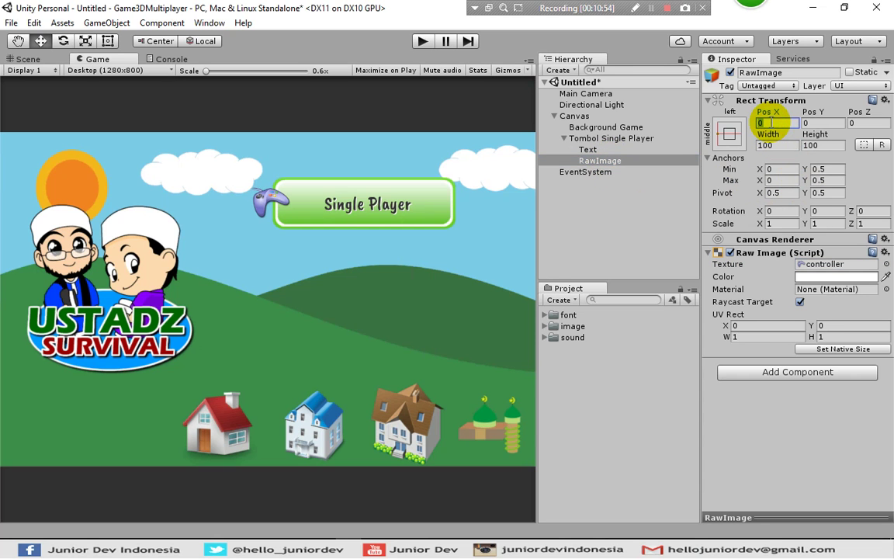
type("40")
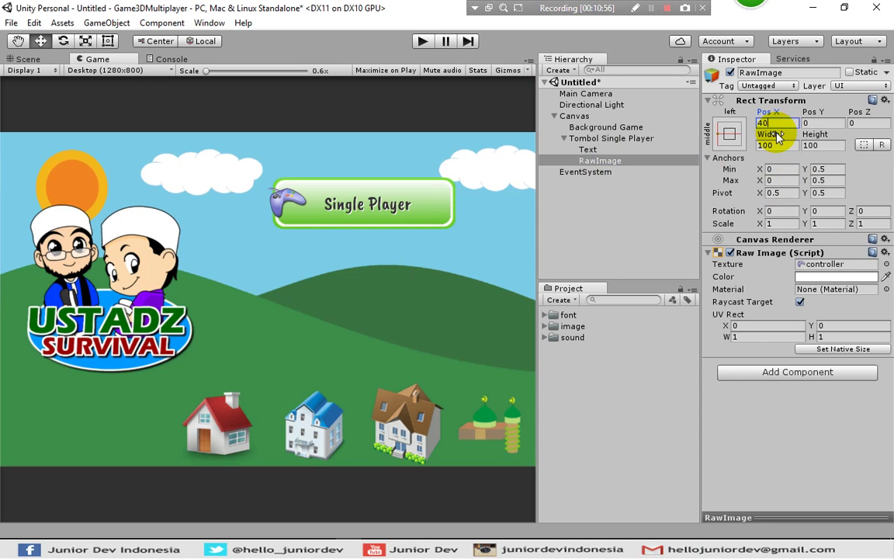
left_click(780, 145)
type("70")
left_click(824, 146)
type("70")
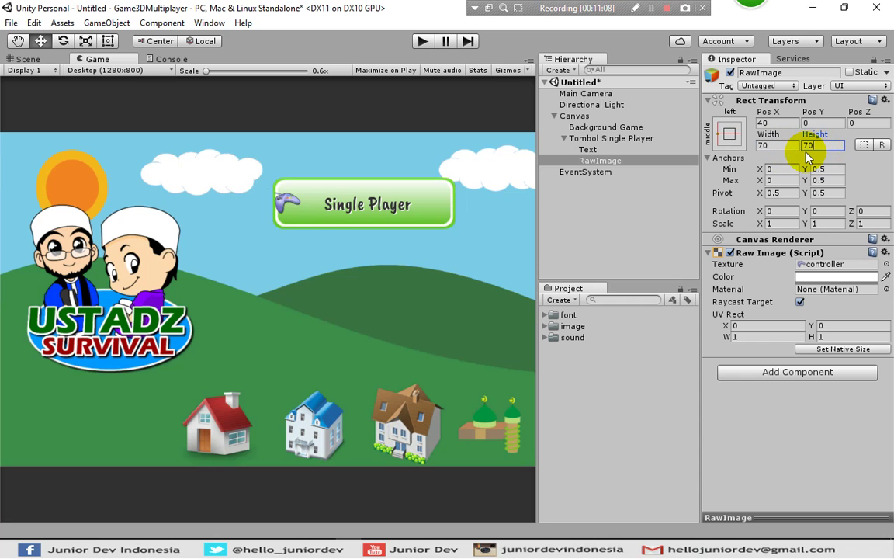
Set the controller RawImage's X position to 70
left_click(764, 122)
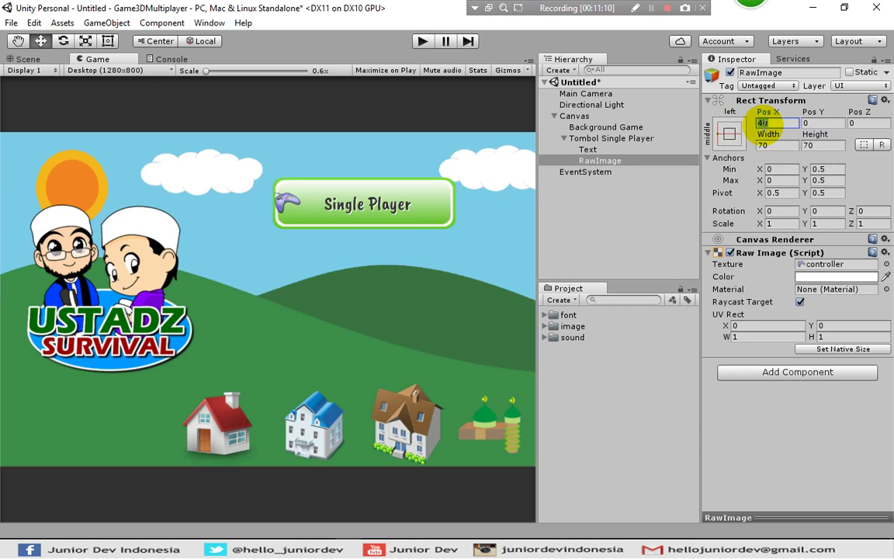
type("70")
left_click(634, 205)
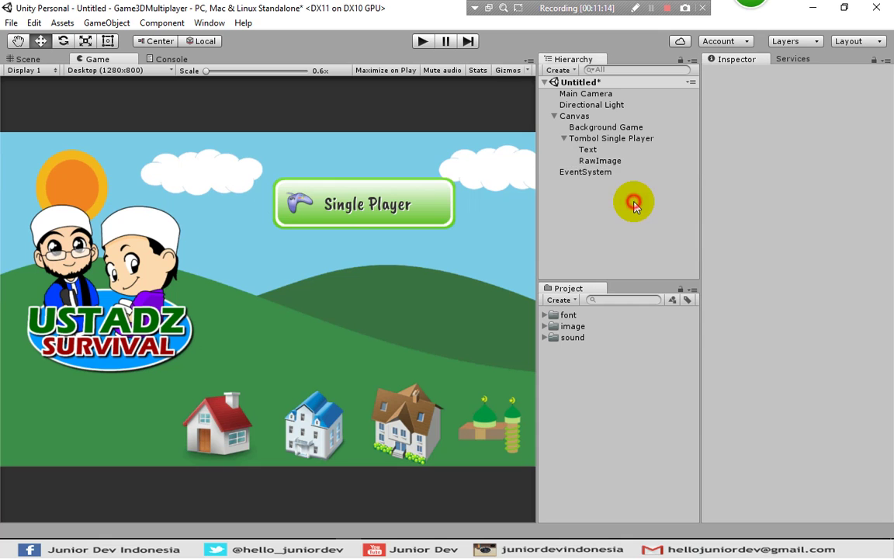
Examine the Tombol Single Player object's components and the audio clips in the sound folder
left_click(609, 160)
left_click(575, 140)
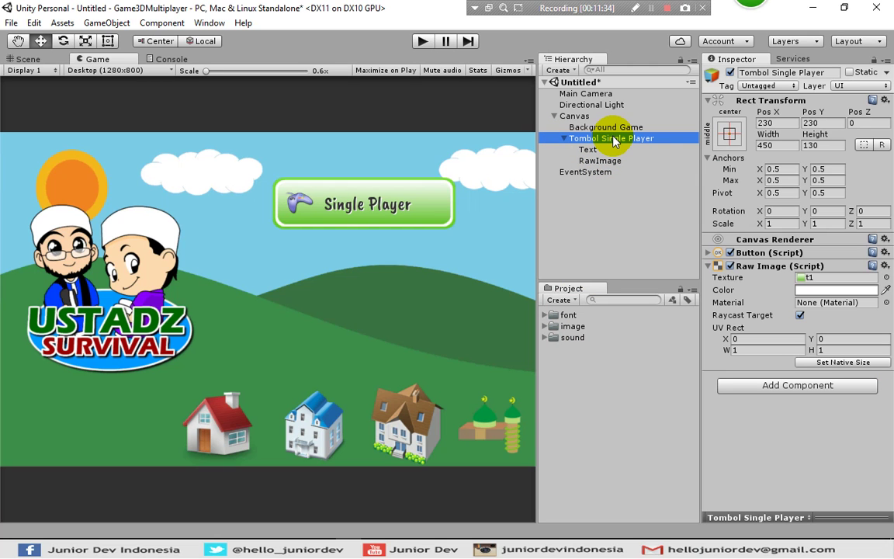
left_click(597, 359)
left_click(547, 339)
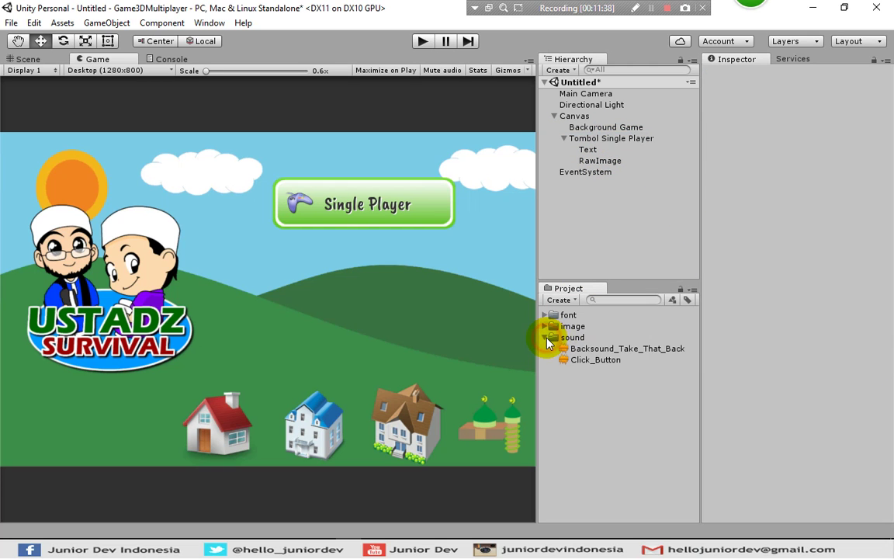
left_click(546, 338)
left_click(546, 338)
left_click(547, 338)
left_click(561, 303)
left_click(561, 303)
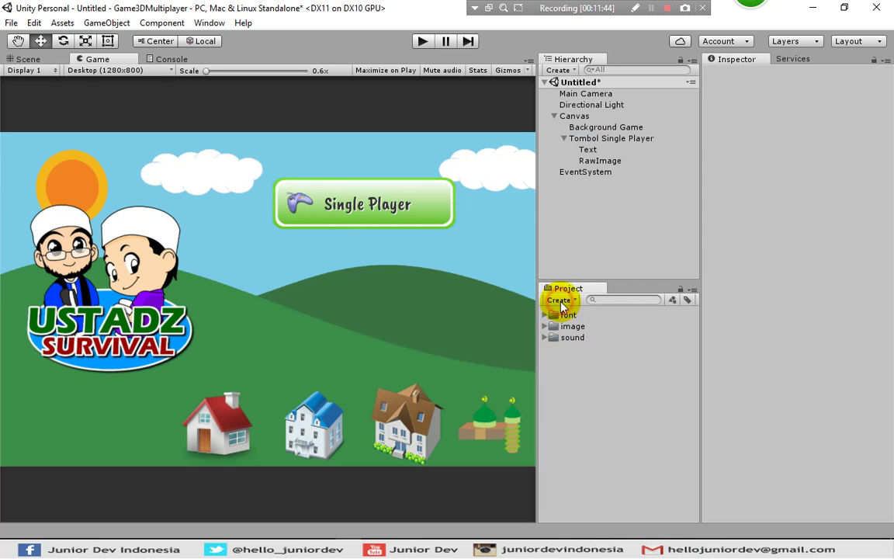
left_click(561, 304)
left_click(561, 303)
left_click(587, 374)
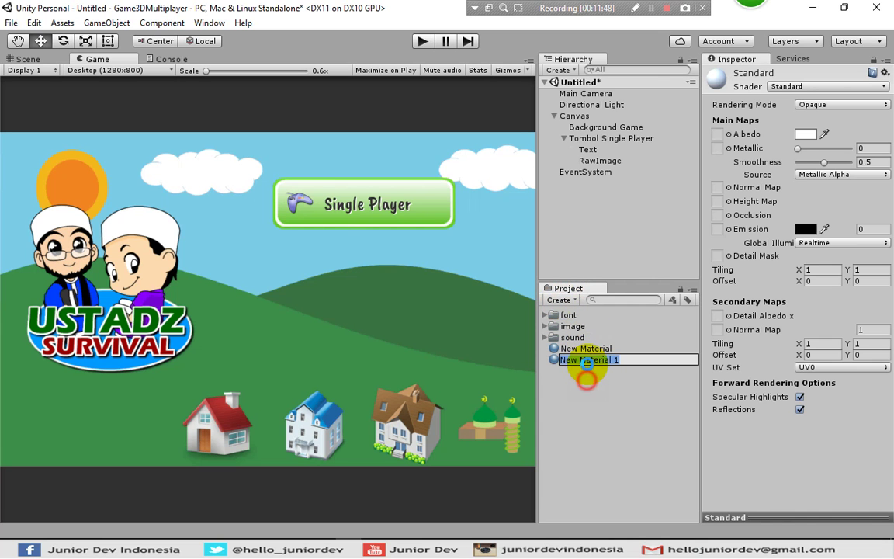
left_click(591, 352)
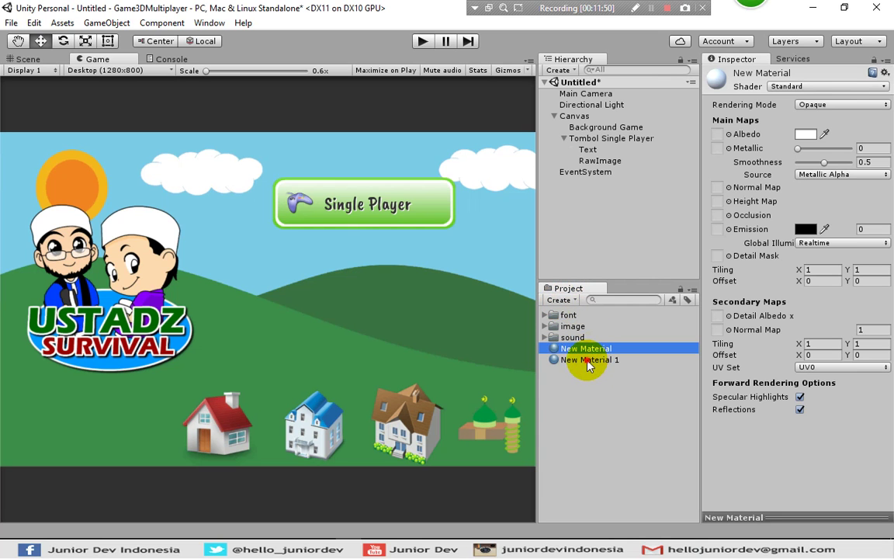
left_click(589, 359, "shift")
right_click(590, 355)
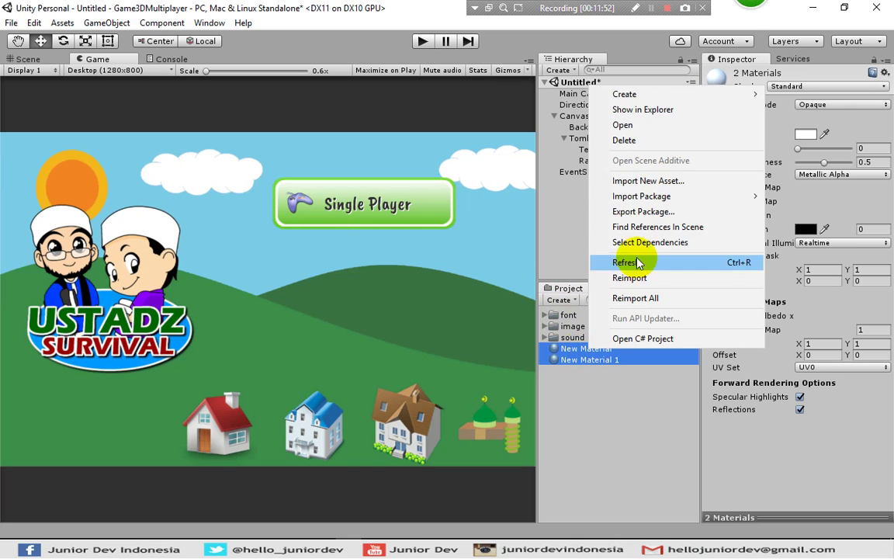
left_click(620, 141)
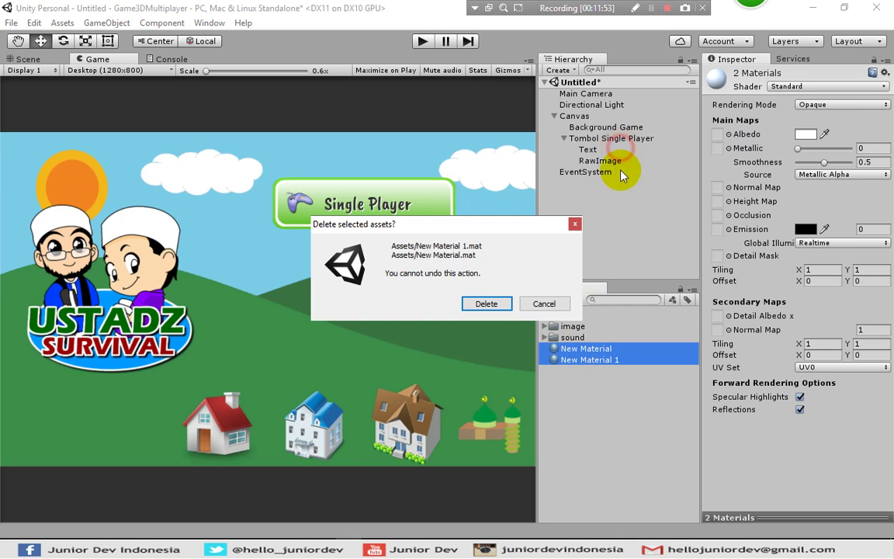
left_click(503, 303)
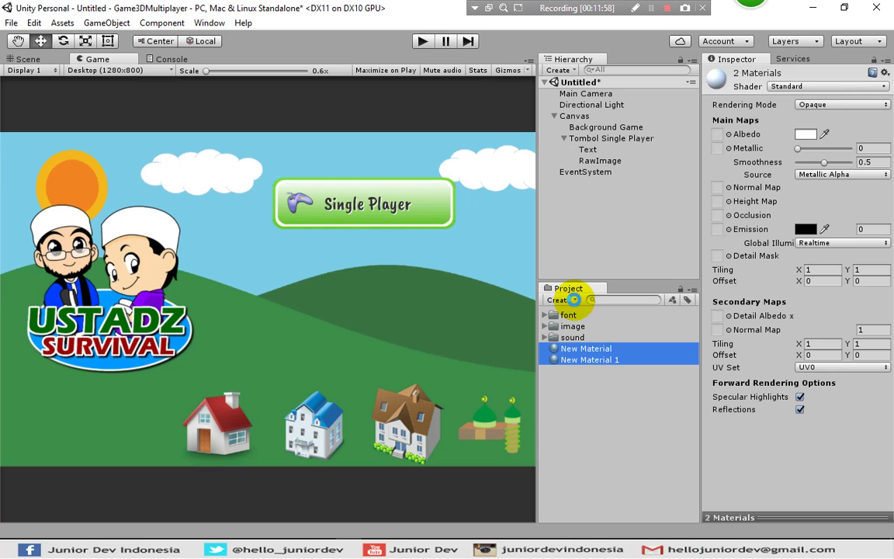
Create a new project folder named script
left_click(560, 299)
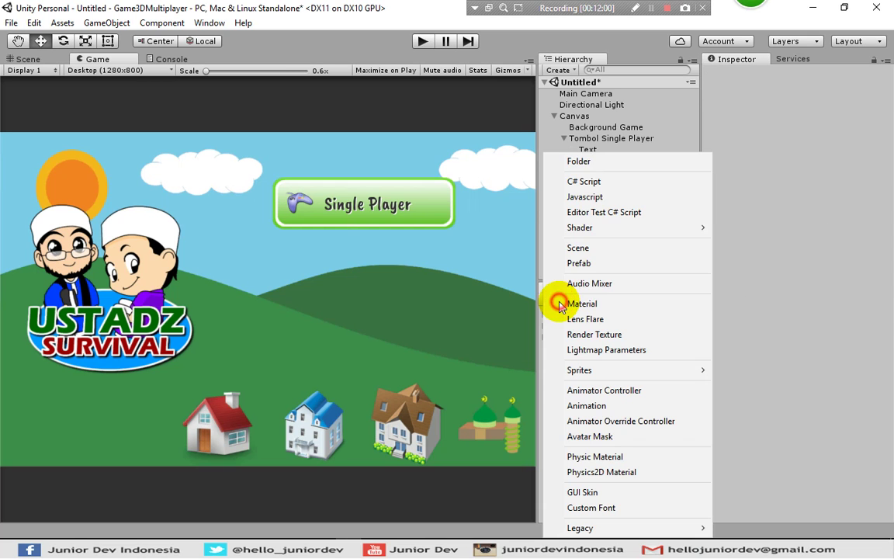
left_click(579, 162)
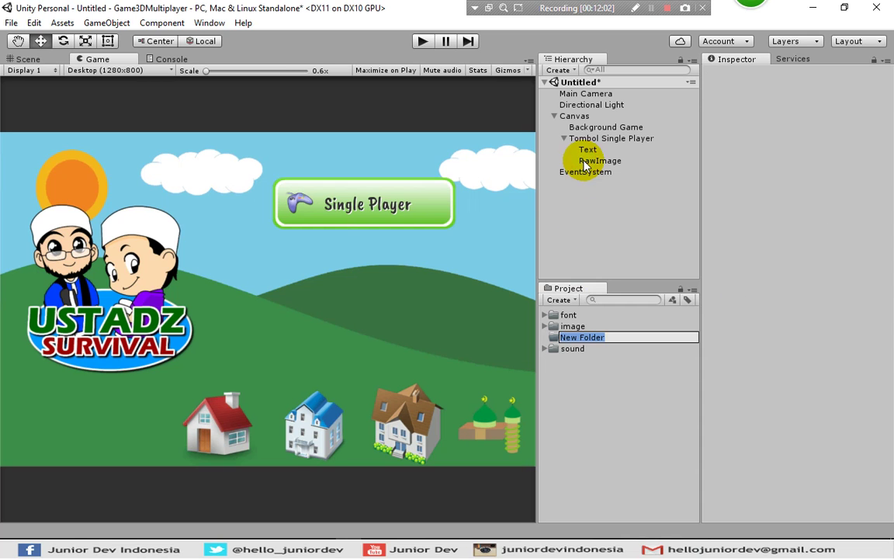
type("scr")
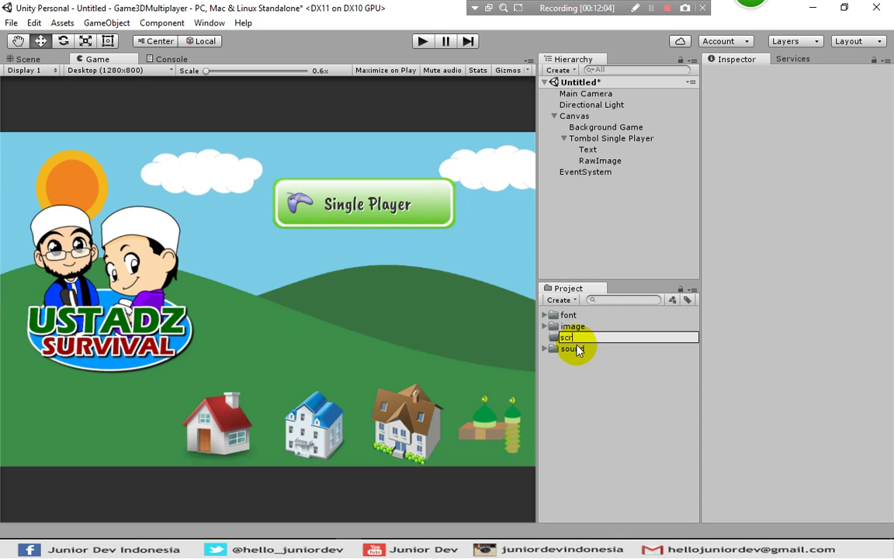
type("ipt")
key("Return")
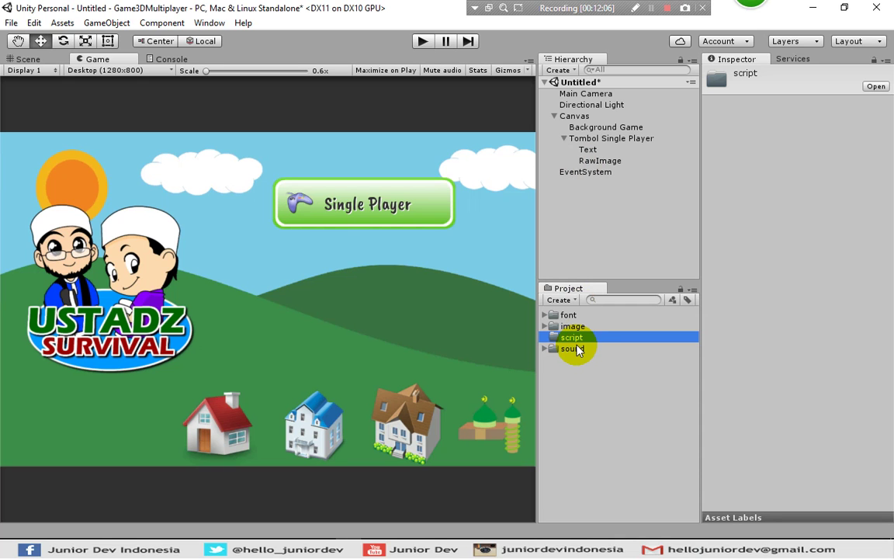
Create a C# script named ButtonClickSound inside the script folder
right_click(574, 341)
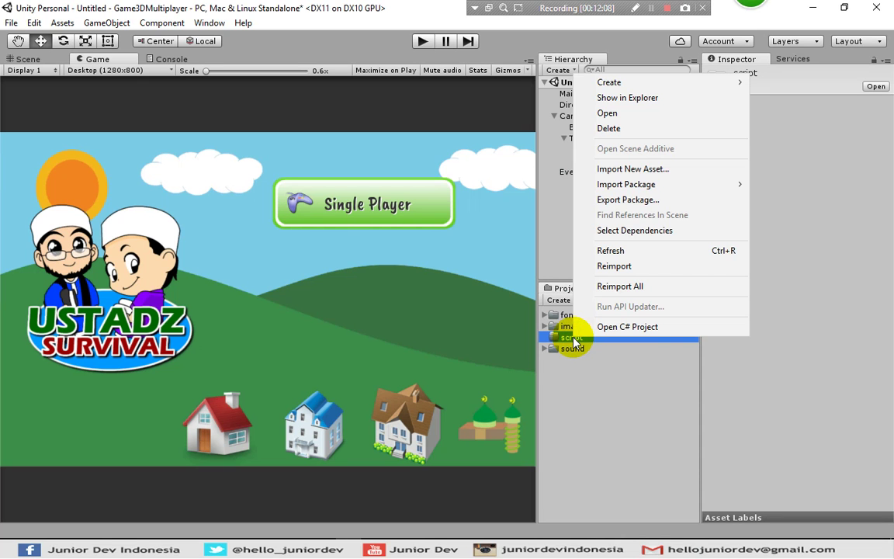
mouse_move(658, 81)
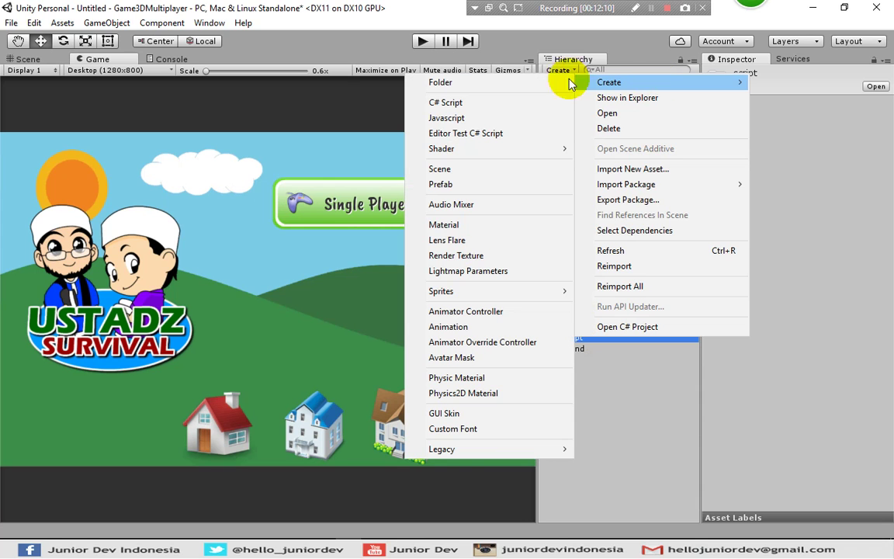
left_click(444, 103)
type("Button")
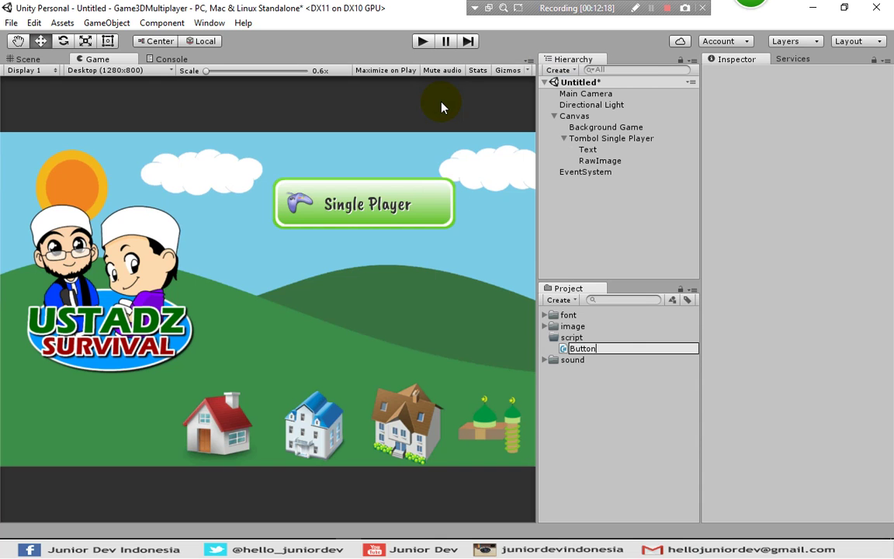
type("Sound")
key("Left")
key("Left")
key("Left")
key("Left")
key("Left")
type("Click")
key("Return")
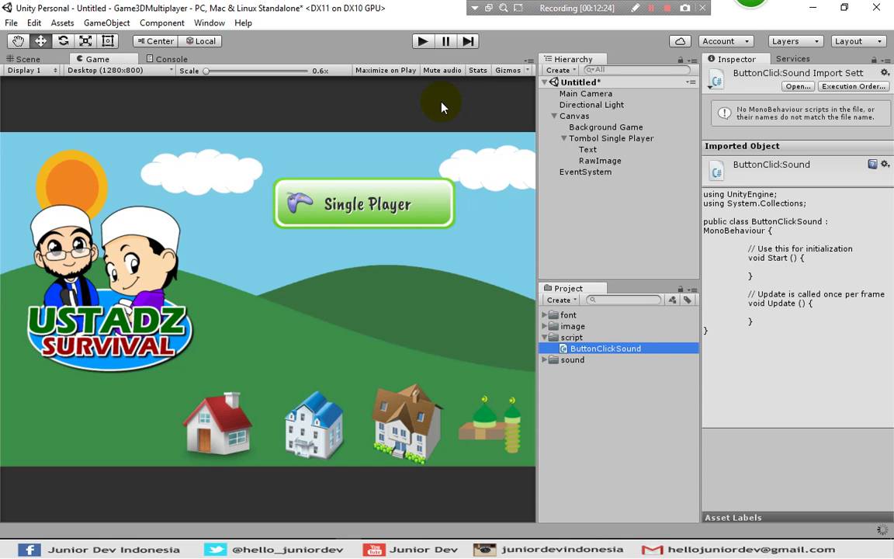
Attach the ButtonClickSound script to the Tombol Single Player object as a component
left_click(593, 140)
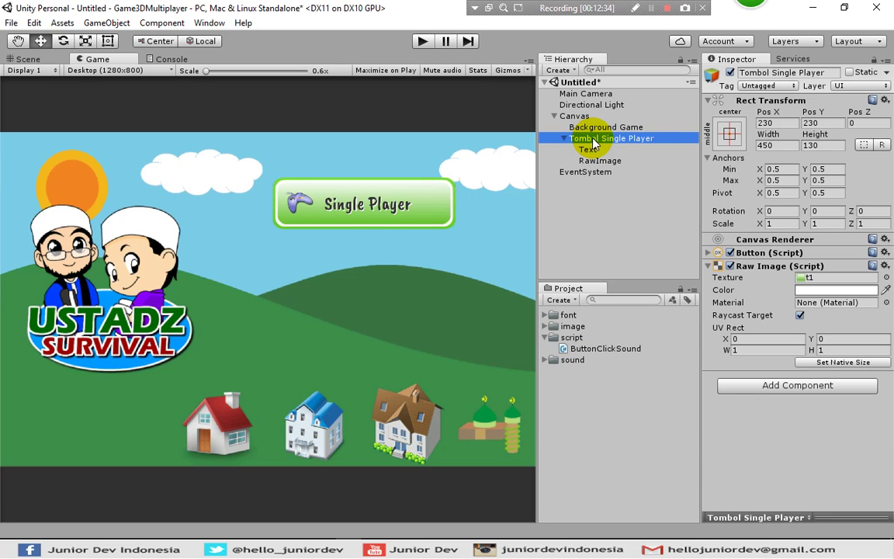
left_click(577, 352)
left_click_drag(576, 351, 784, 419)
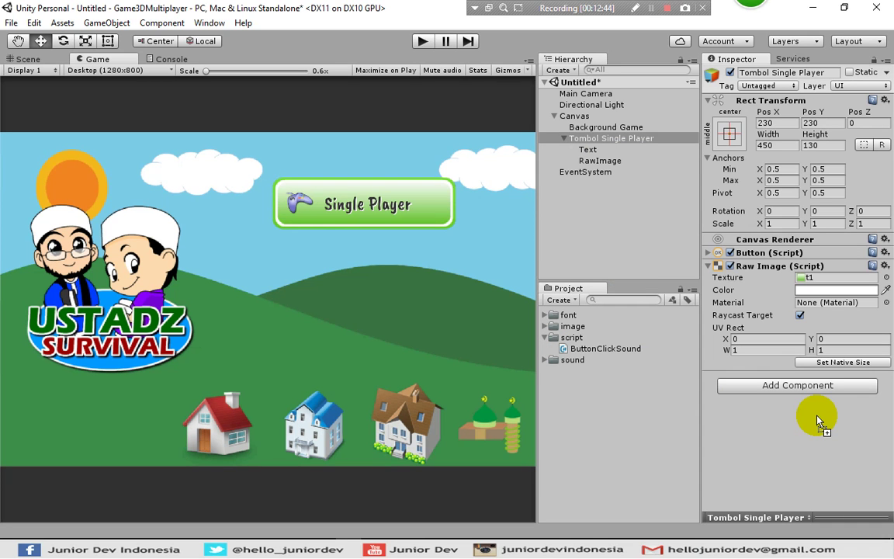
left_click_drag(819, 420, 818, 404)
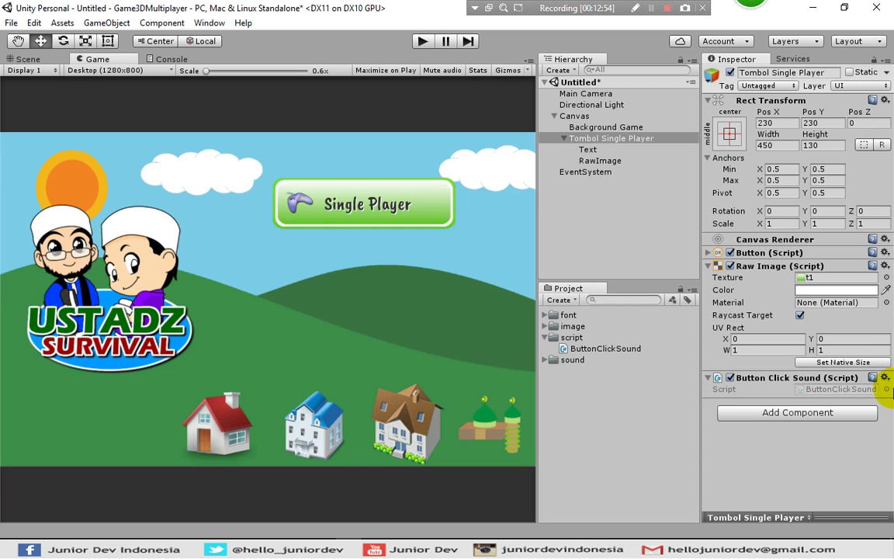
Open the attached ButtonClickSound script in MonoDevelop and delete its Update method with the comment above it
left_click(886, 378)
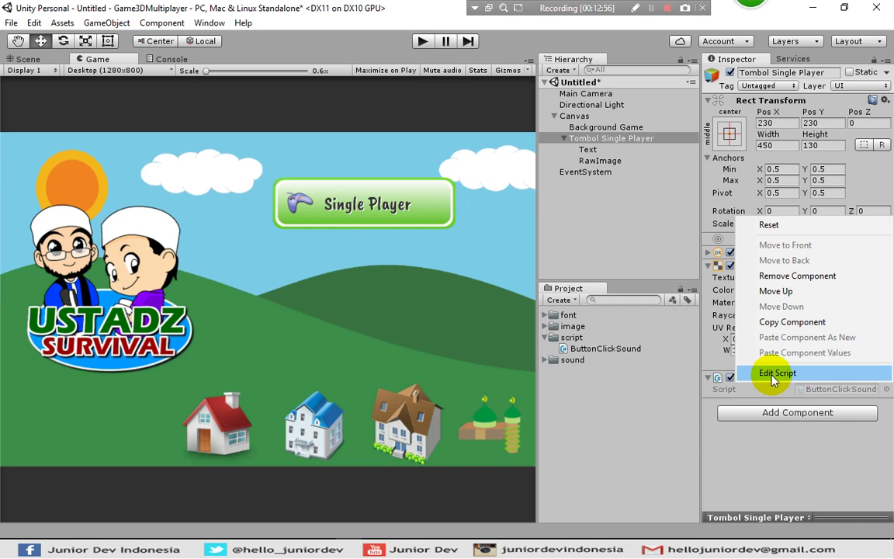
left_click(581, 435)
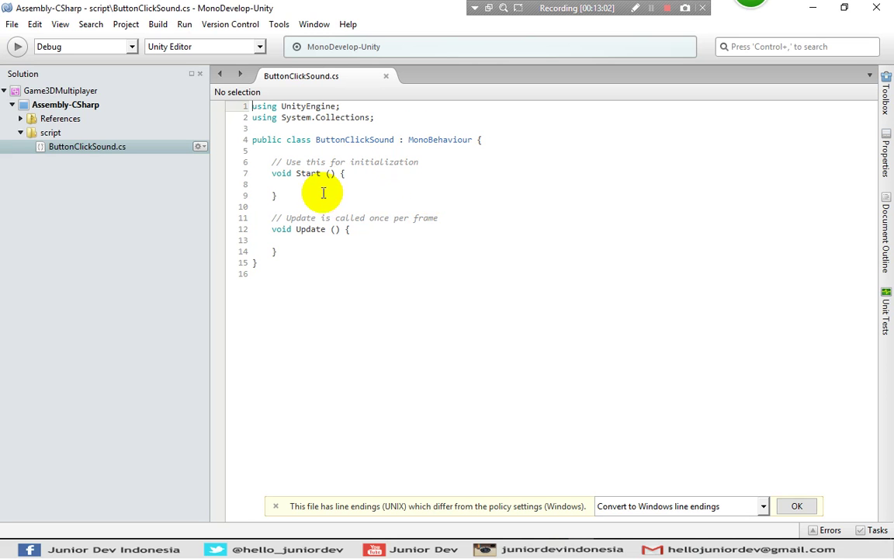
left_click(276, 250)
left_click_drag(276, 250, 245, 208)
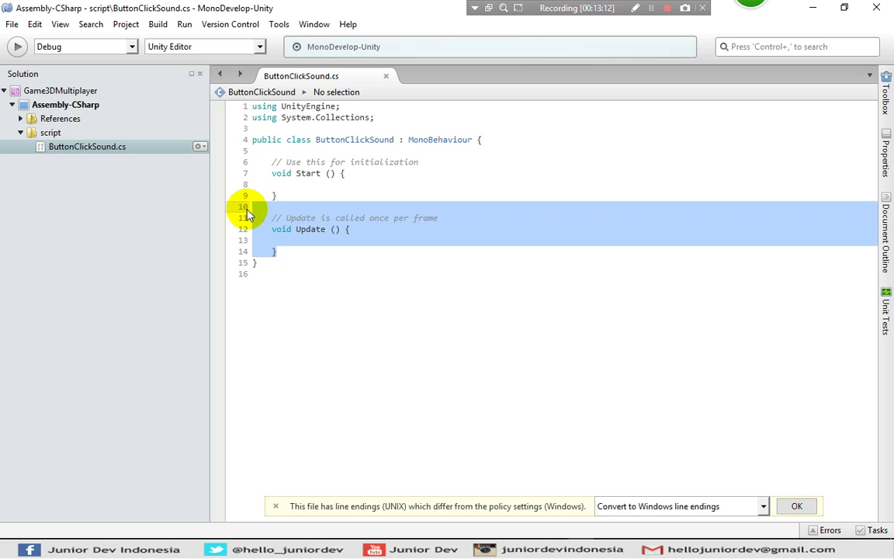
key("Delete")
key("BackSpace")
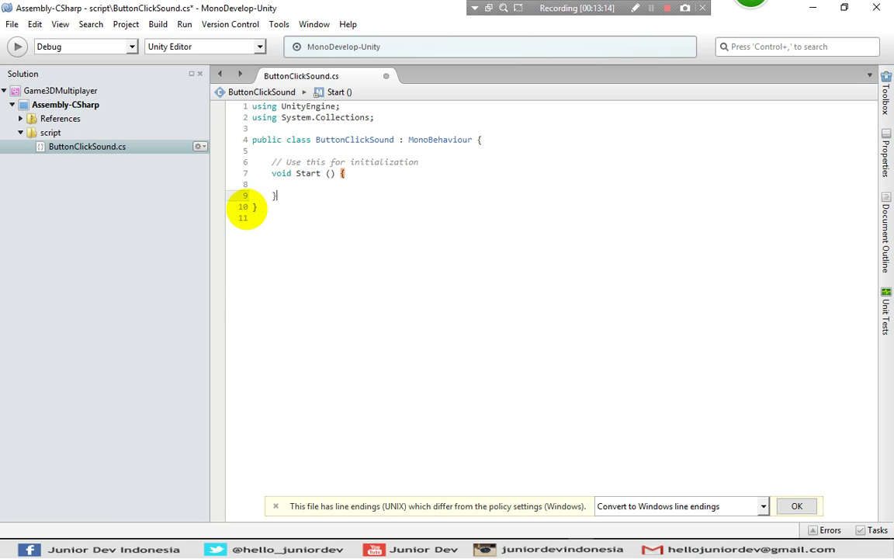
Add the attribute [RequireComponent(typeof(Button))] directly above the ButtonClickSound class declaration
left_click(371, 129)
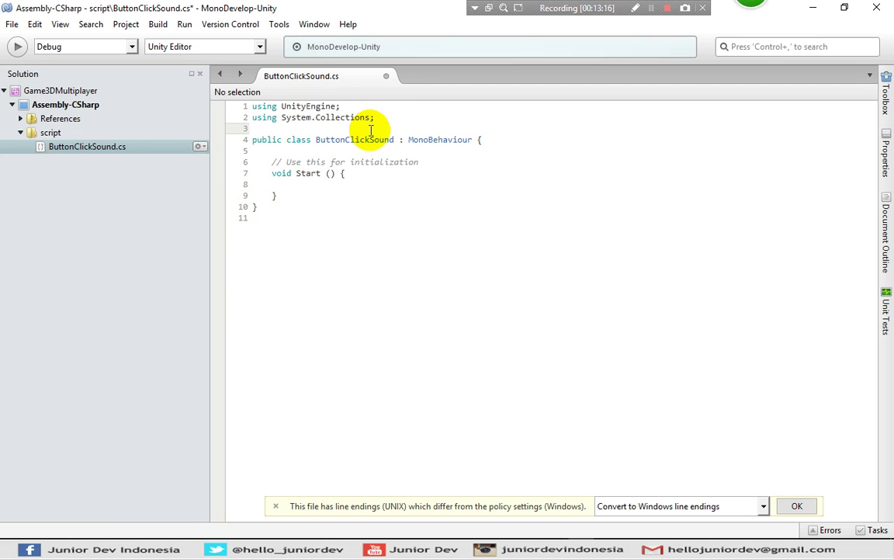
key("Return")
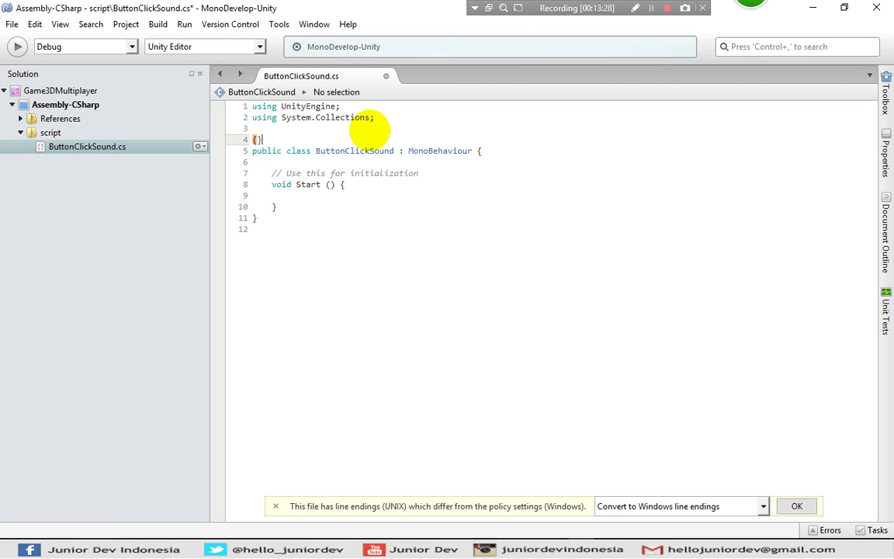
type("[")
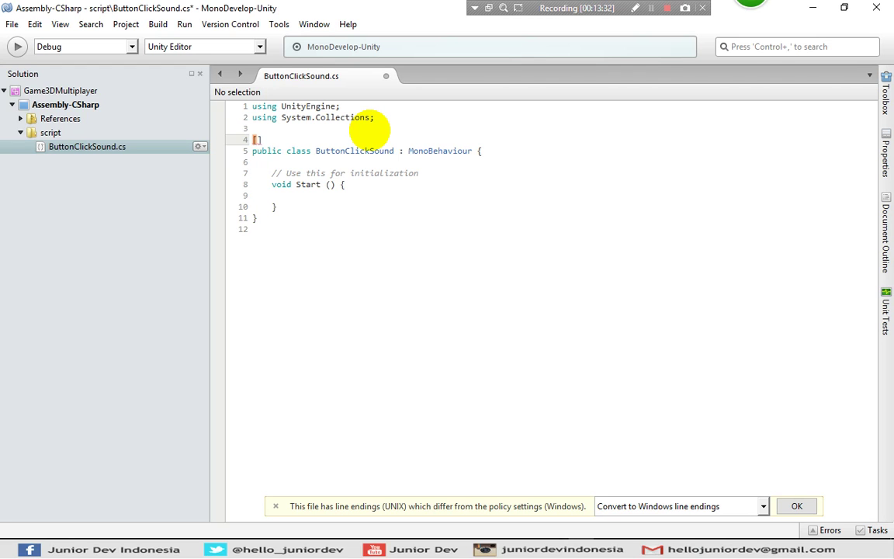
type("Re")
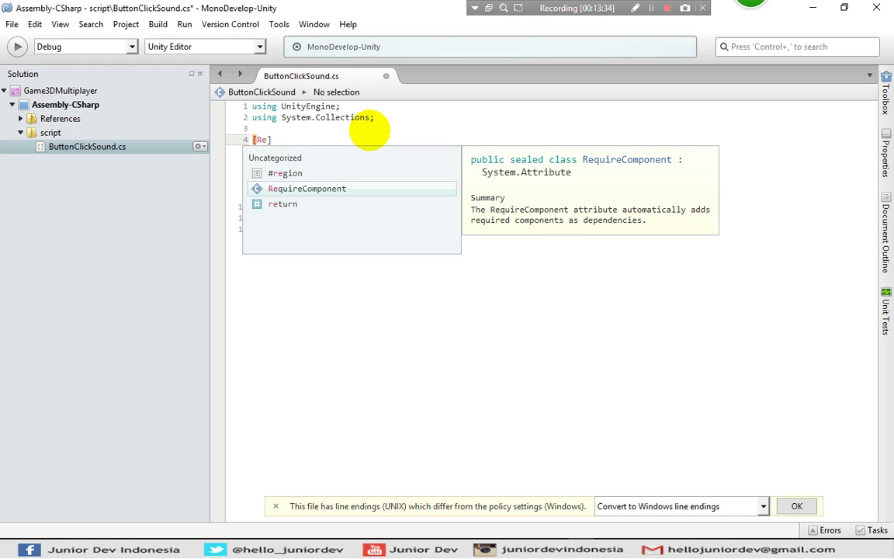
key("Return")
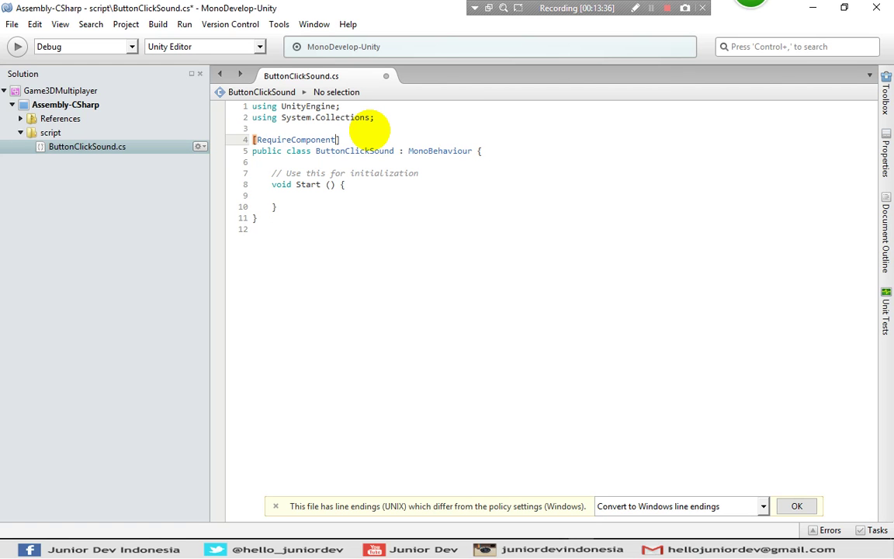
type("(")
type("typ")
key("Return")
type("(Bu")
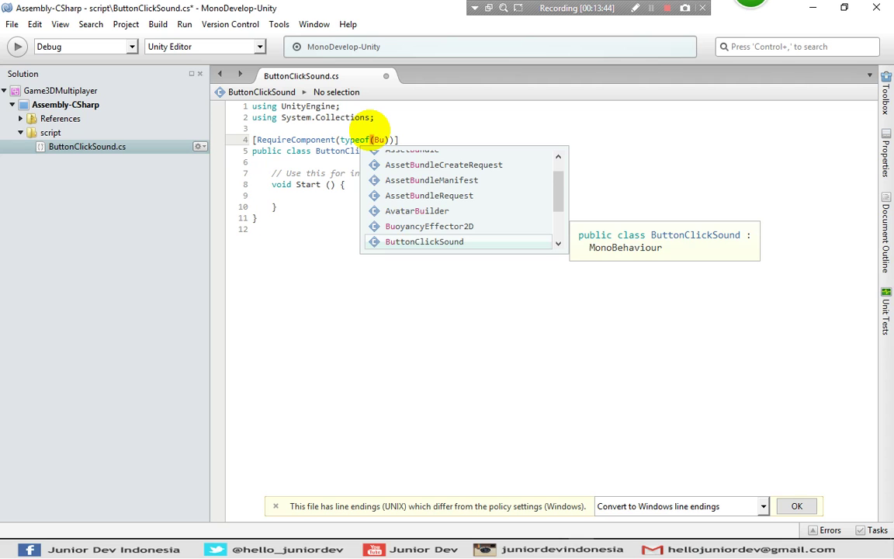
type("tt")
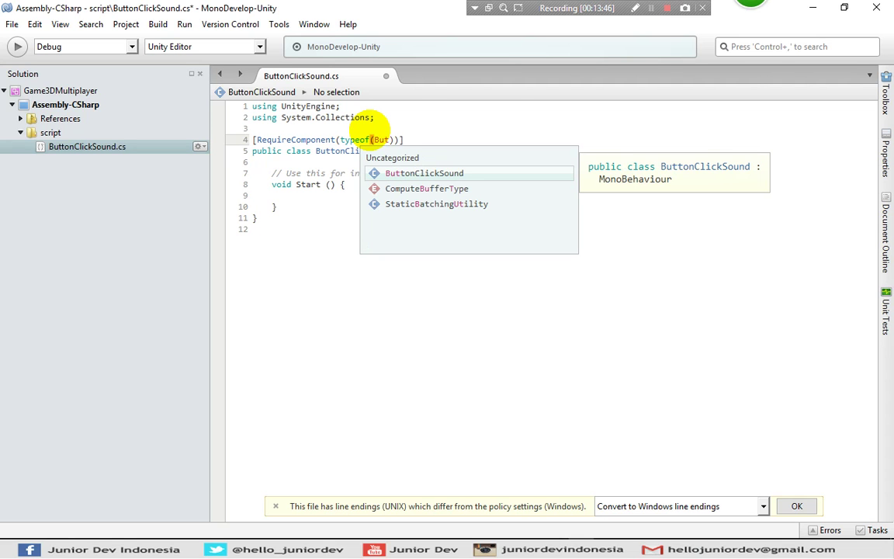
type("on")
key("Right")
key("Right")
key("Right")
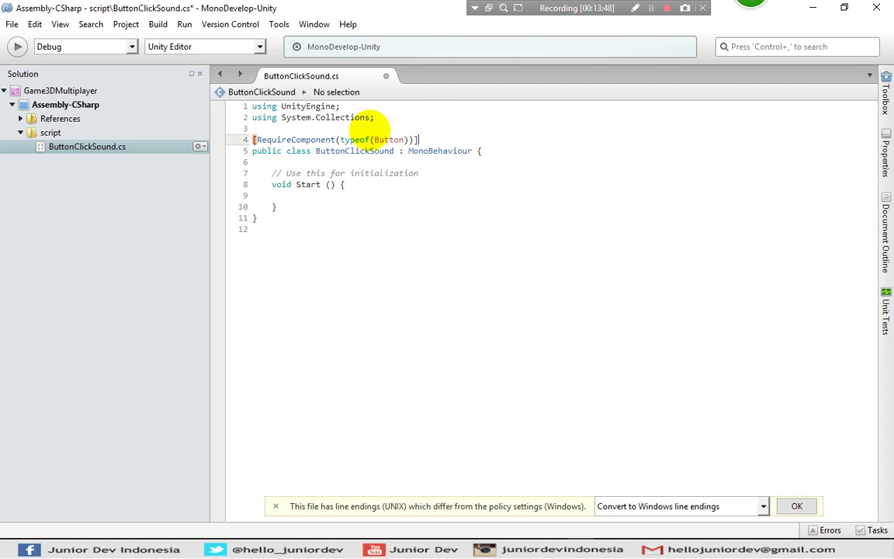
Add the directive using UnityEngine.UI; on a new line below using System.Collections;
left_click(423, 106)
left_click(419, 114)
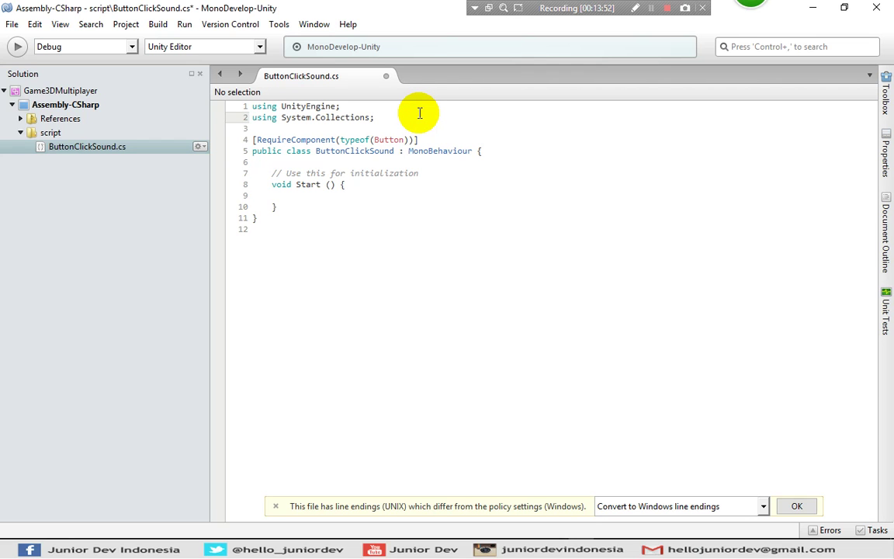
key("Return")
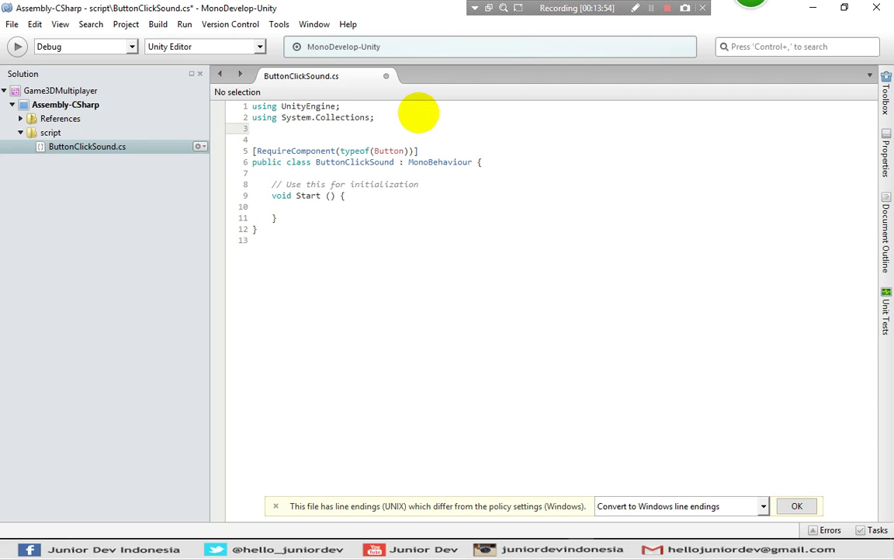
type("using ")
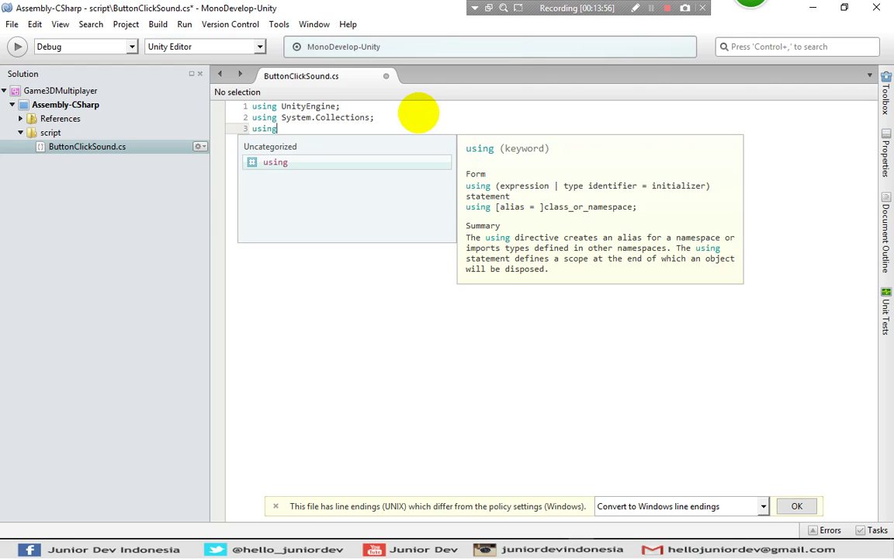
type("Unity")
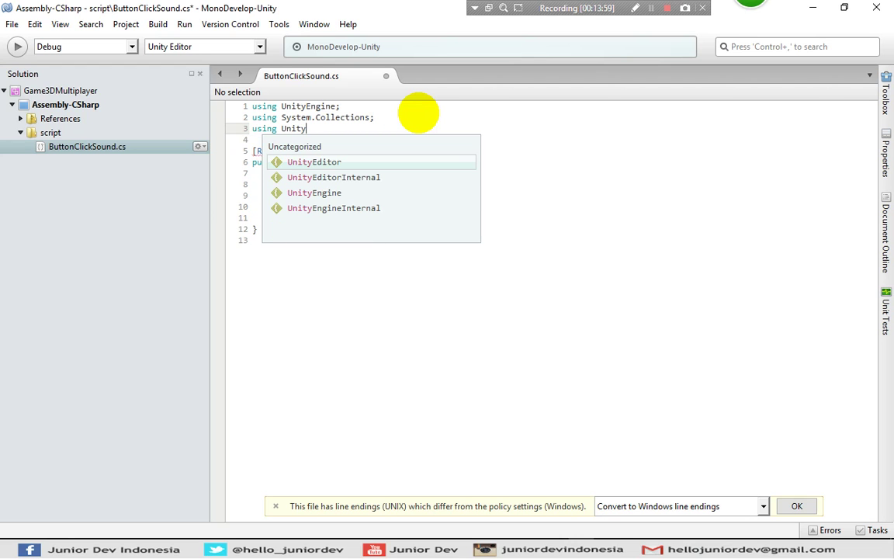
key("Down")
key("Down")
key("Return")
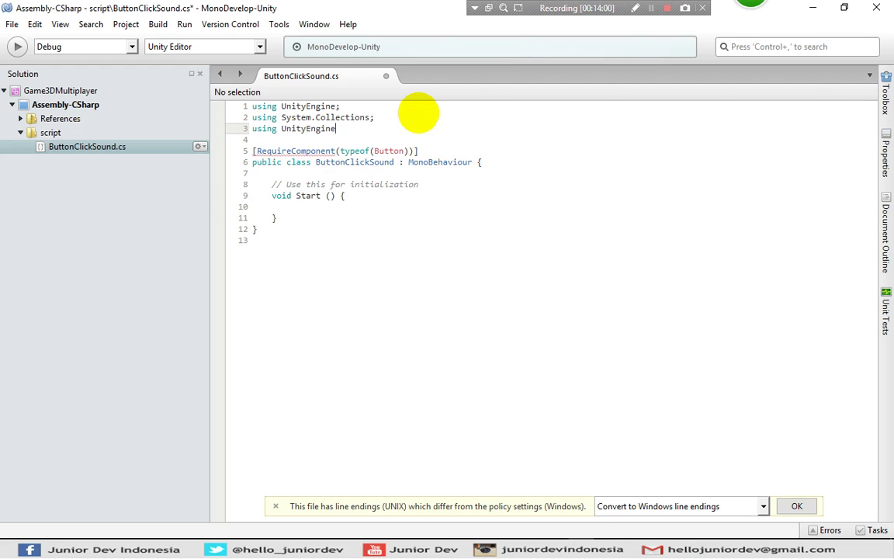
type(".UI;")
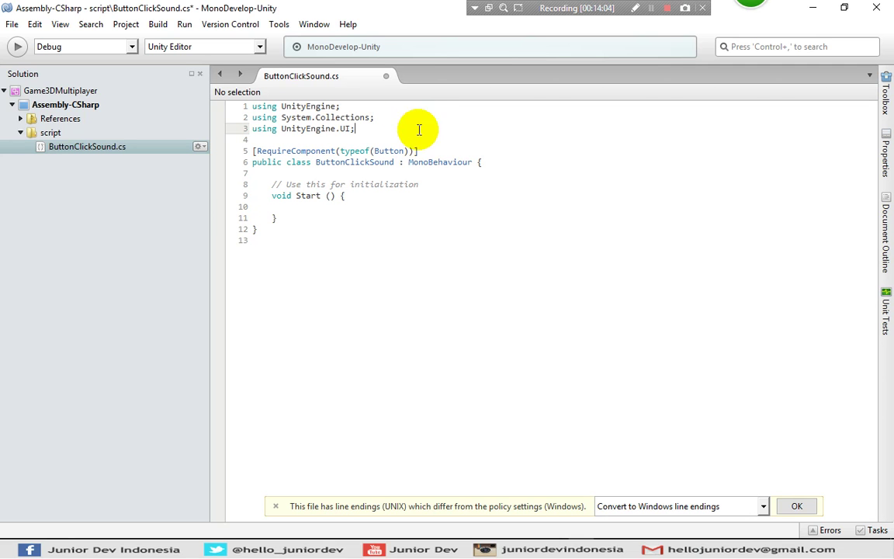
Insert two blank lines directly below the ButtonClickSound class declaration
left_click(483, 163)
key("Return")
key("Return")
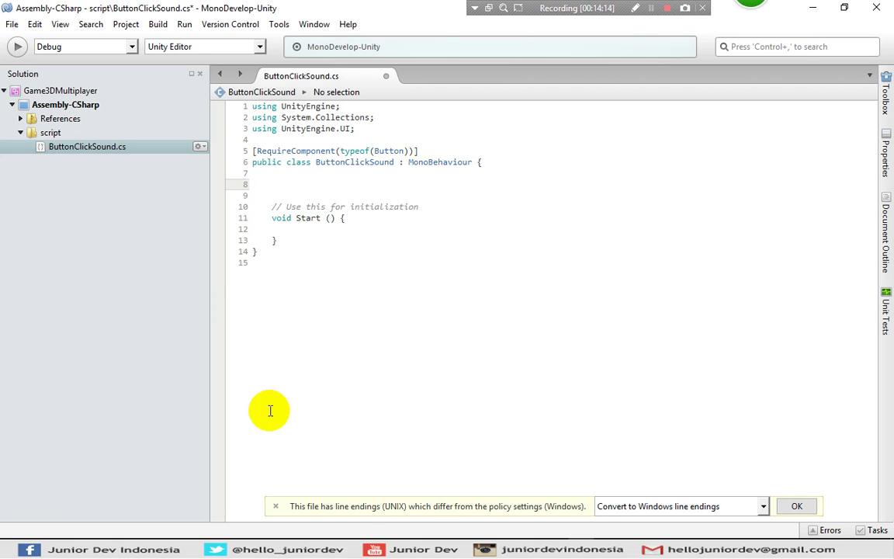
Switch to Unity and select the Tombol Single Player object to examine its attached components
left_click(343, 547)
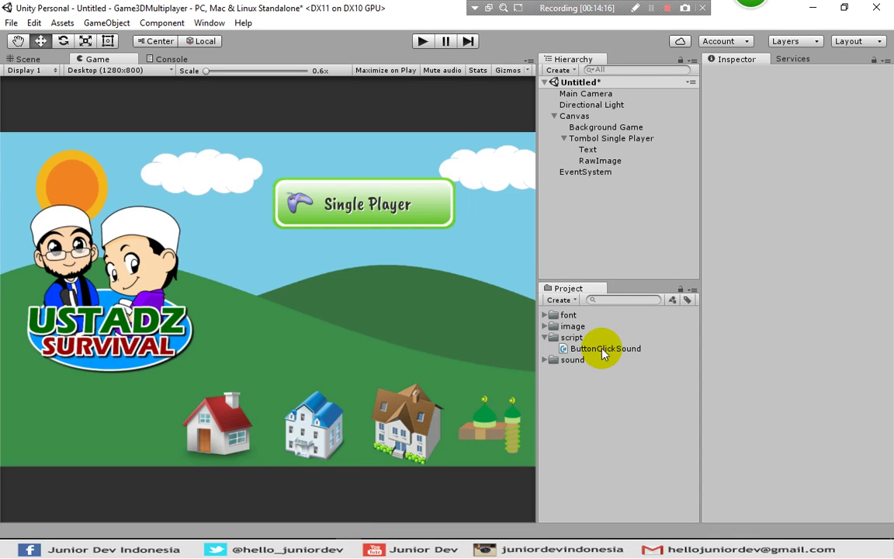
left_click(592, 139)
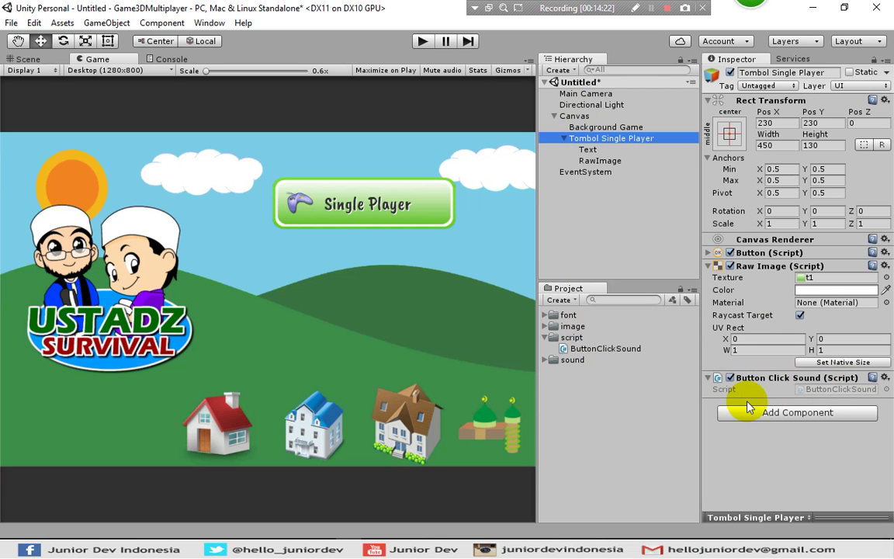
Move the MonoDevelop window to Desktop 2 and switch to that desktop
key("super+Tab")
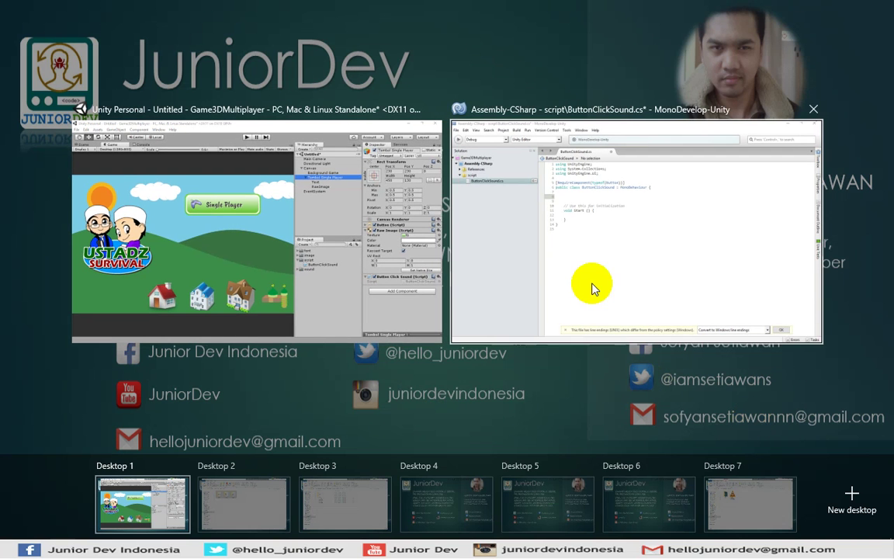
left_click_drag(613, 202, 259, 499)
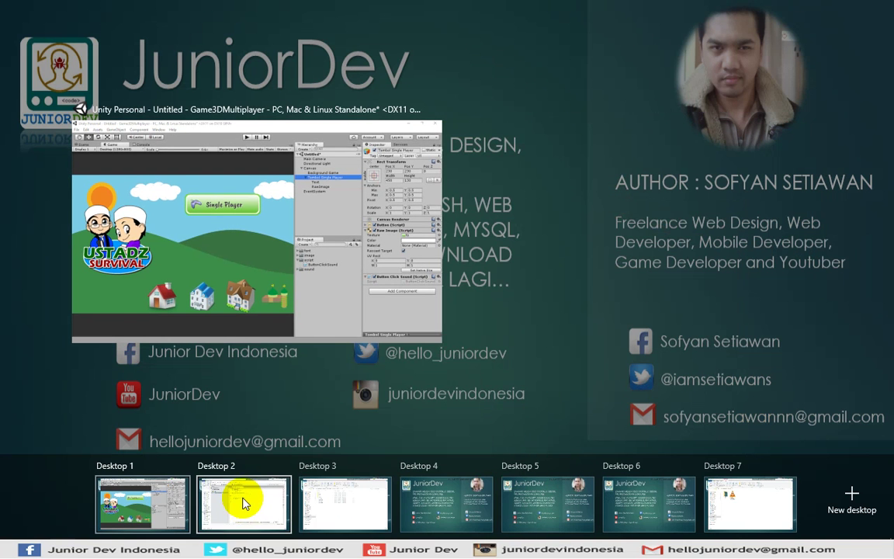
left_click(241, 501)
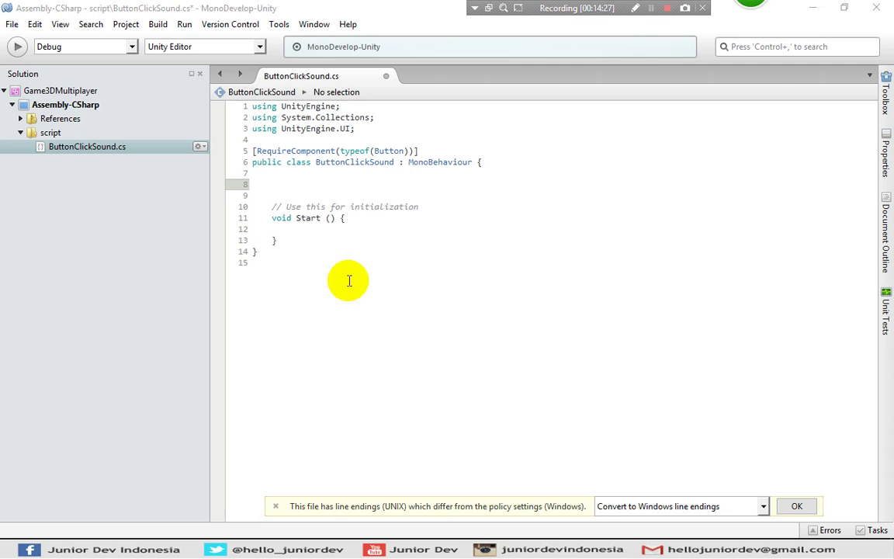
Declare the field public AudioClip sound; above the Start method in the ButtonClickSound class
left_click(346, 184)
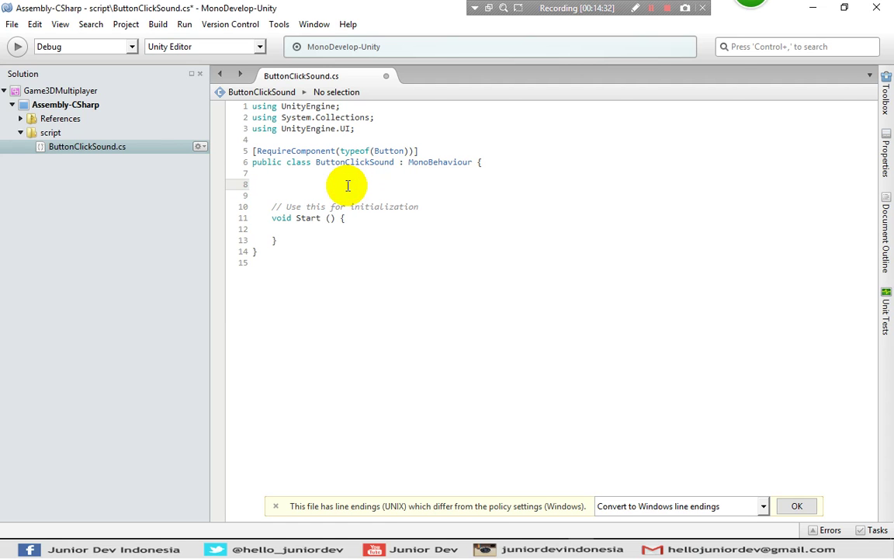
type("public")
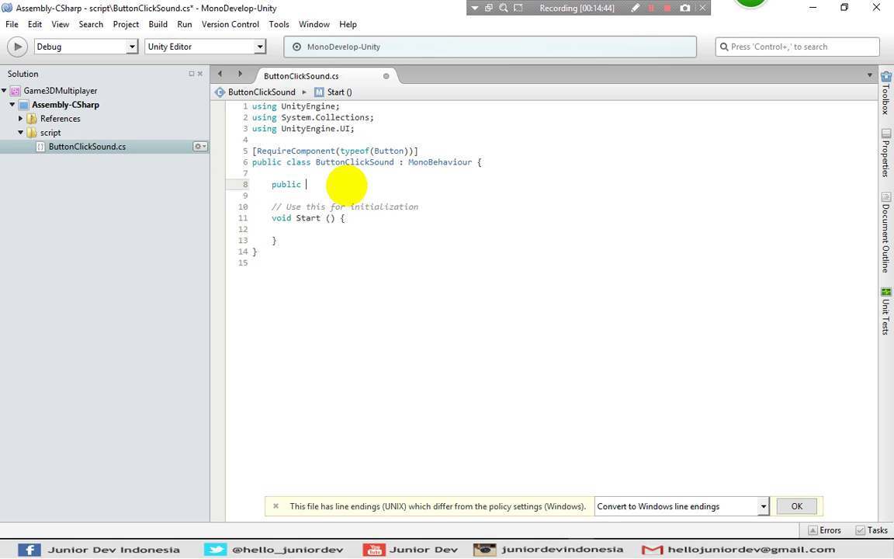
type("Au")
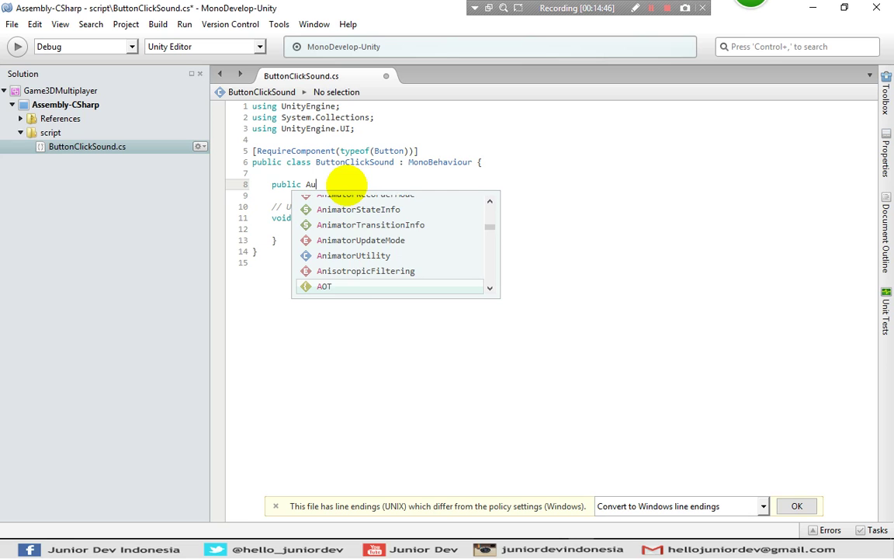
key("Return")
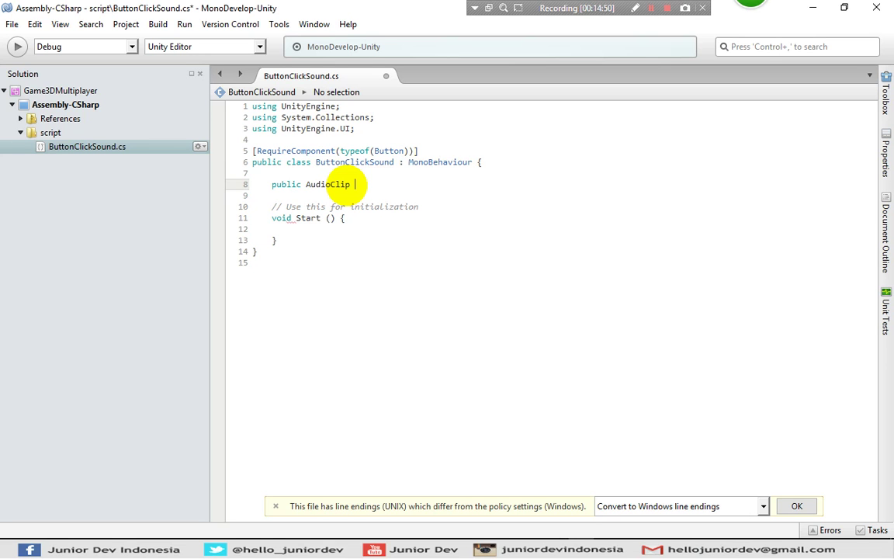
type("sound;")
Declare a private Button property named button with an empty pair of braces below the sound field
key("Return")
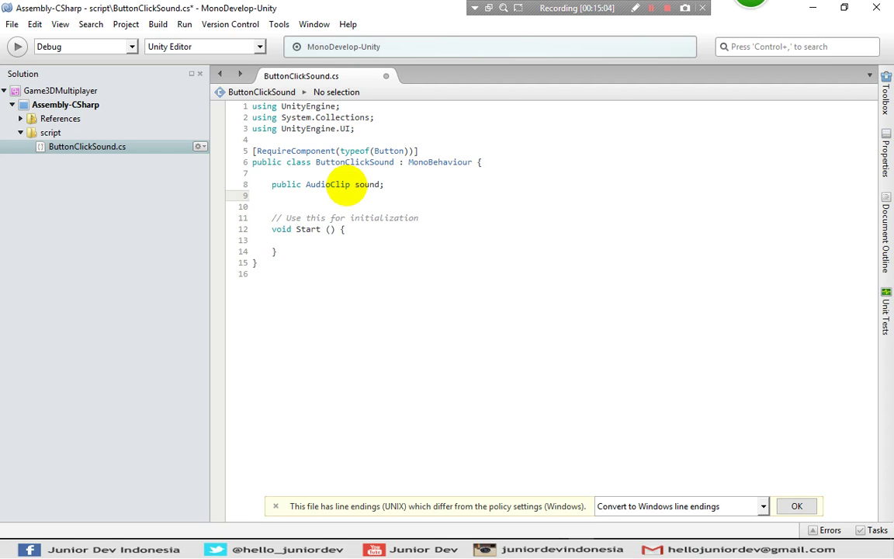
type("pr")
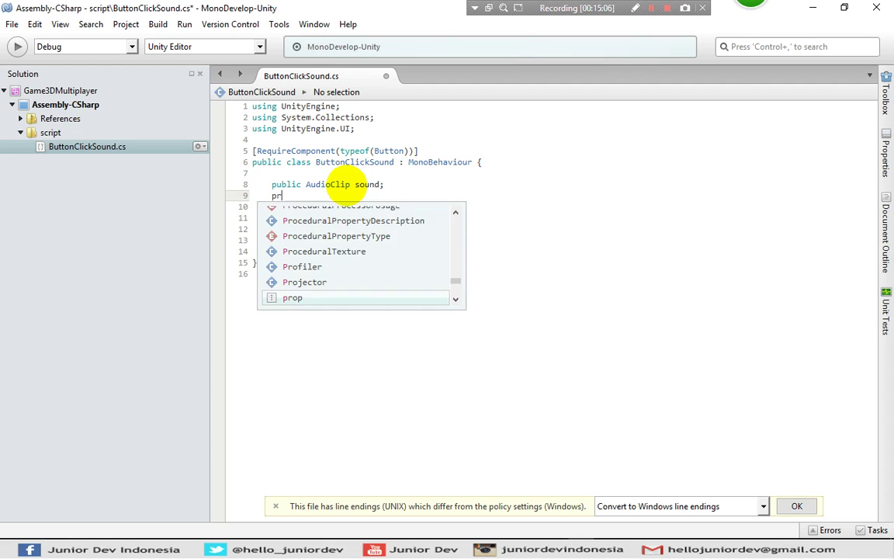
type("ivate")
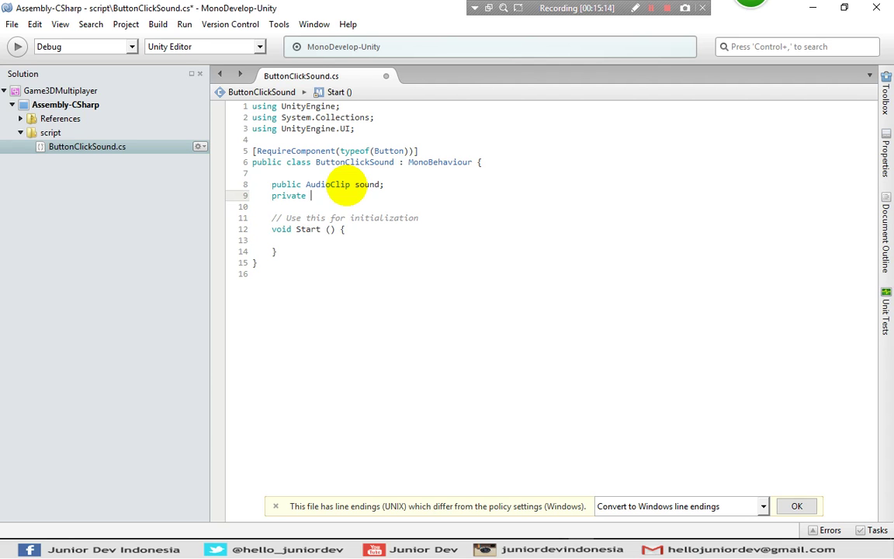
type("Button")
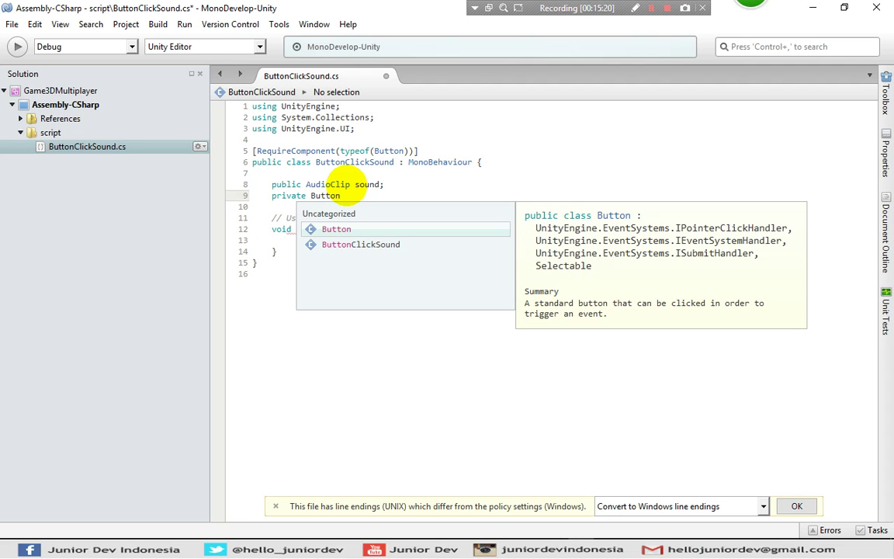
key("Escape")
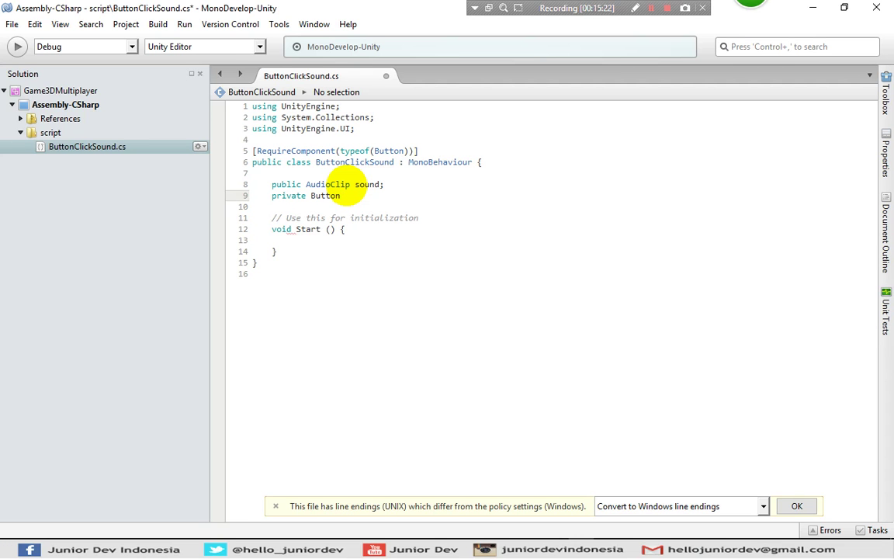
type("button {}")
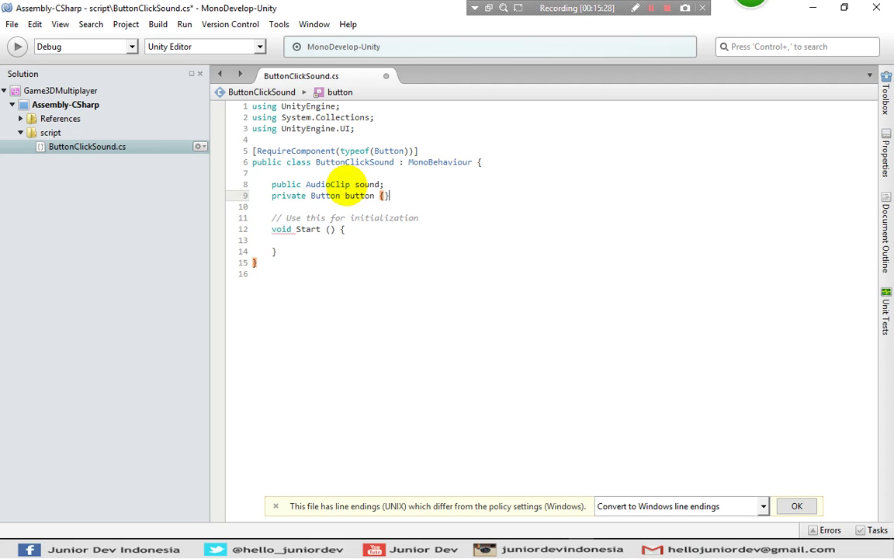
Fill the button property's braces with the getter get { return GetComponent<Button> (); }
type("get {return")
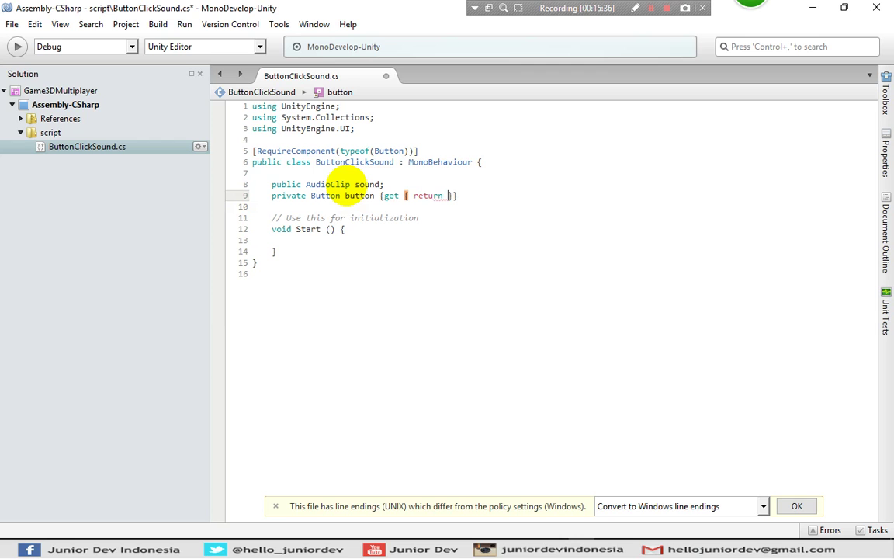
type(" GetCo")
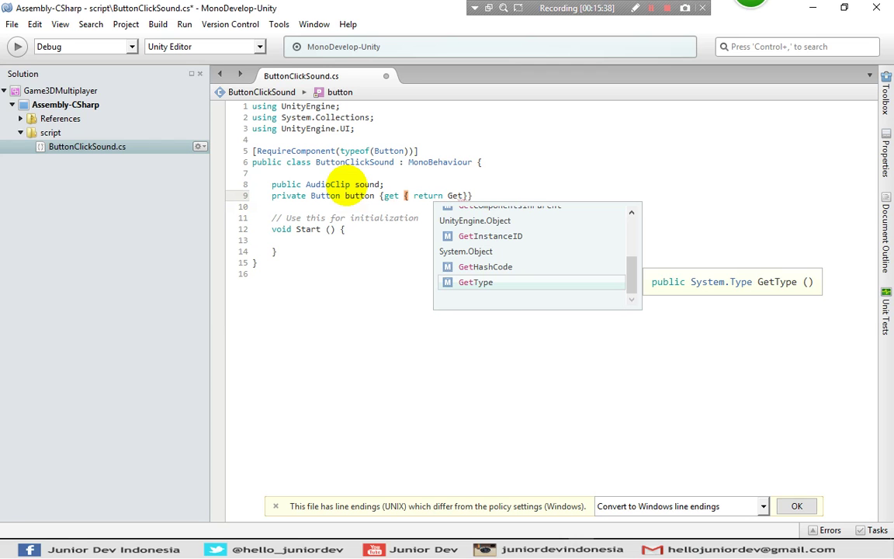
key("Return")
type("<")
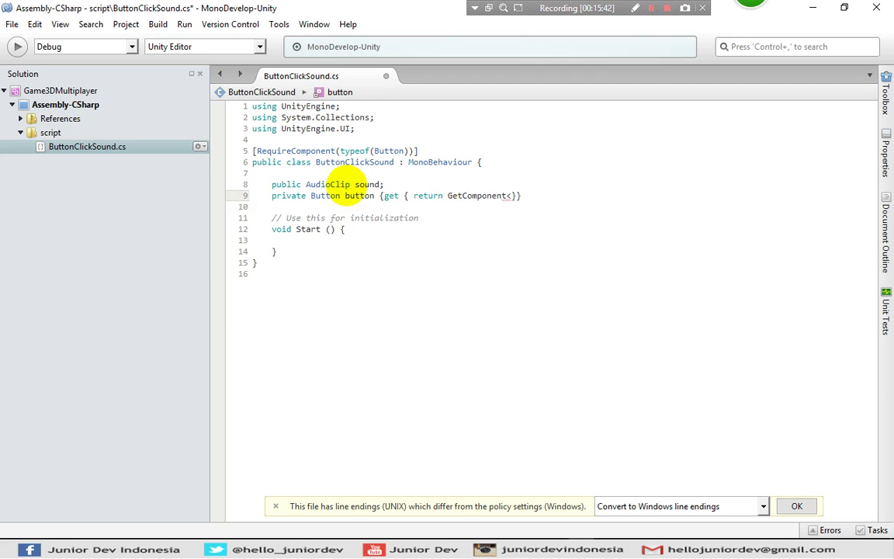
type("Butto")
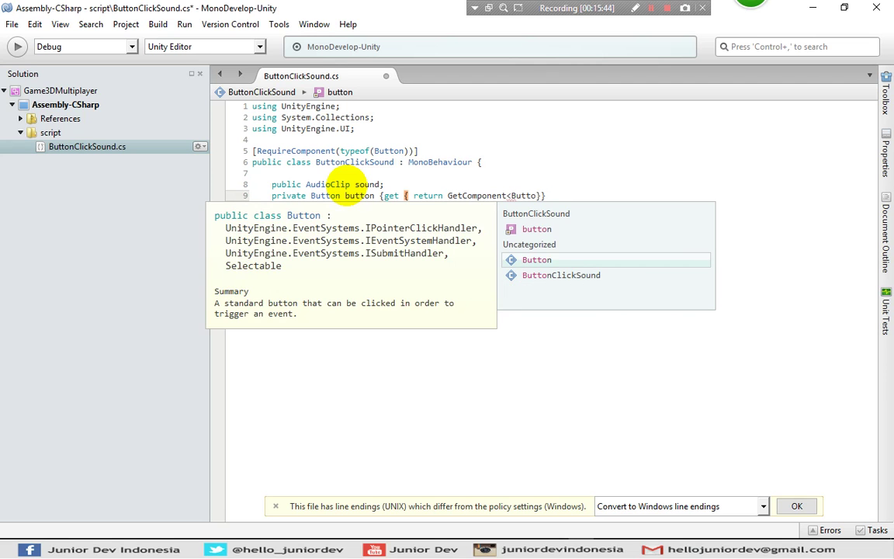
key("Return")
type(">")
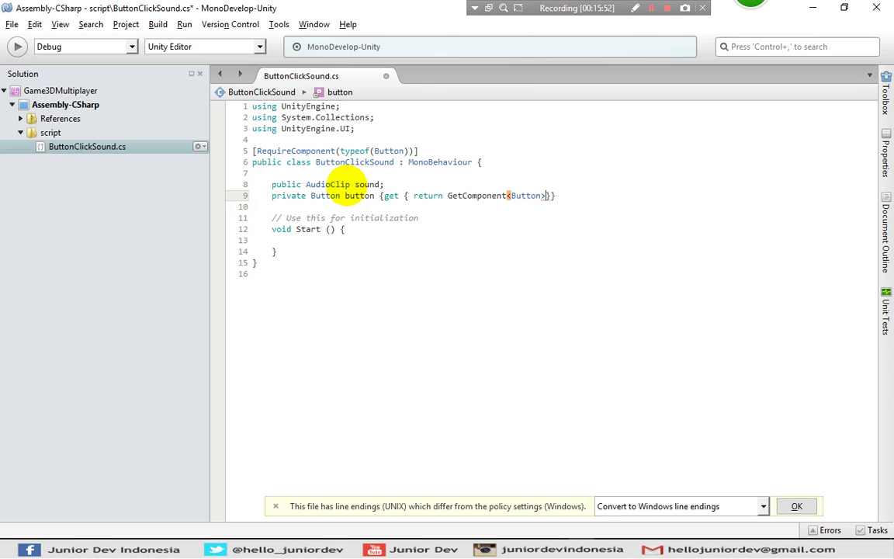
type("();")
key("End")
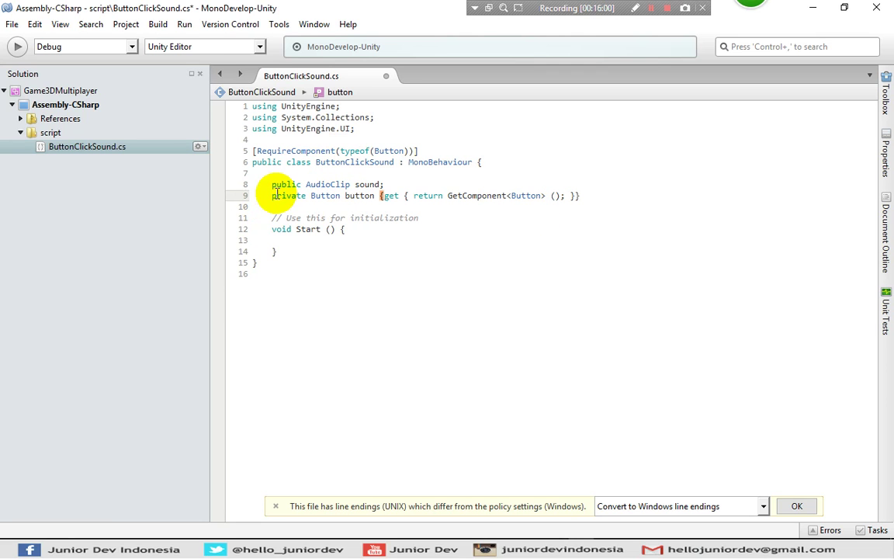
Duplicate the private Button button property line onto the line directly below it
left_click_drag(271, 195, 591, 195)
key("ctrl+c")
left_click(590, 195)
key("Down")
key("Return")
key("BackSpace")
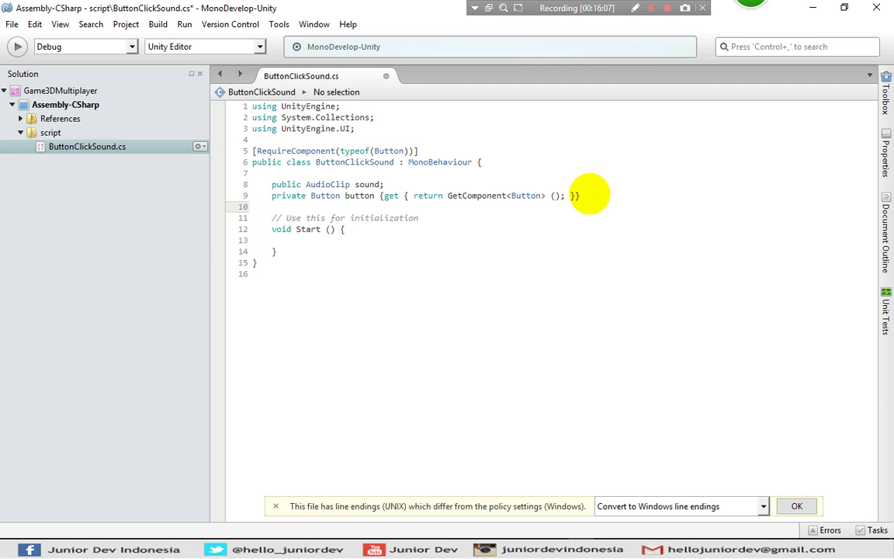
key("ctrl+v")
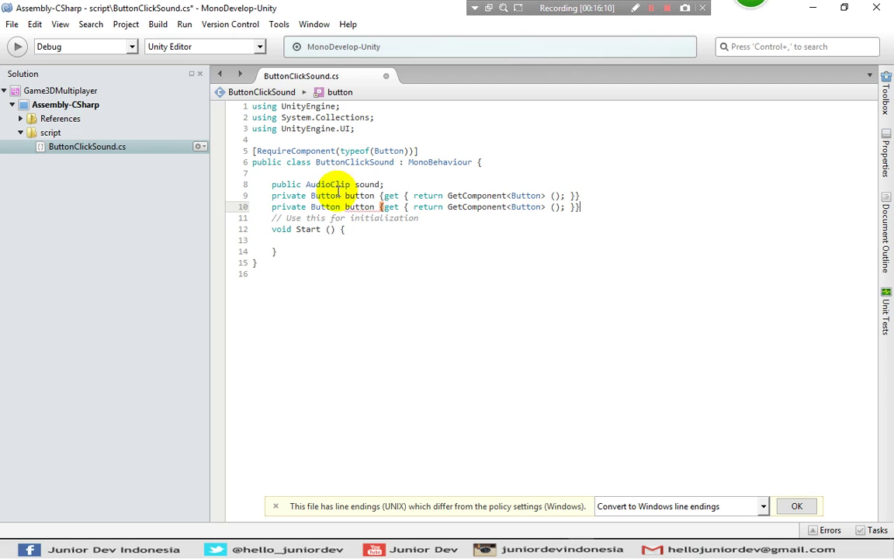
Change the duplicated property's type to AudioSource and its name to source
left_click_drag(339, 207, 312, 206)
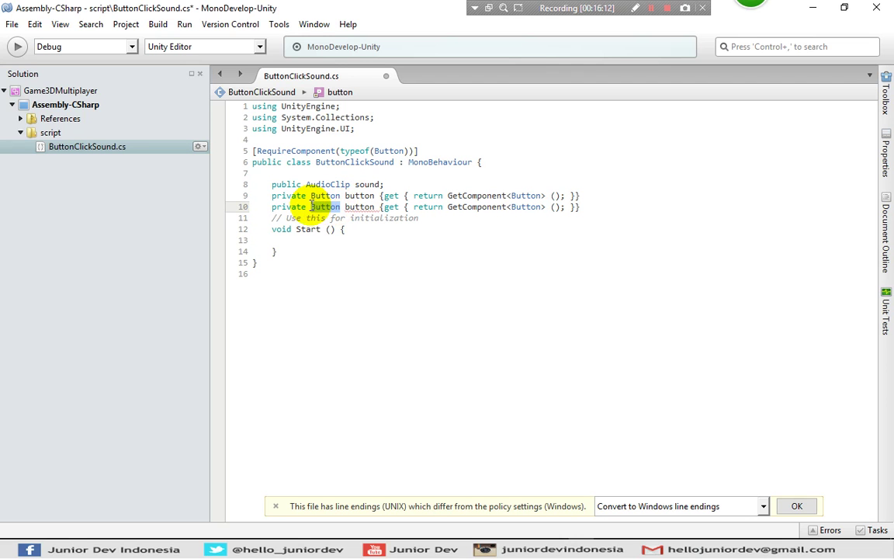
type("Au")
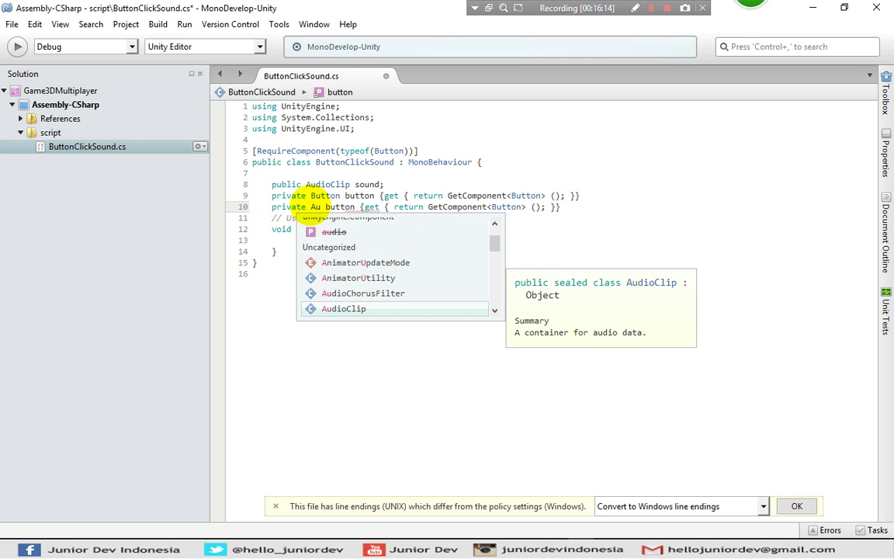
type("dio")
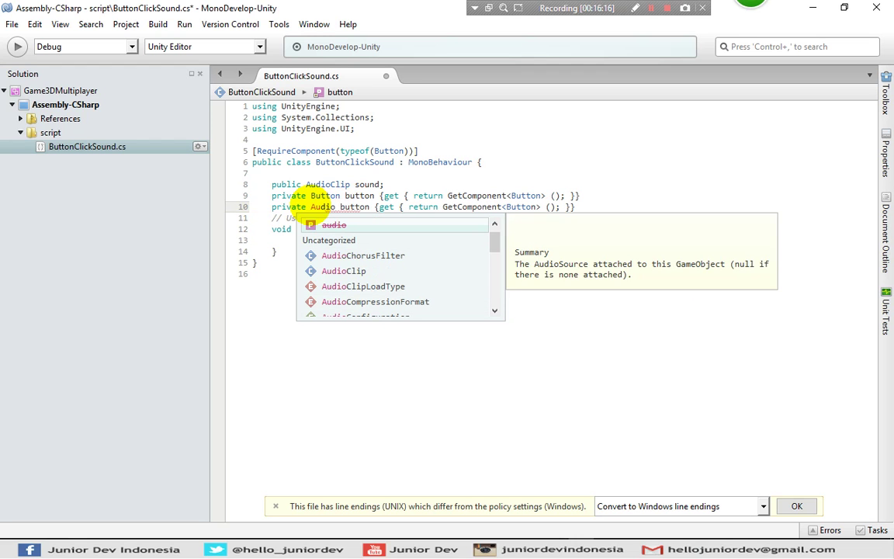
type("Source")
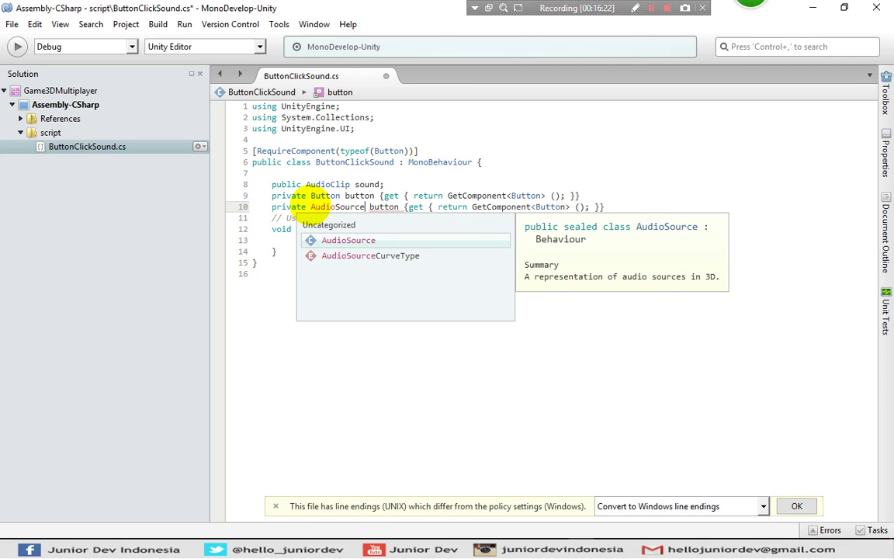
key("Return")
key("ctrl+shift+Right")
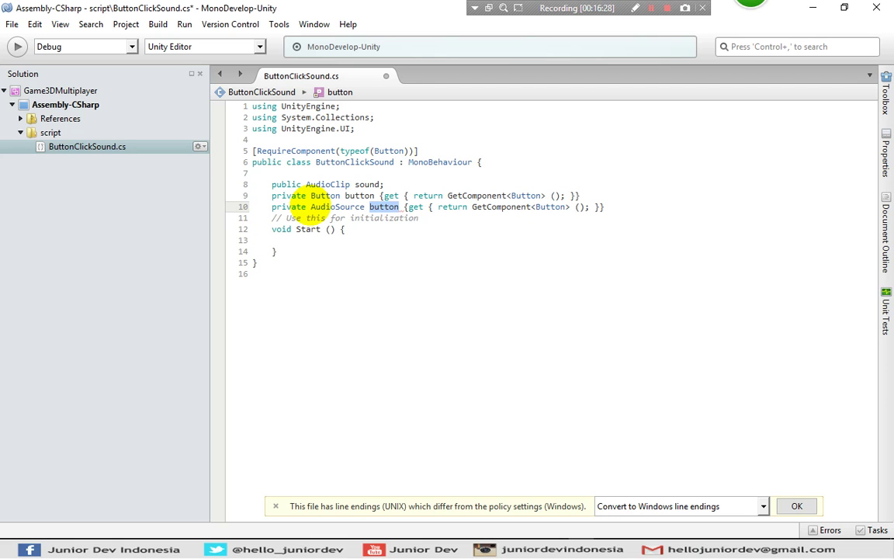
type("source")
Replace the type argument of GetComponent in the source property's getter with AudioSource
key("Right")
key("Right")
key("Right")
key("Right")
key("Right")
key("Right")
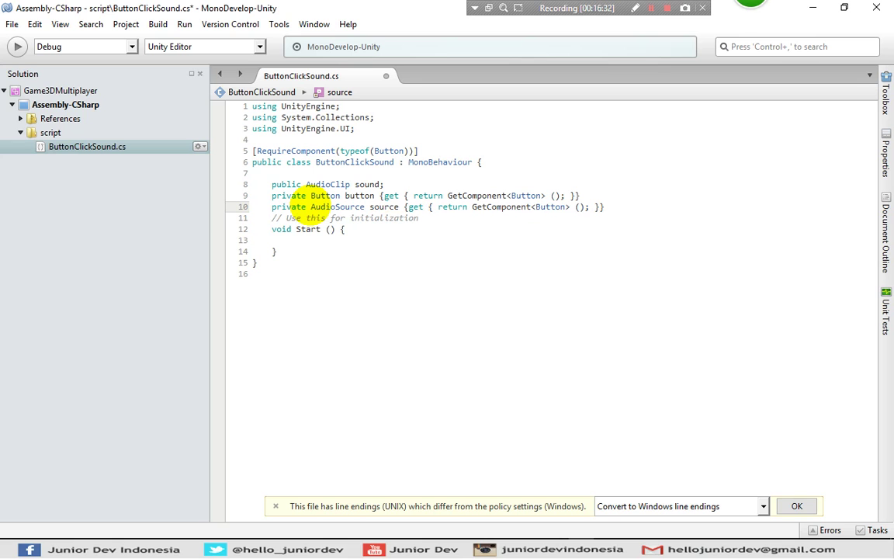
key("Right")
key("Right")
key("Right")
key("Right")
key("Right")
key("Right")
key("Right")
key("Right")
key("Right")
key("Right")
key("Right")
key("Right")
key("Right")
key("Right")
key("Right")
key("Right")
key("Right")
key("Right")
key("Right")
key("Right")
key("Right")
key("Right")
key("Right")
key("Left")
key("Left")
key("shift+Right")
key("shift+Right")
key("shift+Right")
key("shift+Right")
key("shift+Right")
key("shift+Right")
type("Audio")
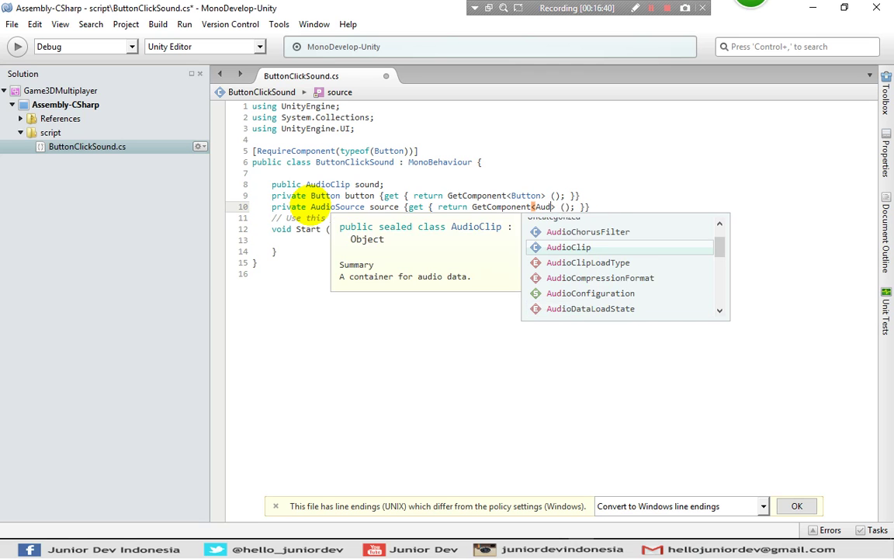
type("Source")
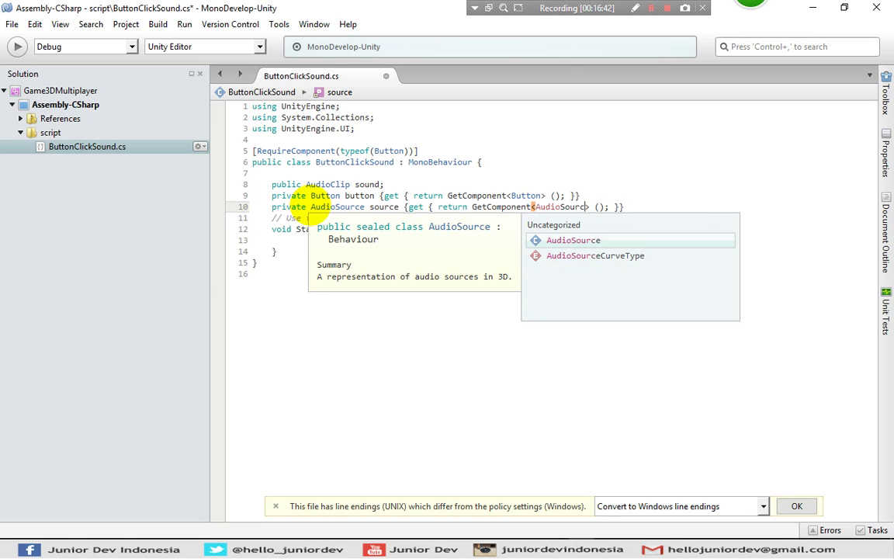
left_click(657, 207)
Add the statement gameObject.AddComponent<AudioSource> (); inside the empty Start method
left_click(374, 232)
key("Down")
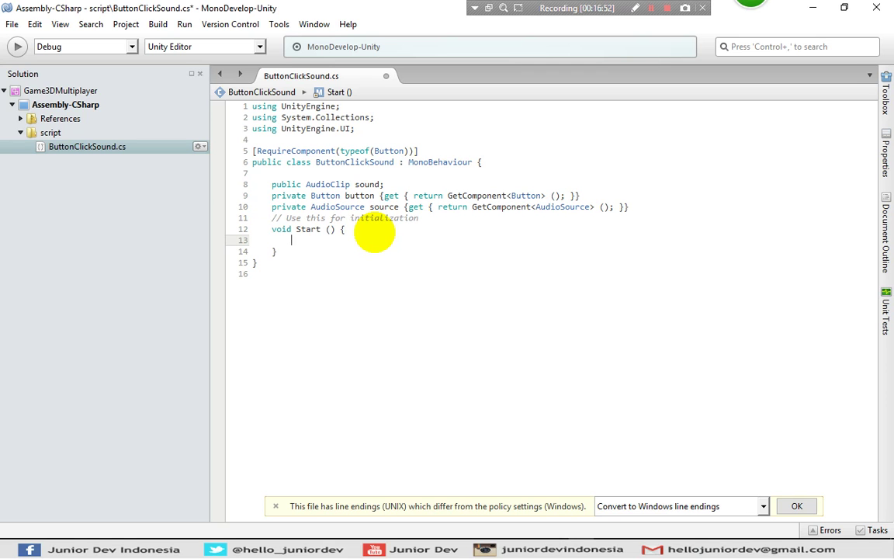
type("gameObject.")
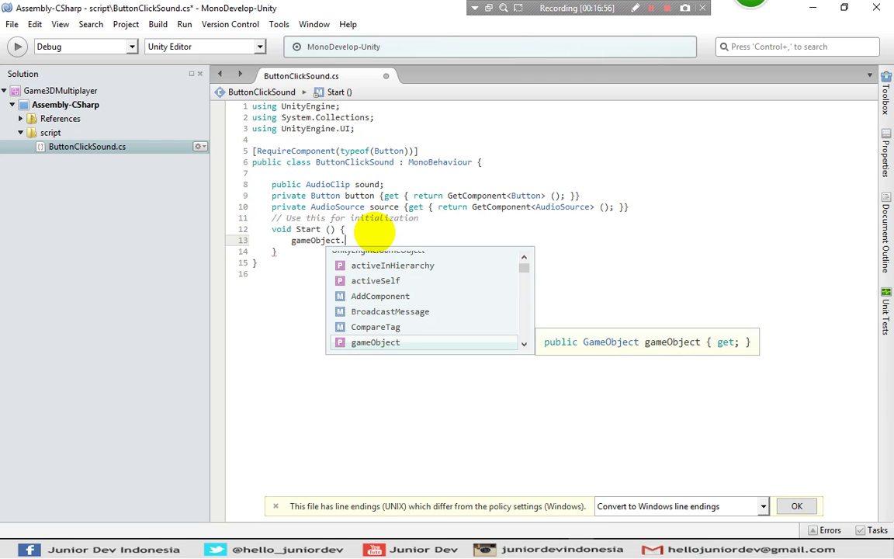
type("AddComponent")
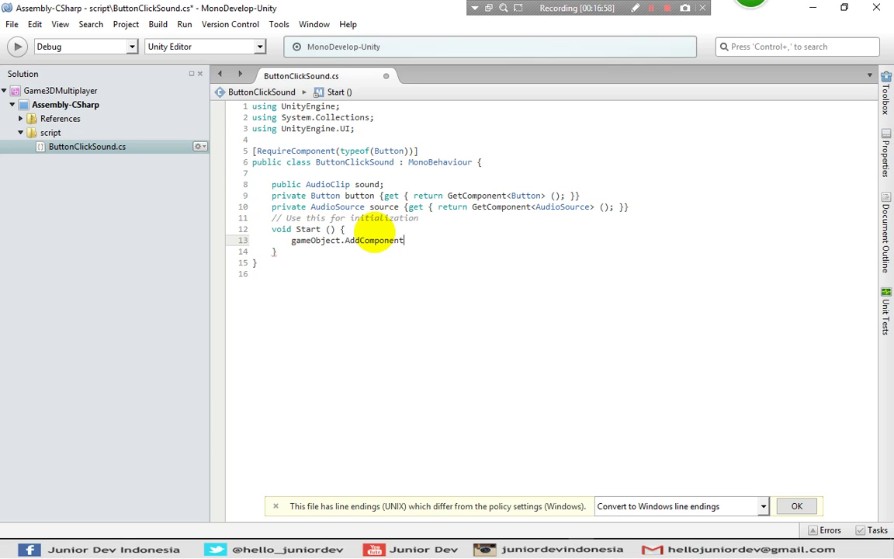
type("<Au")
key("Return")
key("BackSpace")
key("BackSpace")
key("BackSpace")
key("BackSpace")
type("Source> ();")
key("alt+Tab")
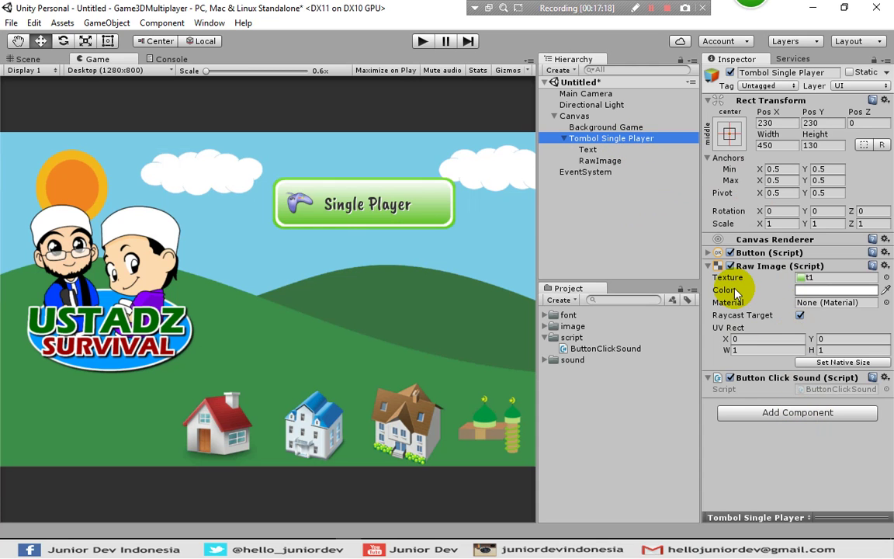
key("alt+Tab")
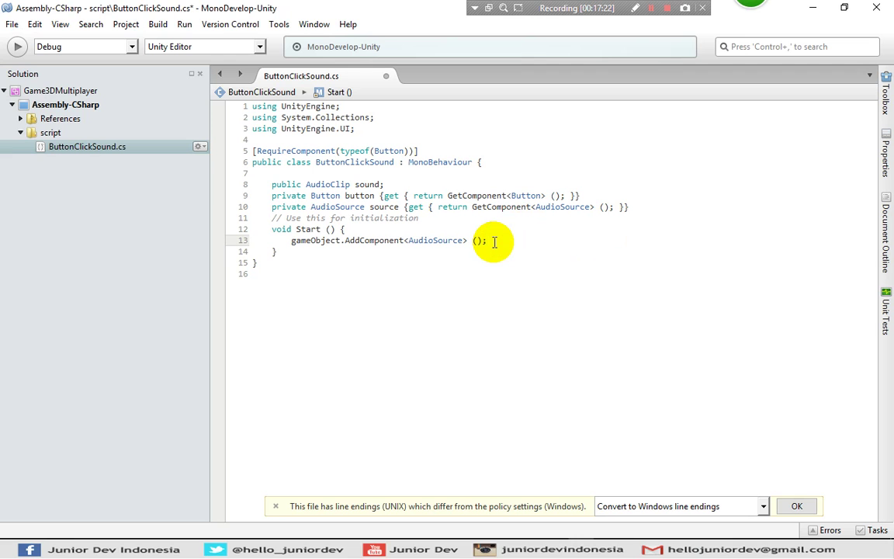
Add the statement source.clip = sound; below the AddComponent line in Start
key("Return")
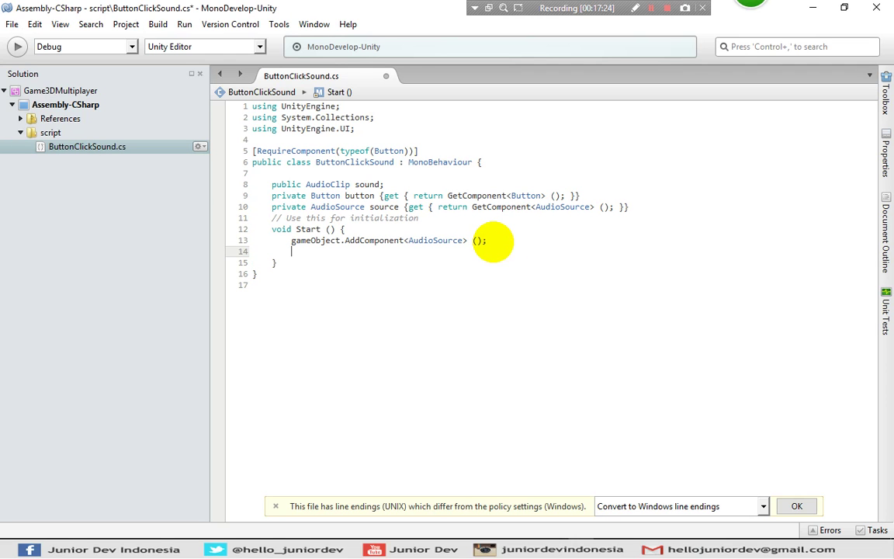
type("source")
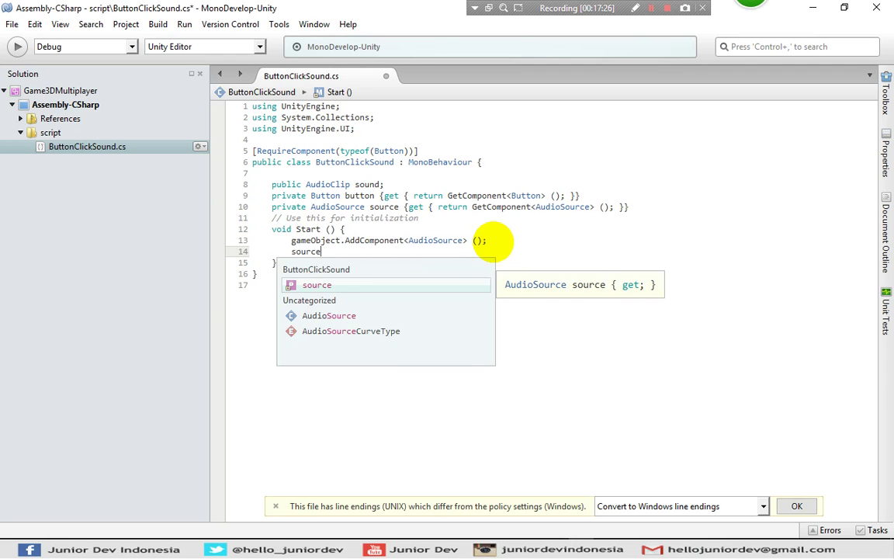
key("Escape")
type(".clip")
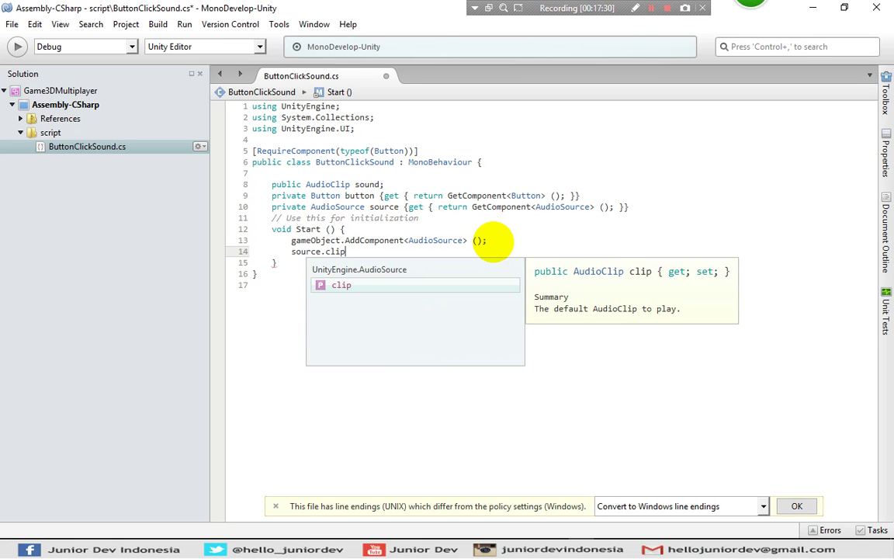
key("Escape")
type("= ")
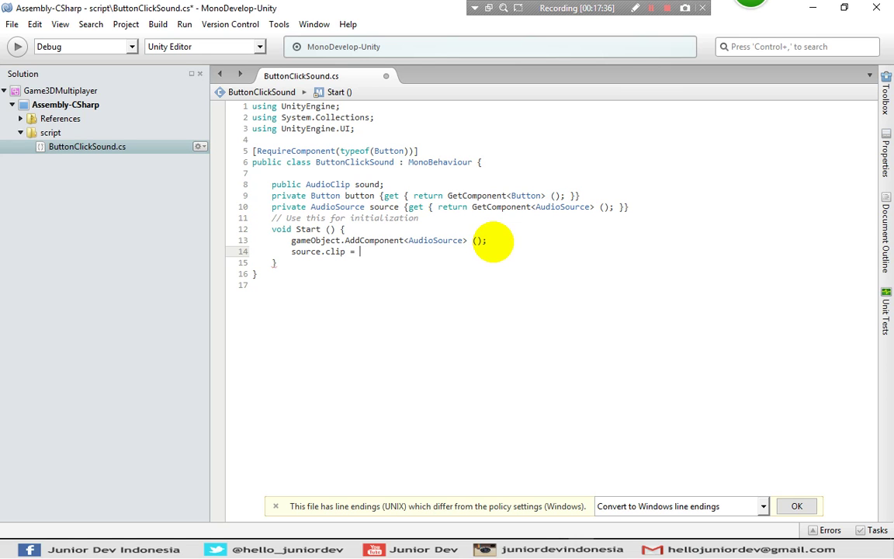
type("sound;")
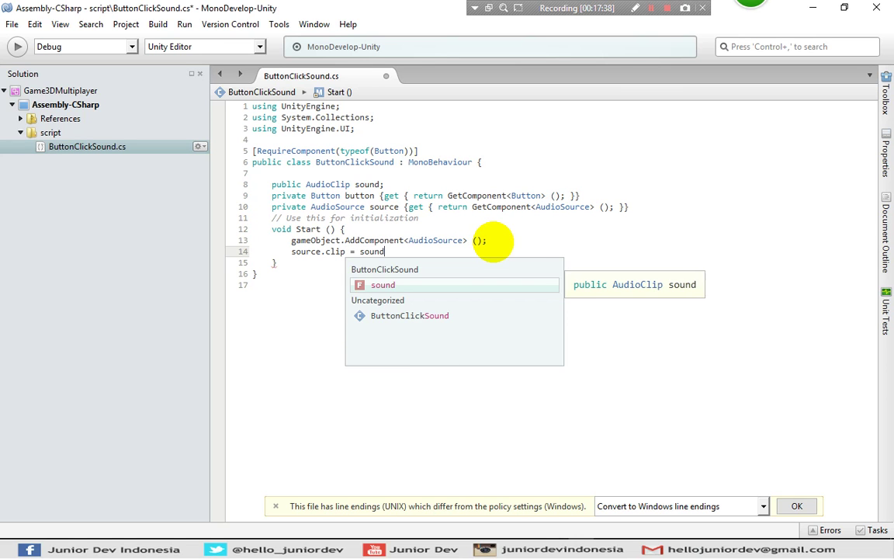
key("Escape")
type(";")
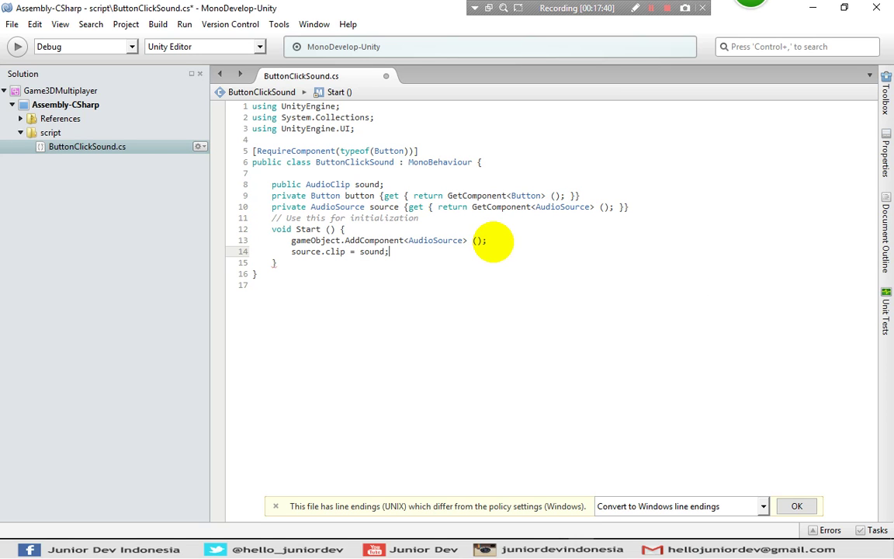
Add the statement source.playOnAwake = false; below the clip assignment in Start
key("Return")
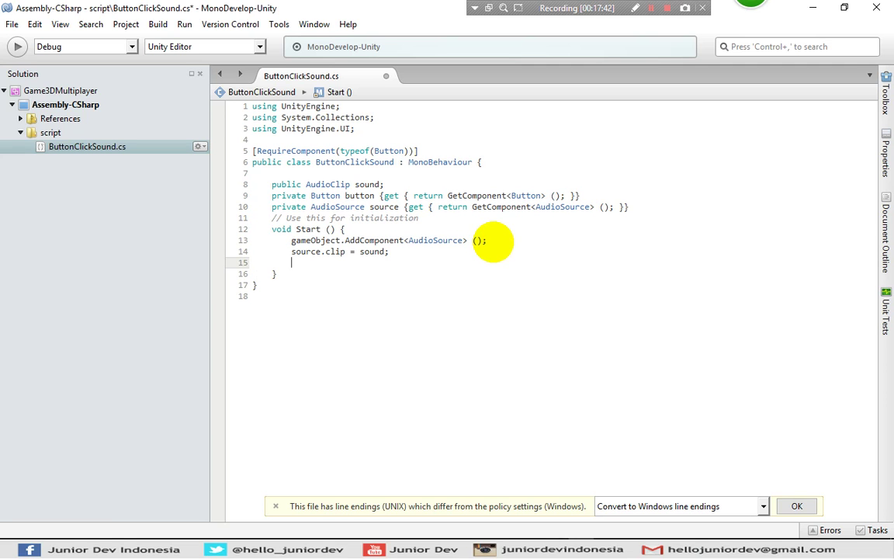
type("sou")
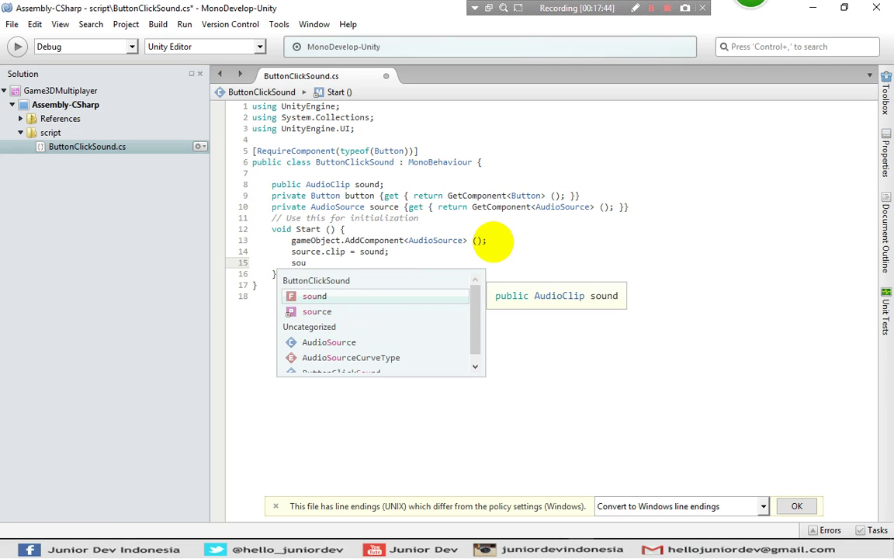
key("Down")
key("Return")
type(".")
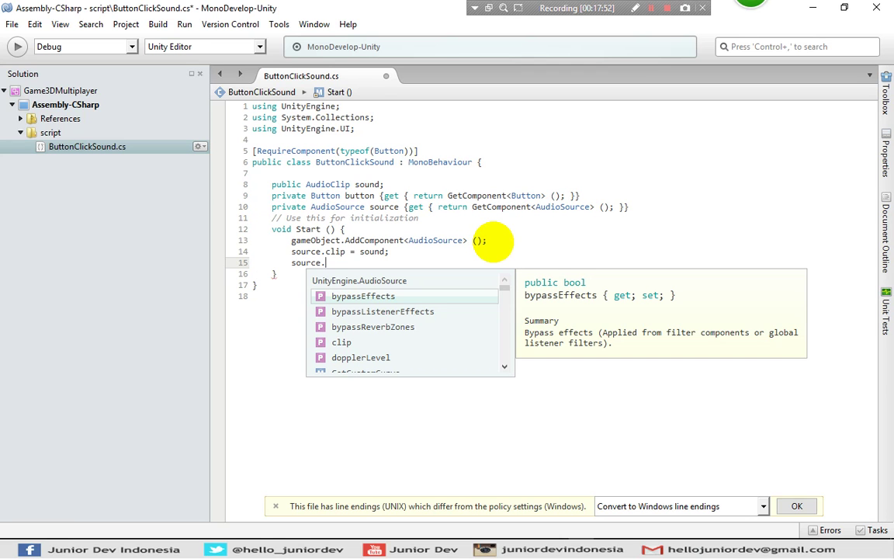
type("pla")
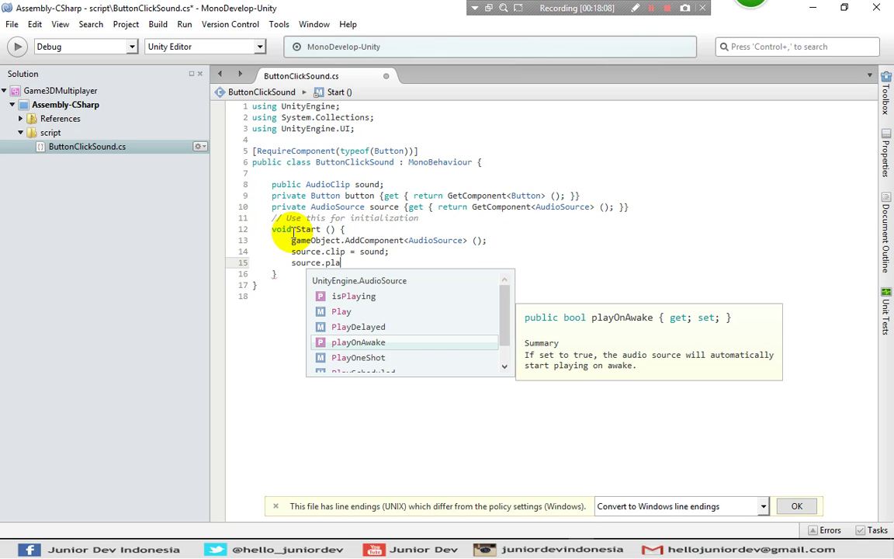
key("Return")
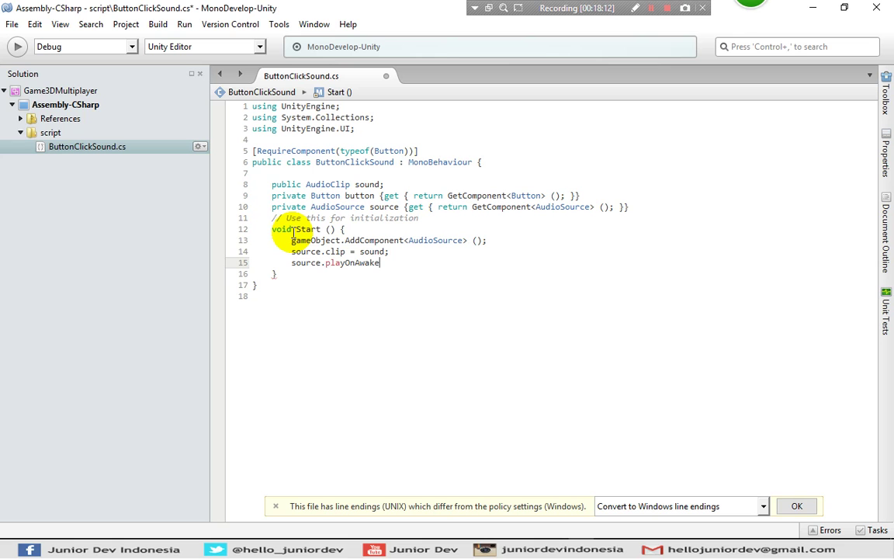
type("= false")
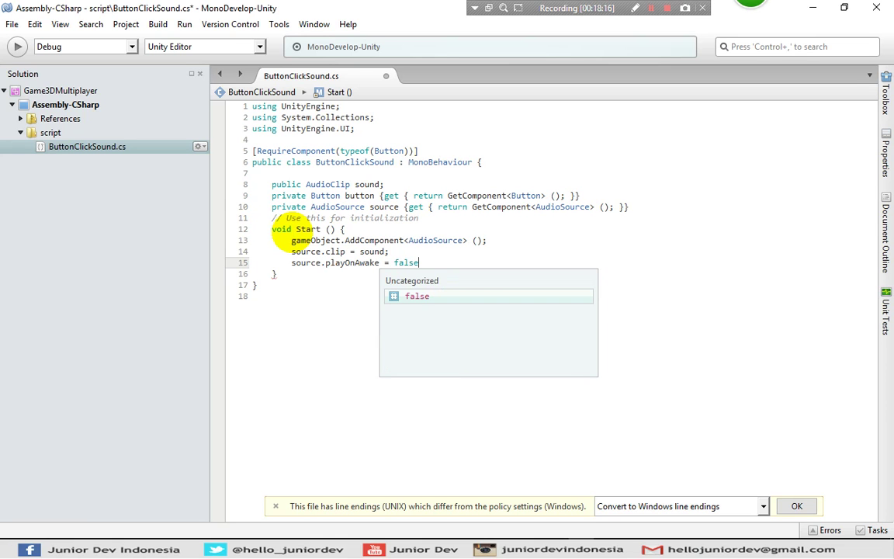
key("Escape")
type(";")
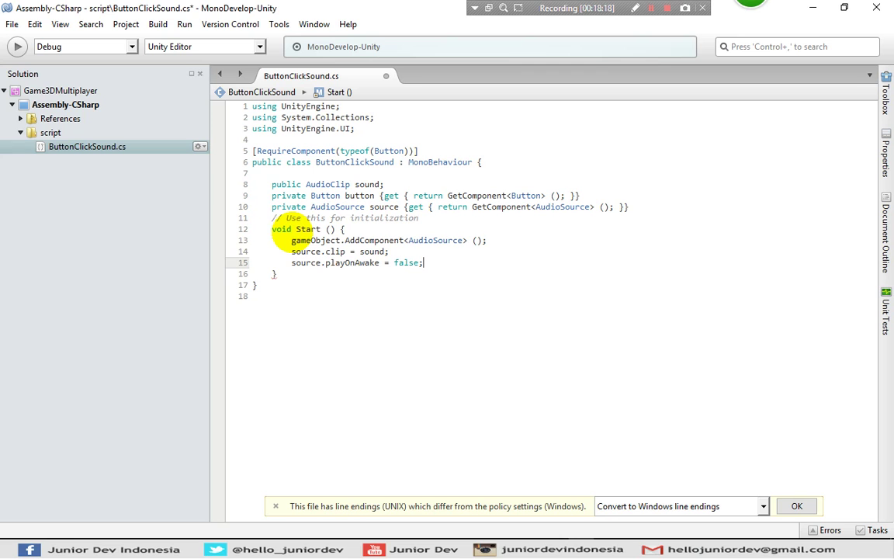
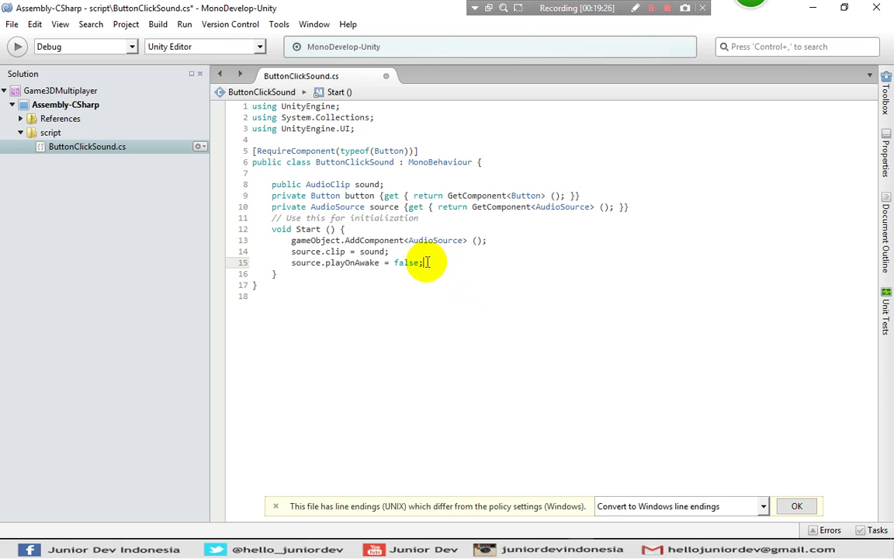
Add an empty method void PlaySound() below the Start method, separated by a blank line
left_click(303, 277)
key("Return")
key("Return")
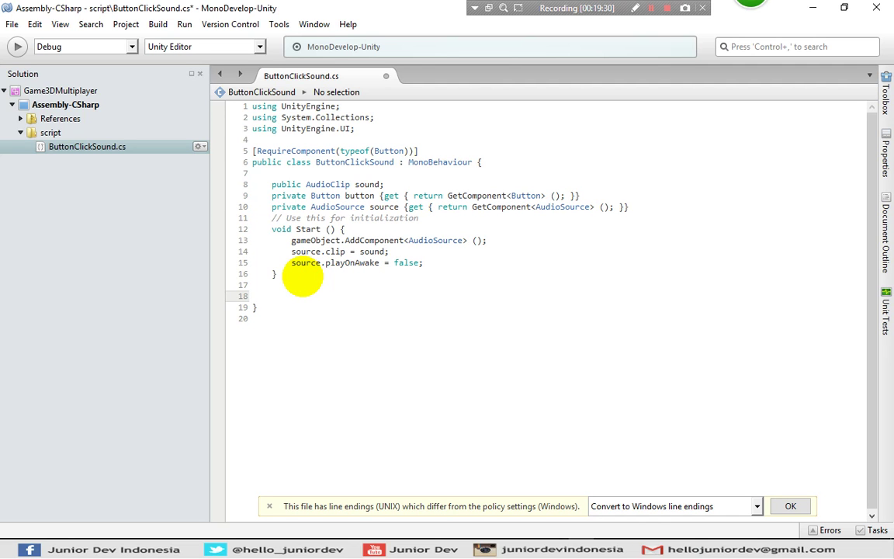
type("void ")
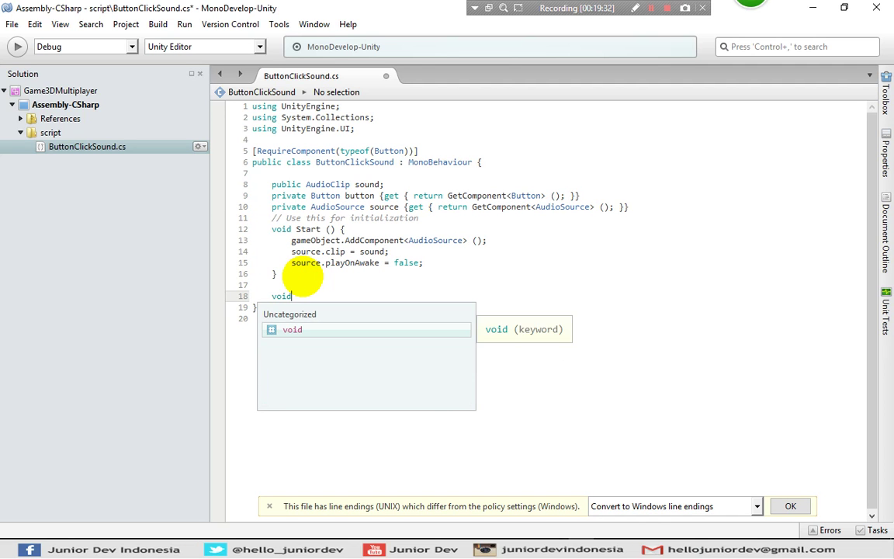
type("PlaySound(){")
key("Return")
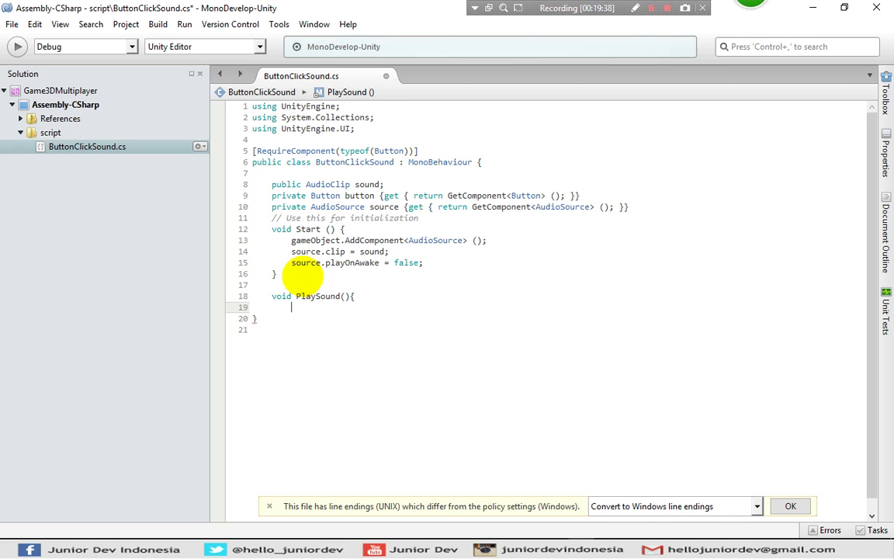
key("Return")
type("}")
Add the statement source.PlayOneShot (sound); inside the PlaySound method
key("Up")
type("so")
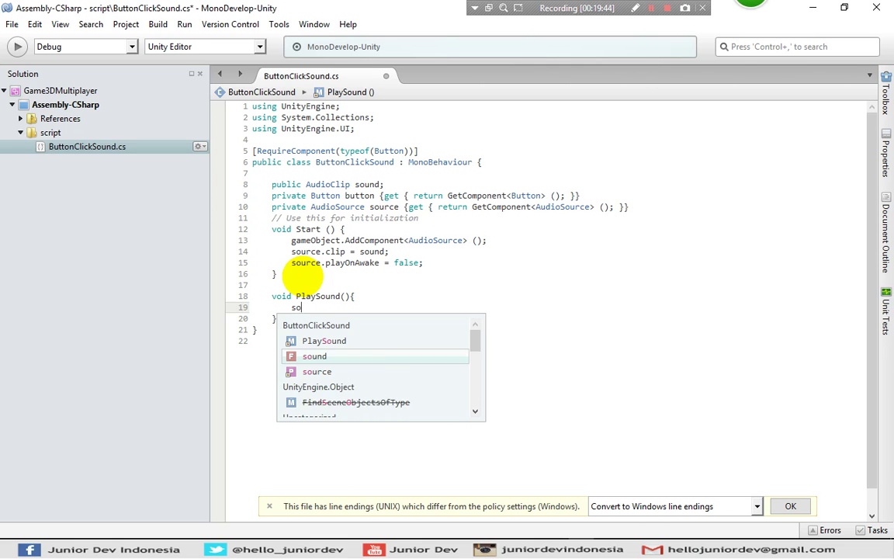
type("urce")
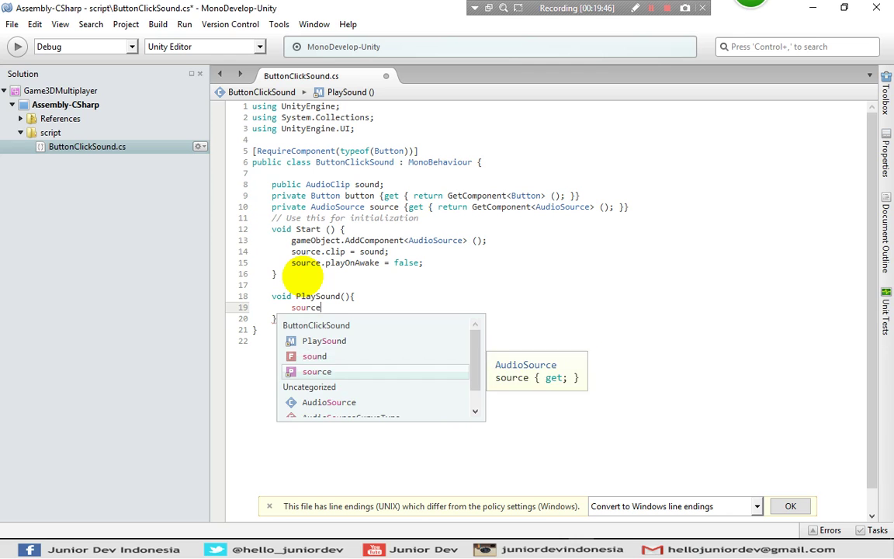
key("Return")
type(".play")
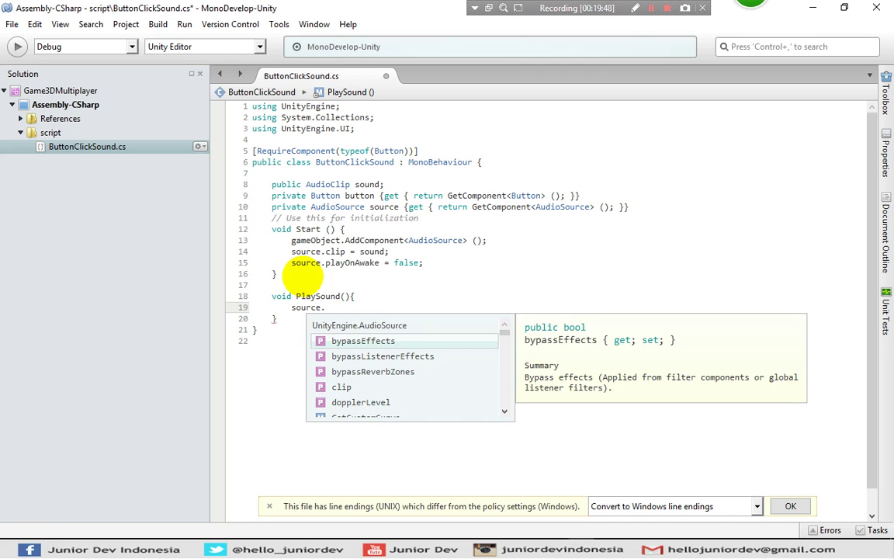
key("Down")
key("Down")
key("Down")
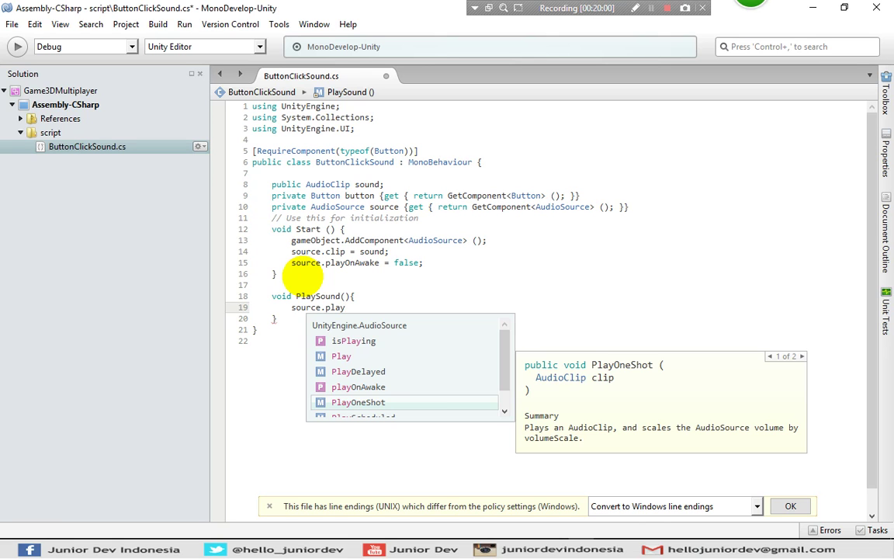
key("Return")
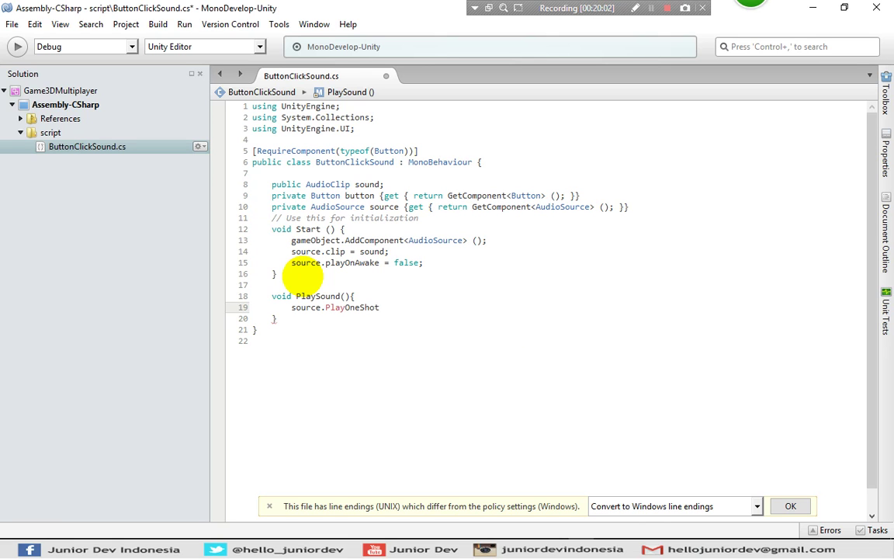
type("(")
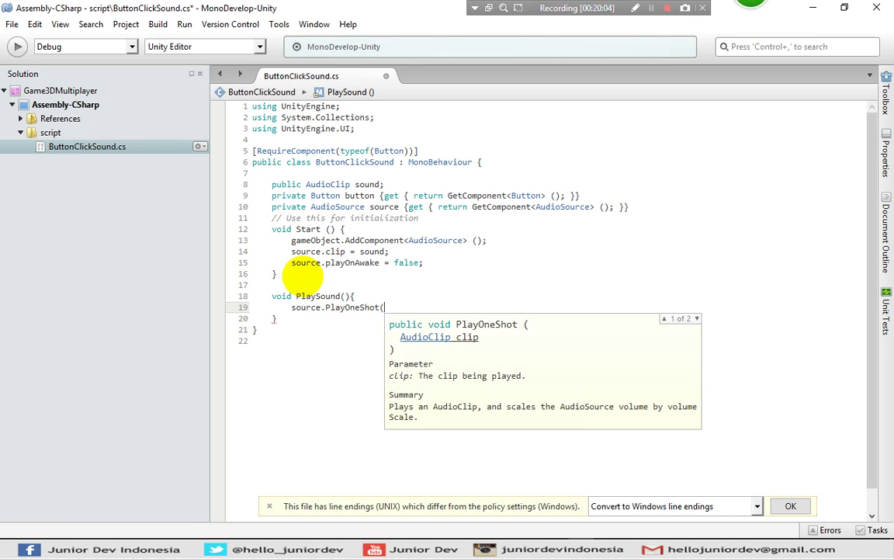
type("sound);")
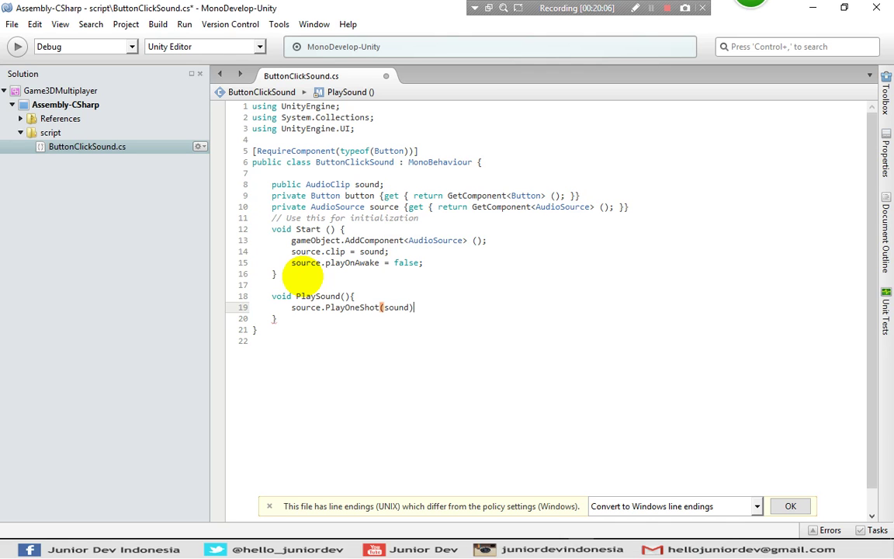
Begin a statement with button.onClick in Start, separated by a blank line below the playOnAwake assignment
left_click(424, 262)
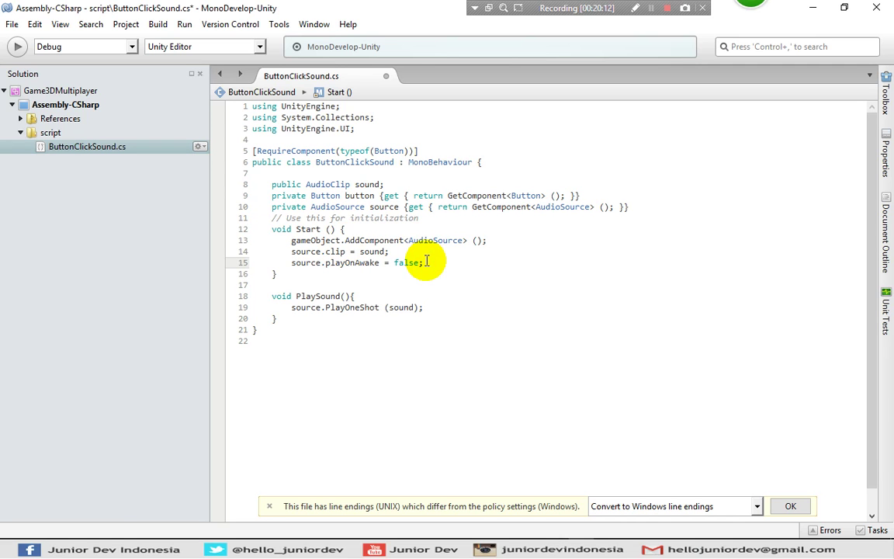
key("Return")
key("Return")
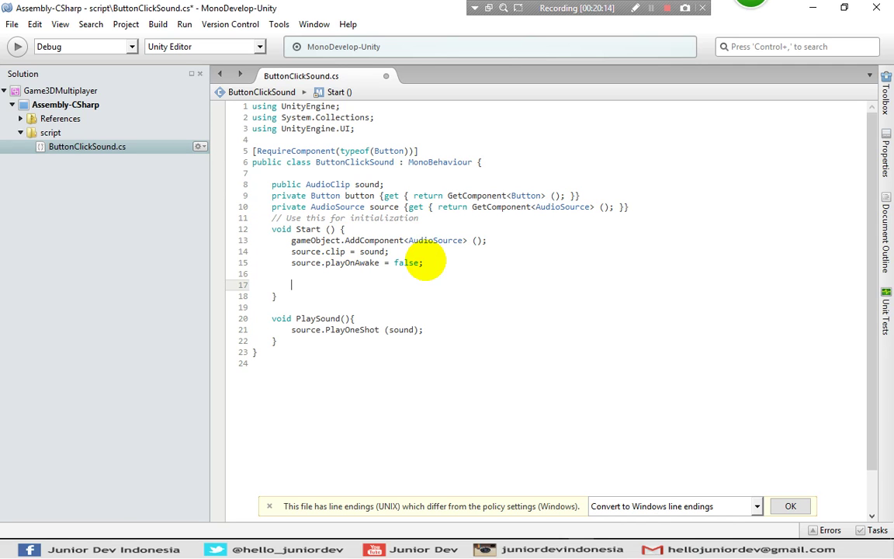
type("button.")
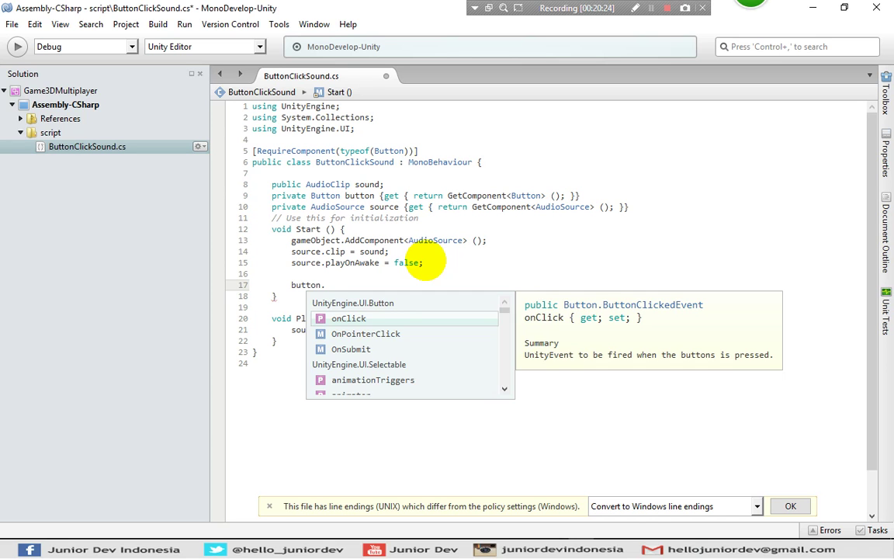
key("Return")
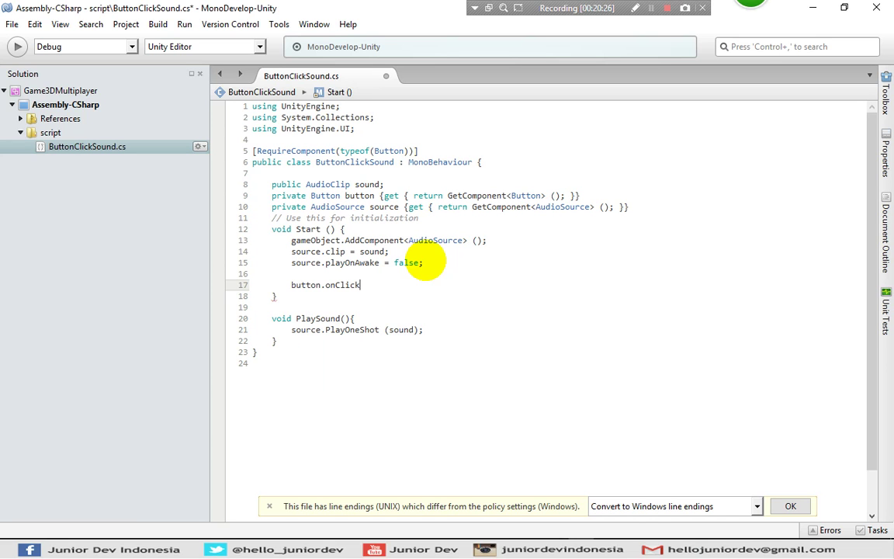
Add an AddListener call to button.onClick in the Start method, with an empty lambda parameter list () as its argument
type(".")
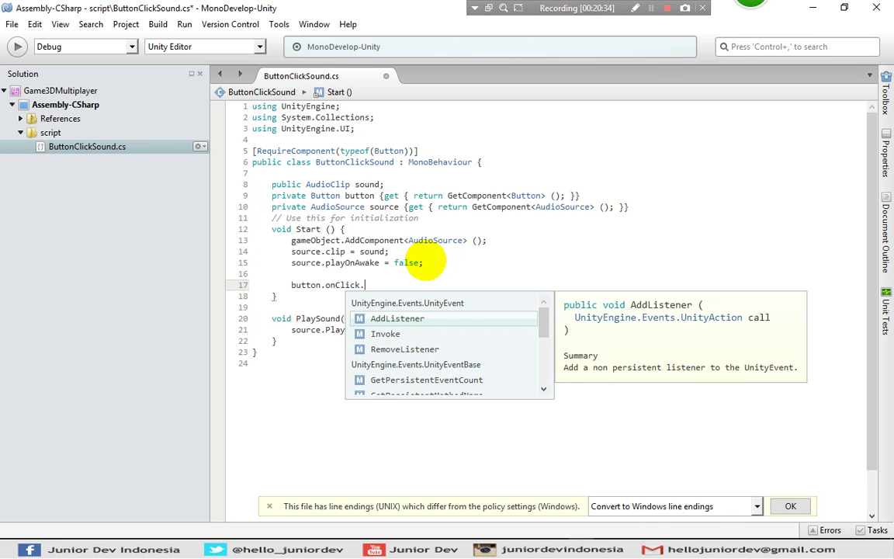
key("Return")
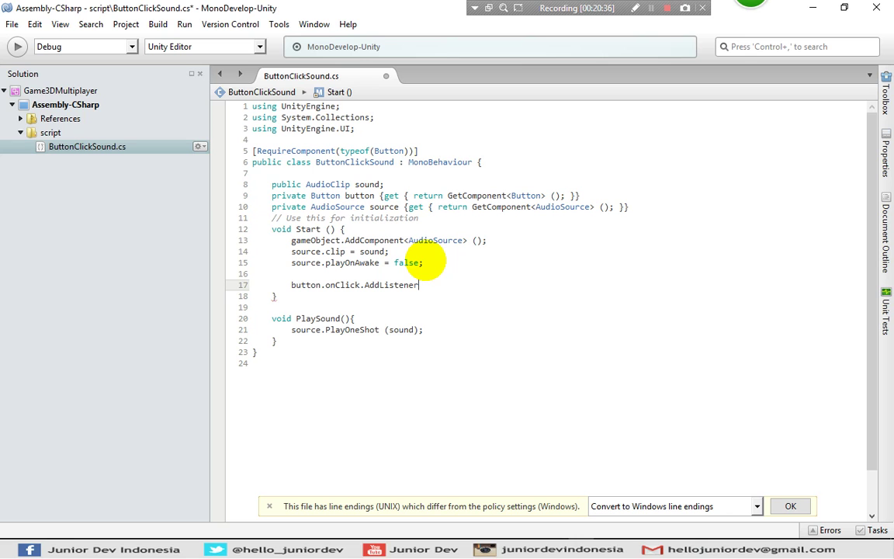
type("();")
key("Left")
type("() ")
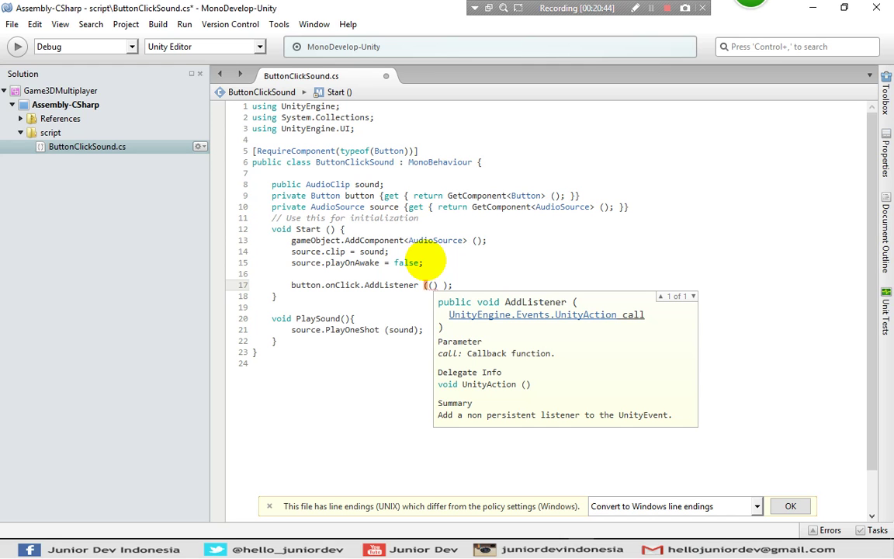
Complete the listener's lambda as () => PlaySound() and save the ButtonClickSound script
type("=> ")
type("PlaySound")
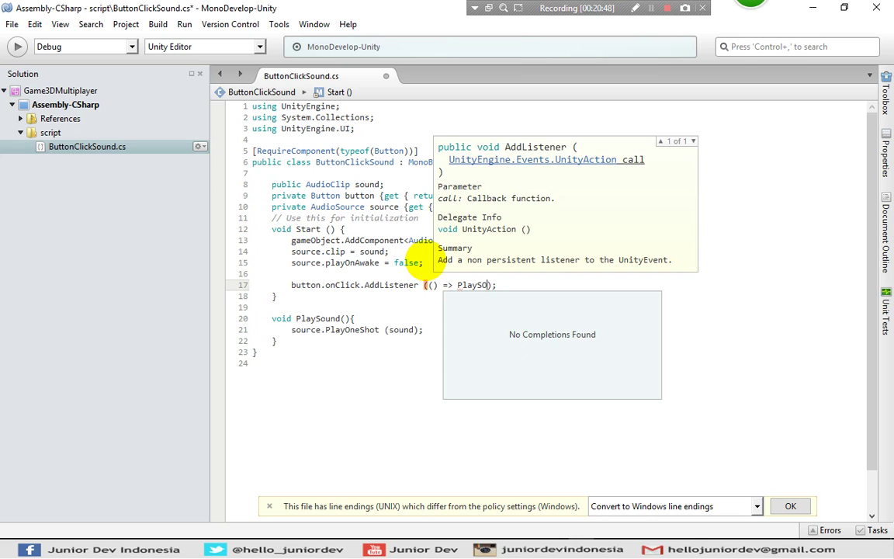
key("BackSpace")
key("BackSpace")
key("BackSpace")
key("BackSpace")
type("ound()")
key("Left")
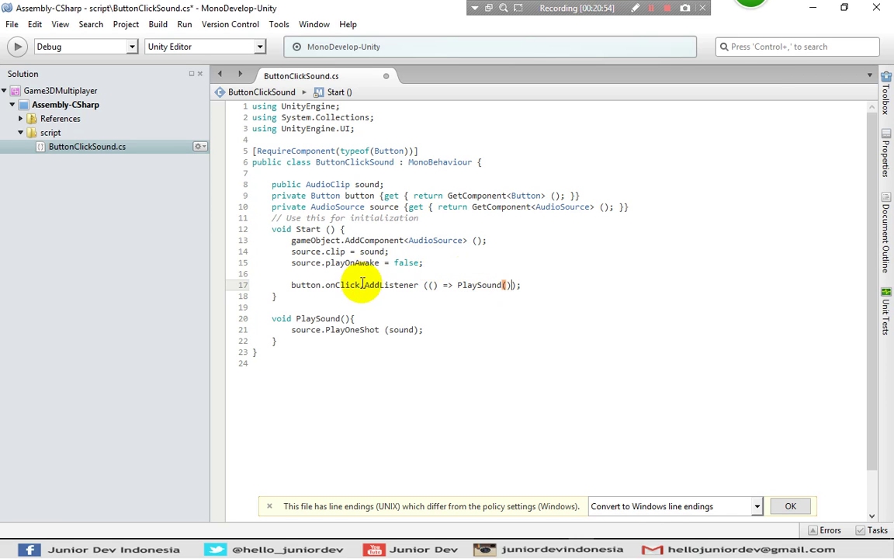
key("Right")
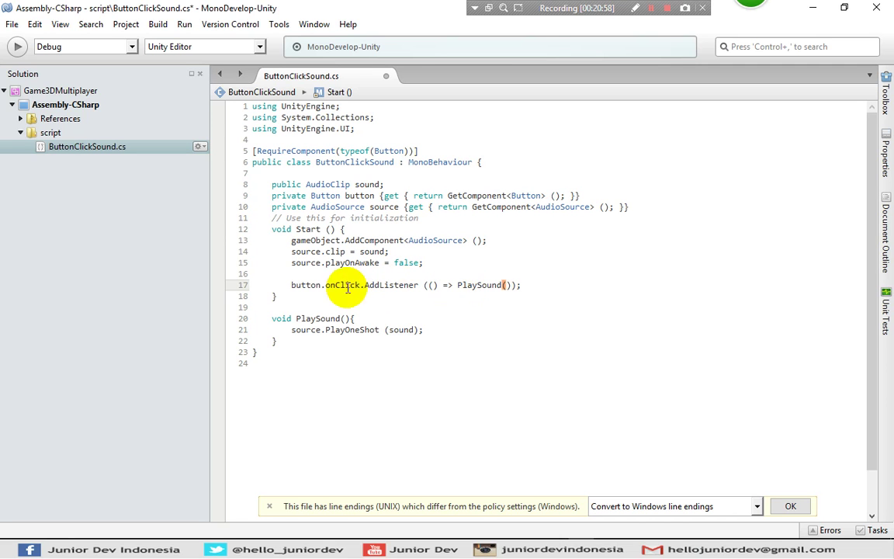
left_click(436, 285)
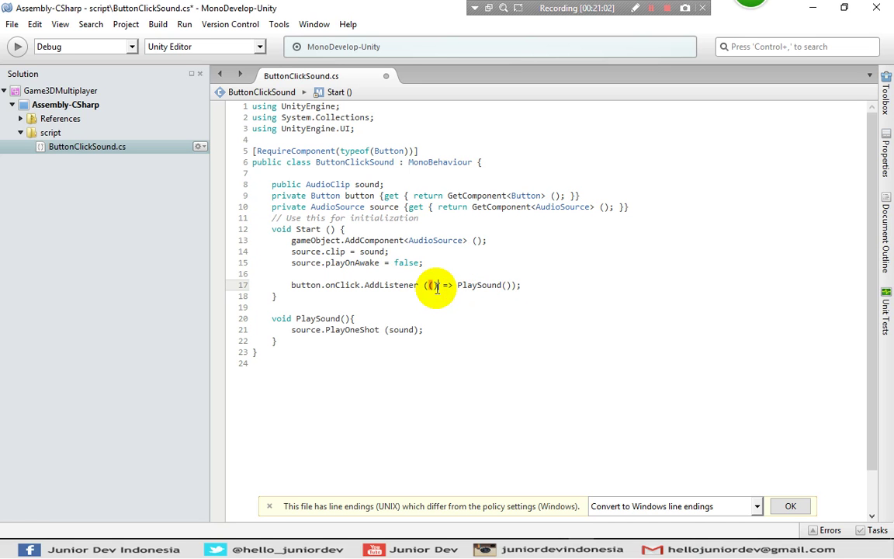
key("ctrl+s")
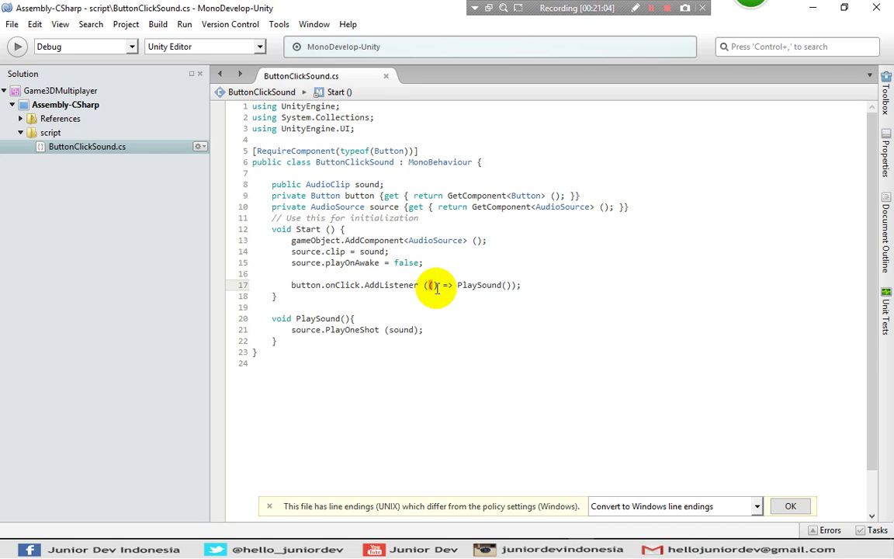
Switch to Unity and assign the Click_Button audio clip as the Sound of Tombol Single Player's Button Click Sound script
key("alt+Tab")
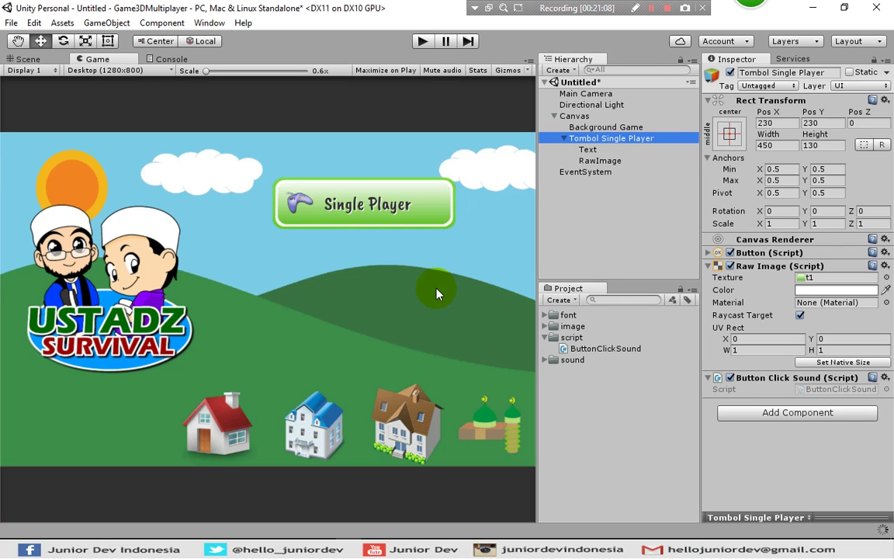
left_click(600, 126)
left_click(596, 140)
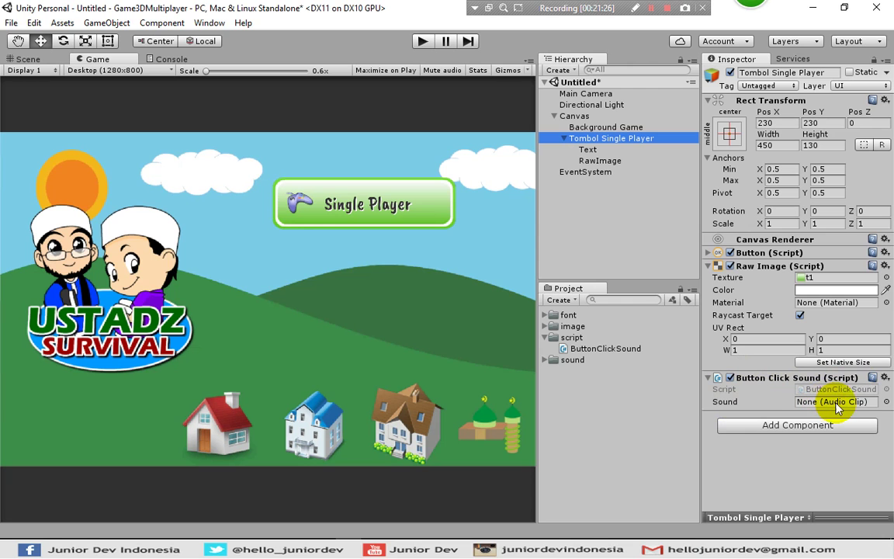
left_click(885, 401)
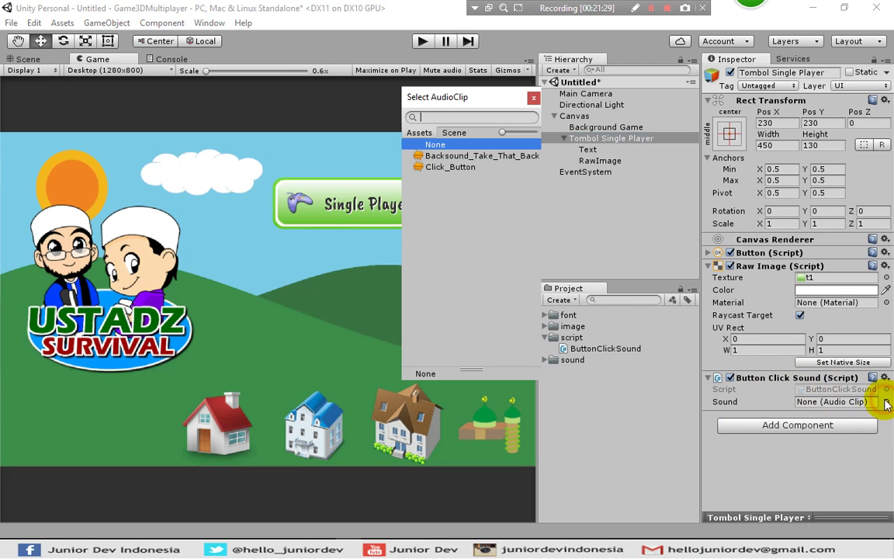
left_click(458, 171)
left_click(534, 98)
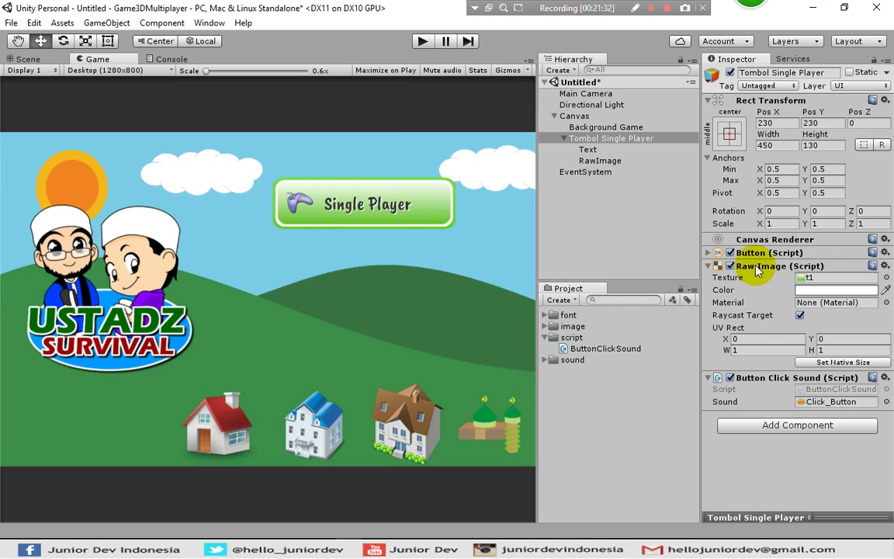
left_click(643, 396)
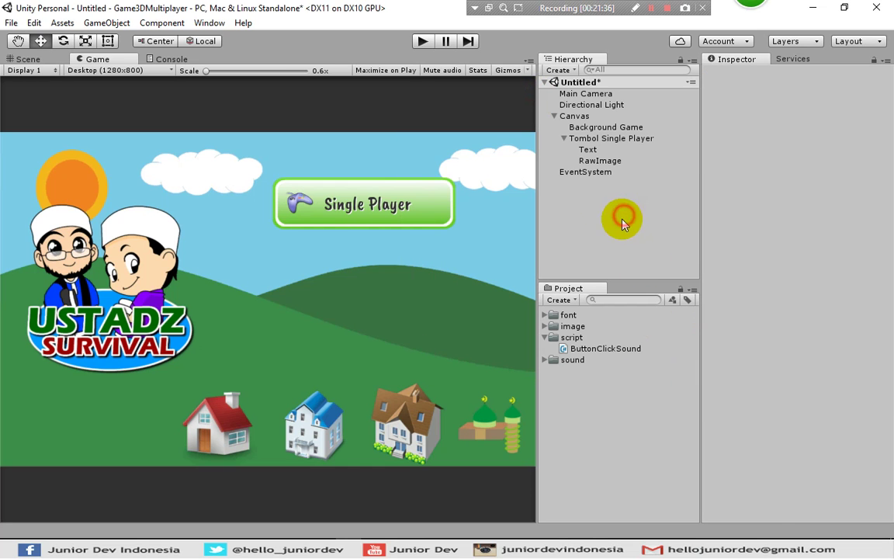
left_click(602, 140)
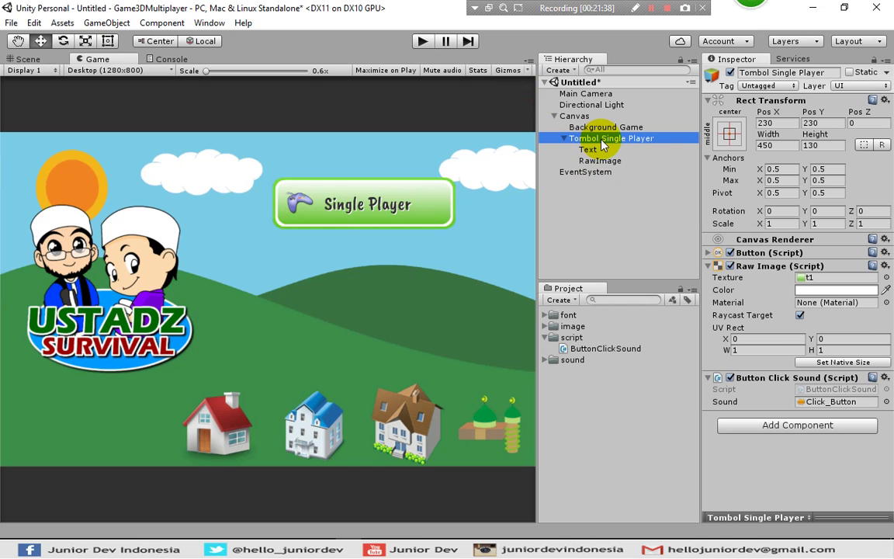
Start saving the scene and create and open a new folder named scenes inside Assets
key("ctrl+s")
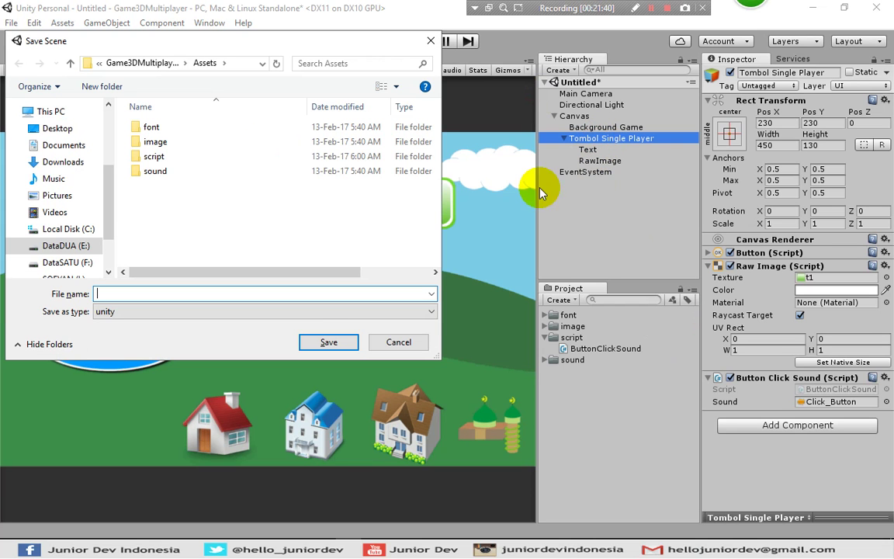
left_click(102, 86)
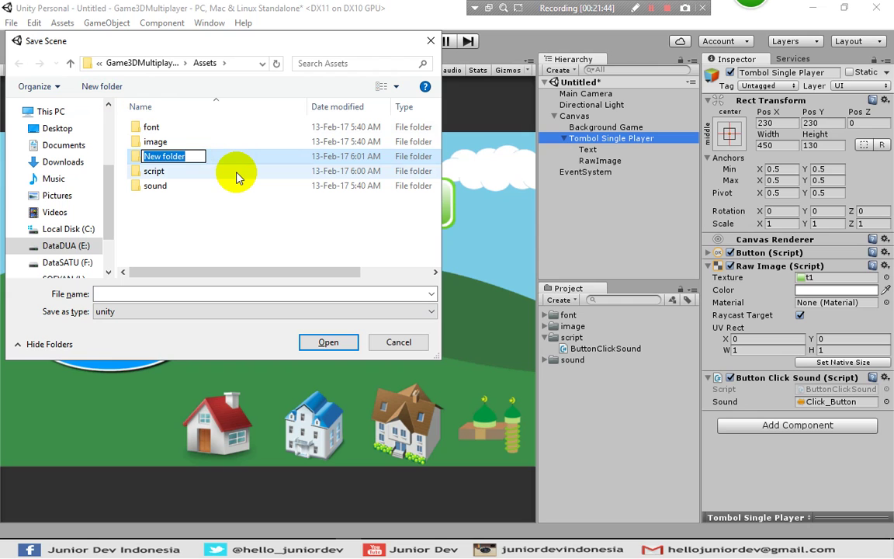
type("scenes")
key("Return")
key("Return")
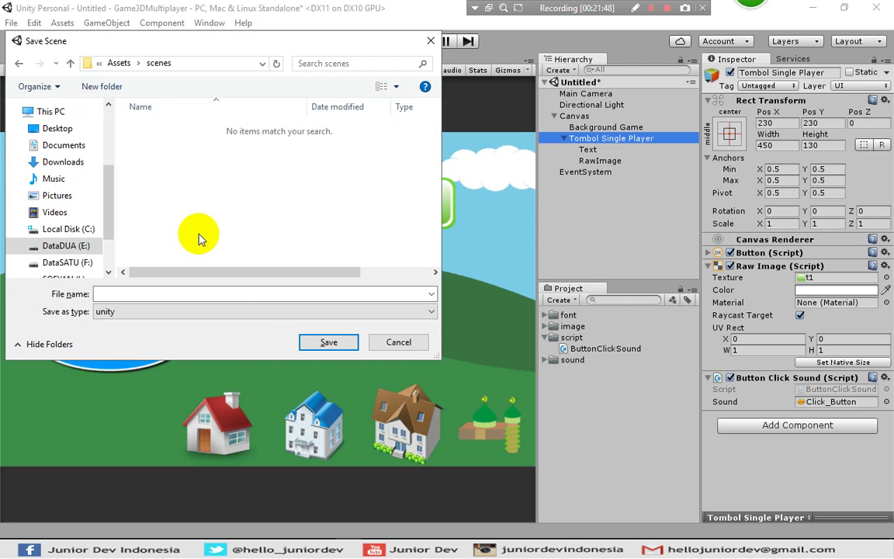
Save the scene as intro_game in the scenes folder
left_click(164, 293)
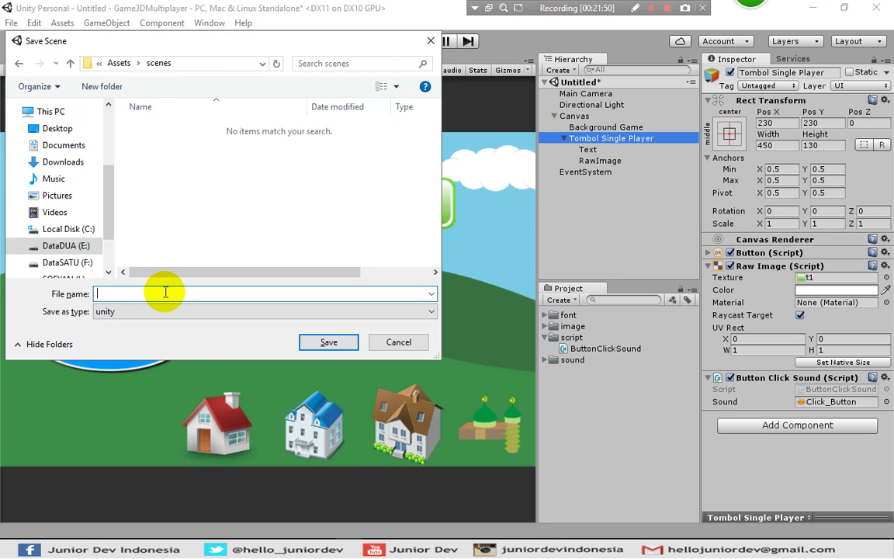
type("intro")
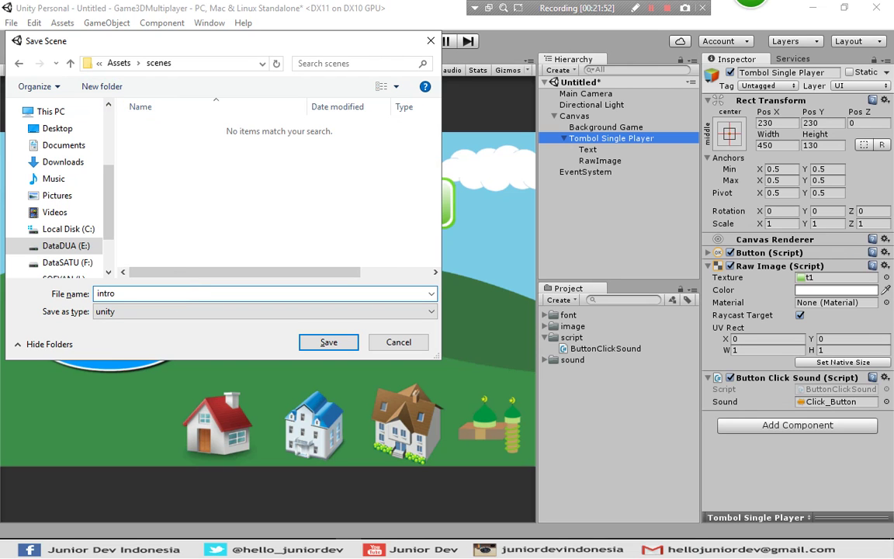
type("_game")
key("Return")
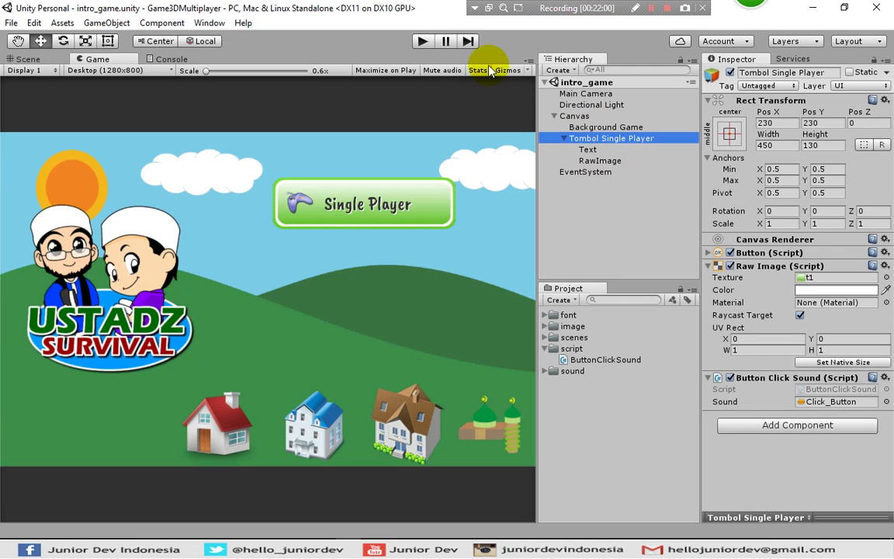
Run the scene, test the Single Player button's click sound several times, and stop play mode
left_click(422, 38)
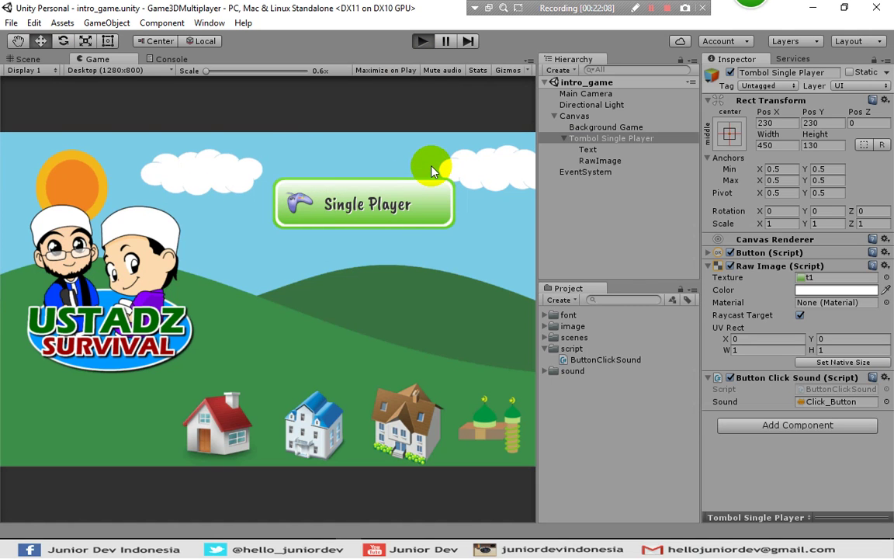
left_click(410, 202)
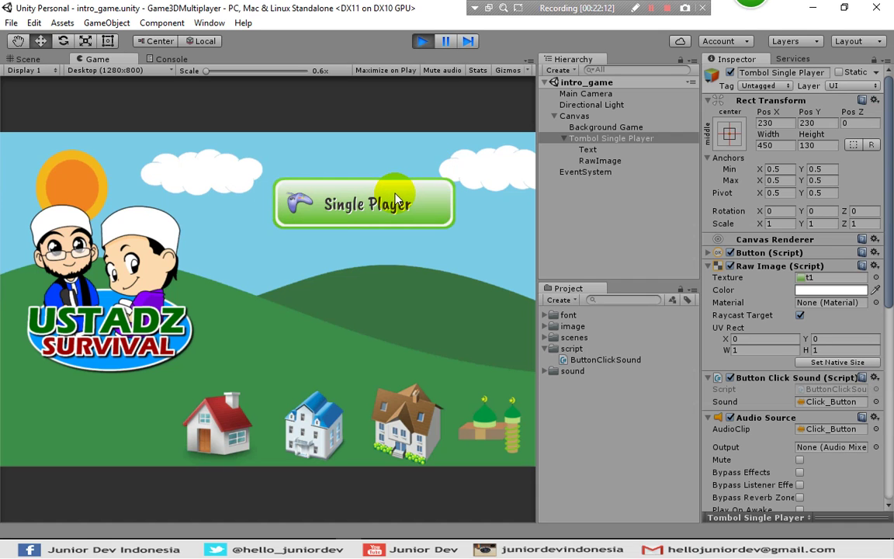
left_click(389, 199)
left_click(374, 204)
left_click(374, 204)
left_click(374, 206)
left_click(382, 205)
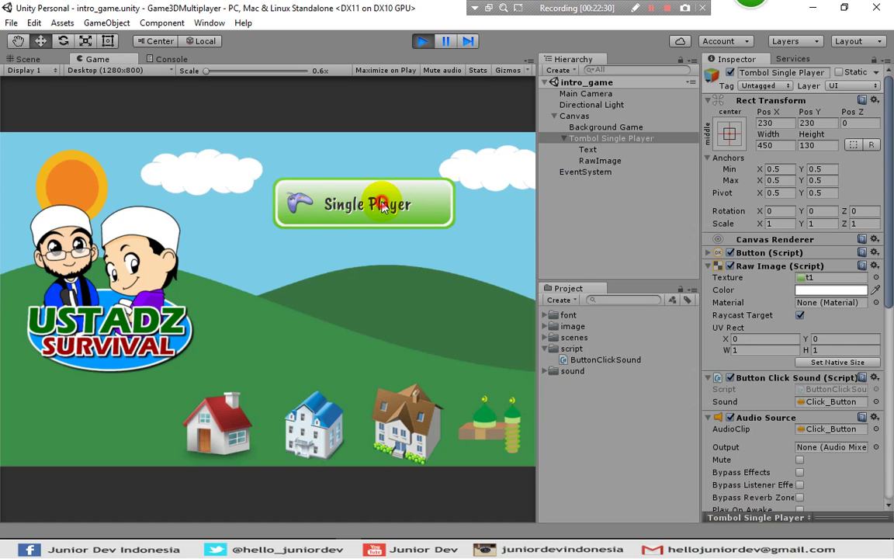
left_click(381, 206)
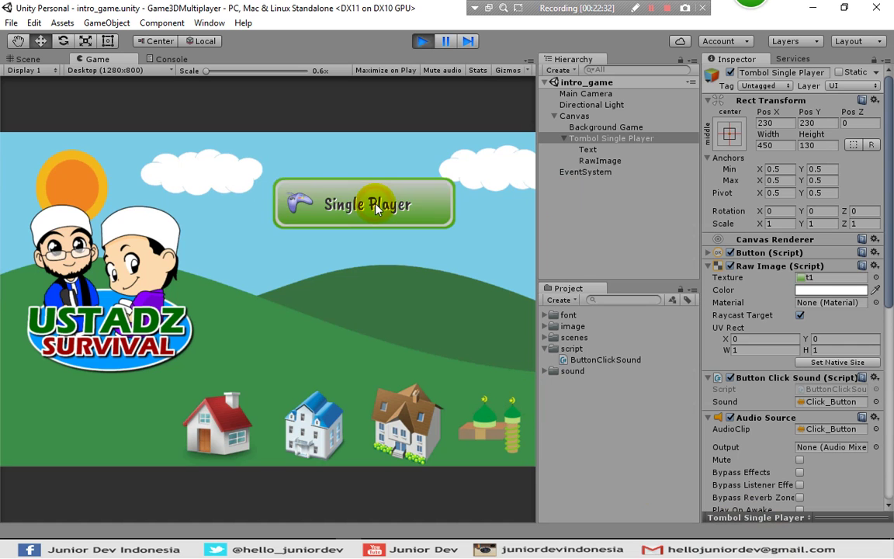
left_click(385, 208)
left_click(385, 208)
left_click(385, 208)
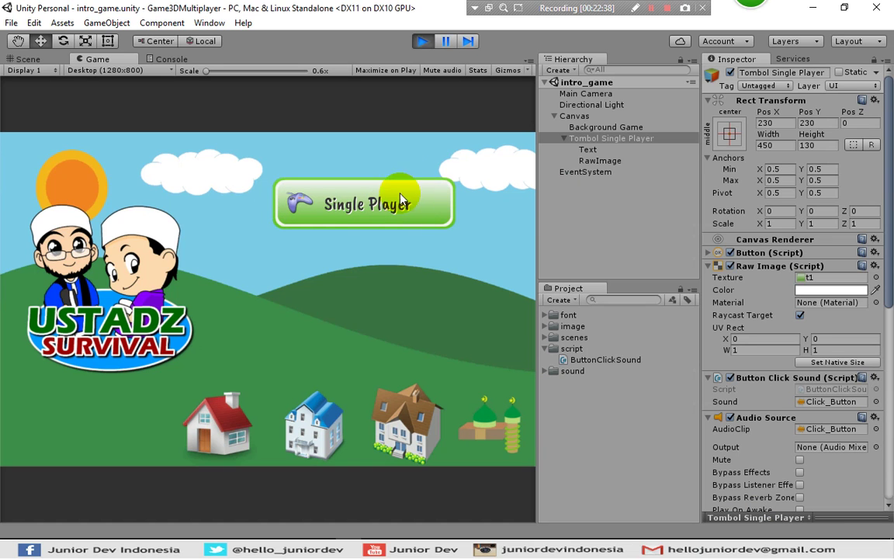
left_click(424, 42)
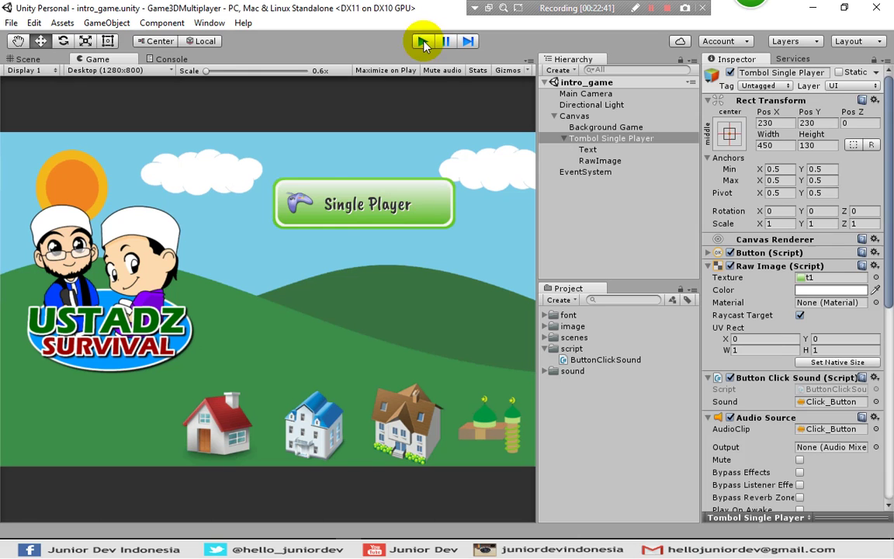
Collapse Tombol Single Player in the scene hierarchy and duplicate it
left_click(591, 216)
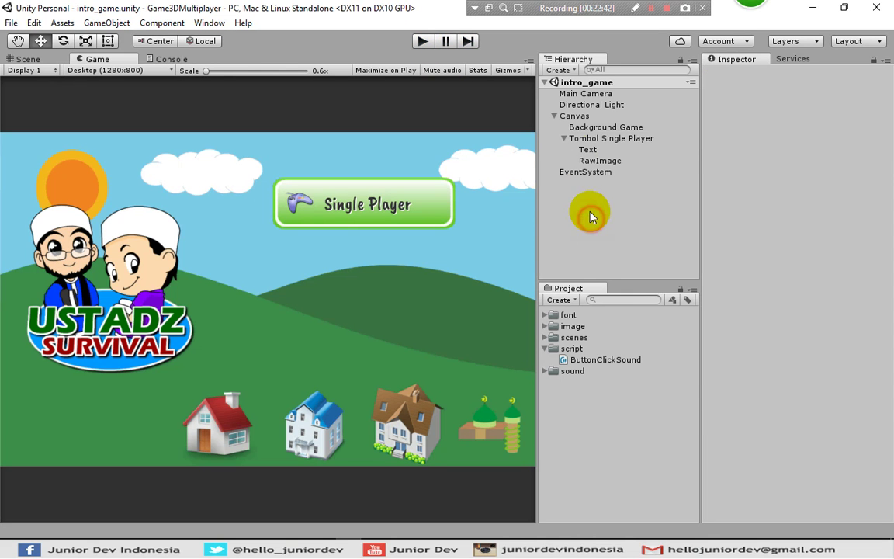
left_click(562, 138)
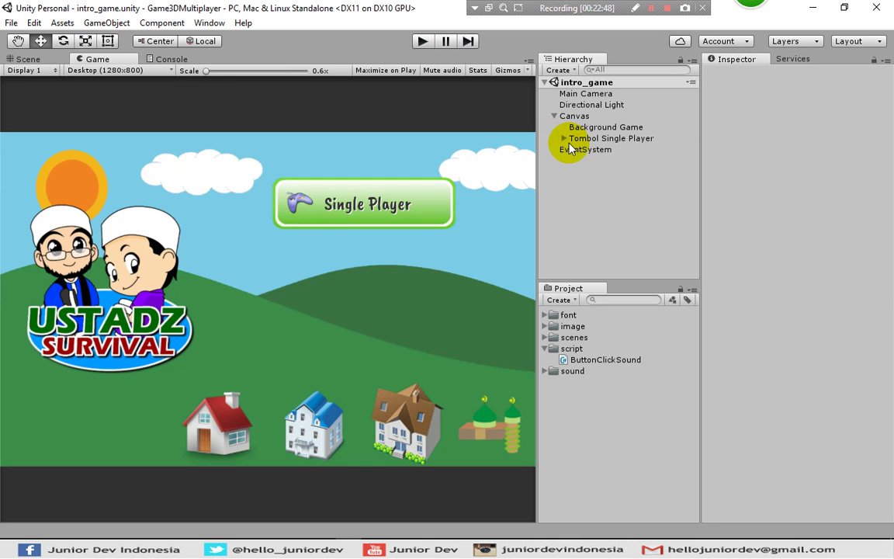
left_click(574, 140)
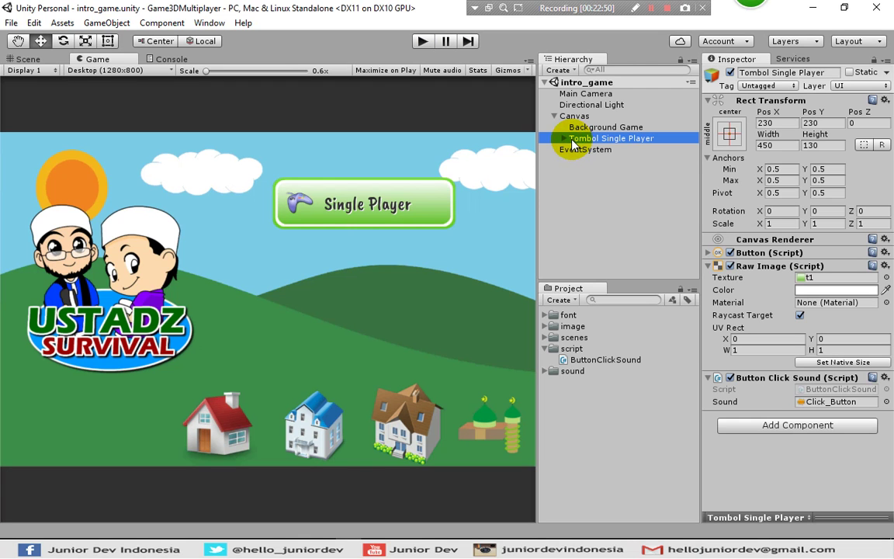
right_click(582, 142)
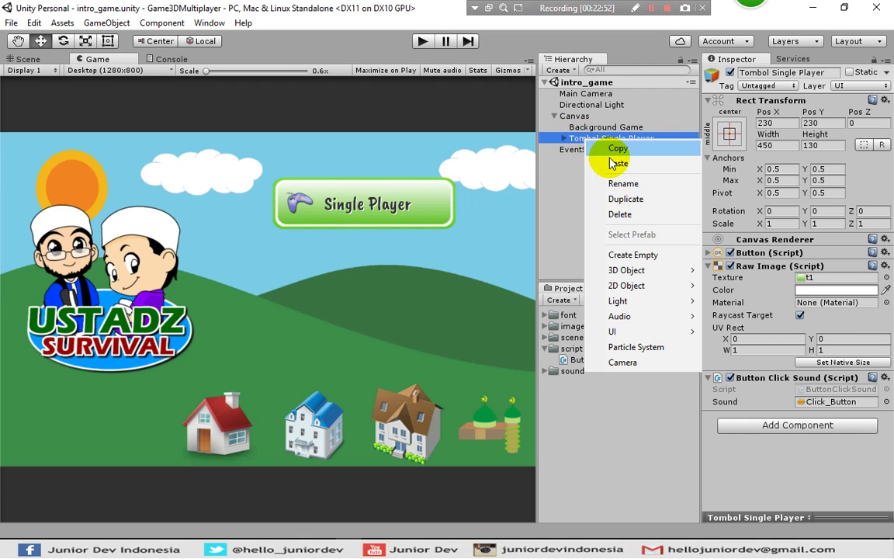
left_click(626, 200)
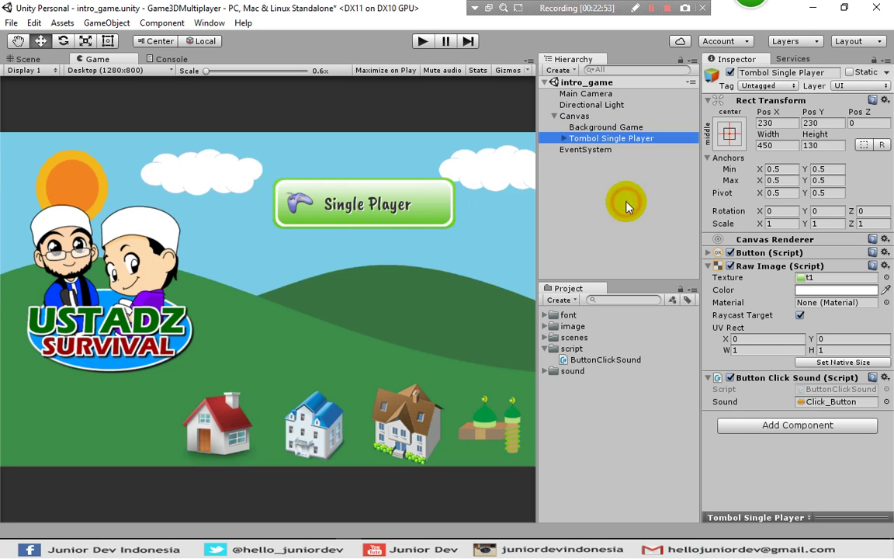
Rename the duplicated Single Player button in the hierarchy as Tombol Multiplayer
left_click(615, 140)
left_click(615, 150)
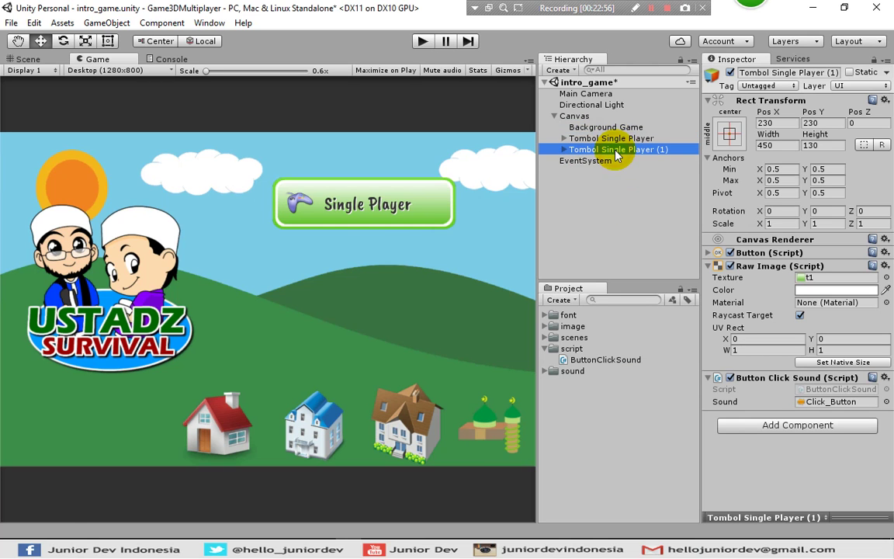
left_click(616, 152)
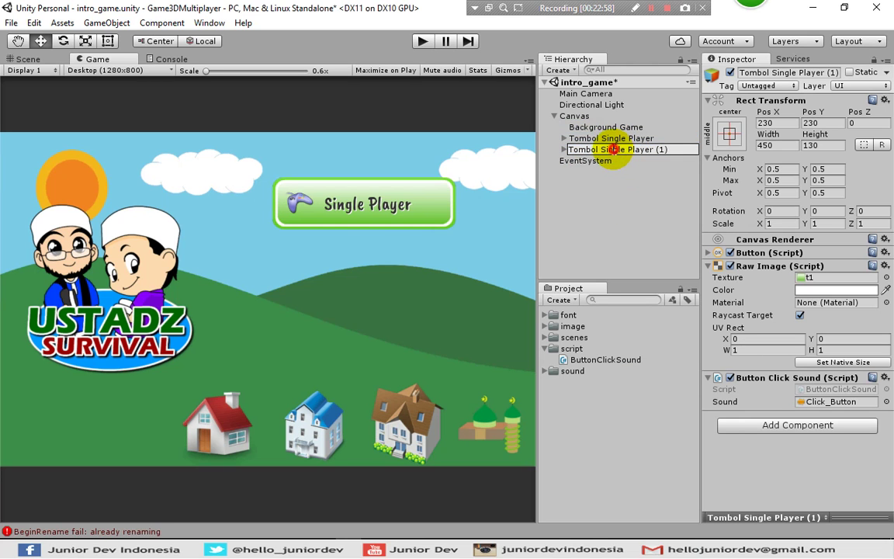
left_click_drag(634, 152, 683, 149)
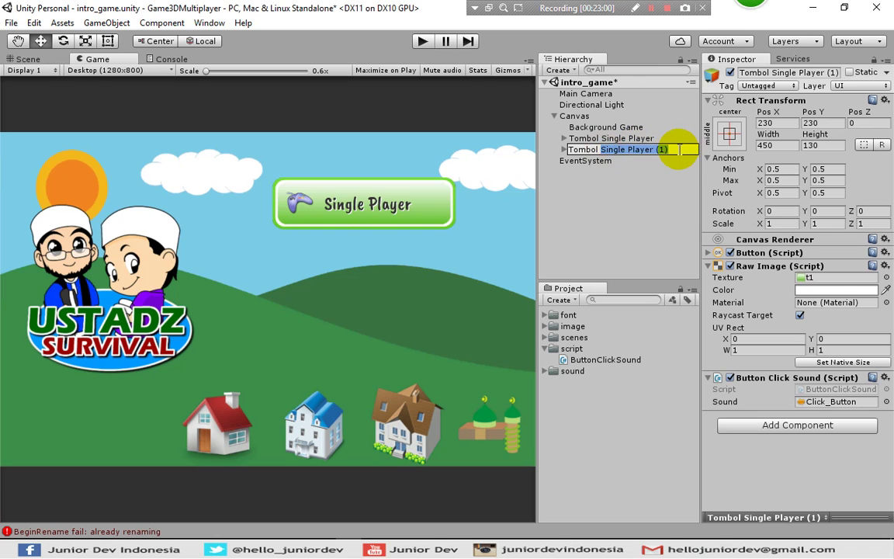
type("Multiplayer")
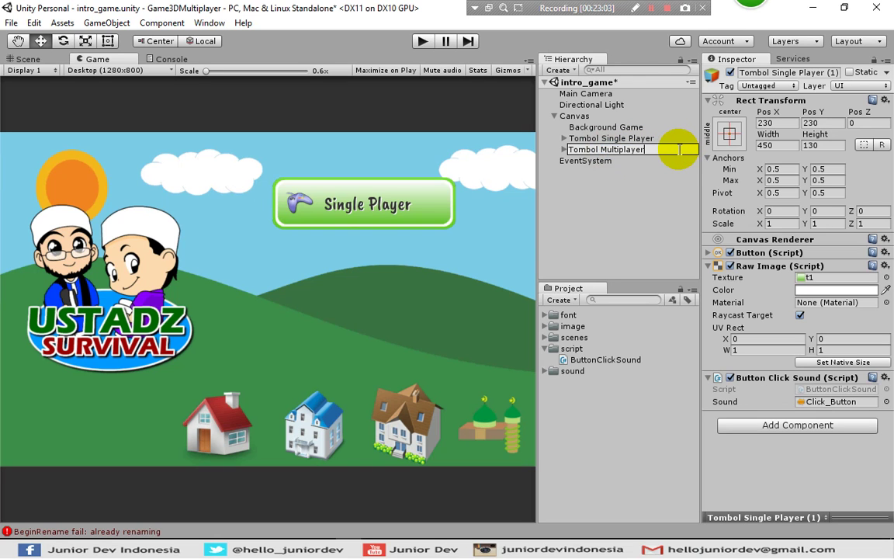
key("Return")
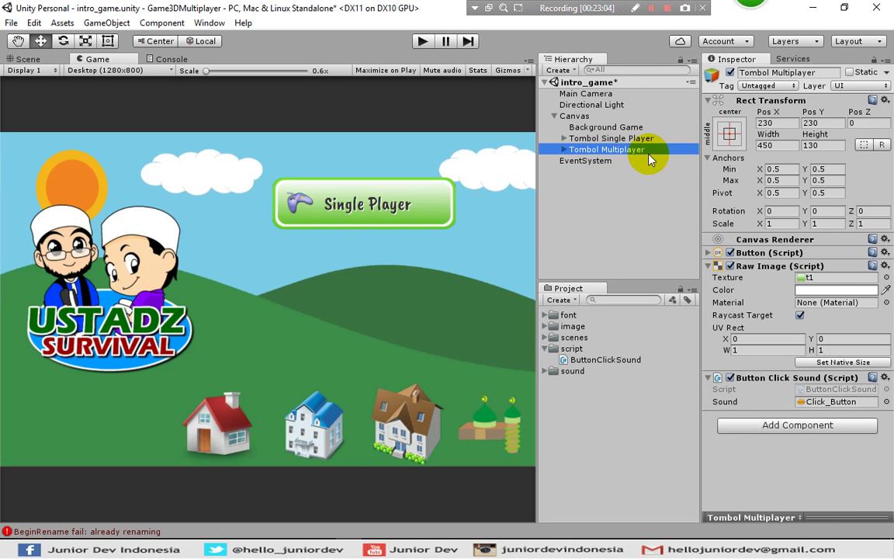
left_click(629, 203)
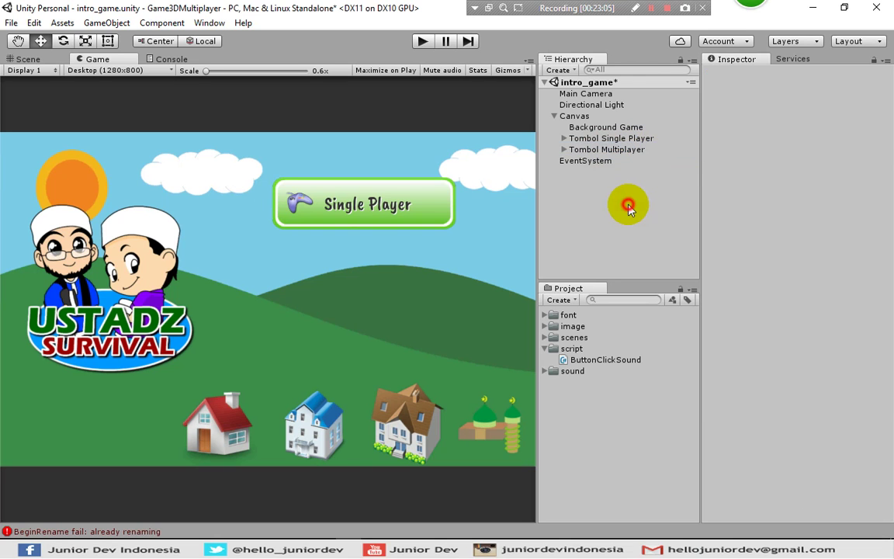
Move Tombol Multiplayer below the Single Player button by setting its Pos Y to 90
left_click(629, 152)
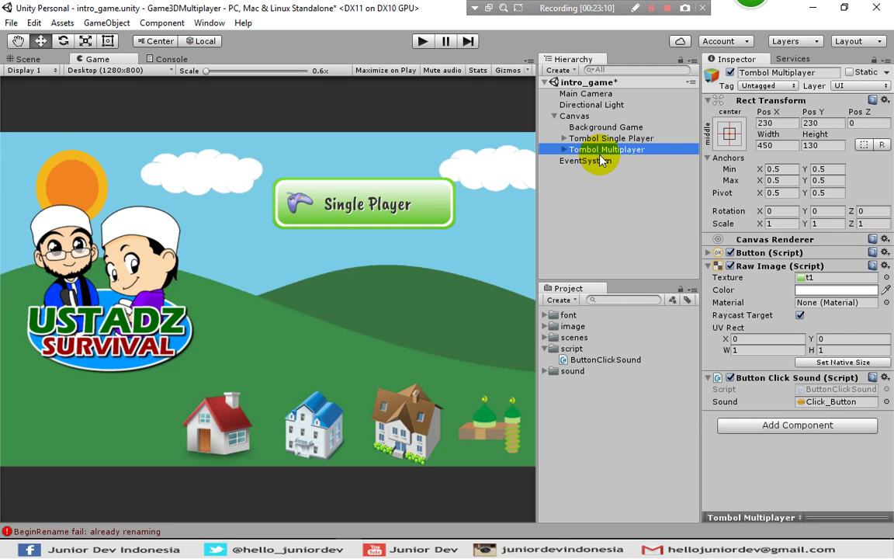
left_click(823, 123)
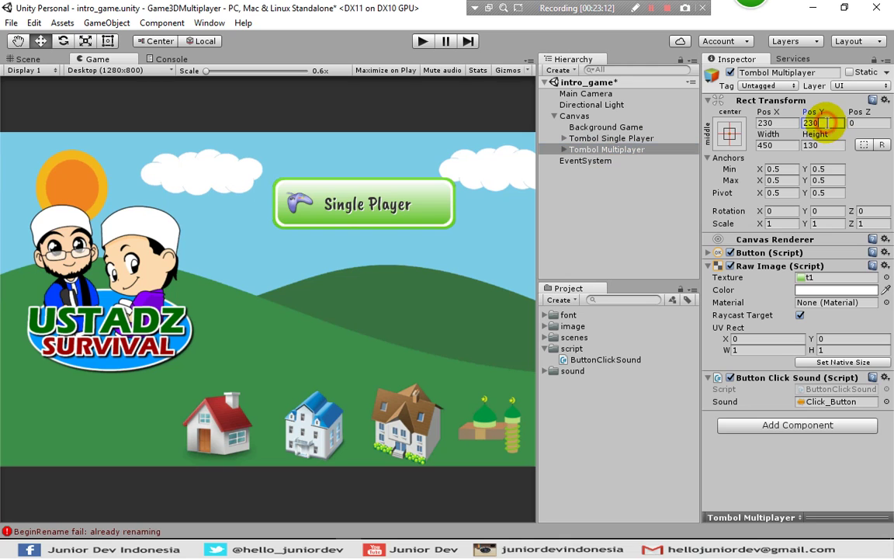
type("90")
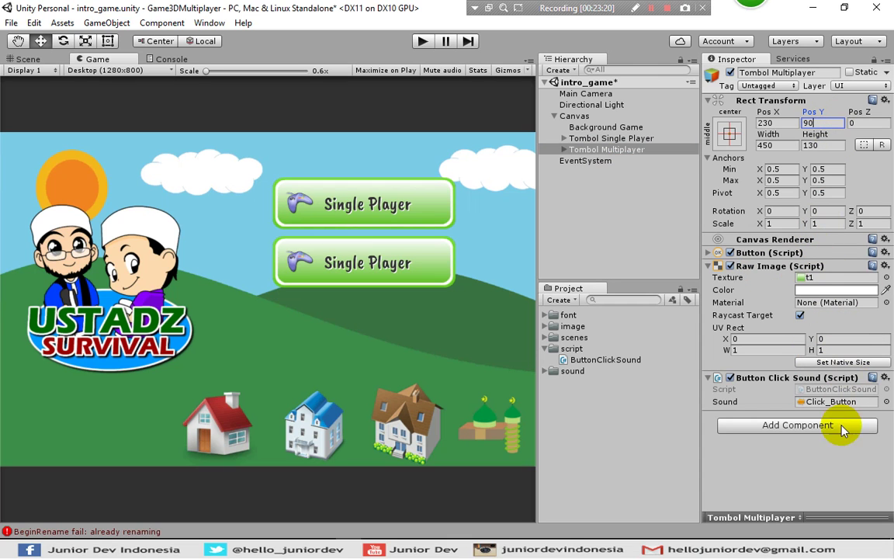
Change the label text of Tombol Multiplayer to Multiplayer
left_click(564, 149)
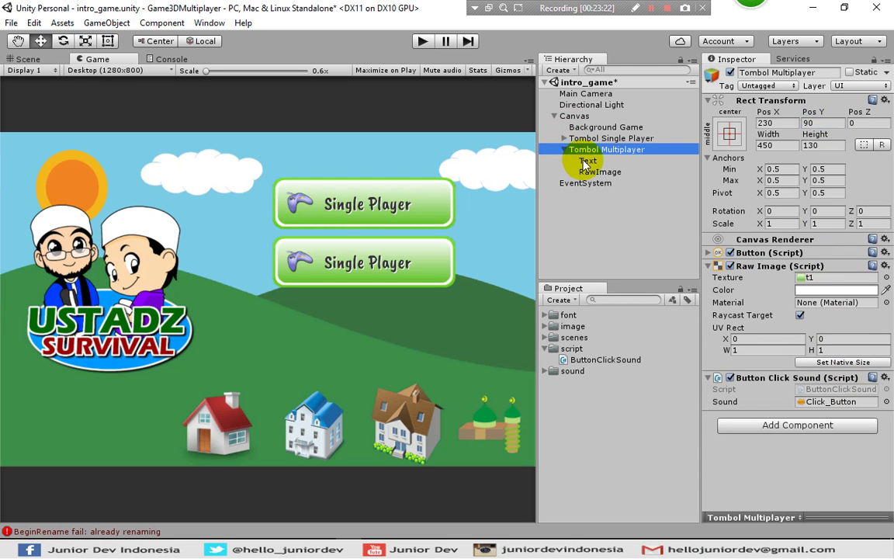
left_click(587, 162)
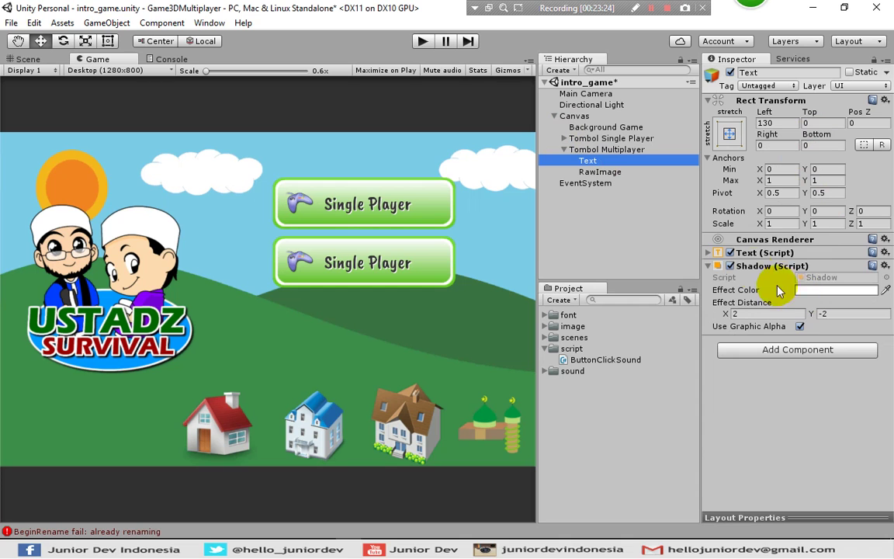
left_click(709, 253)
left_click(799, 277)
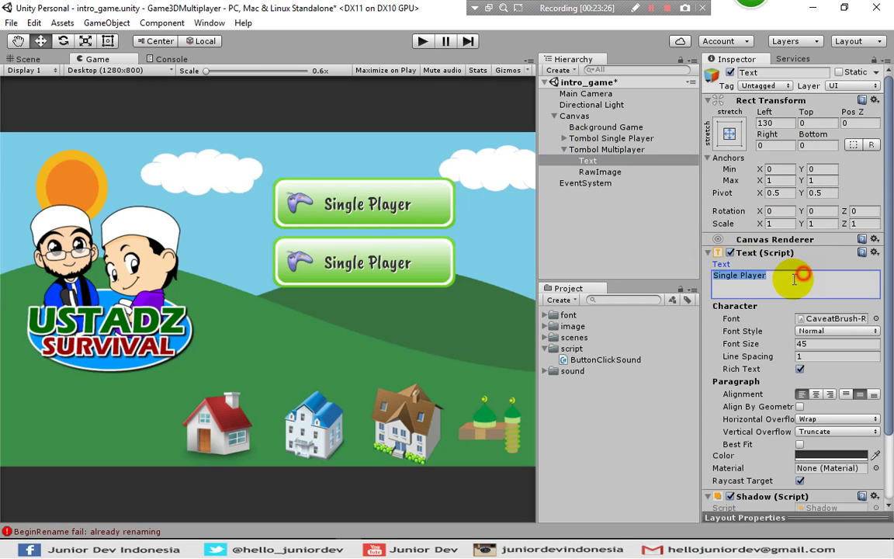
type("M")
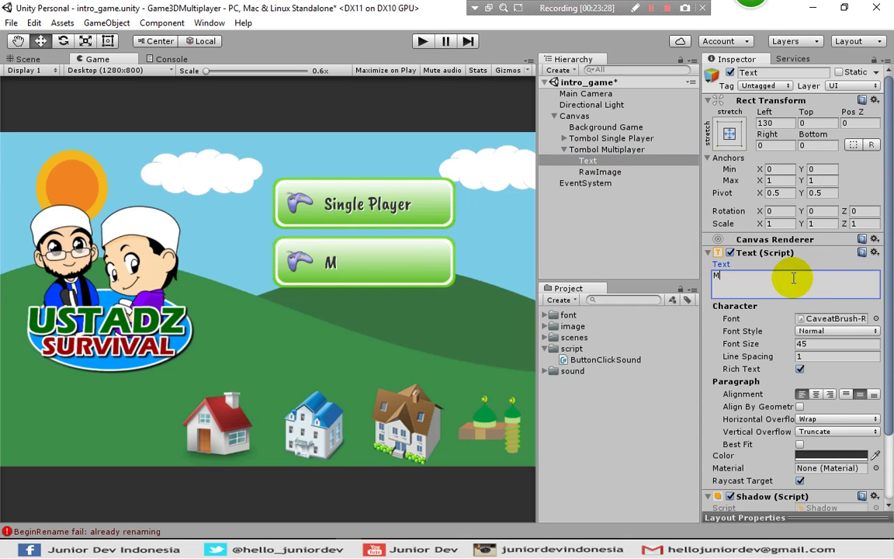
type("ultiplayer")
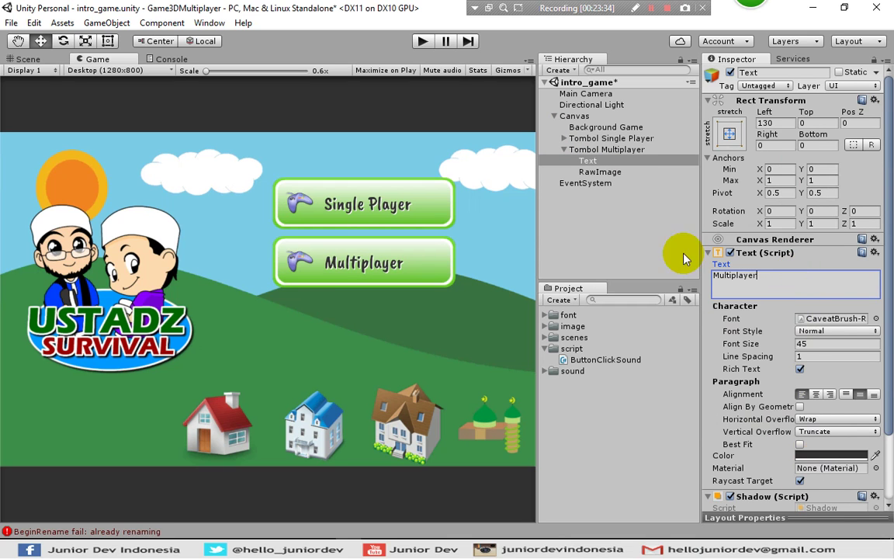
Rename the RawImage under Tombol Single Player as icon_player
left_click(613, 172)
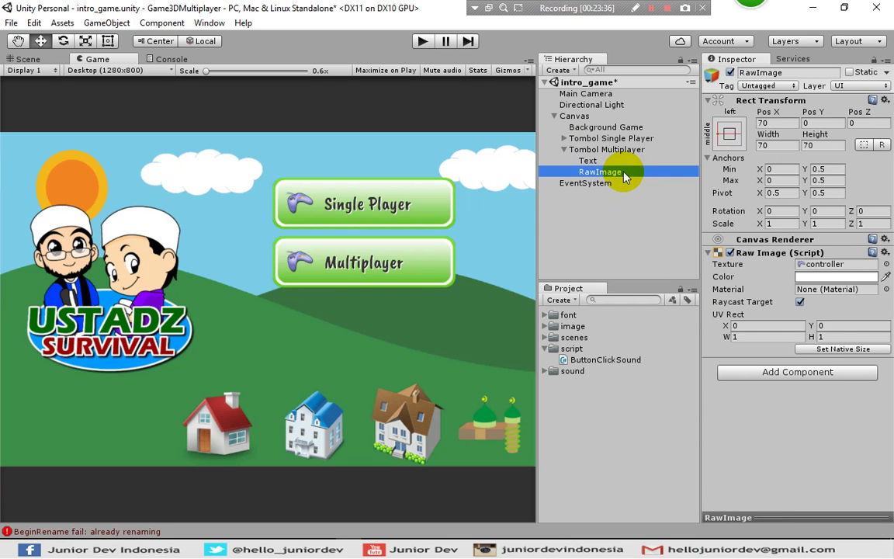
left_click(565, 138)
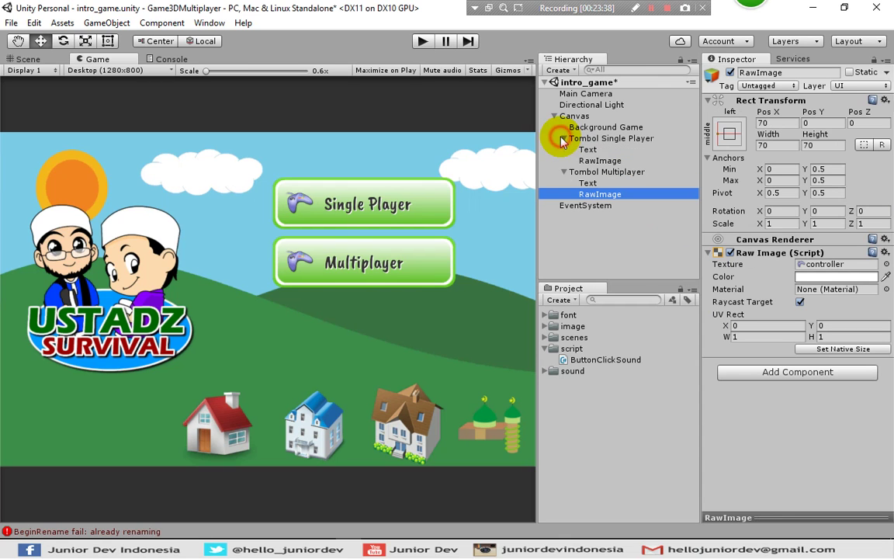
left_click(595, 160)
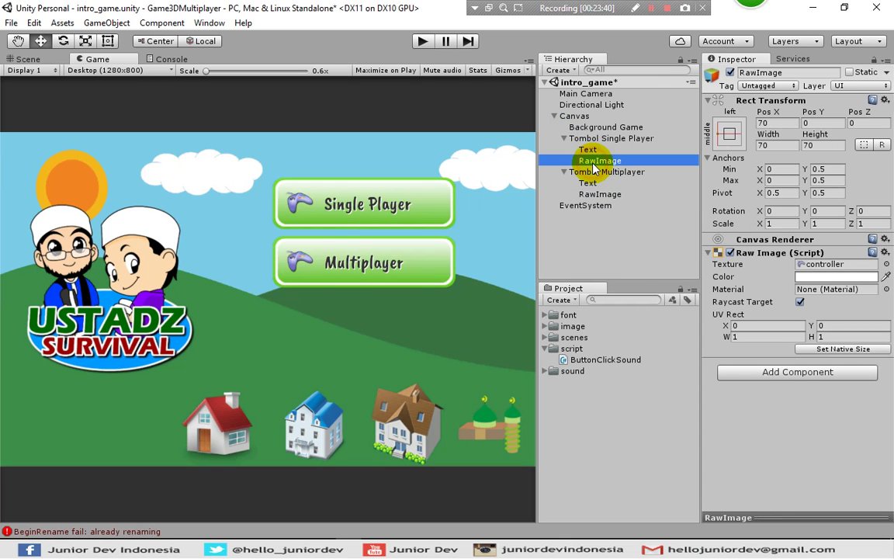
left_click(595, 162)
type("ico")
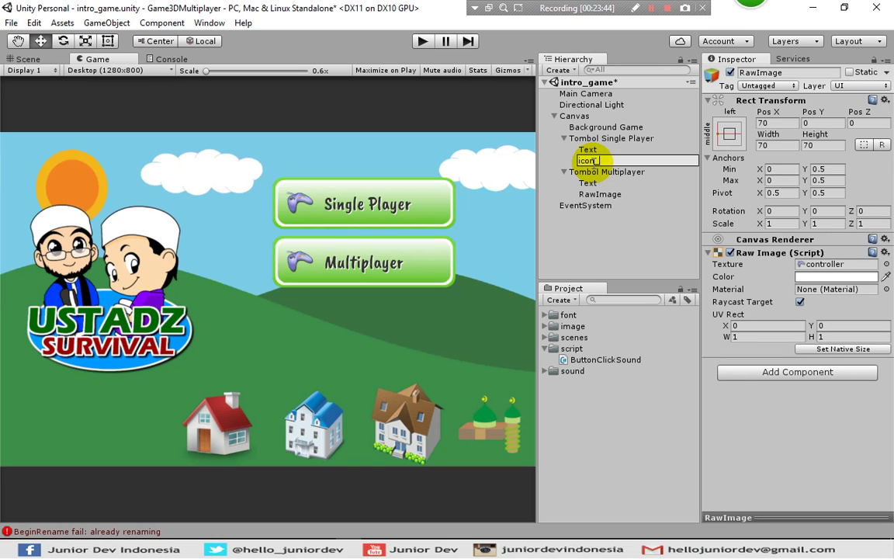
type("n_player")
key("Return")
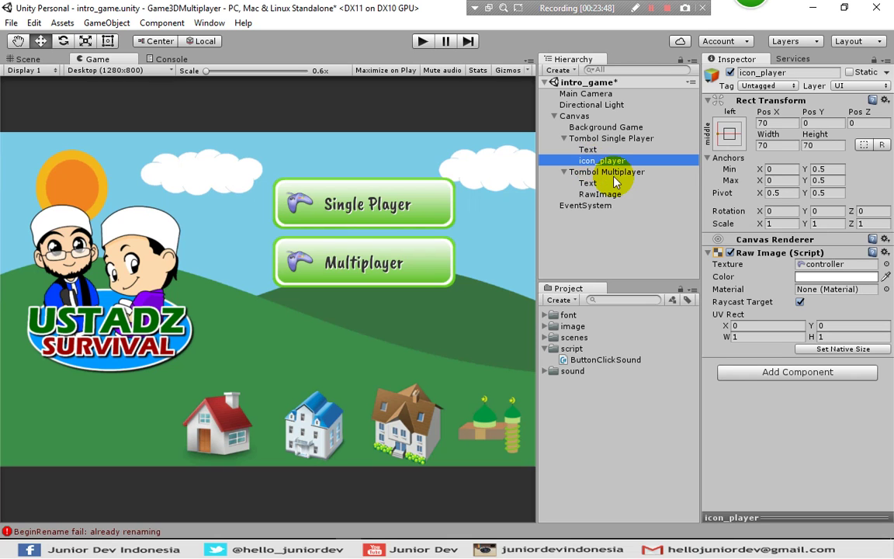
Rename the RawImage under Tombol Multiplayer as icon_player
left_click(600, 194)
left_click(600, 194)
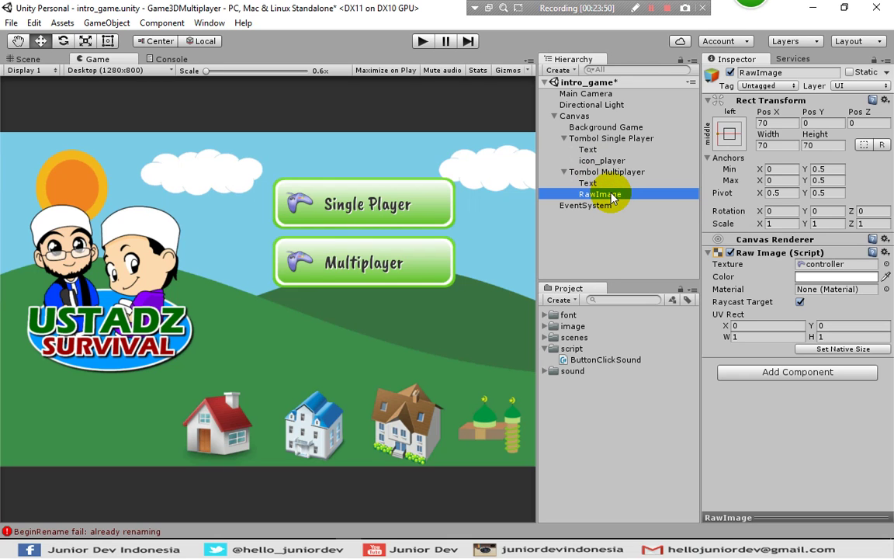
type("icon_player")
key("Return")
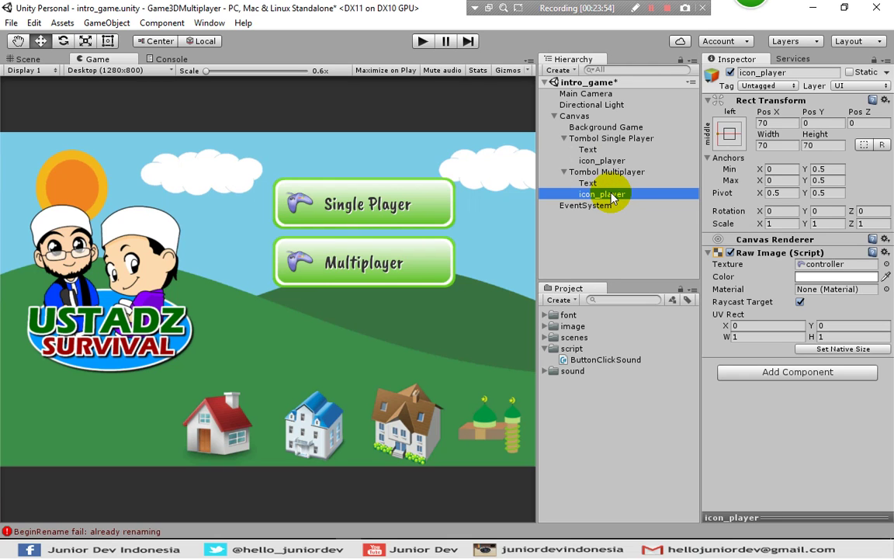
left_click(614, 223)
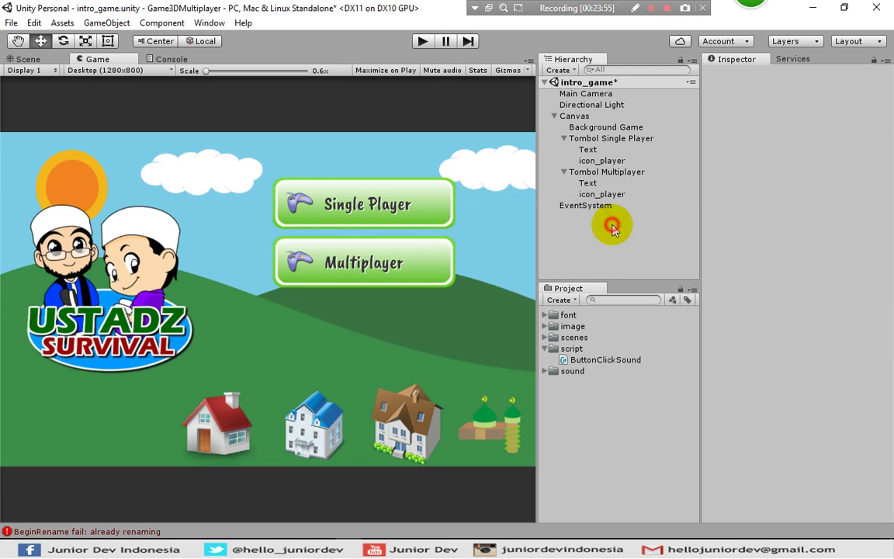
Collapse both button objects in the hierarchy and duplicate Tombol Multiplayer
left_click(565, 172)
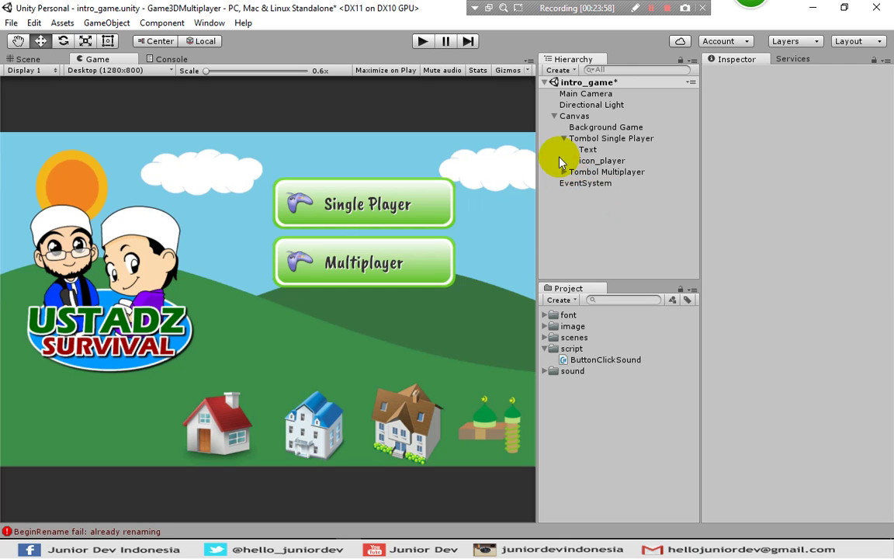
left_click(565, 139)
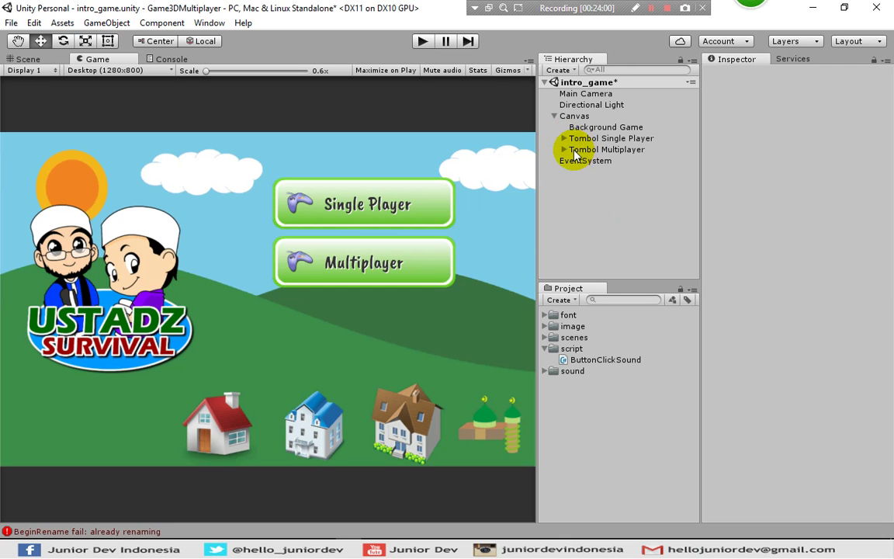
left_click(578, 149)
right_click(583, 149)
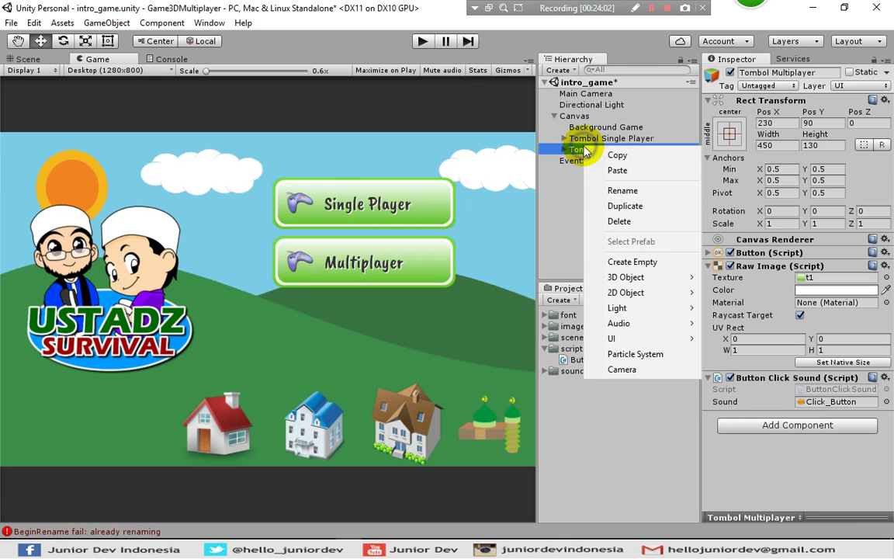
left_click(623, 205)
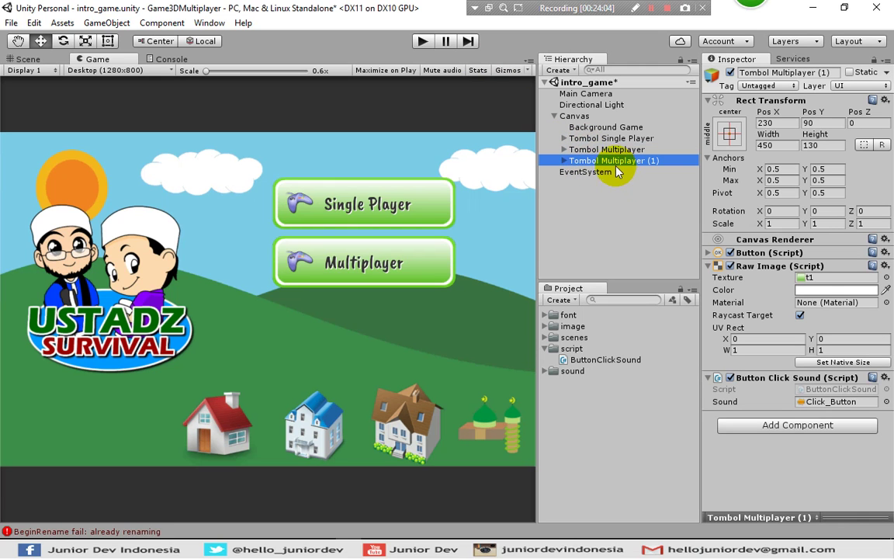
Position the duplicated Multiplayer button at Pos X 100 and Pos Y -40
left_click(614, 166)
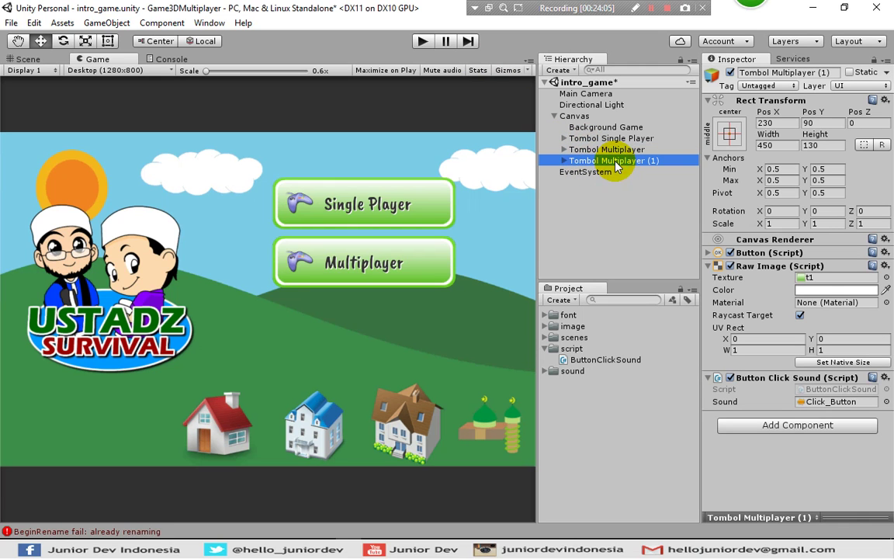
left_click(827, 123)
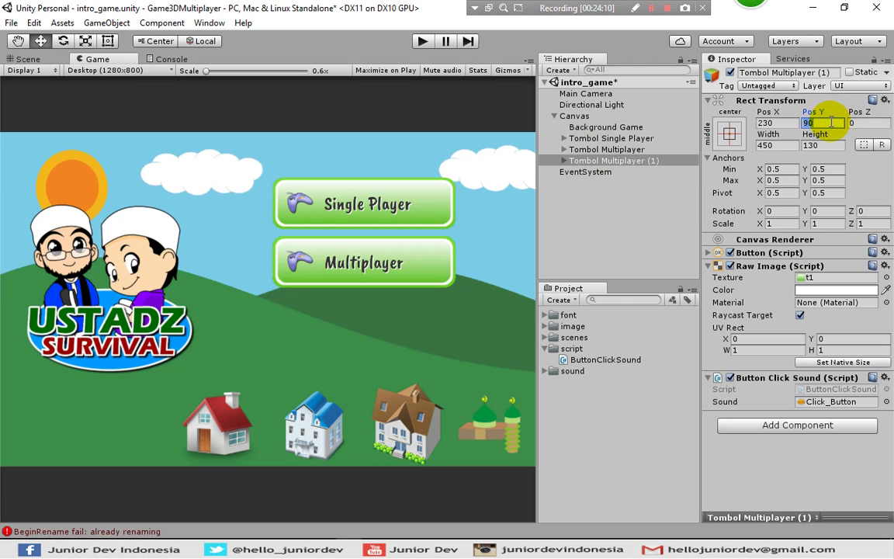
type("0")
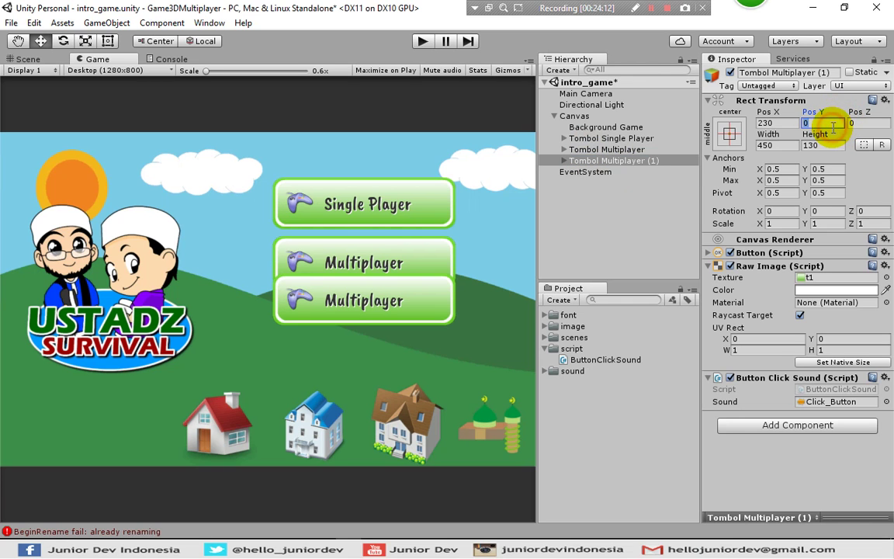
type("-4")
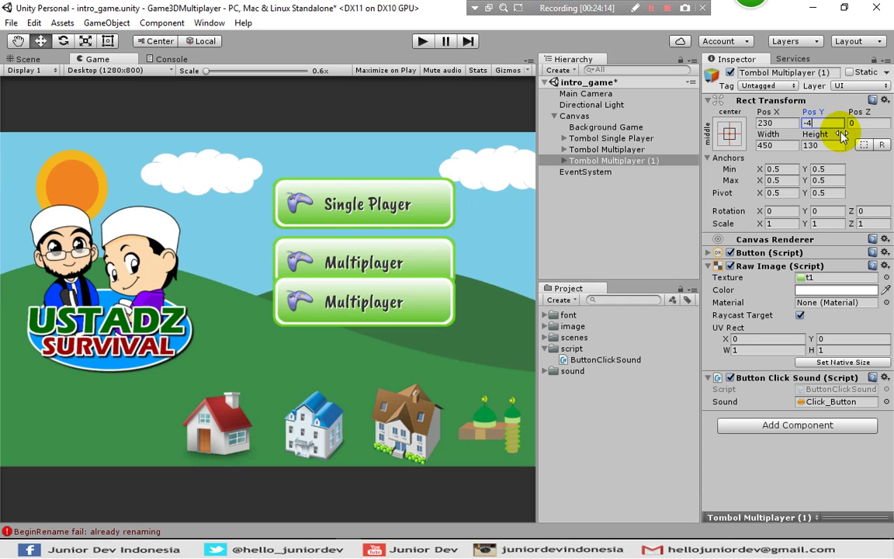
type("0")
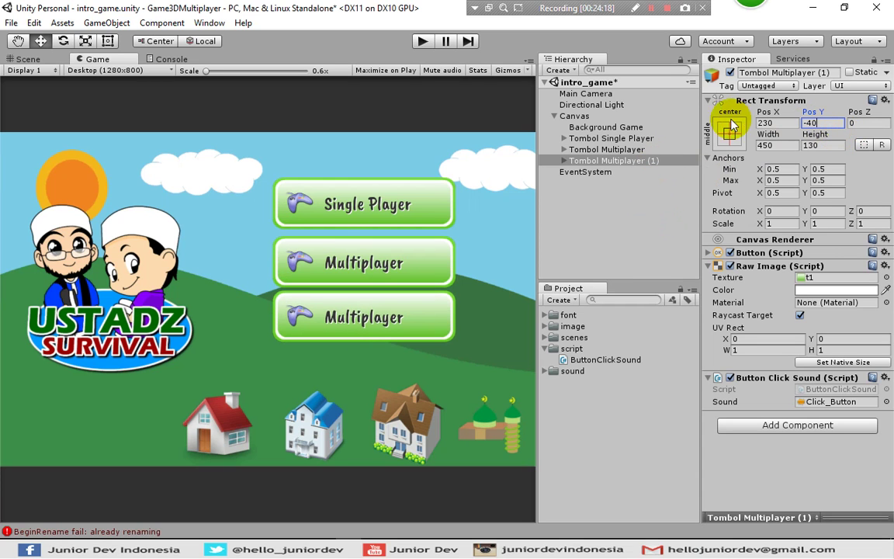
left_click(763, 121)
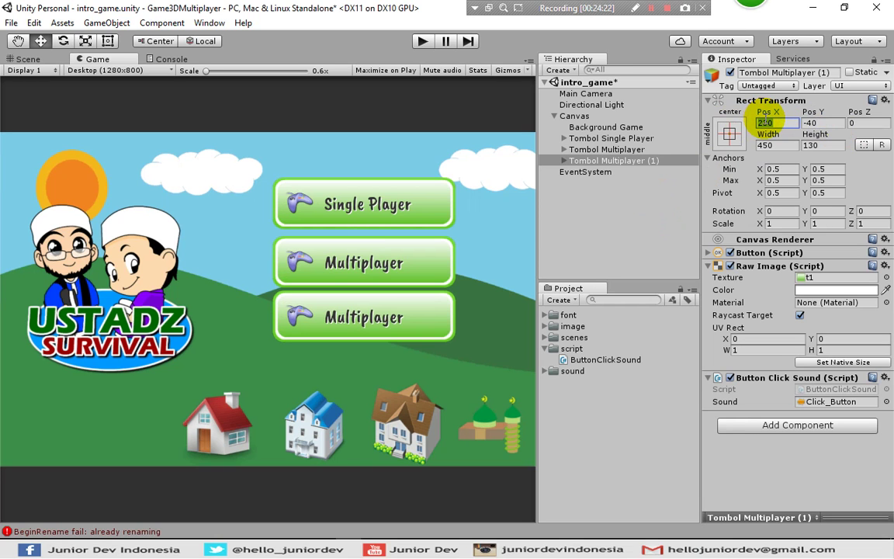
type("130")
type("100")
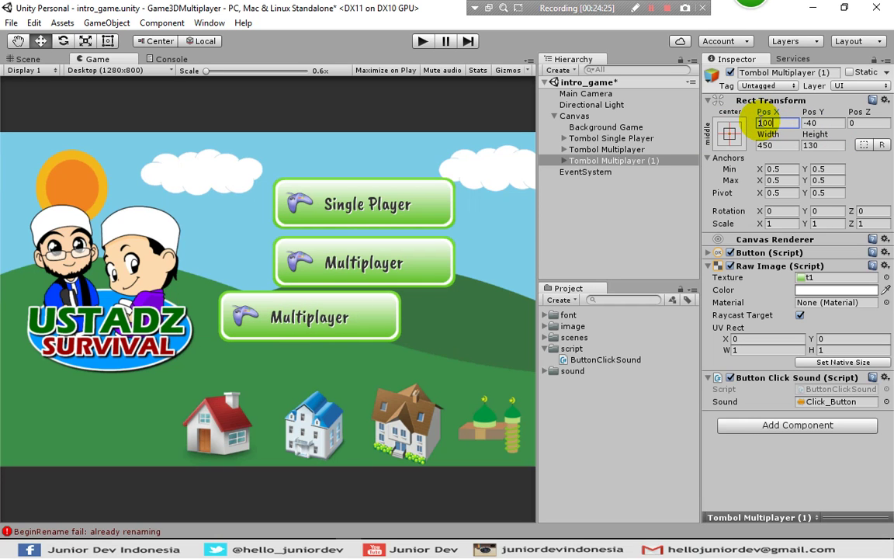
left_click(643, 225)
Resize the duplicated Multiplayer button to a width of 250 and a height of 90
left_click(564, 162)
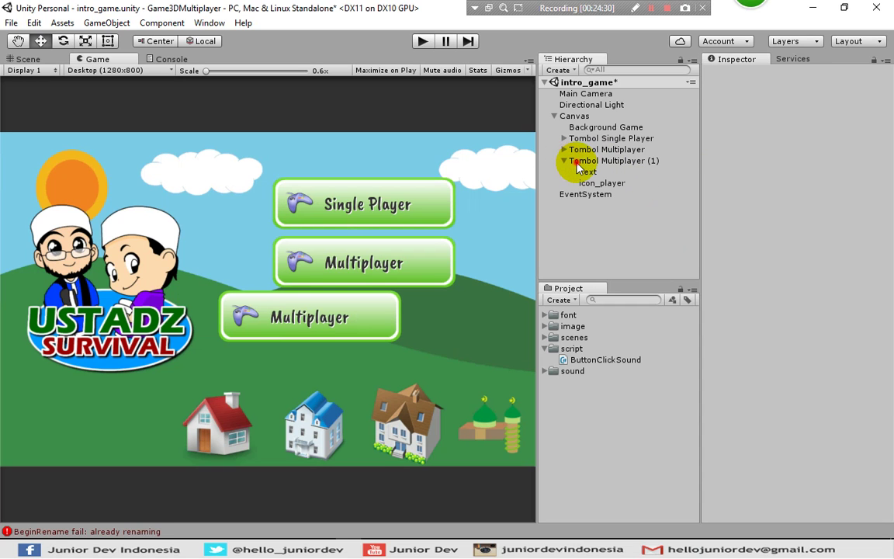
left_click(578, 163)
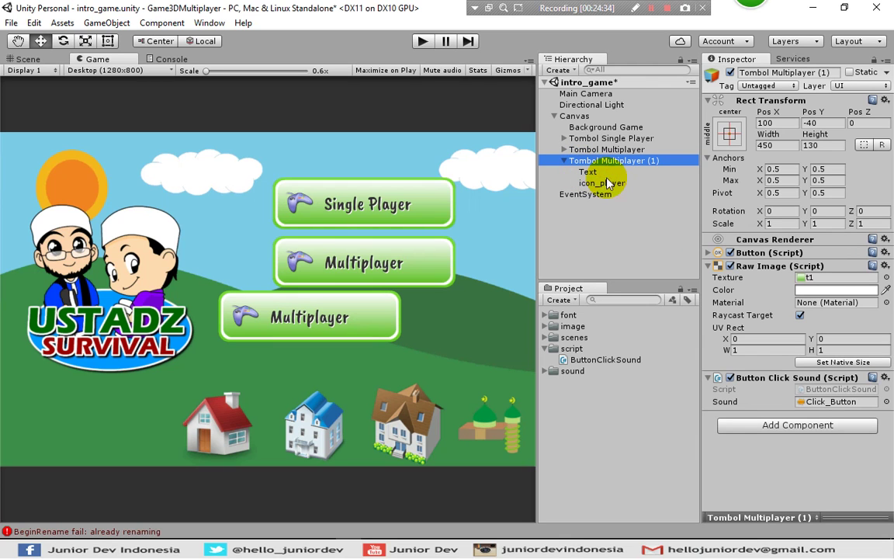
left_click(781, 145)
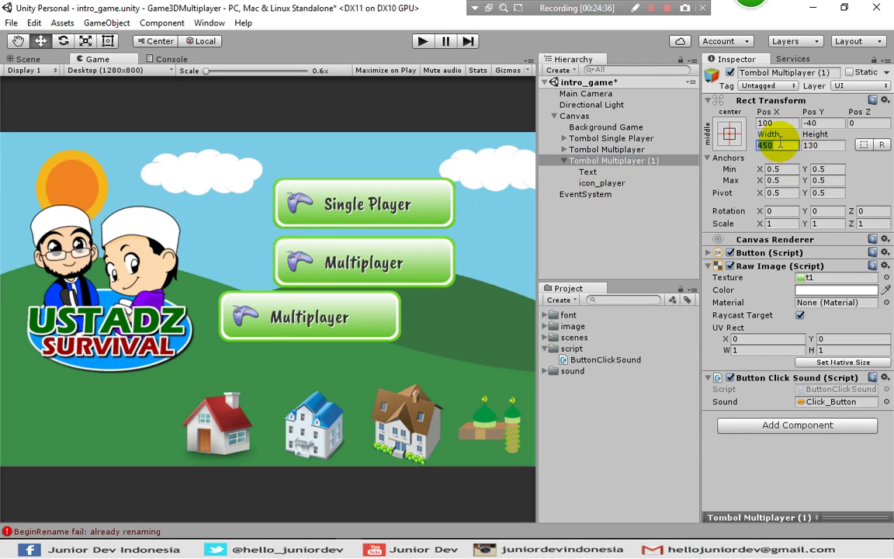
type("250")
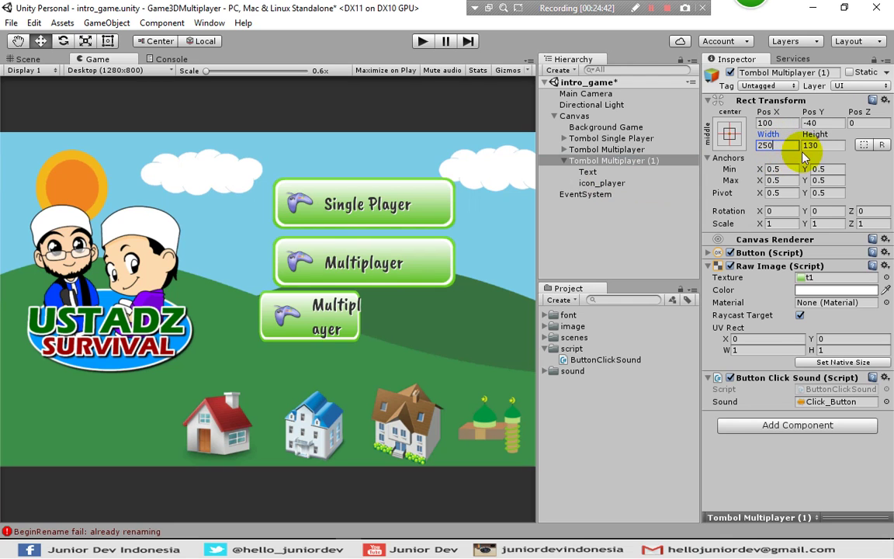
left_click(811, 146)
type("90")
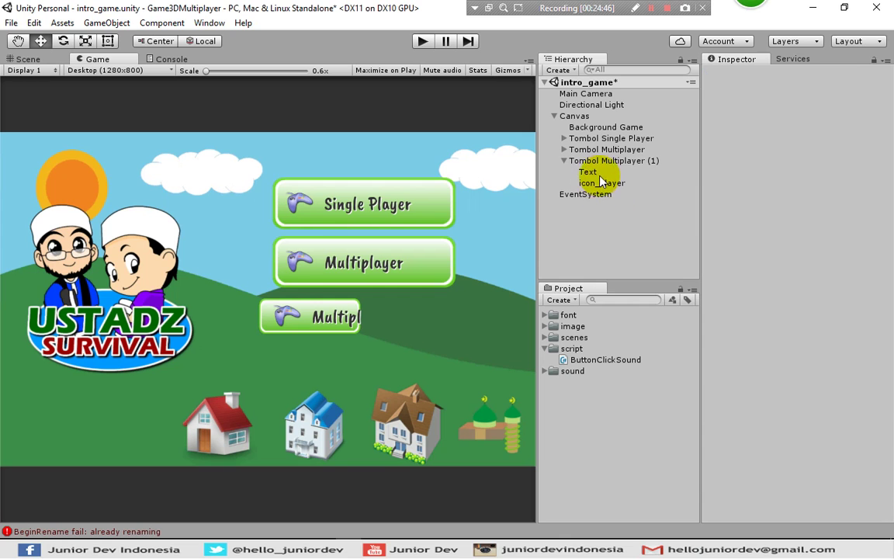
Change the duplicated button's label text to Petunjuk and set its Left offset to 80
left_click(574, 173)
left_click(763, 287)
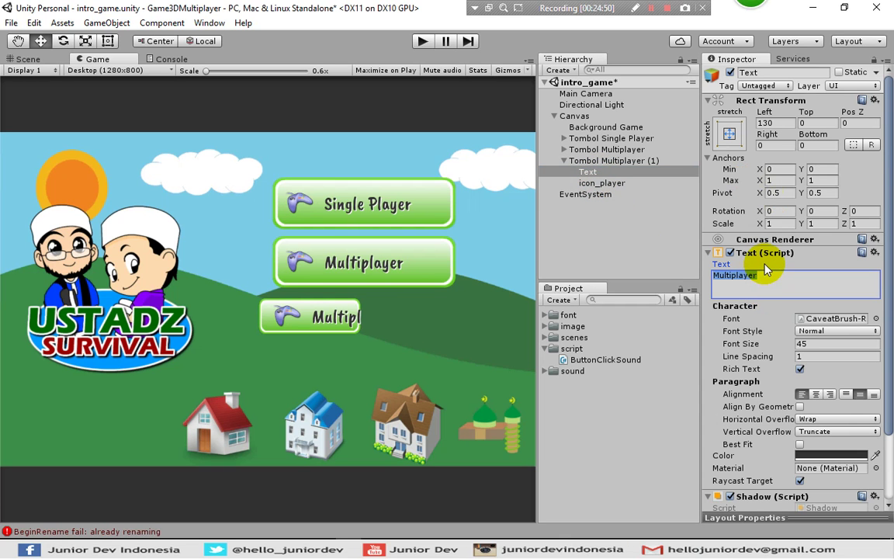
type("Petunjuk")
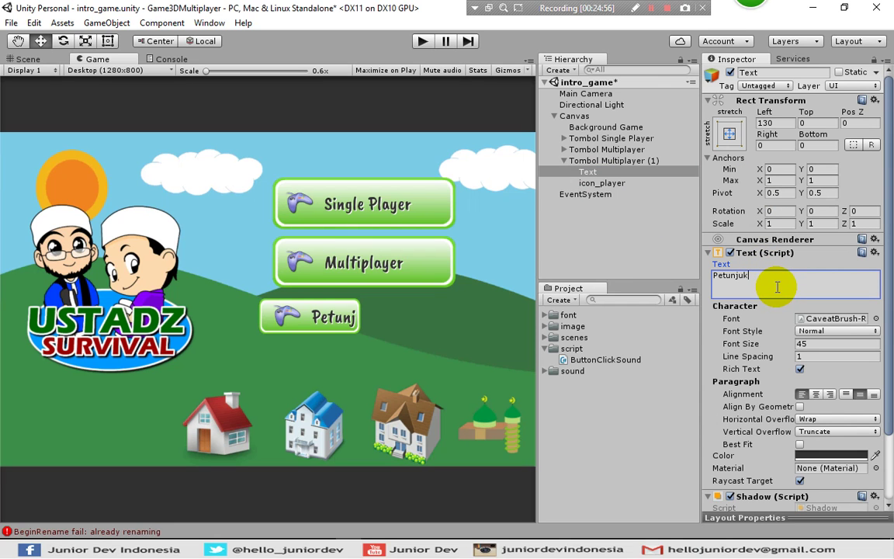
left_click(765, 122)
type("80")
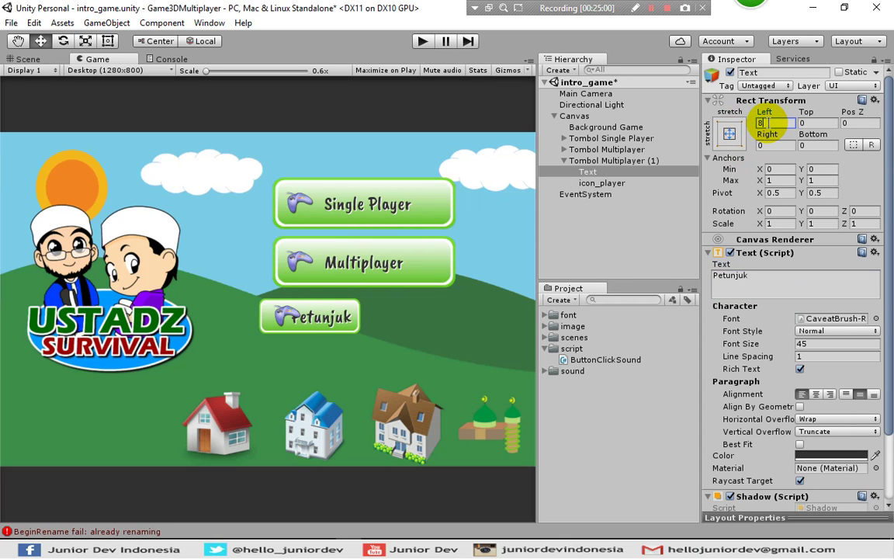
Reduce the Petunjuk label's font size, trying 30 and settling on 35
left_click(803, 343)
type("30")
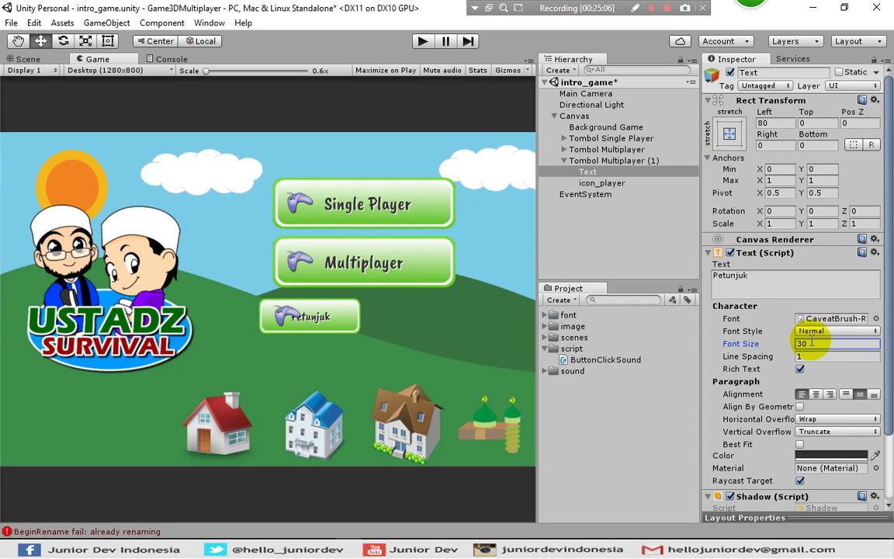
double_click(809, 344)
type("35")
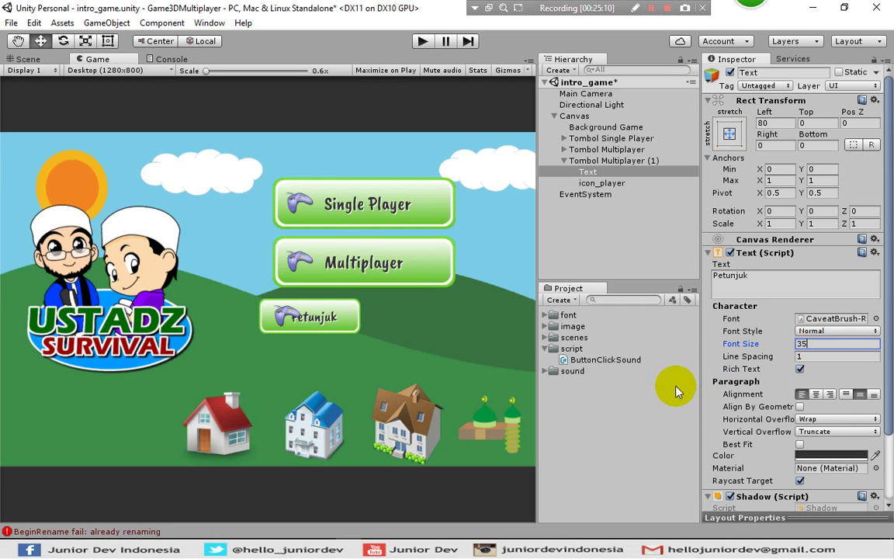
Move the Petunjuk button's icon to Pos X 20 and replace its texture with help
left_click(590, 183)
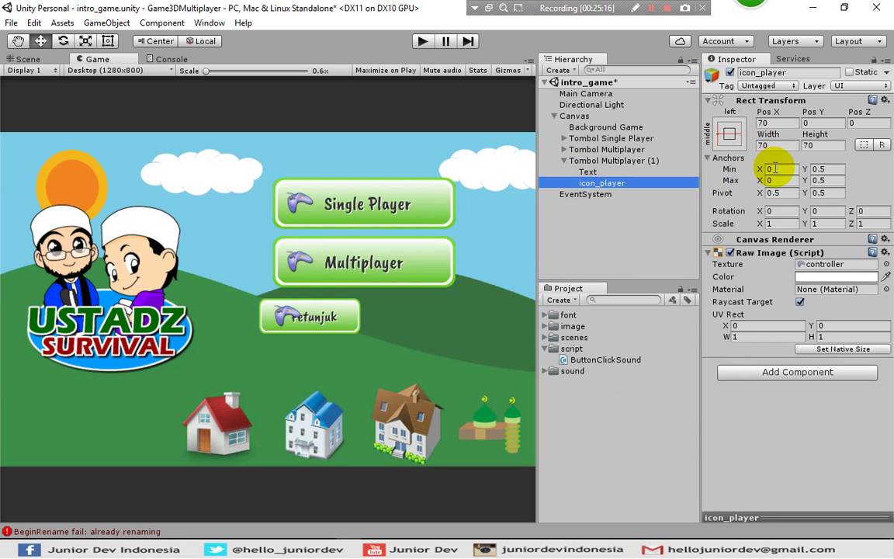
left_click(777, 126)
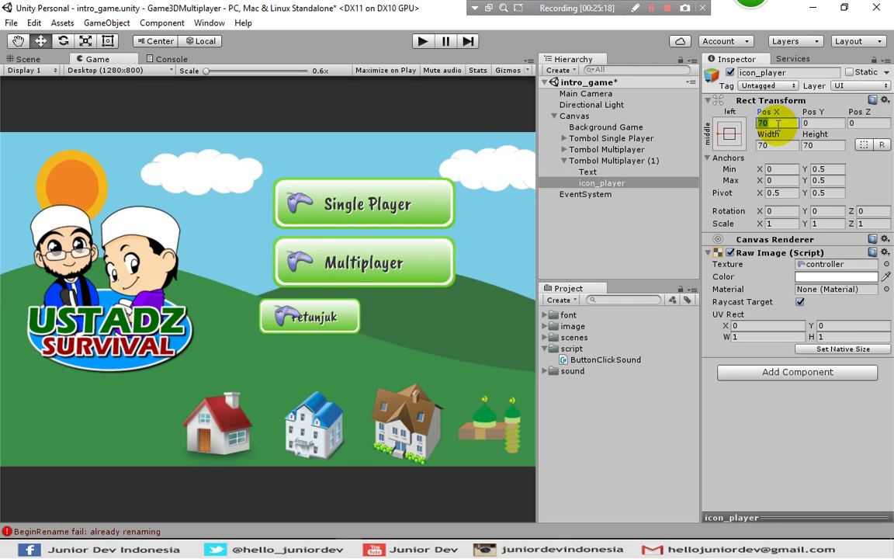
type("20")
left_click(774, 145)
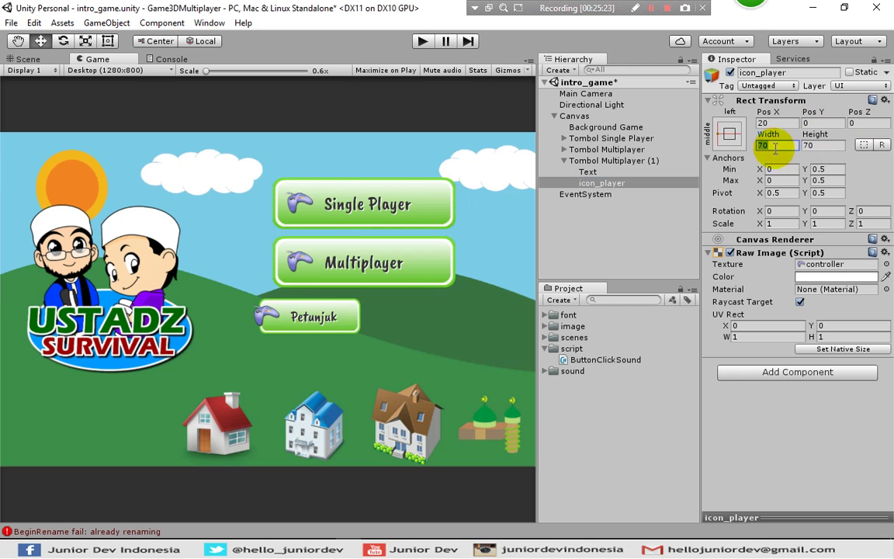
left_click(886, 264)
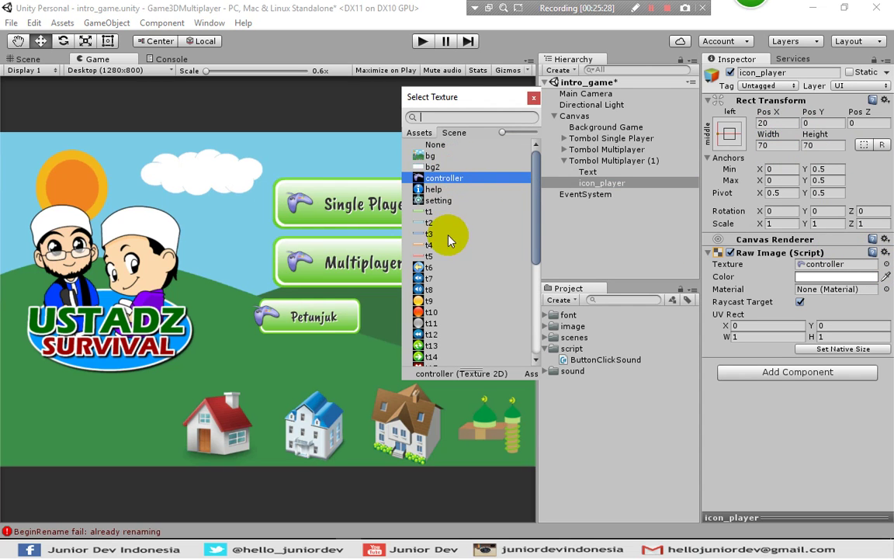
scroll(454, 271, "down", 5)
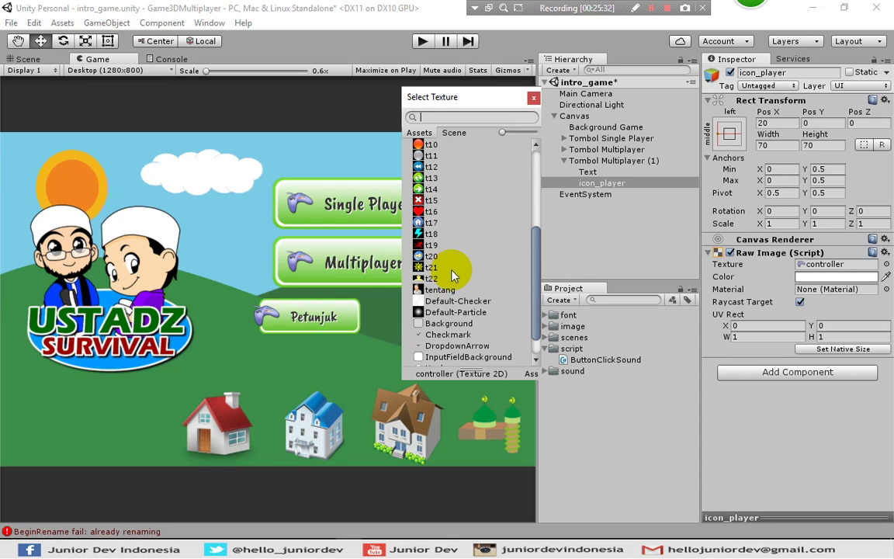
scroll(454, 247, "up", 3)
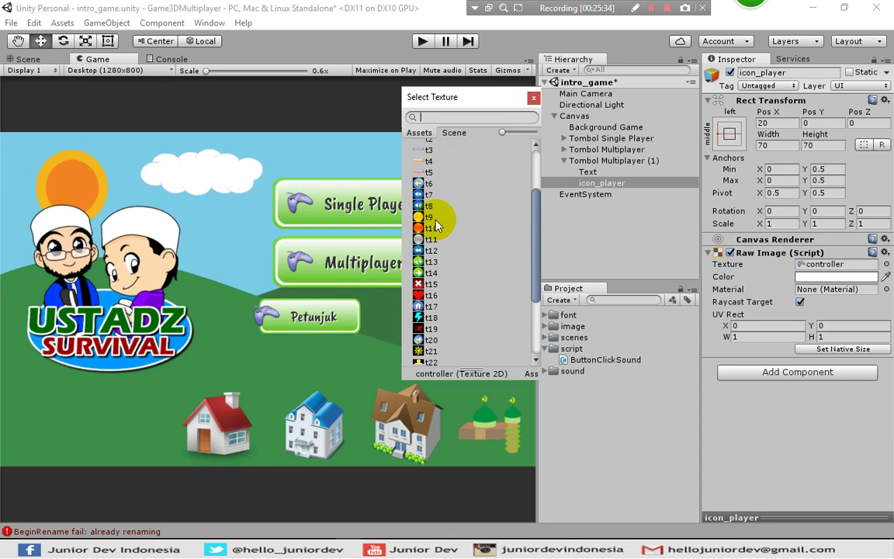
scroll(437, 218, "down", 4)
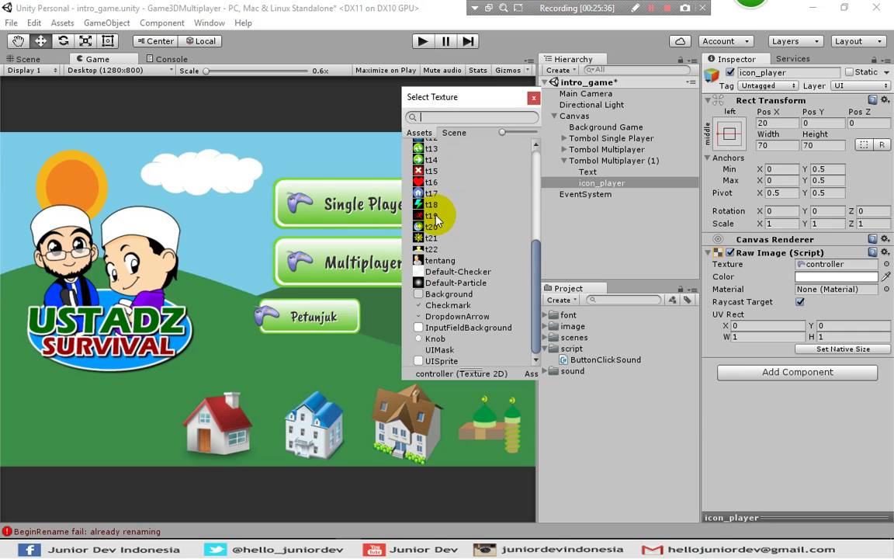
scroll(450, 220, "up", 6)
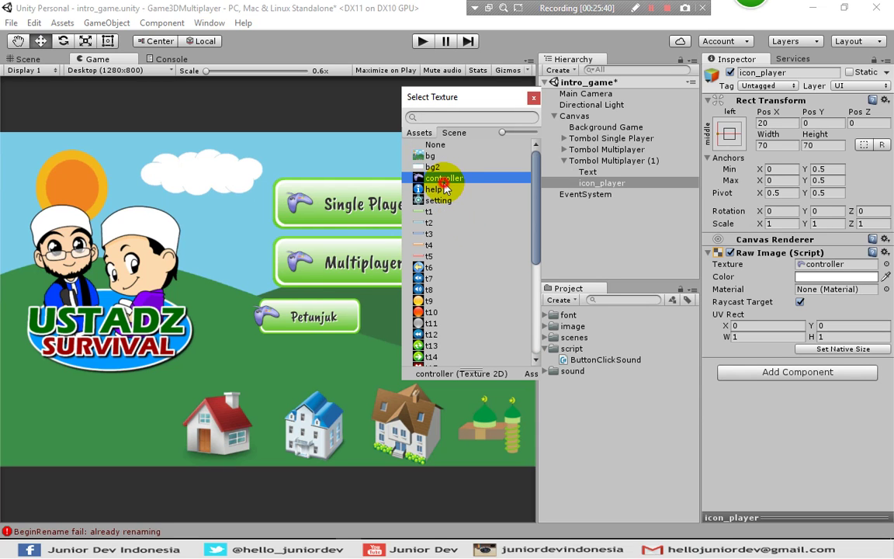
left_click(444, 189)
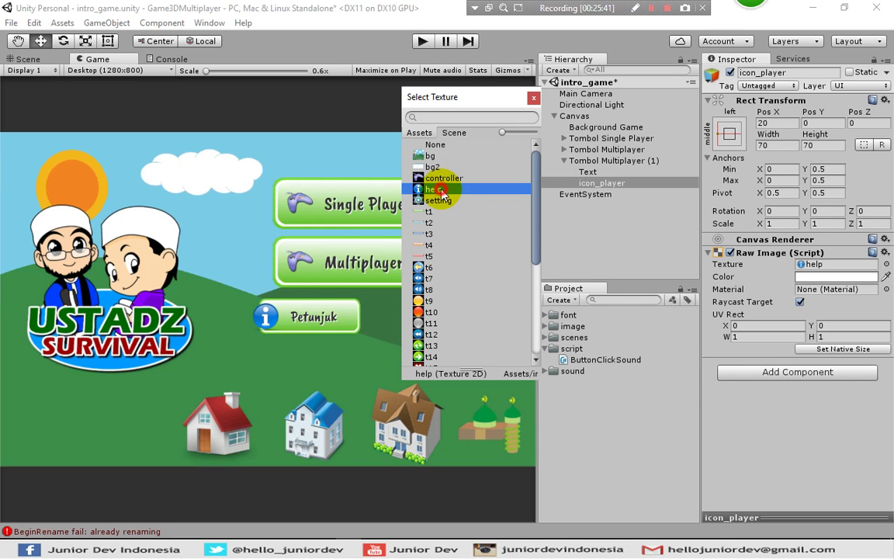
left_click(533, 98)
Resize the Petunjuk button's icon to 50 by 50 and set its Pos X to 50
left_click(773, 145)
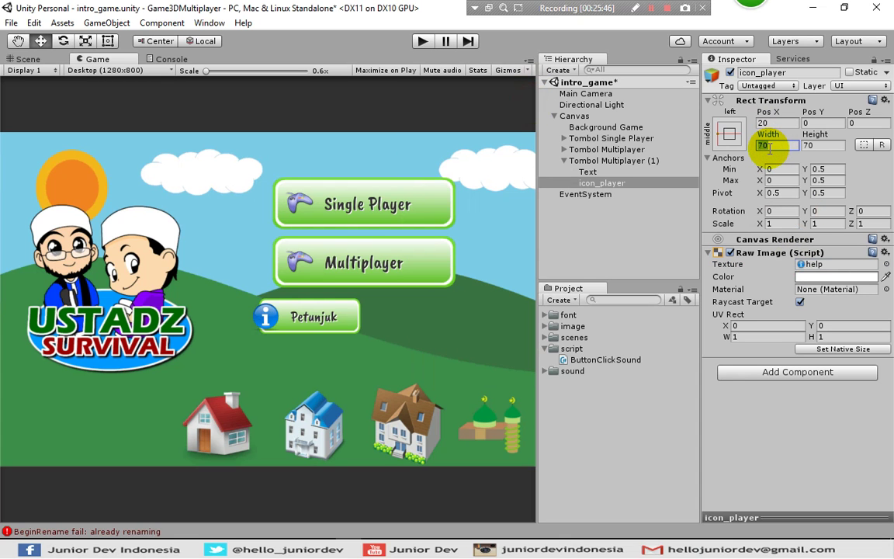
type("50")
left_click(813, 145)
type("50")
left_click(770, 123)
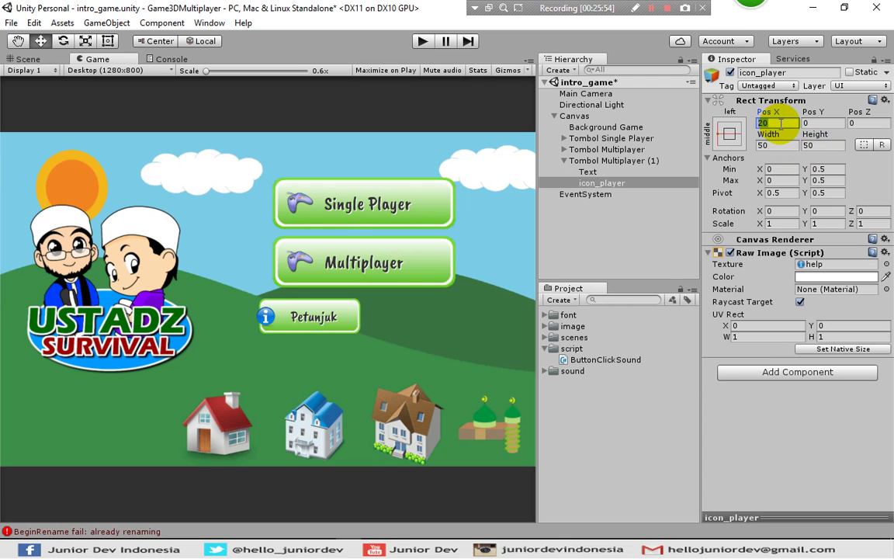
type("50")
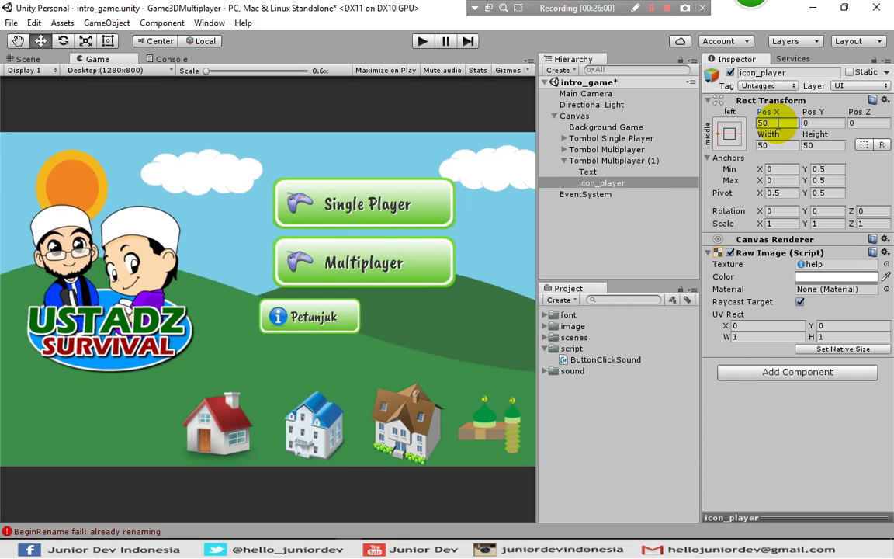
left_click(625, 221)
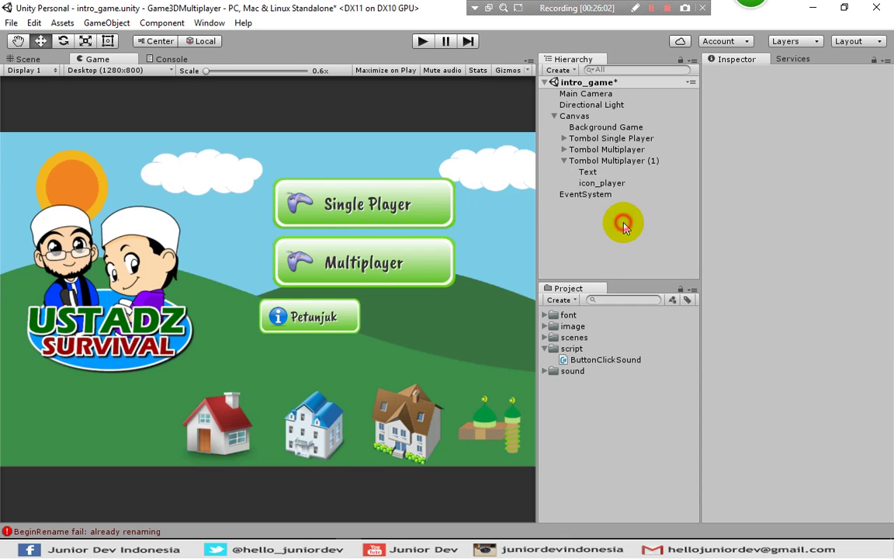
Rename the Tombol Multiplayer (1) object as Tombol Petunjuk
left_click(612, 163)
left_click(613, 162)
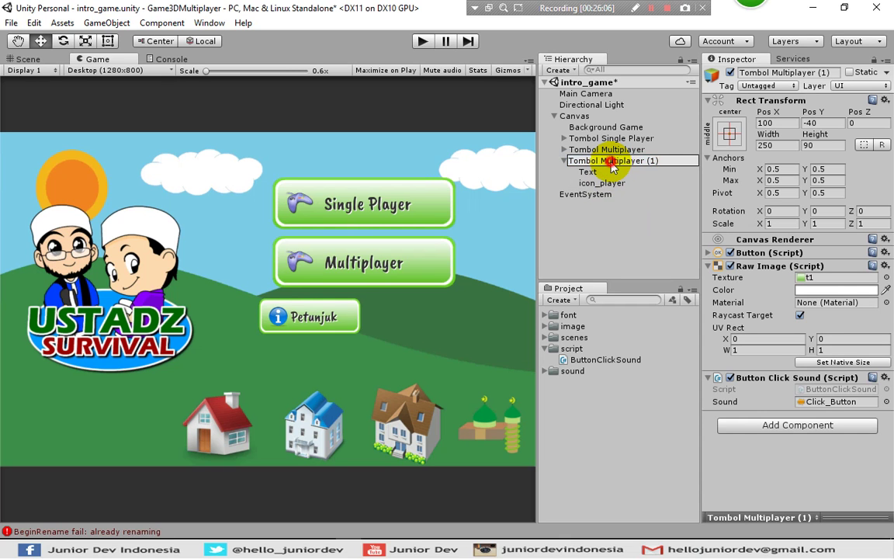
left_click_drag(600, 160, 672, 169)
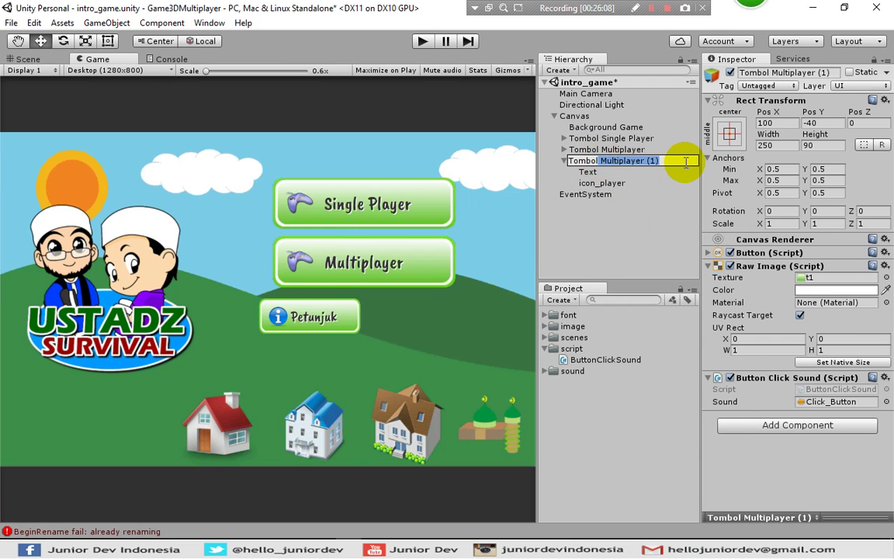
key("BackSpace")
type("Petunjuk")
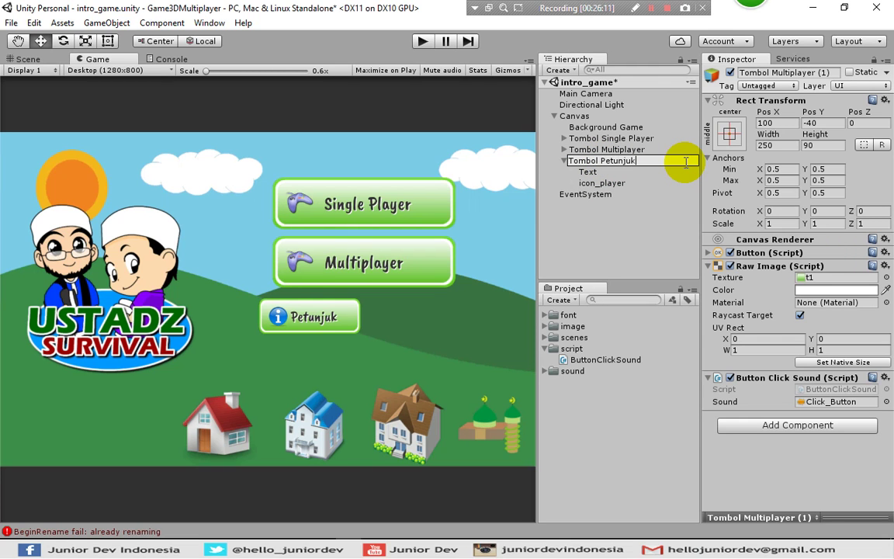
key("Return")
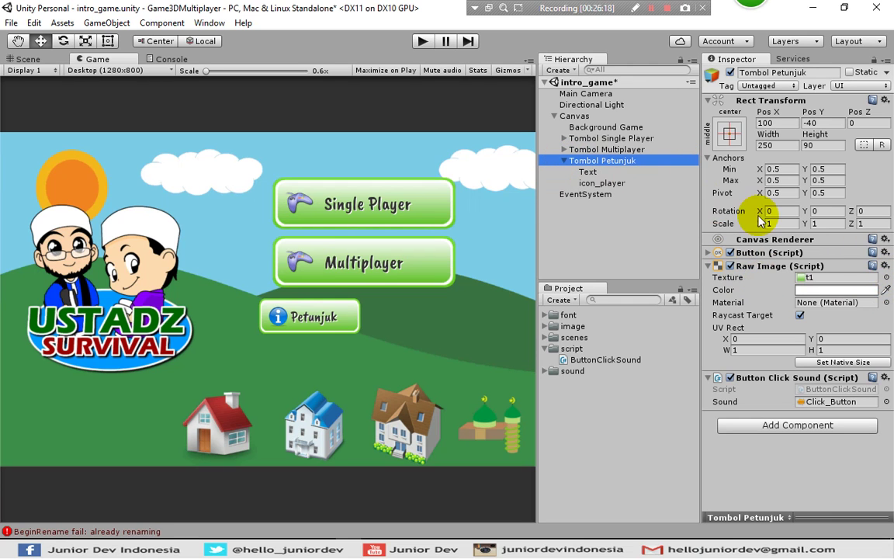
Replace the Tombol Petunjuk button's background texture with t2
left_click(886, 277)
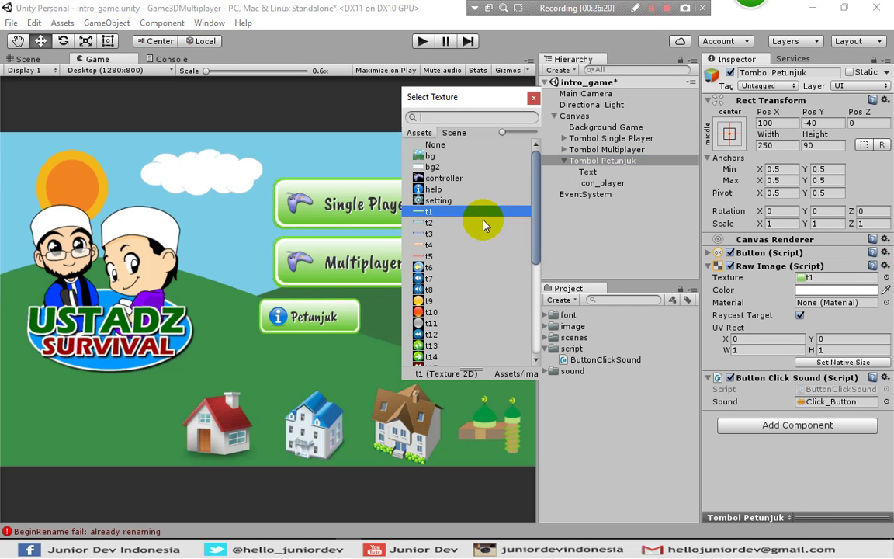
left_click(441, 223)
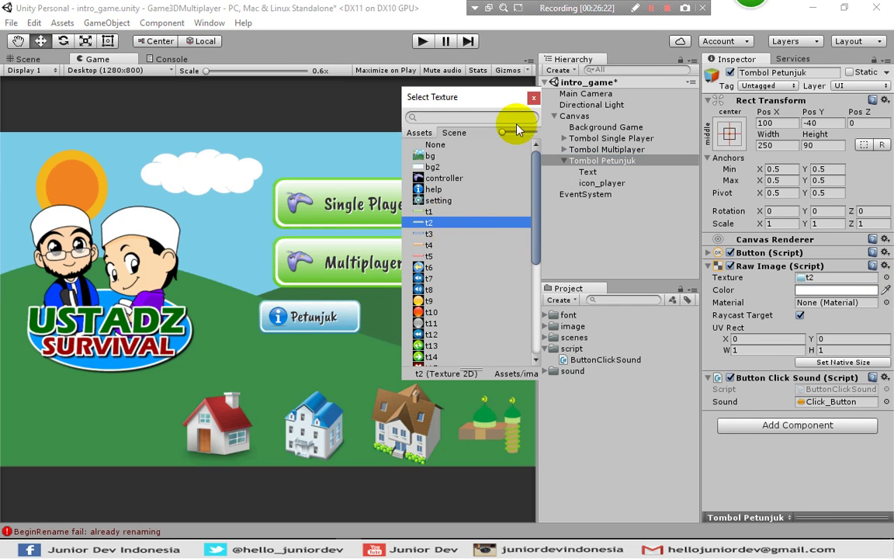
left_click(534, 97)
left_click(619, 248)
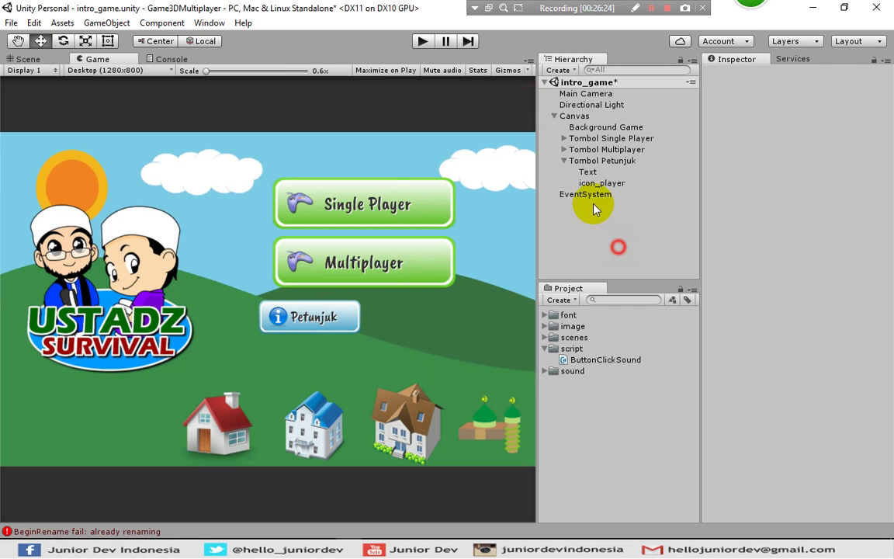
Collapse Tombol Petunjuk in the hierarchy and duplicate it
left_click(564, 161)
left_click(575, 162)
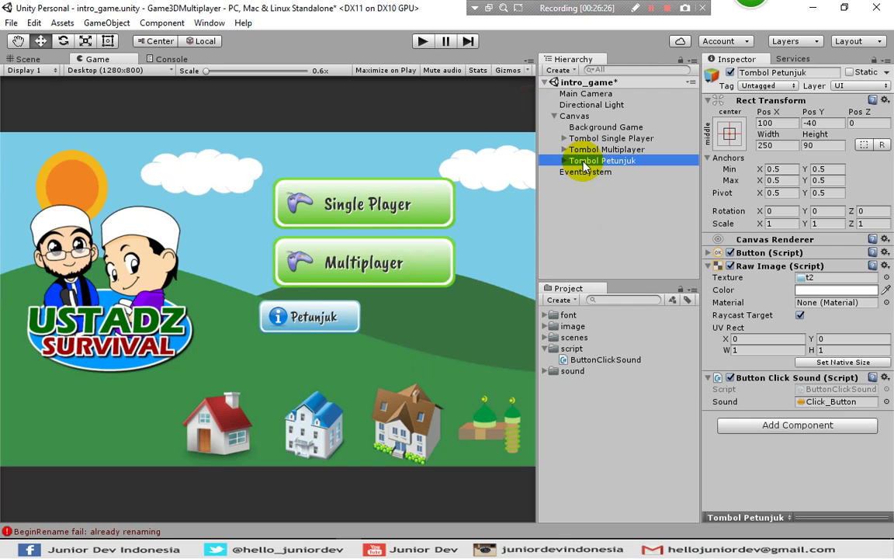
right_click(584, 163)
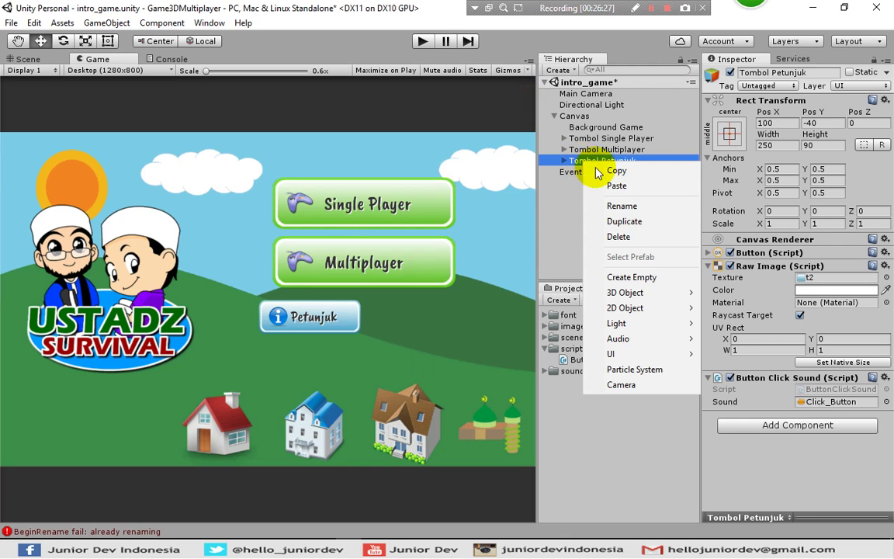
left_click(625, 222)
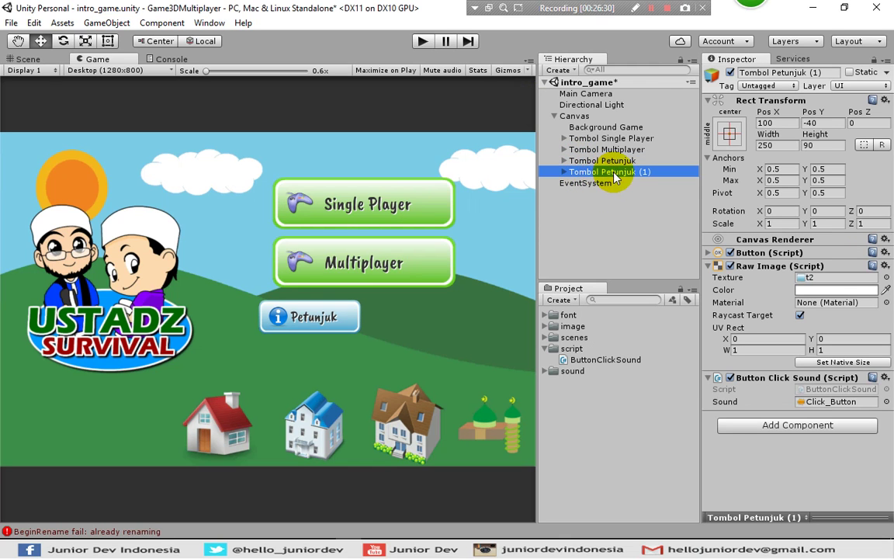
Rename the duplicated Petunjuk button object as Tombol Pengaturan
left_click(614, 172)
left_click(609, 172)
left_click_drag(602, 172, 665, 172)
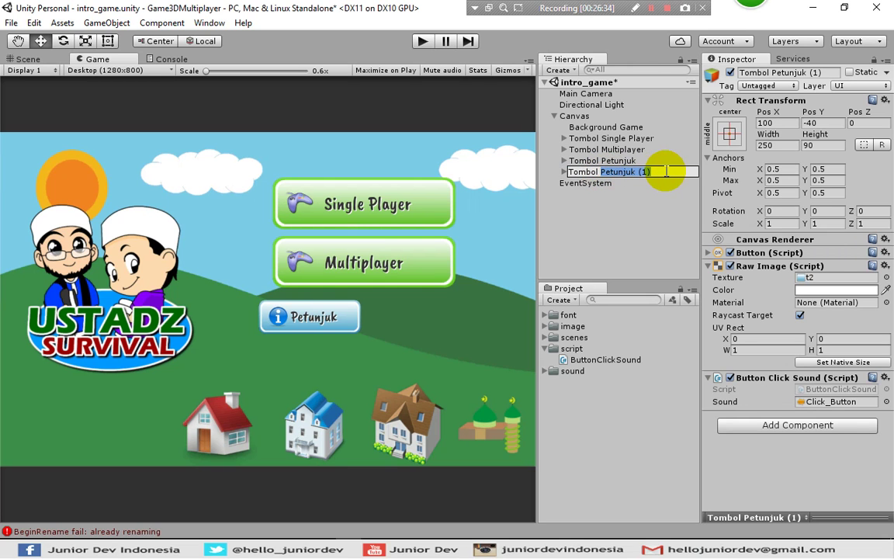
type("Pengatura")
key("Return")
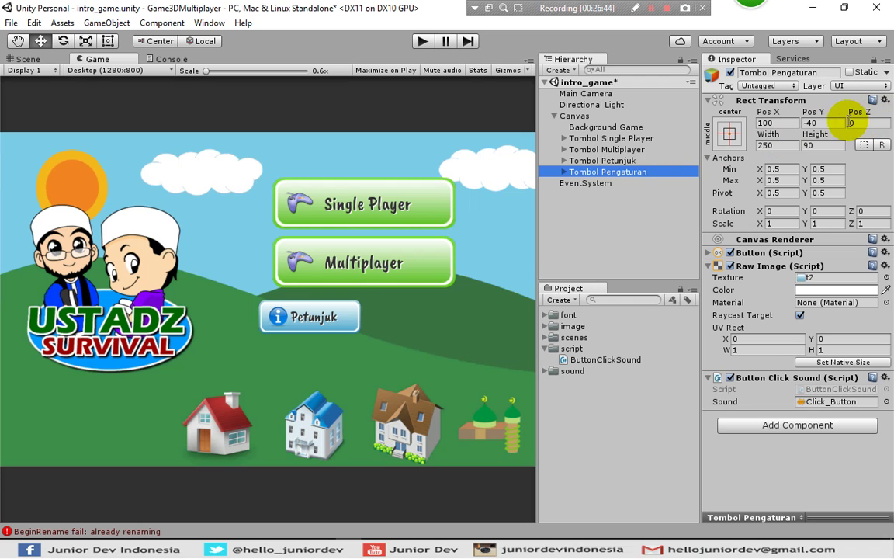
Set the Tombol Pengaturan button's X position to 360 and save the scene
left_click(765, 122)
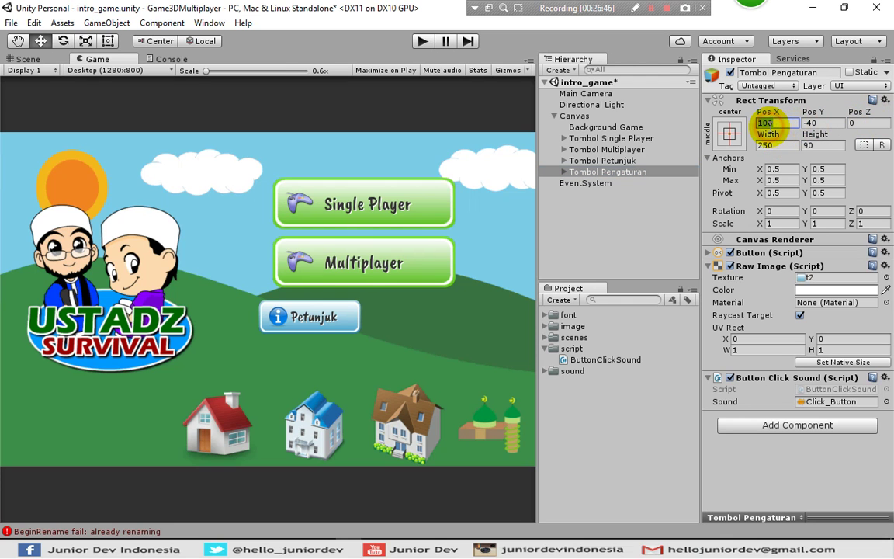
type("360")
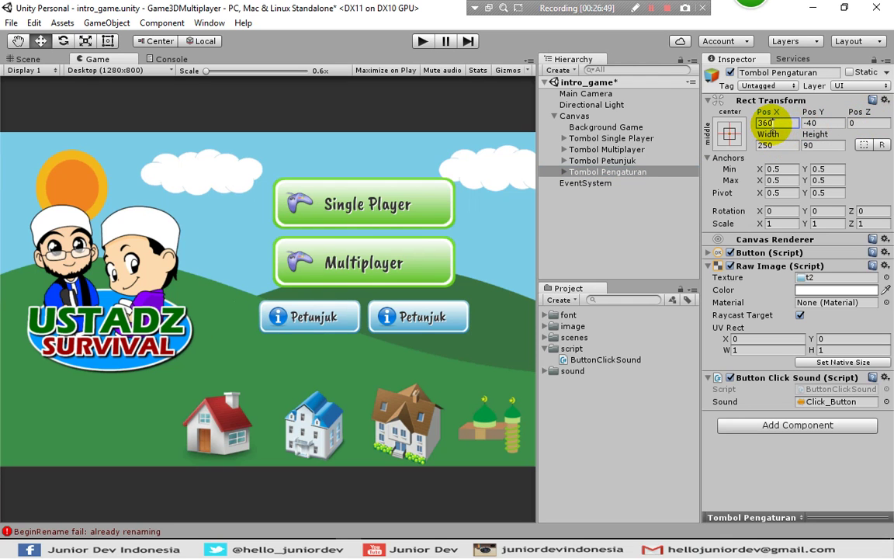
key("ctrl+s")
Expand Tombol Pengaturan in the hierarchy and replace its background texture with t3
left_click(569, 169)
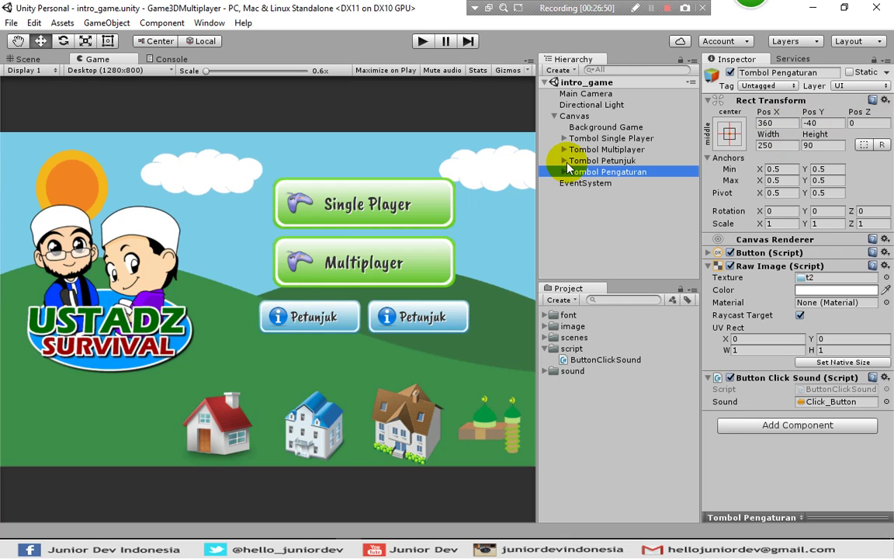
left_click(564, 172)
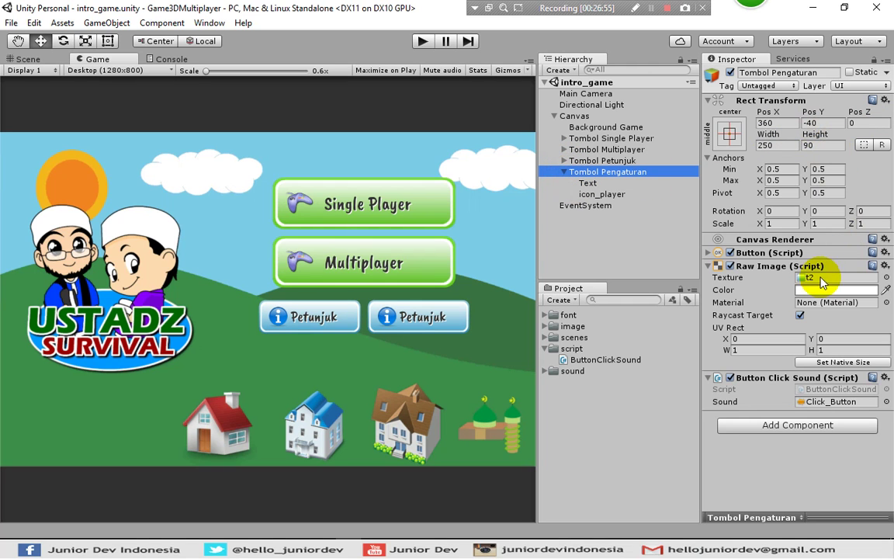
left_click(887, 278)
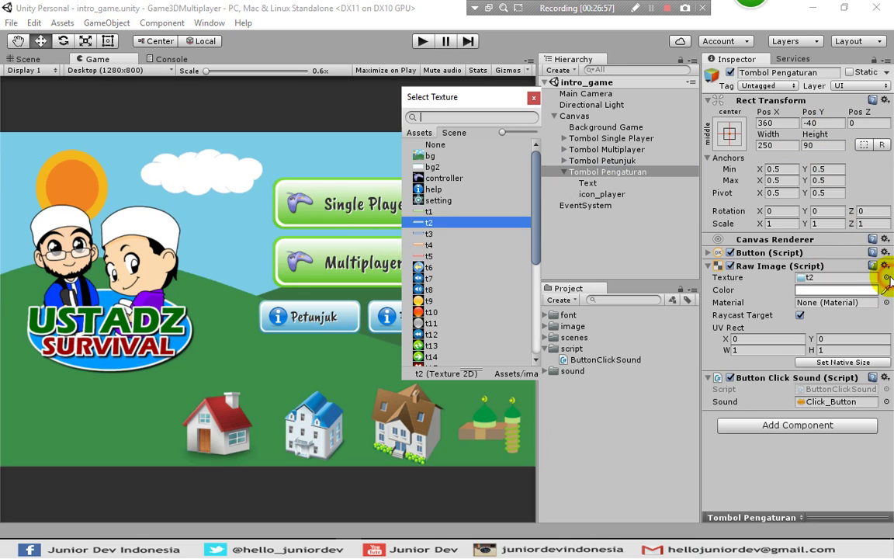
left_click(432, 237)
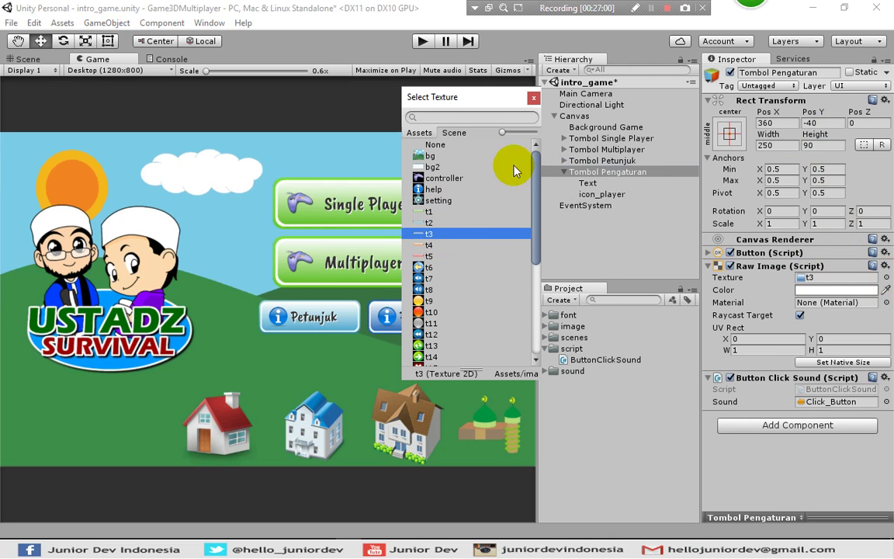
left_click(532, 98)
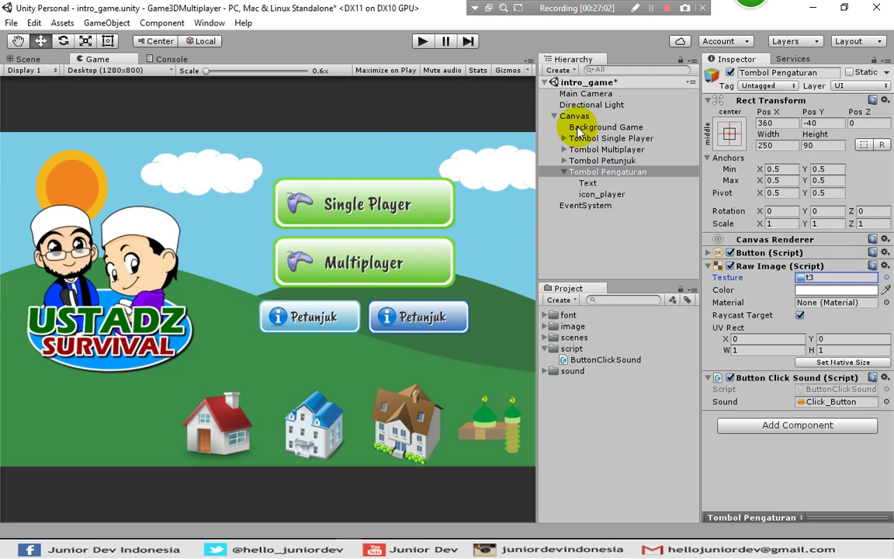
Change the Tombol Pengaturan button's label text to Pengaturan
left_click(589, 184)
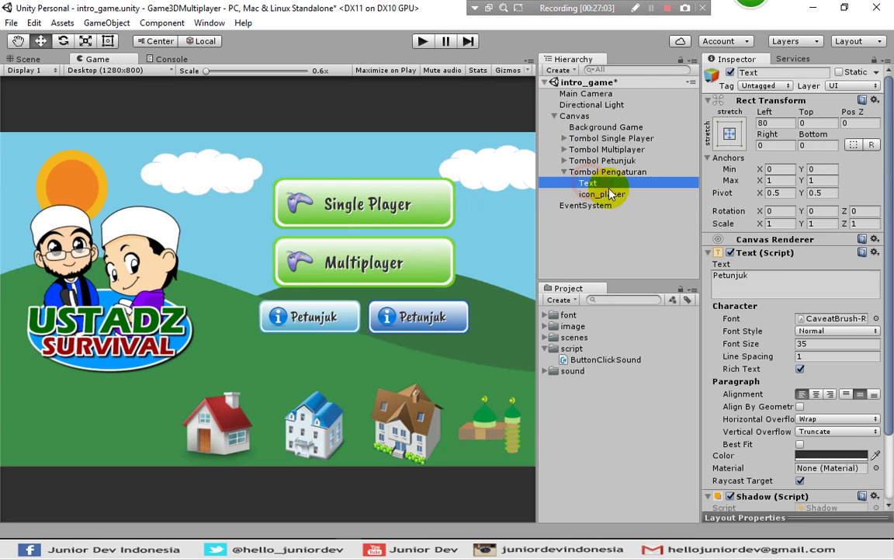
left_click(770, 281)
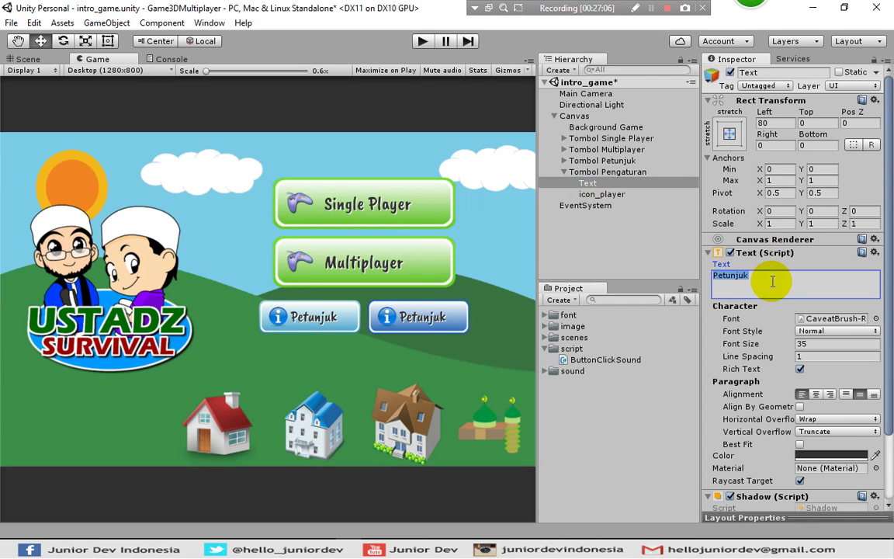
type("Pengaturan")
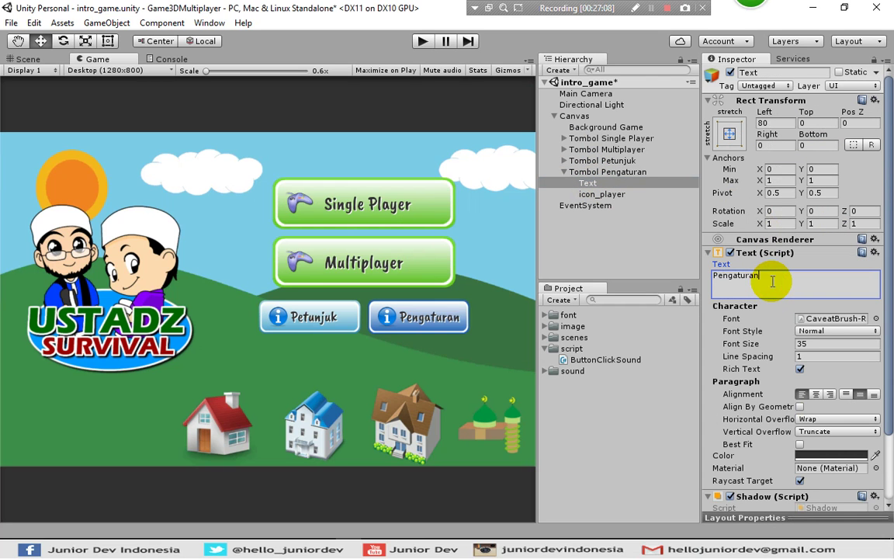
Replace the texture of the icon_player image inside Tombol Pengaturan with the setting texture
left_click(619, 196)
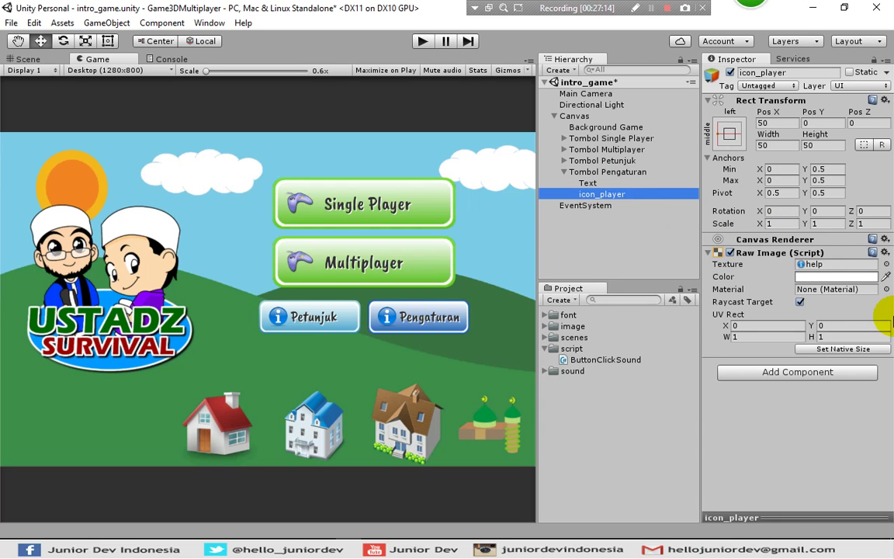
left_click(887, 264)
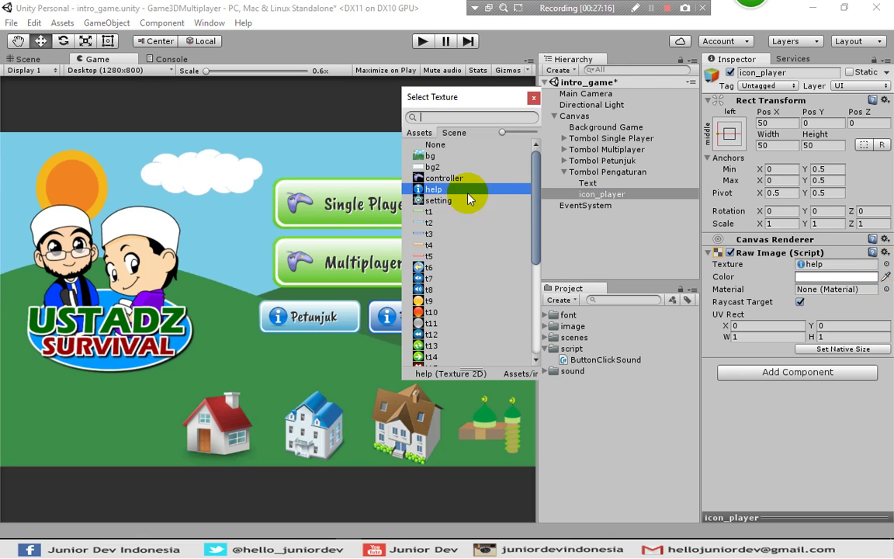
left_click(439, 200)
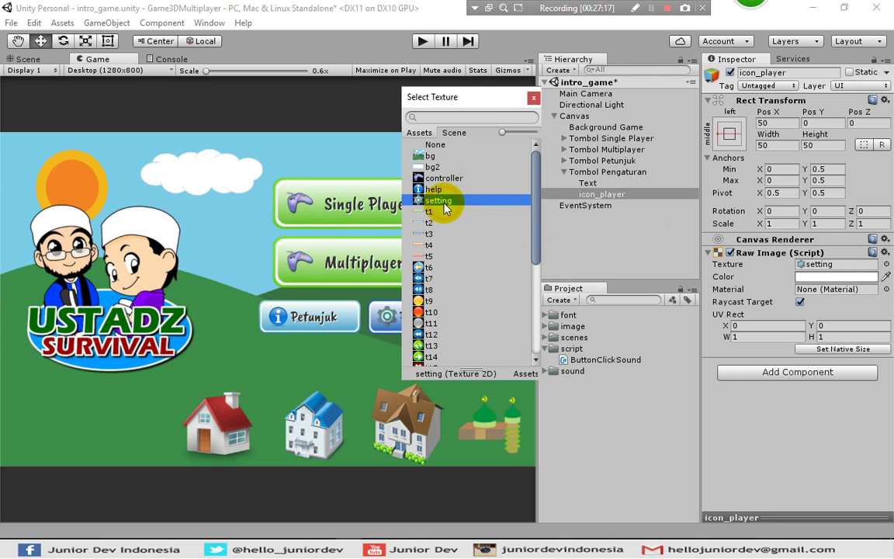
left_click(533, 98)
left_click(614, 235)
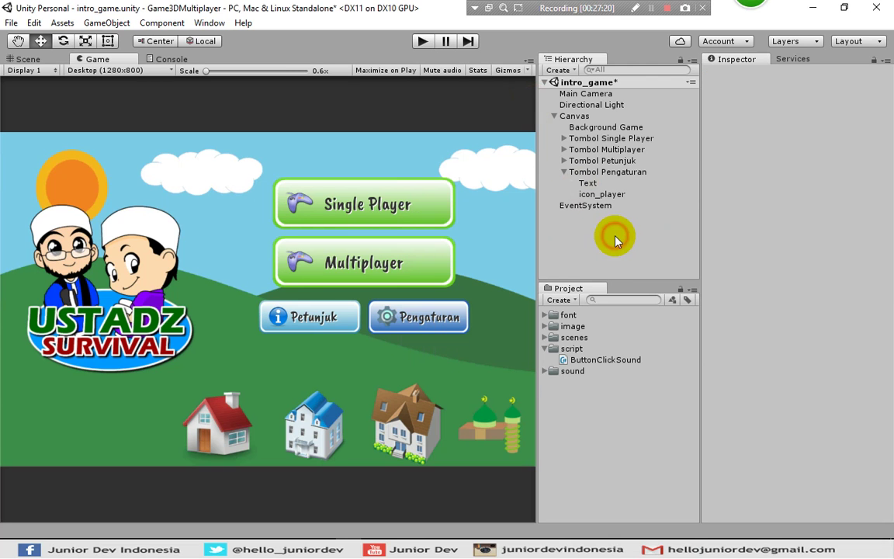
Collapse Tombol Pengaturan in the hierarchy and duplicate it
left_click(564, 171)
right_click(582, 172)
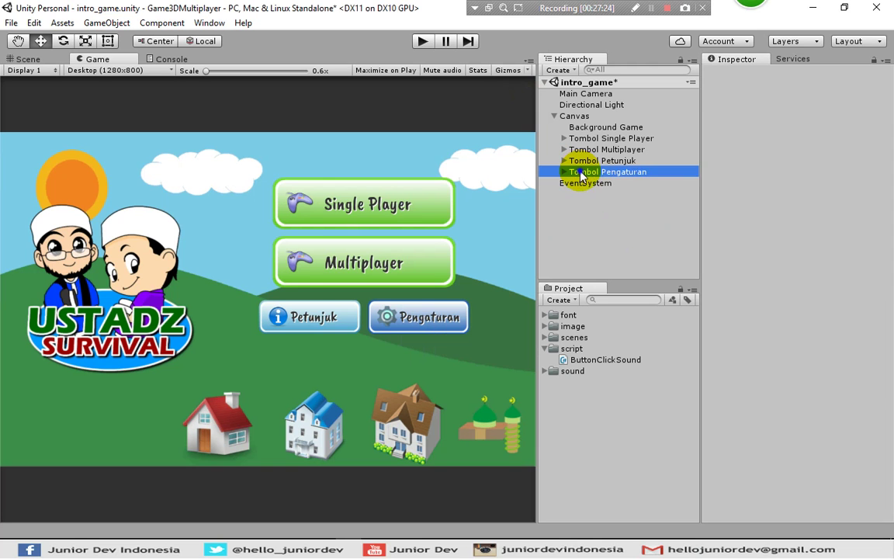
left_click(613, 231)
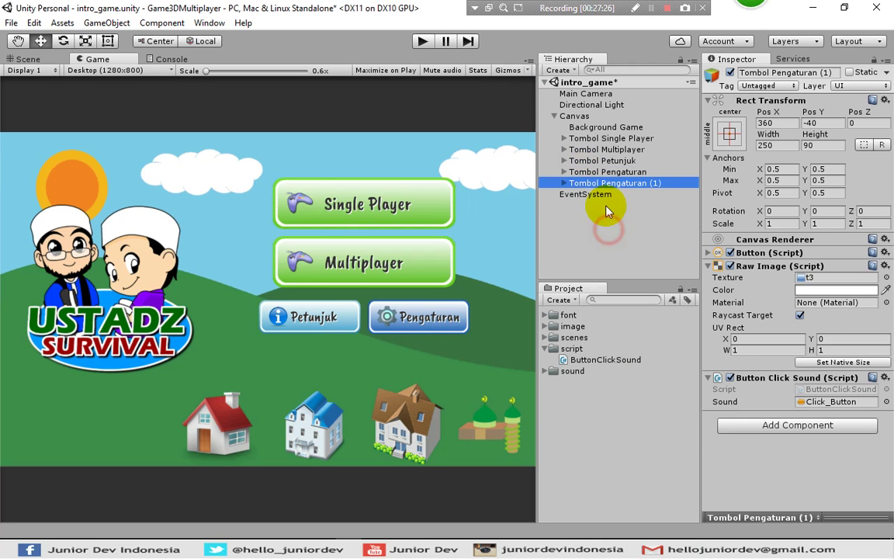
Rename the duplicated Pengaturan button object as Tombol Tentang
left_click(603, 185)
left_click(602, 184)
left_click_drag(602, 184, 674, 184)
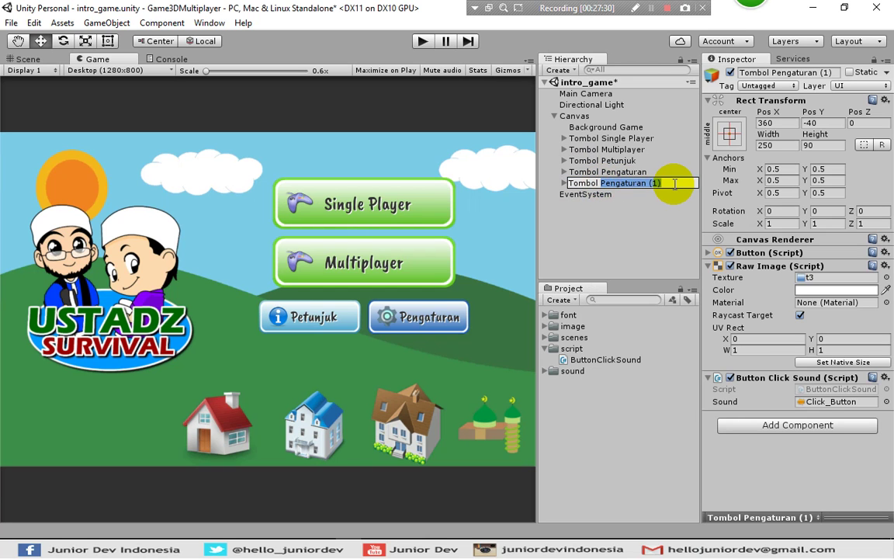
type("Tentang")
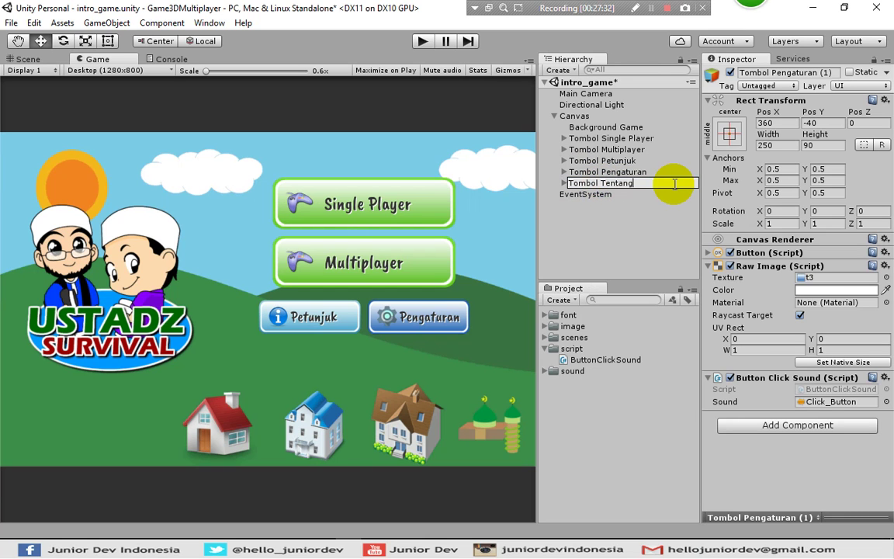
key("Return")
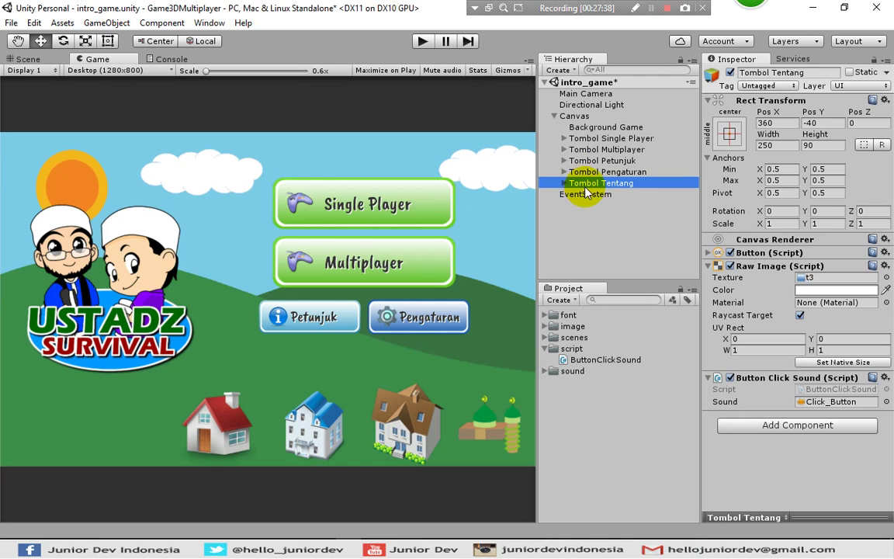
Position the Tombol Tentang button at X 100 and Y -140, below the Petunjuk button
left_click(766, 122)
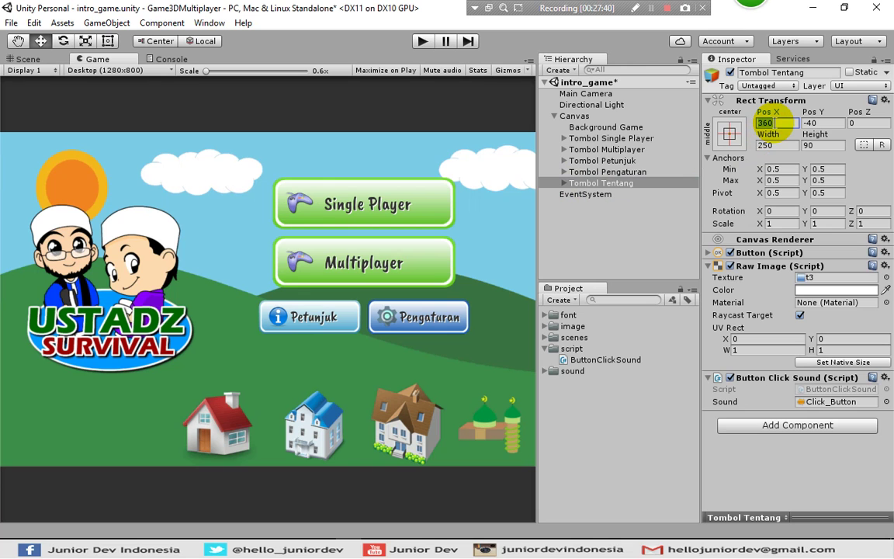
type("100")
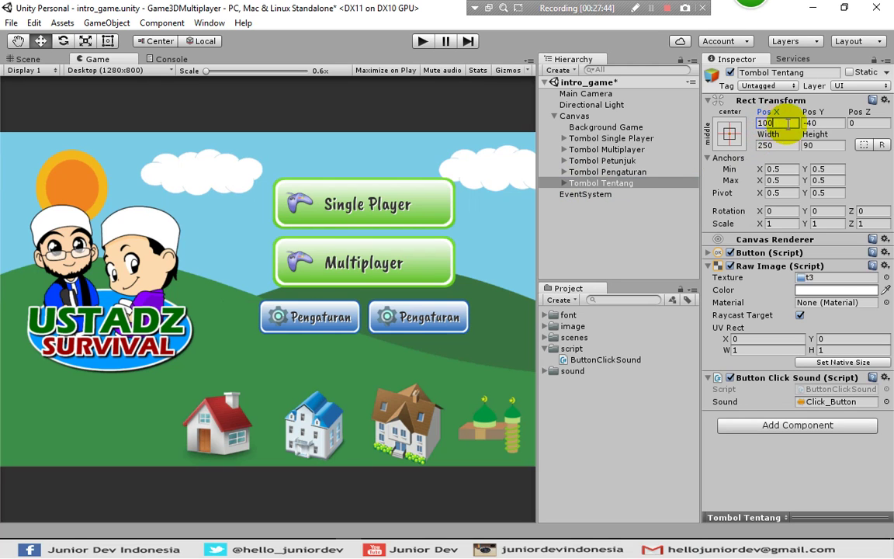
left_click(832, 123)
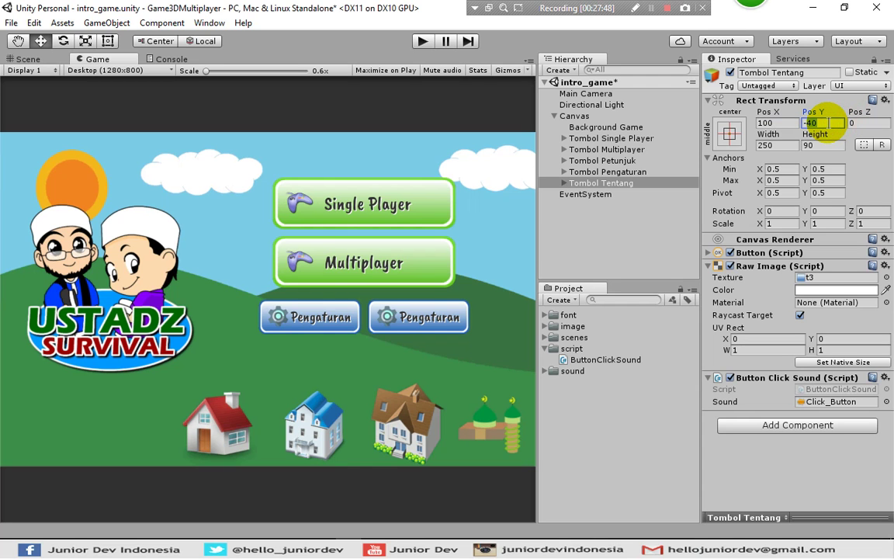
type("-150")
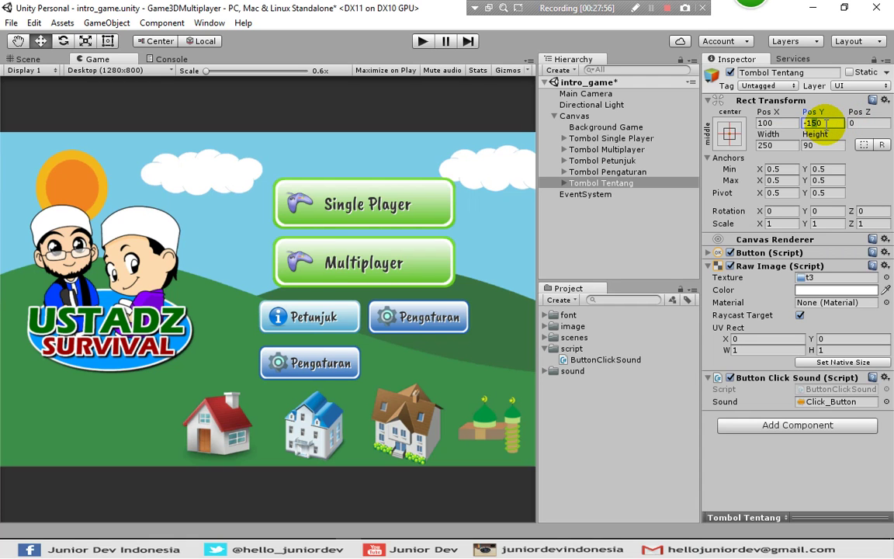
type("-140")
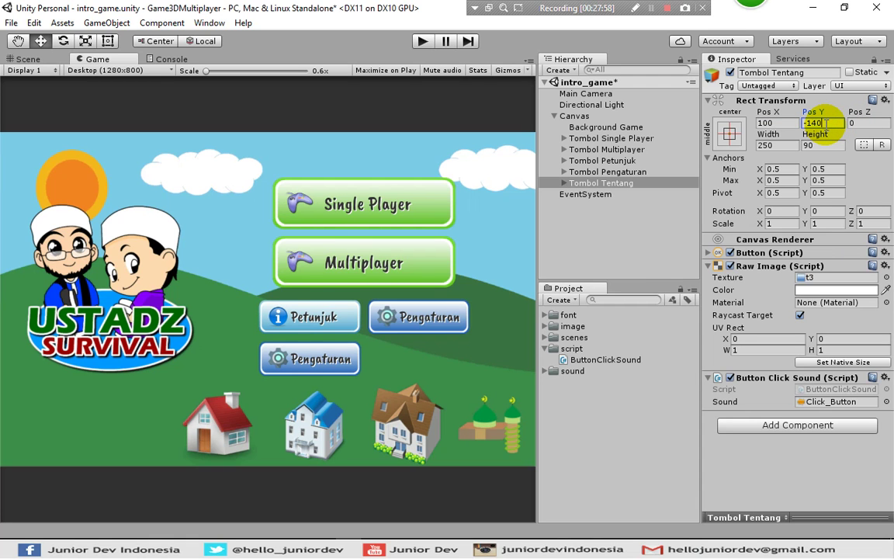
left_click(654, 215)
Expand Tombol Tentang in the hierarchy and replace its background texture with t4
left_click(564, 183)
left_click(572, 184)
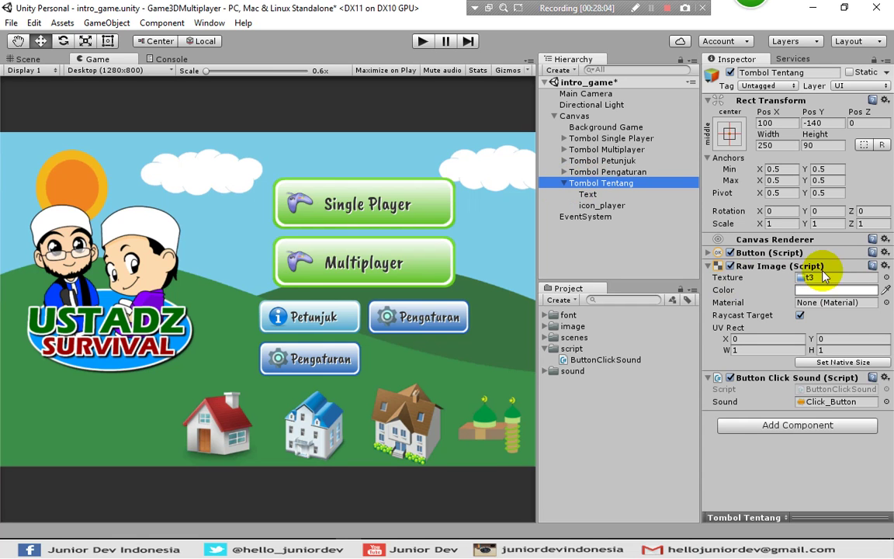
left_click(886, 277)
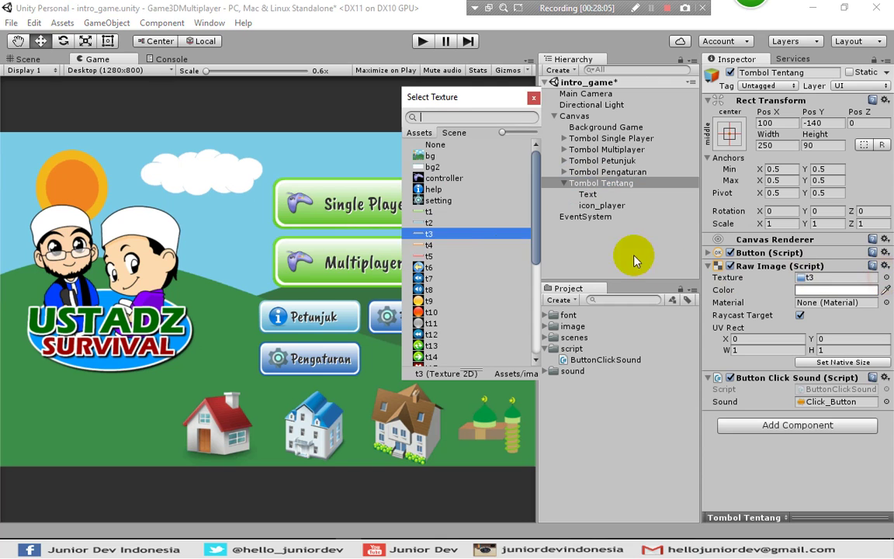
left_click(427, 245)
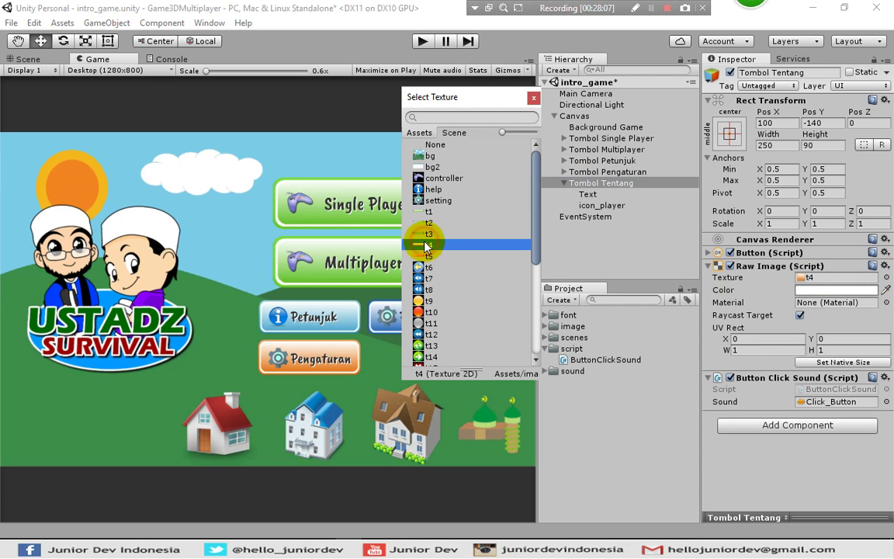
left_click(534, 98)
Change the Tombol Tentang button's label text to Tentang
left_click(590, 195)
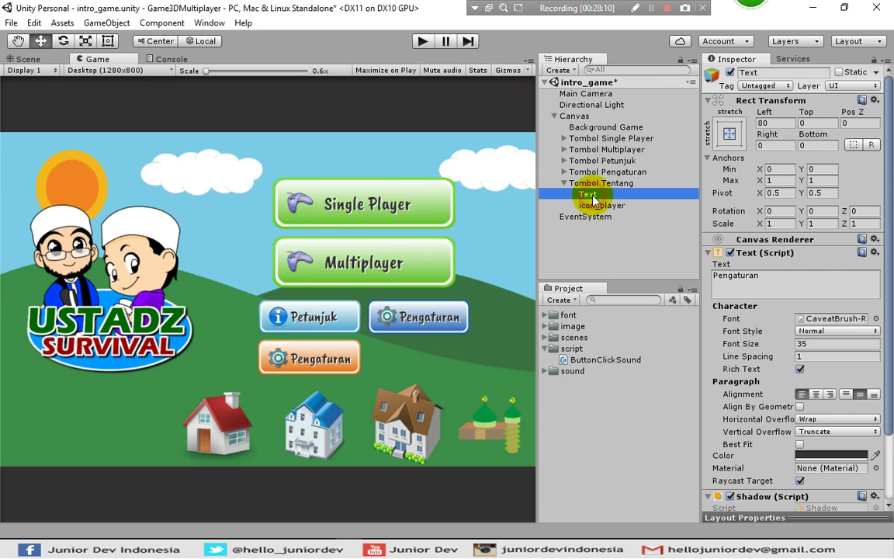
left_click(757, 274)
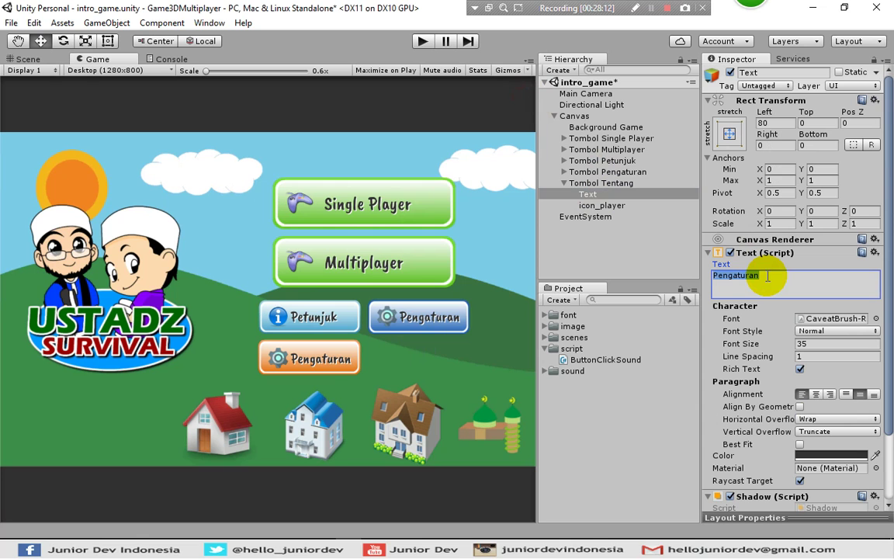
type("Tentang")
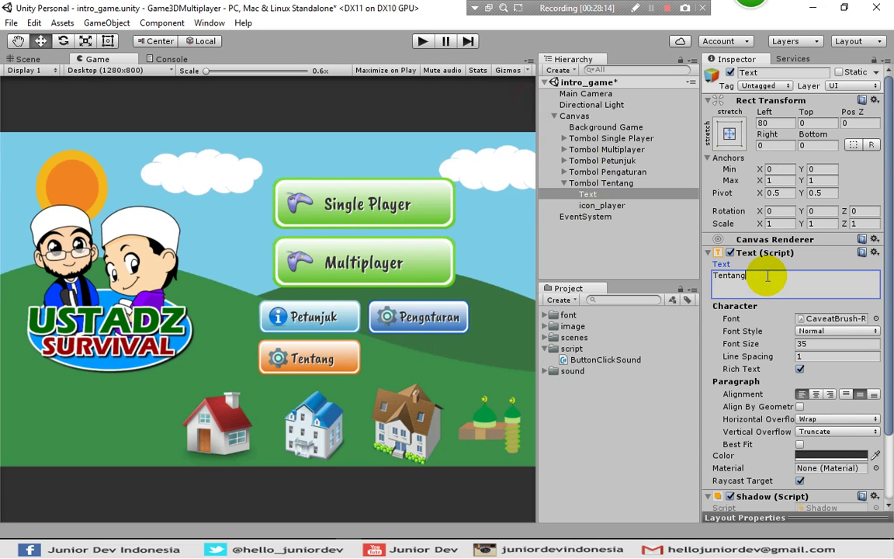
Replace the texture of the icon_player image inside Tombol Tentang with the tentang texture
left_click(626, 205)
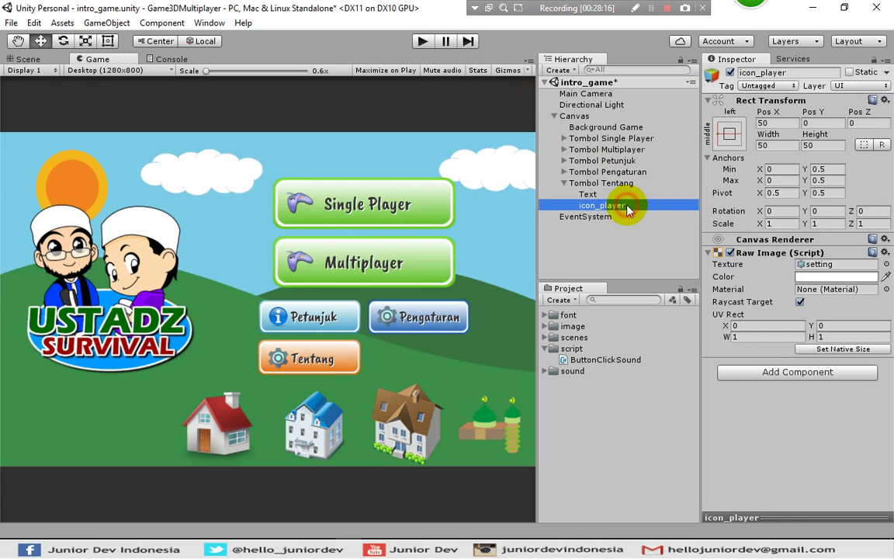
left_click(887, 264)
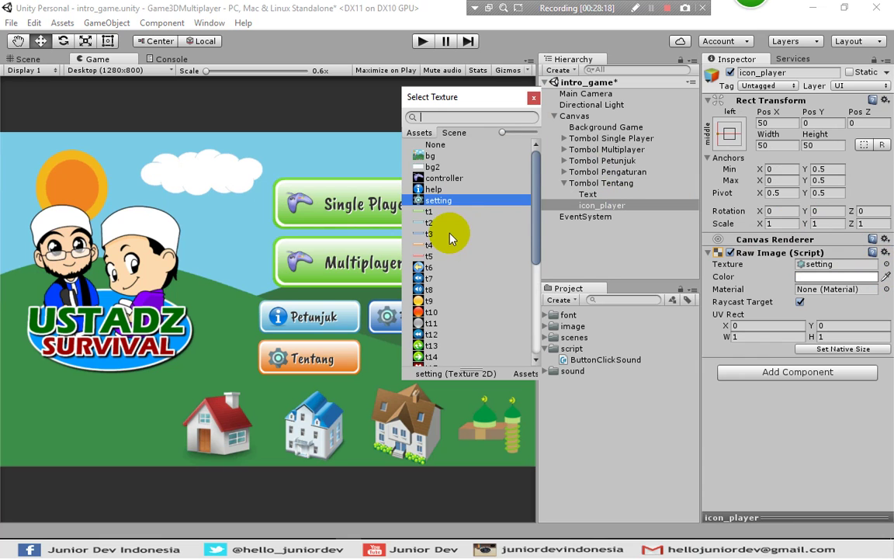
scroll(449, 239, "down", 5)
left_click(447, 262)
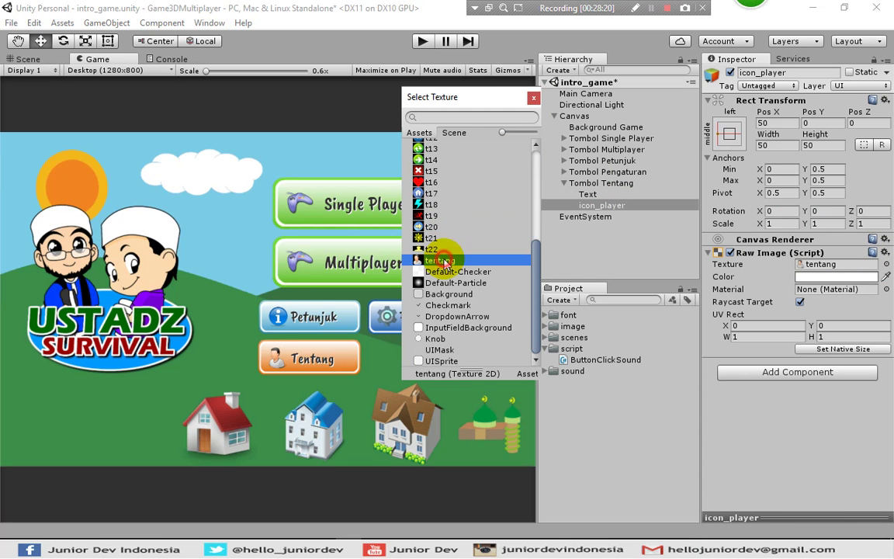
left_click(533, 97)
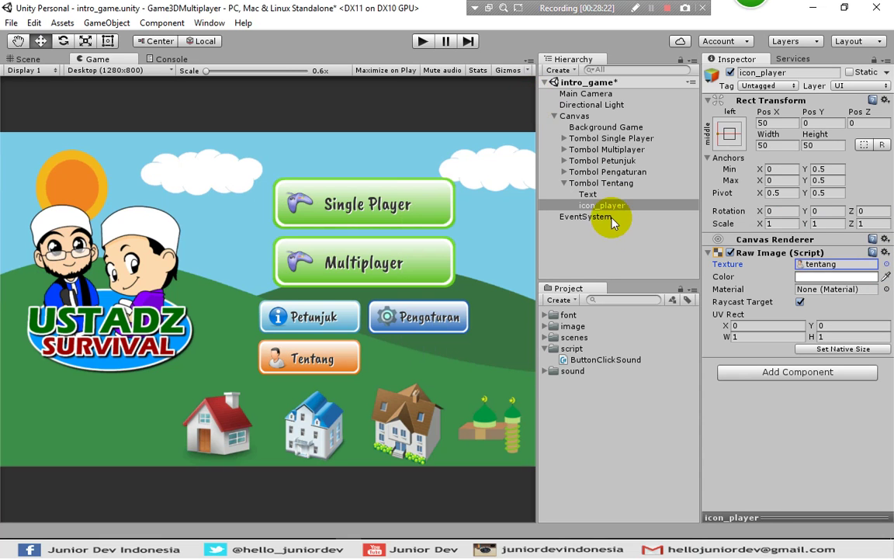
Duplicate Tombol Tentang under the Canvas and rename the copy to Tombol Keluar
left_click(612, 233)
left_click(564, 184)
right_click(576, 184)
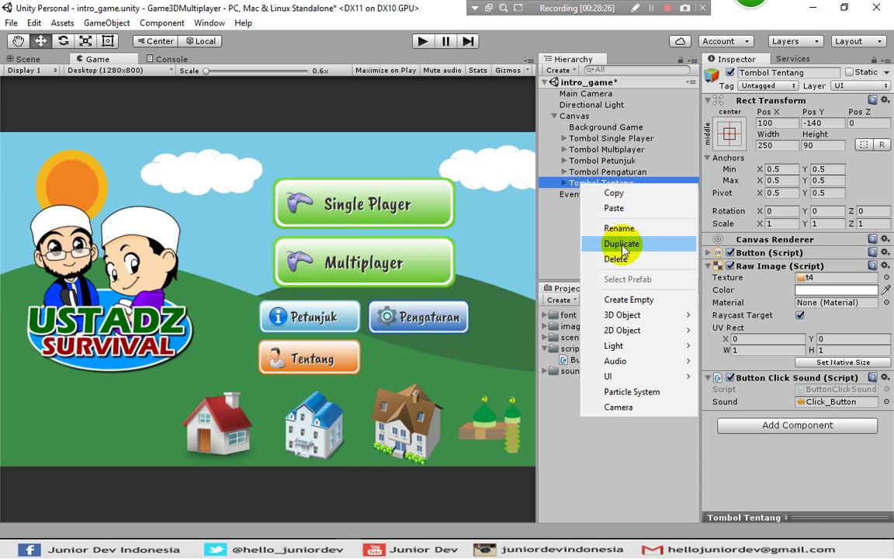
left_click(621, 244)
left_click(611, 199)
left_click_drag(602, 194, 652, 197)
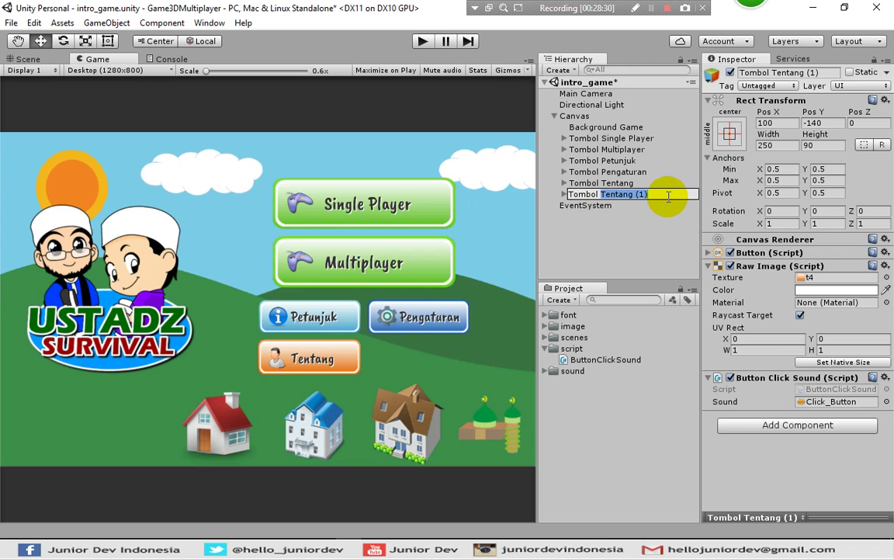
type("Keluar")
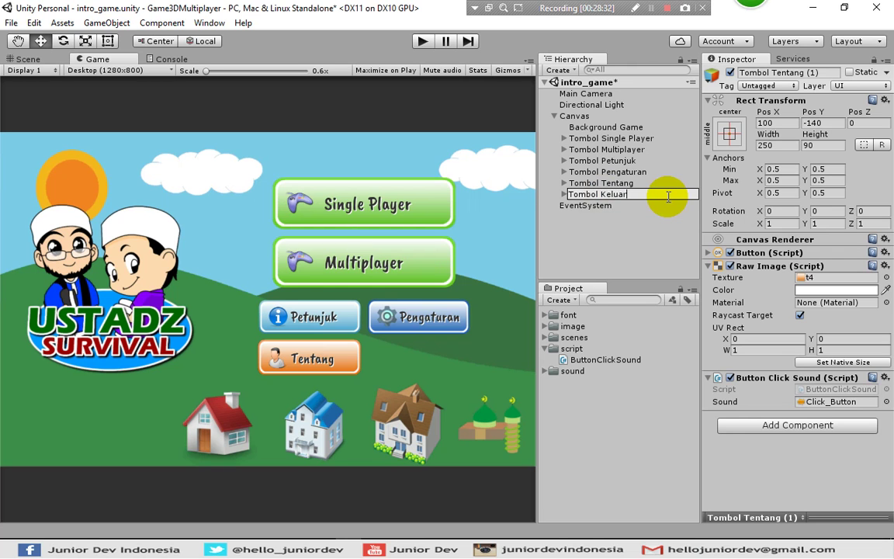
key("Return")
left_click(613, 227)
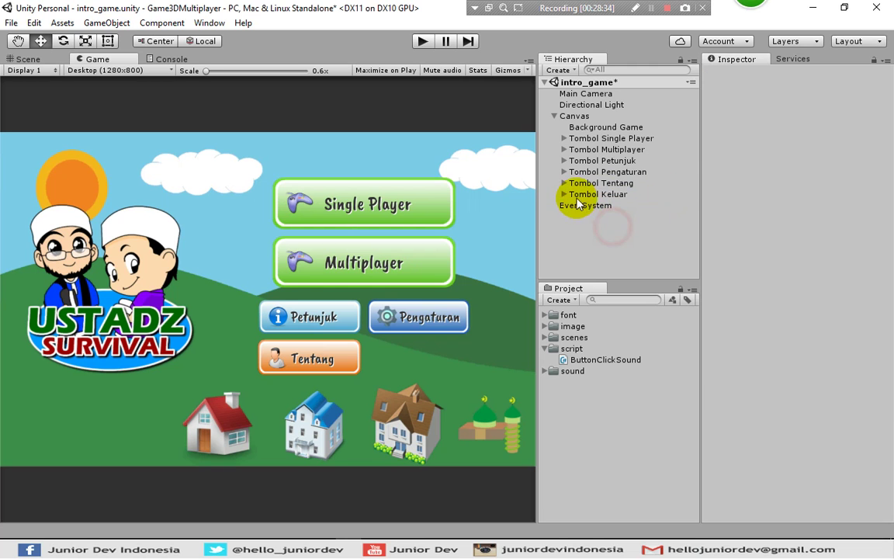
Set the Tombol Keluar button's X position to 365 so it sits beside the Tentang button
left_click(577, 196)
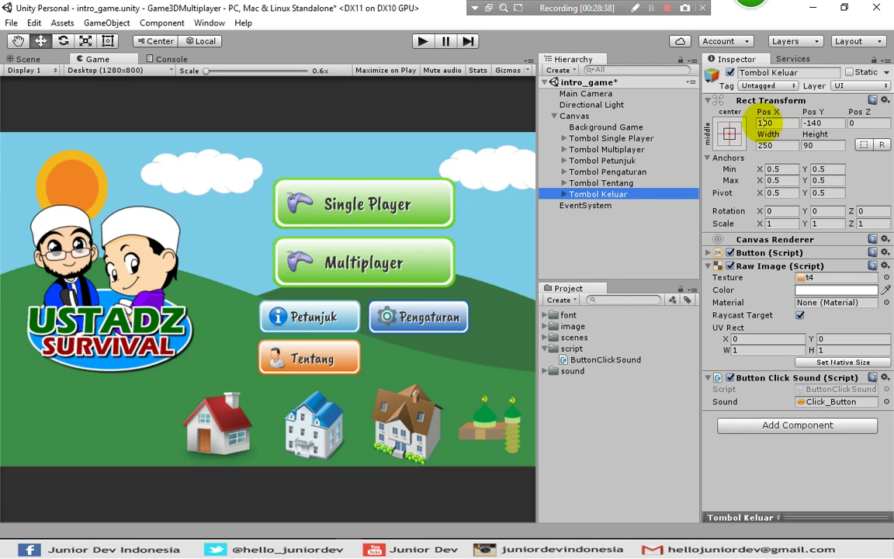
left_click(778, 123)
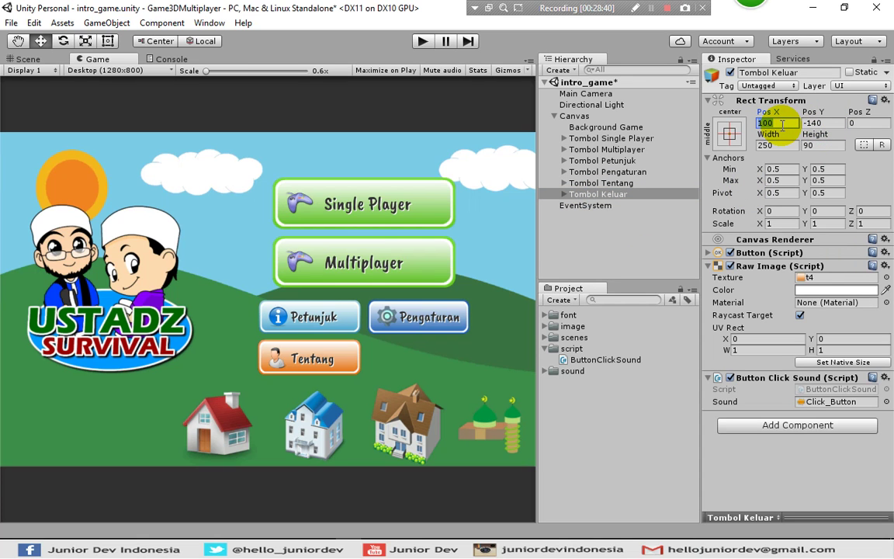
type("370")
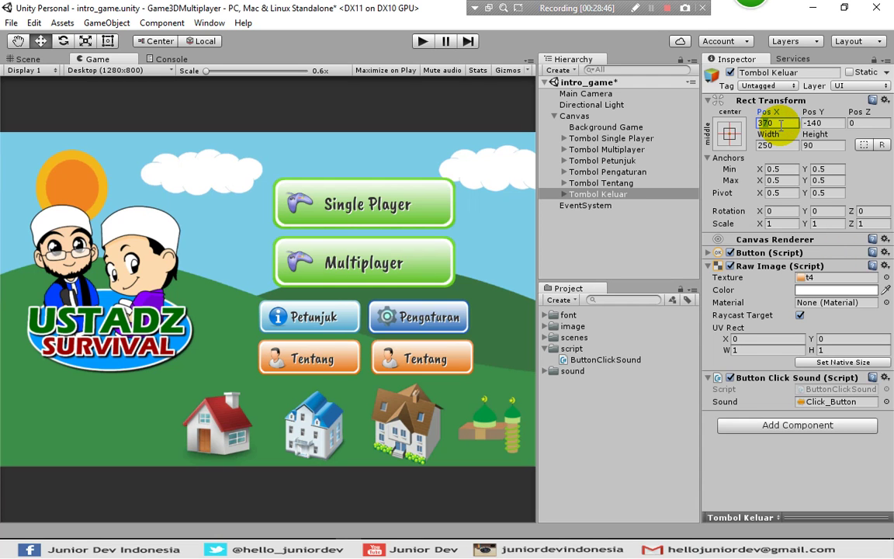
type("6")
key("shift+Right")
type("5")
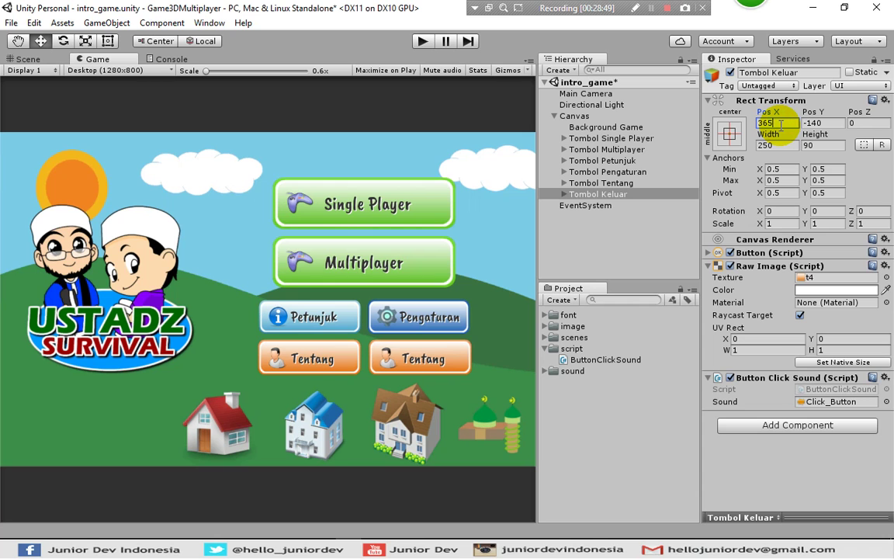
Replace the Tombol Keluar button's background texture with t5
left_click(886, 277)
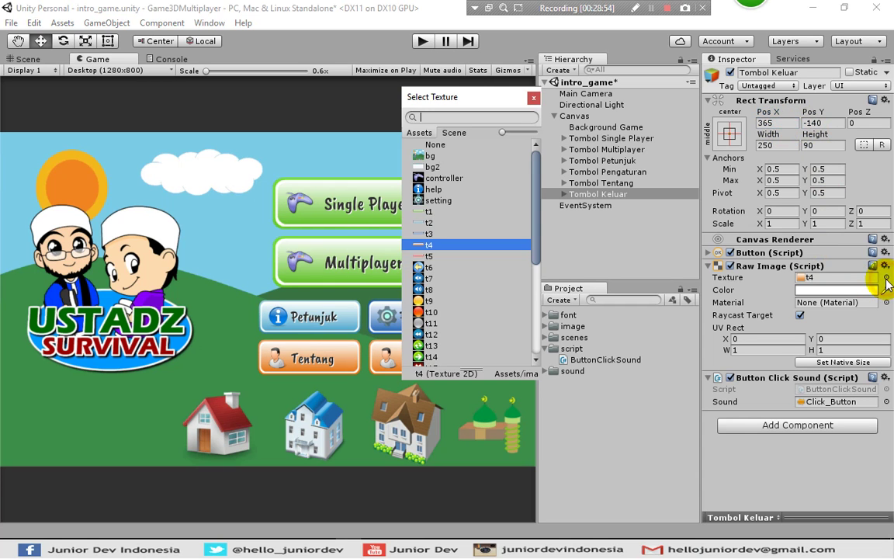
left_click(436, 256)
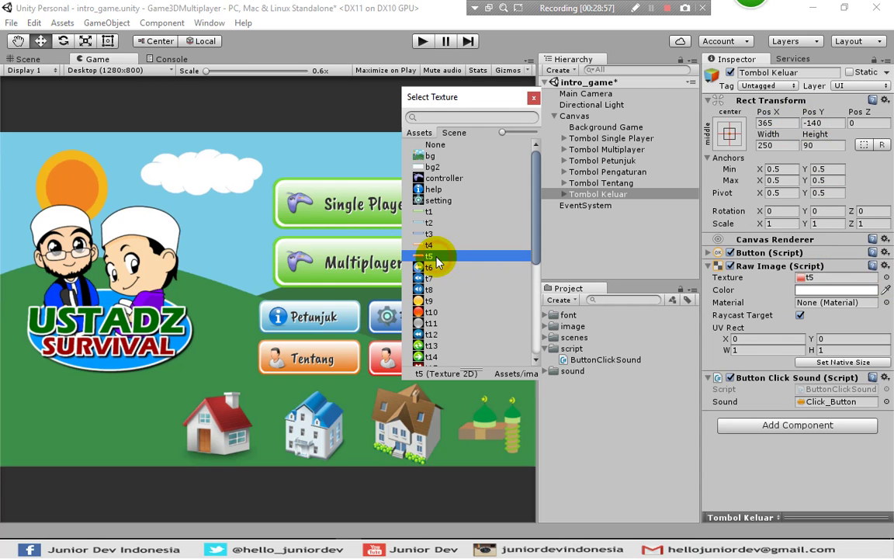
left_click(533, 97)
Change the label text inside Tombol Keluar to Keluar
left_click(565, 194)
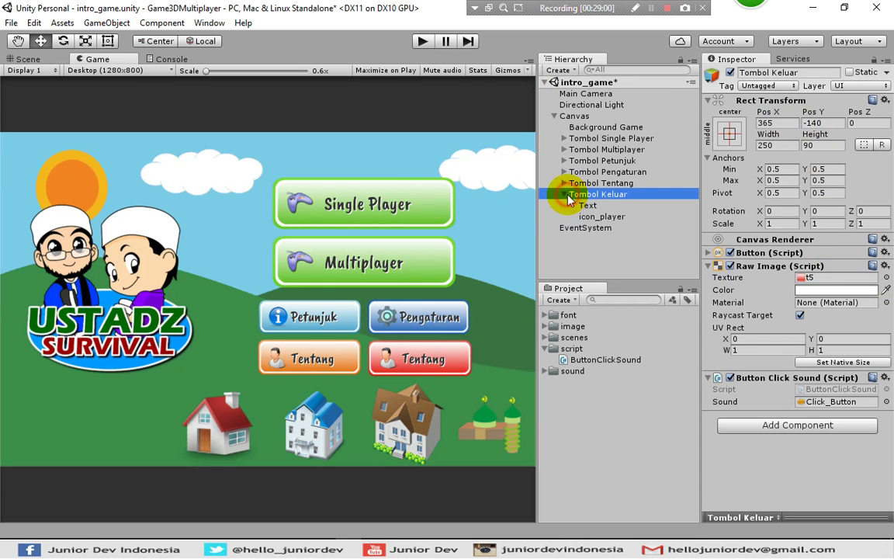
left_click(598, 207)
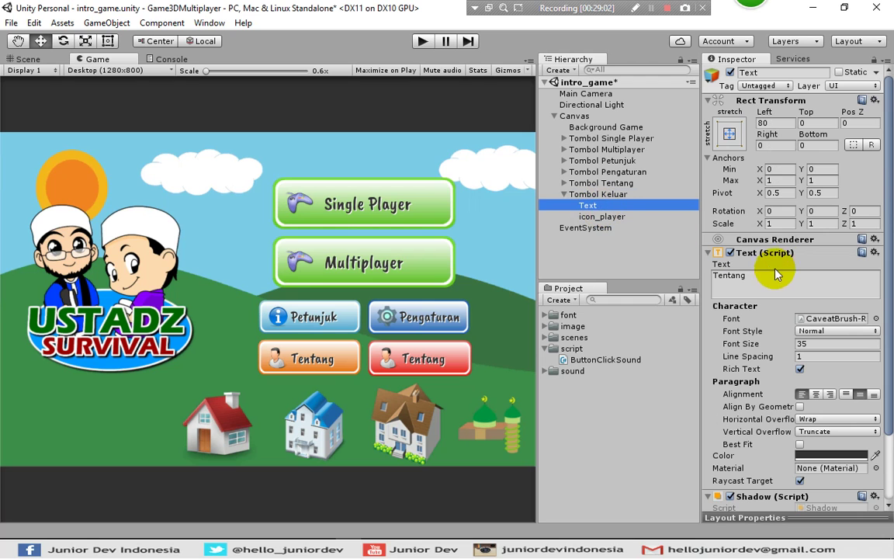
left_click(770, 274)
type("Keluar")
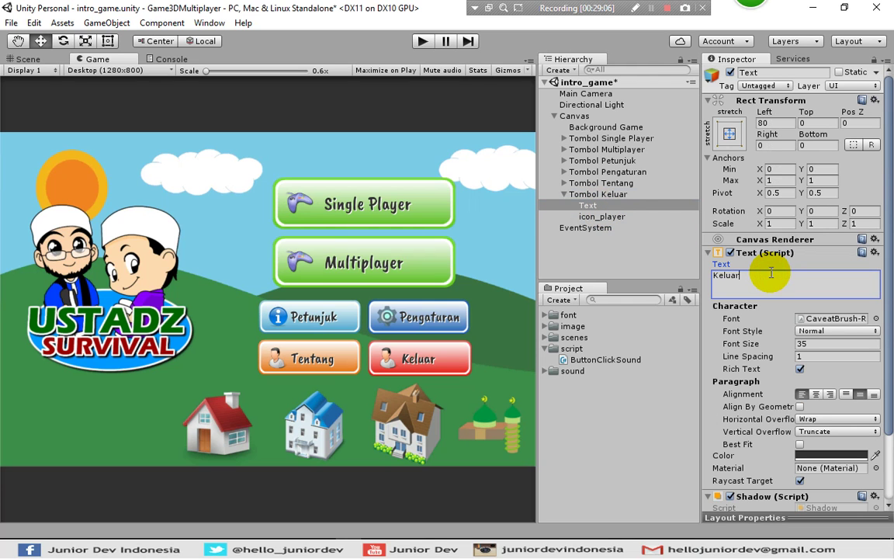
Replace the texture of the icon_player image inside Tombol Keluar with t15
left_click(632, 216)
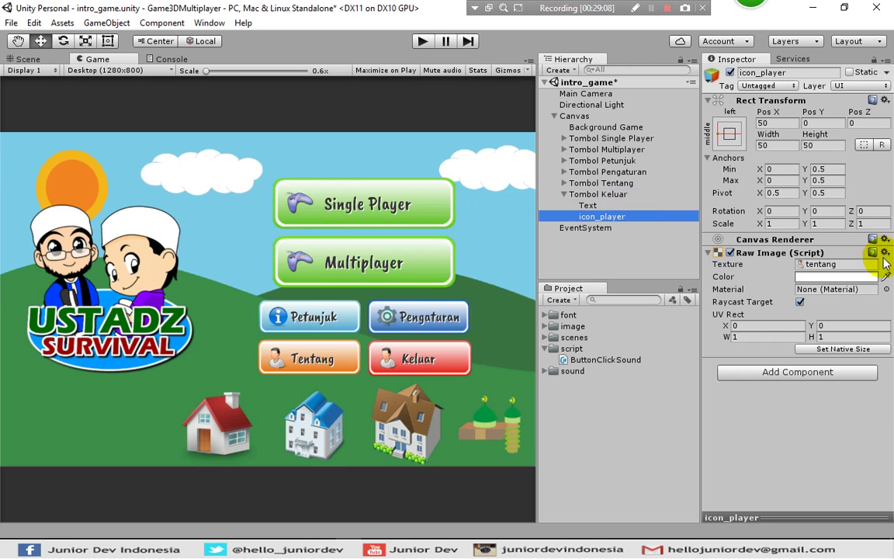
left_click(886, 263)
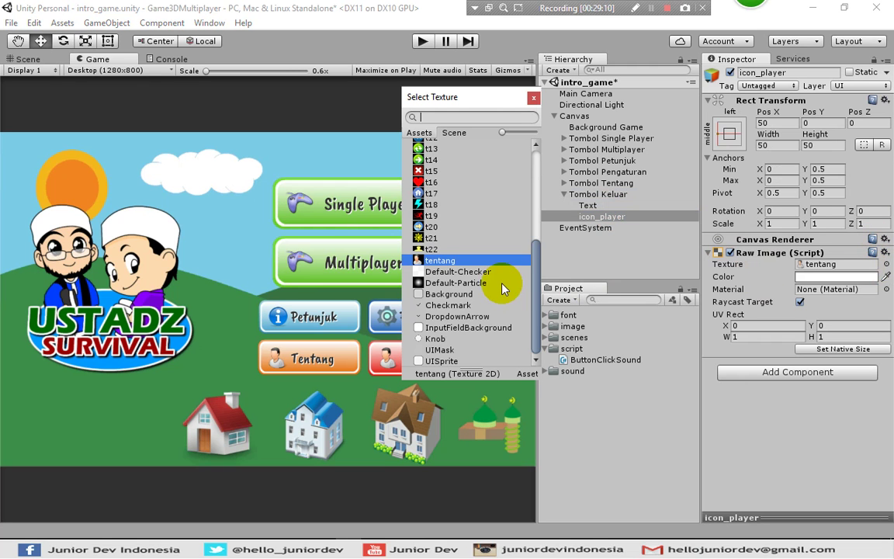
scroll(503, 284, "up", 5)
scroll(501, 289, "down", 3)
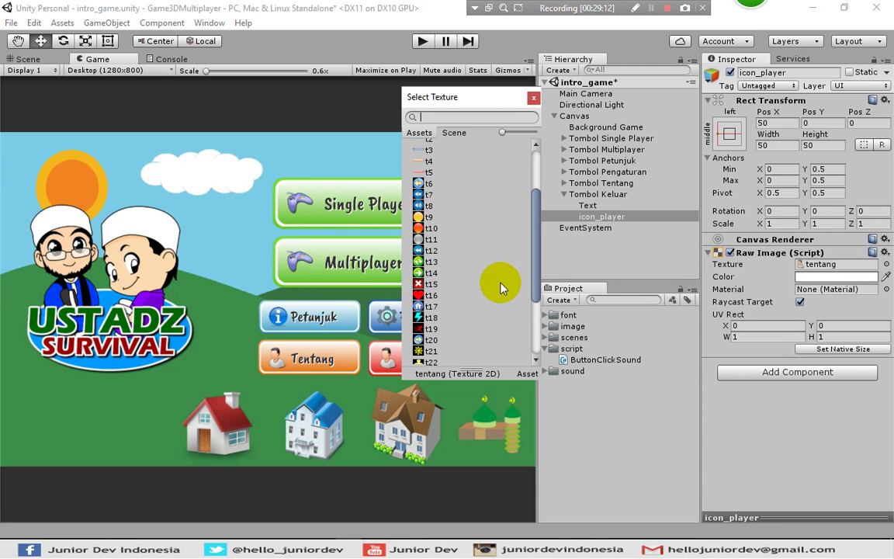
scroll(501, 290, "down", 3)
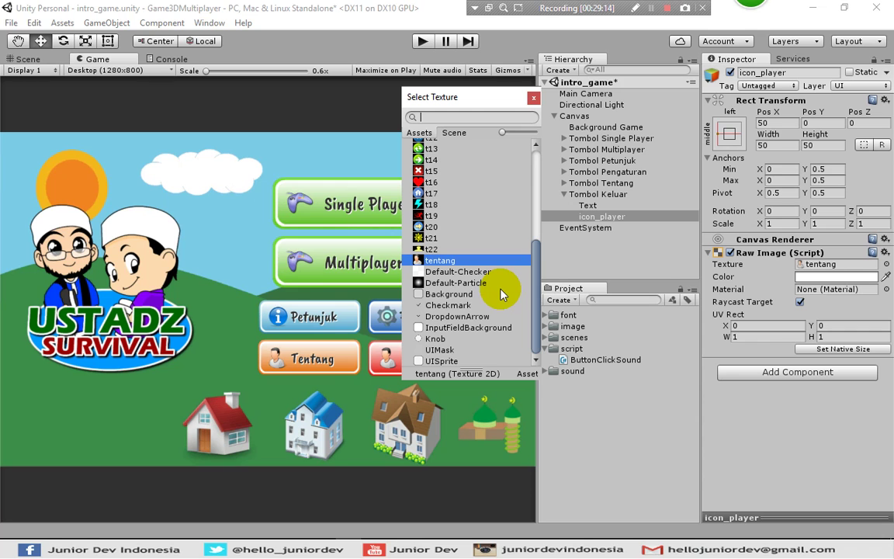
key("alt")
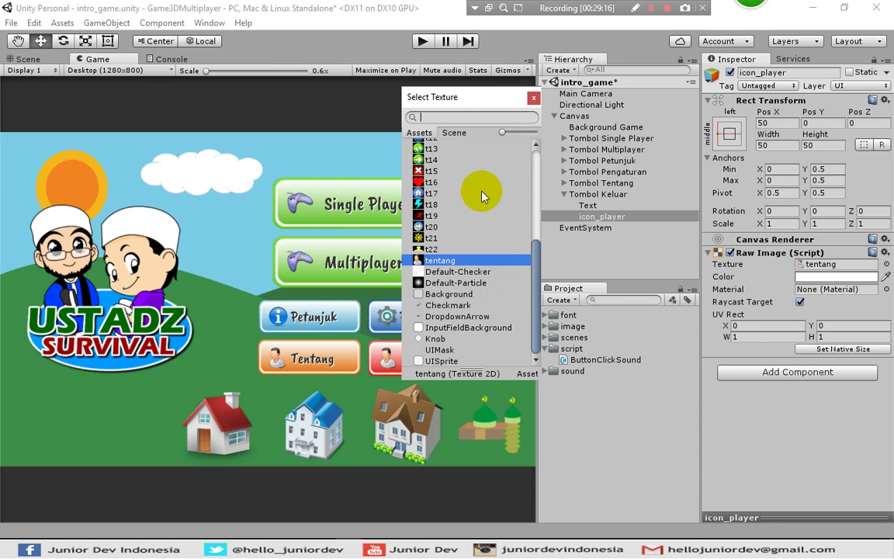
left_click(431, 171)
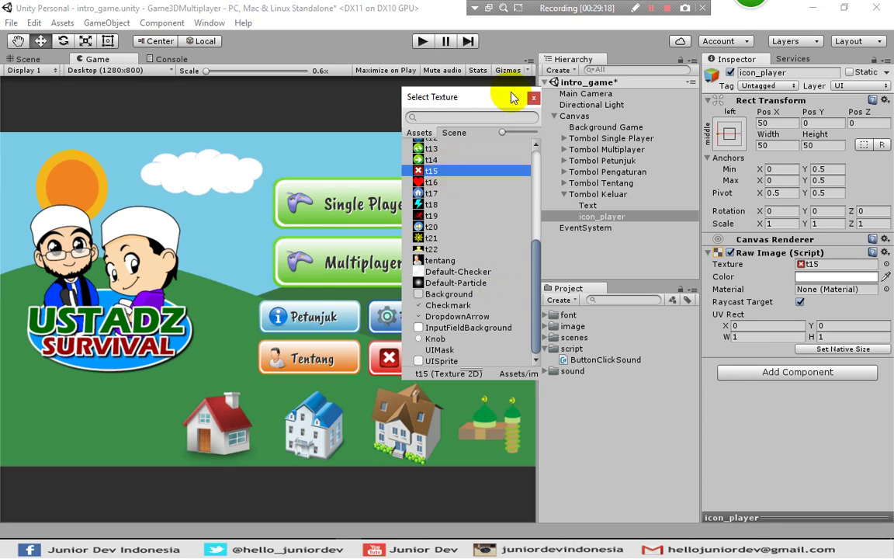
left_click(534, 98)
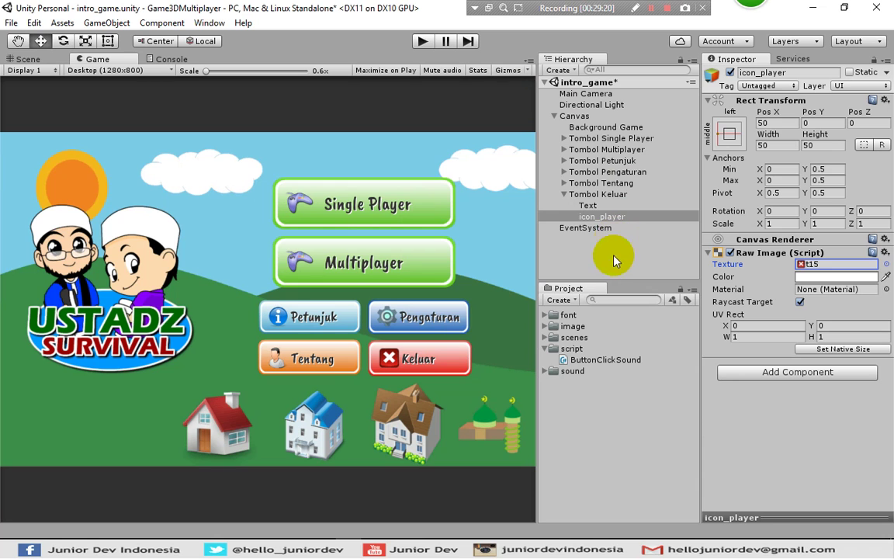
Collapse Tombol Keluar in the hierarchy and save the intro_game scene
left_click(565, 194)
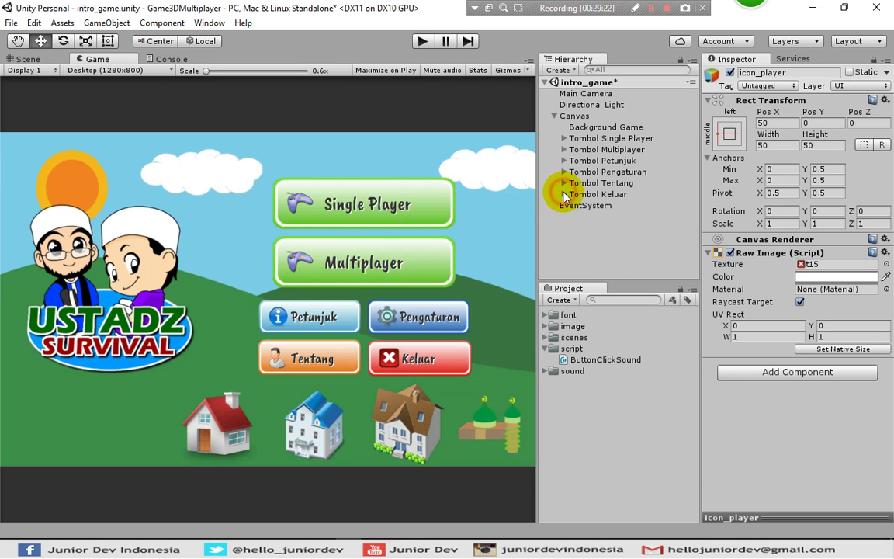
left_click(586, 239)
key("ctrl+s")
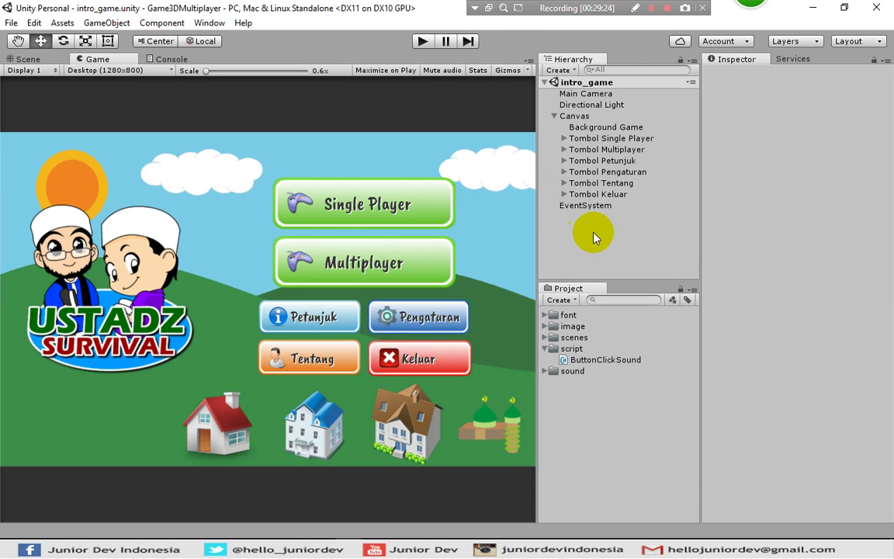
Run the game, test the click response of the menu buttons from Single Player to Keluar, and stop play mode
left_click(423, 41)
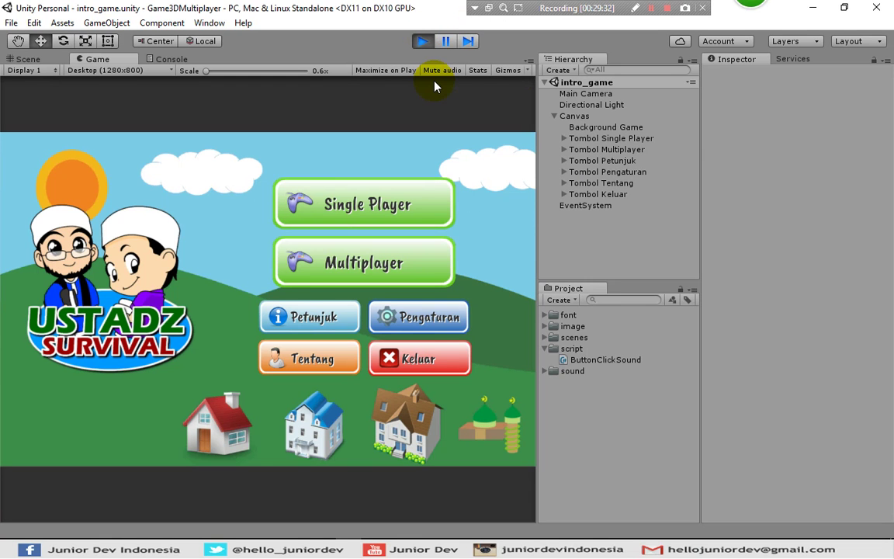
left_click(370, 204)
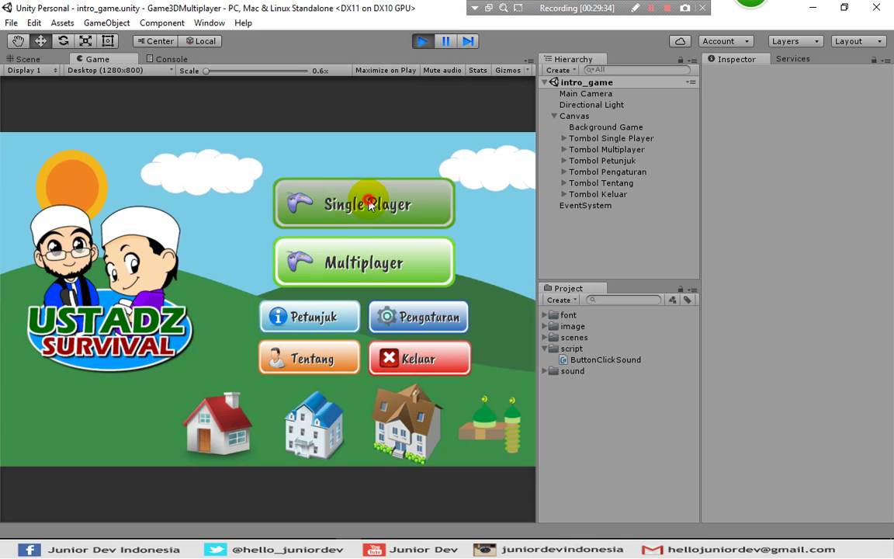
left_click(316, 233)
left_click(325, 318)
left_click(306, 363)
left_click(403, 365)
left_click(413, 320)
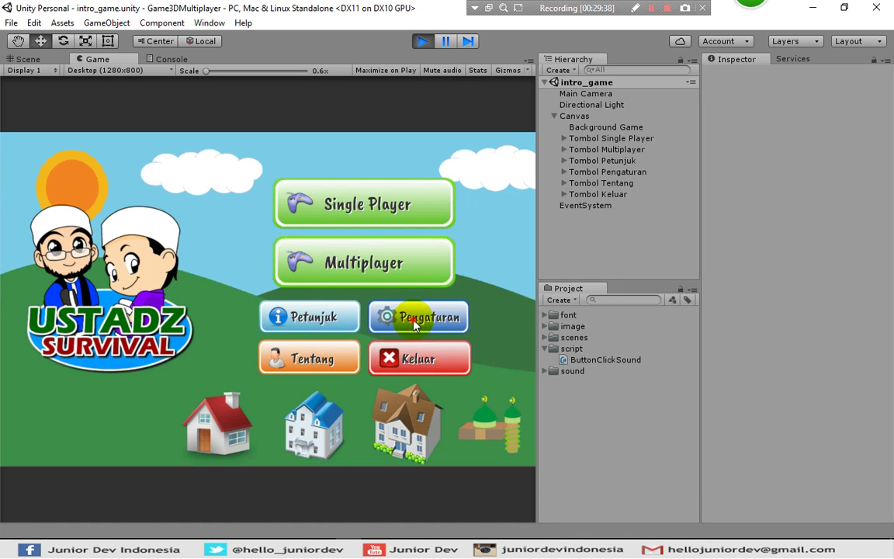
left_click(319, 319)
left_click(357, 262)
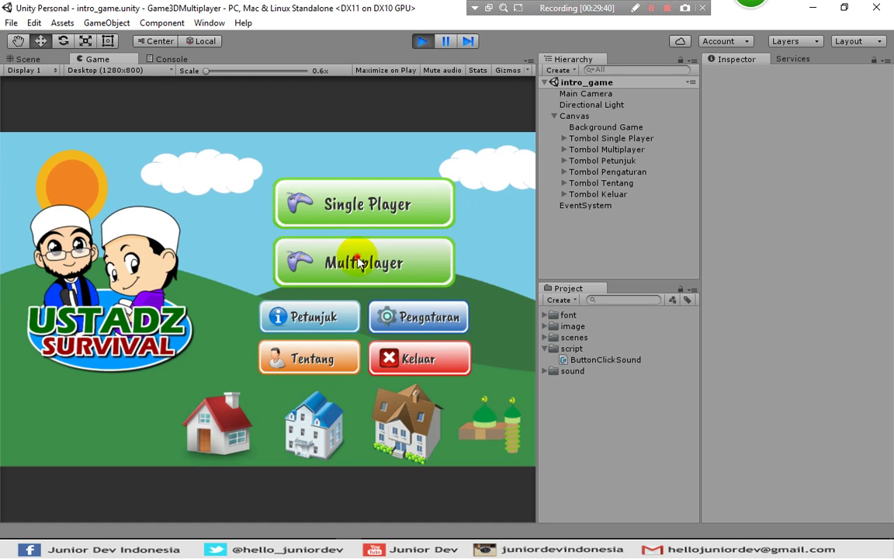
left_click(357, 186)
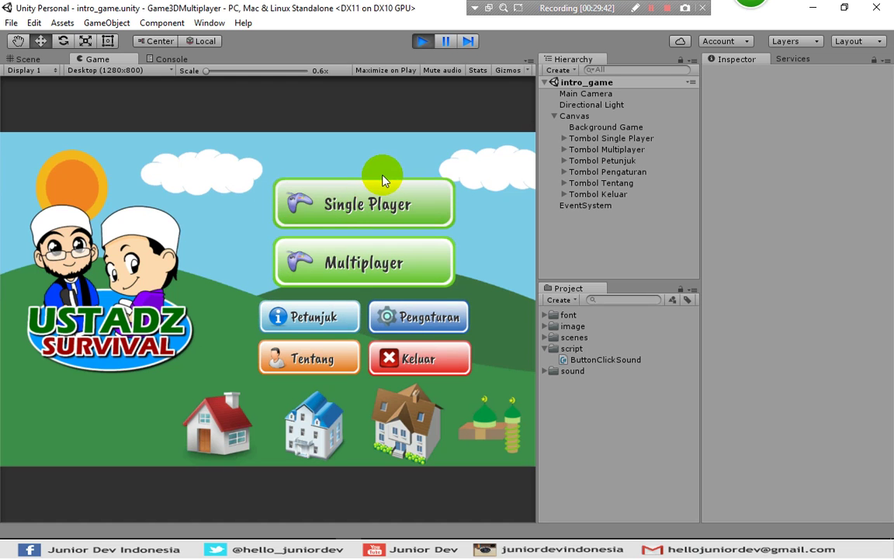
left_click(371, 196)
left_click(300, 316)
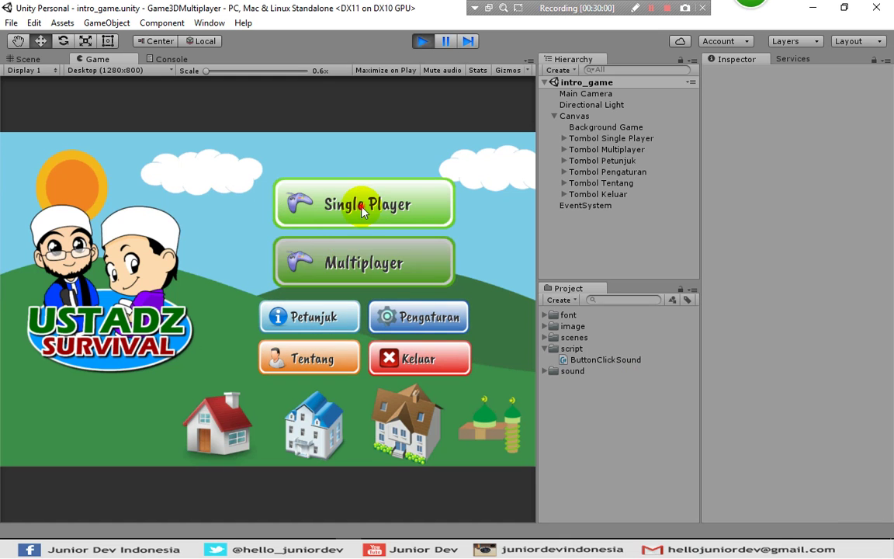
left_click(329, 321)
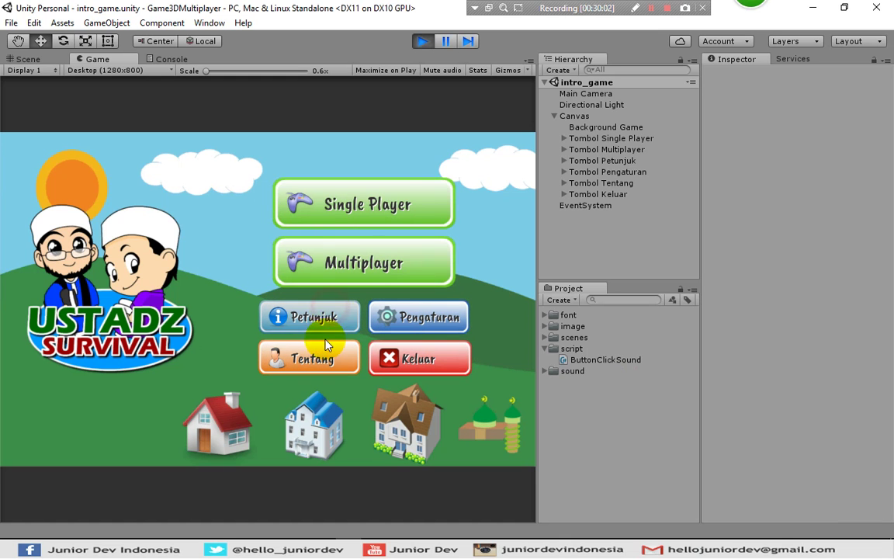
left_click(424, 41)
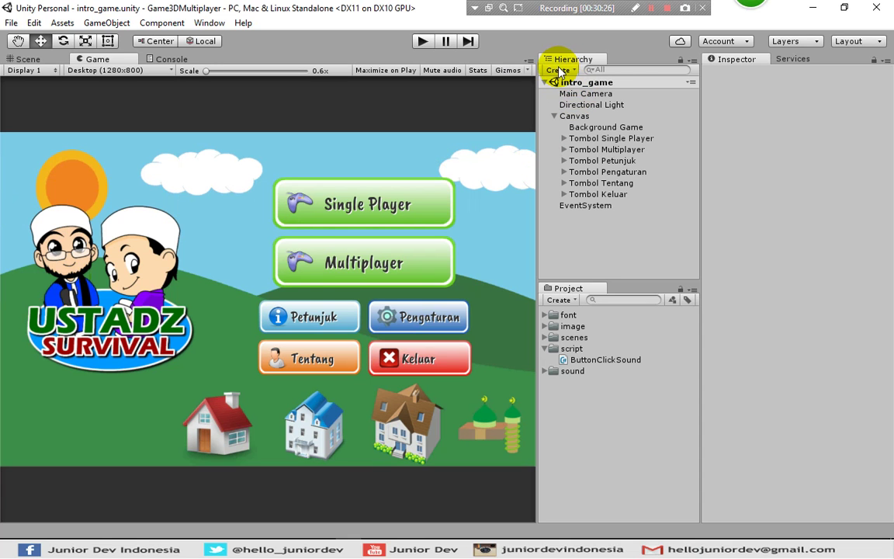
Add a Particle System in the Scene view and move it along X to about 538.7, beside the canvas's left edge
left_click(28, 59)
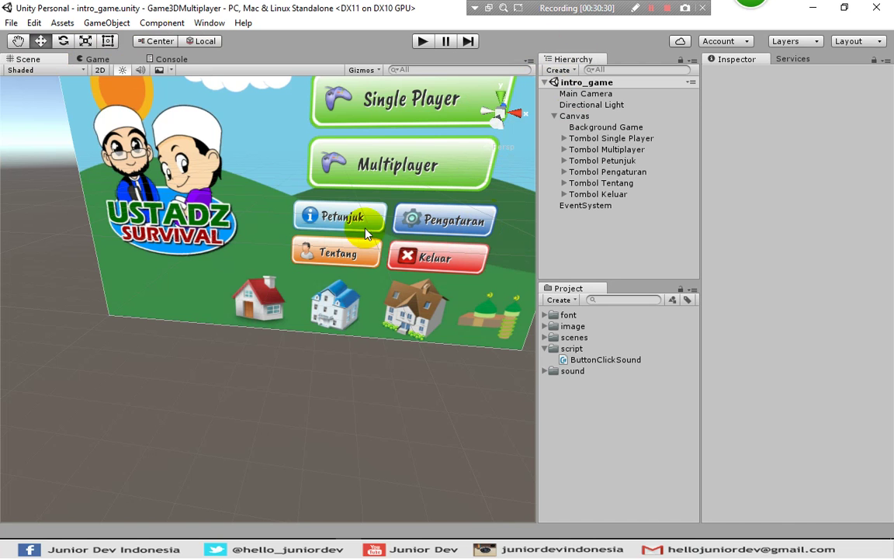
right_click_drag(341, 212, 359, 154)
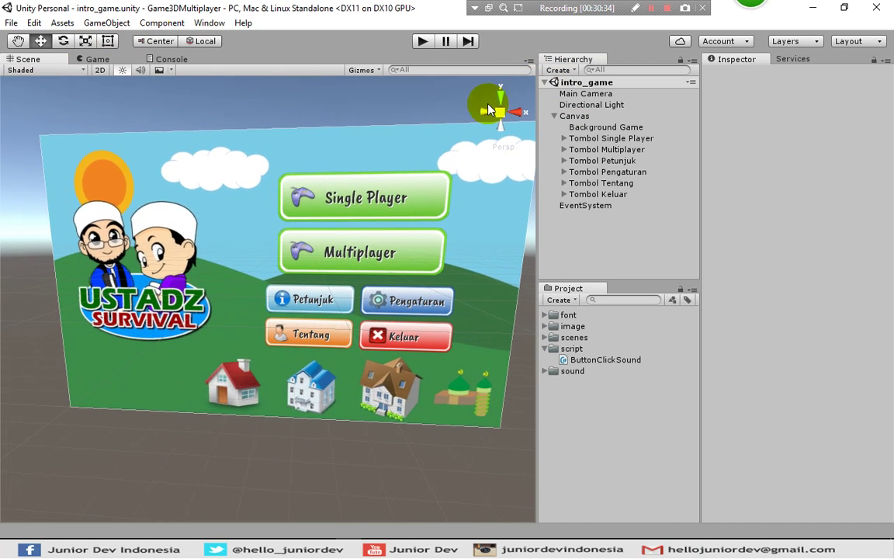
left_click(558, 70)
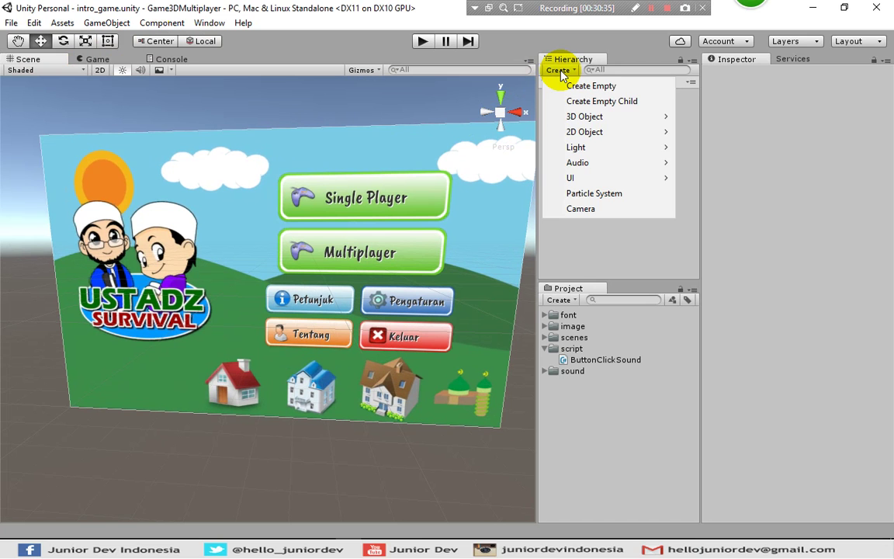
left_click(579, 195)
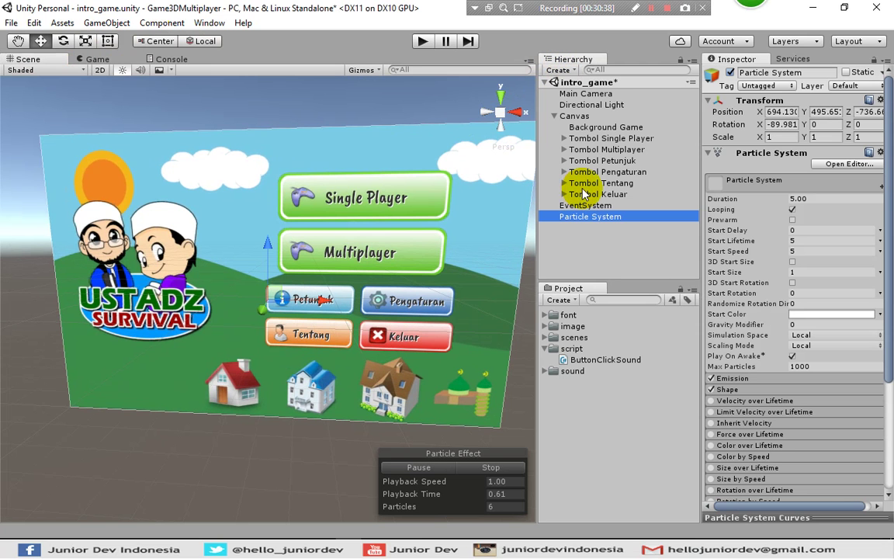
left_click_drag(332, 305, 82, 307)
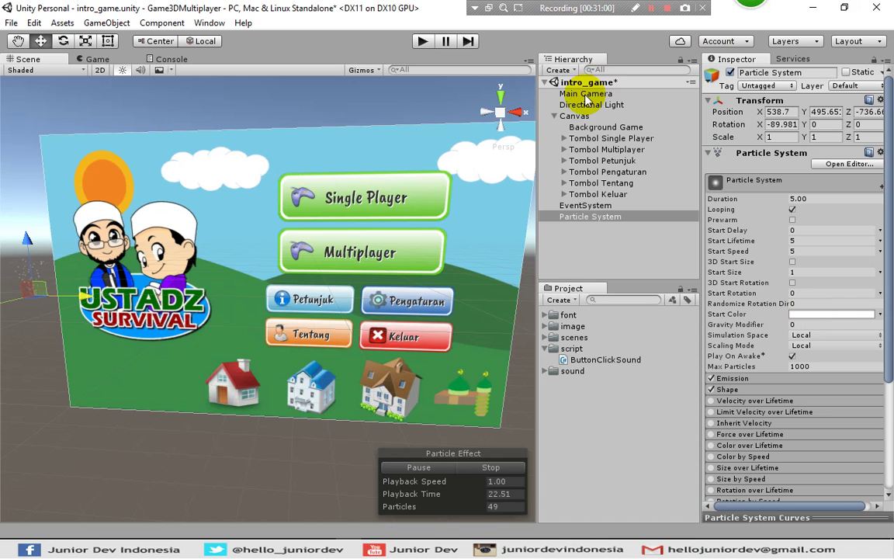
Switch the Canvas render mode to World Space and set its Pos Z to 500
left_click(585, 118)
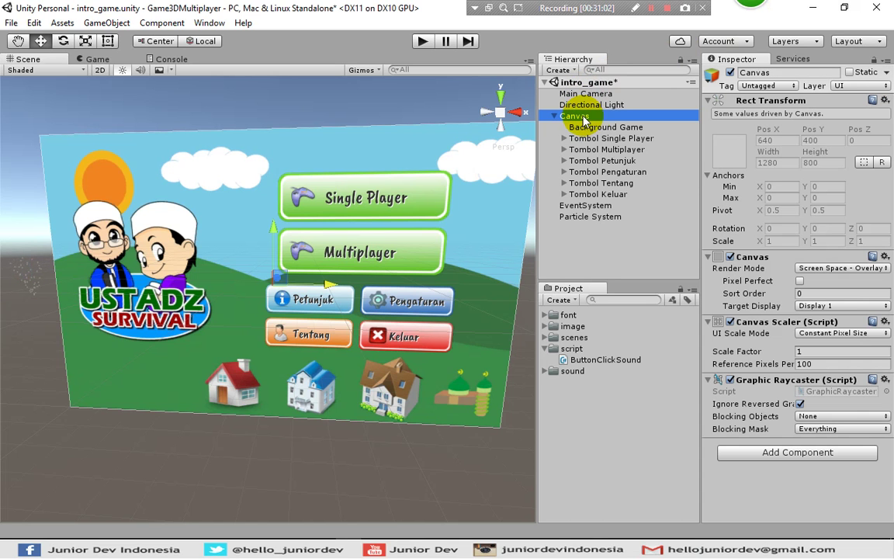
left_click(831, 269)
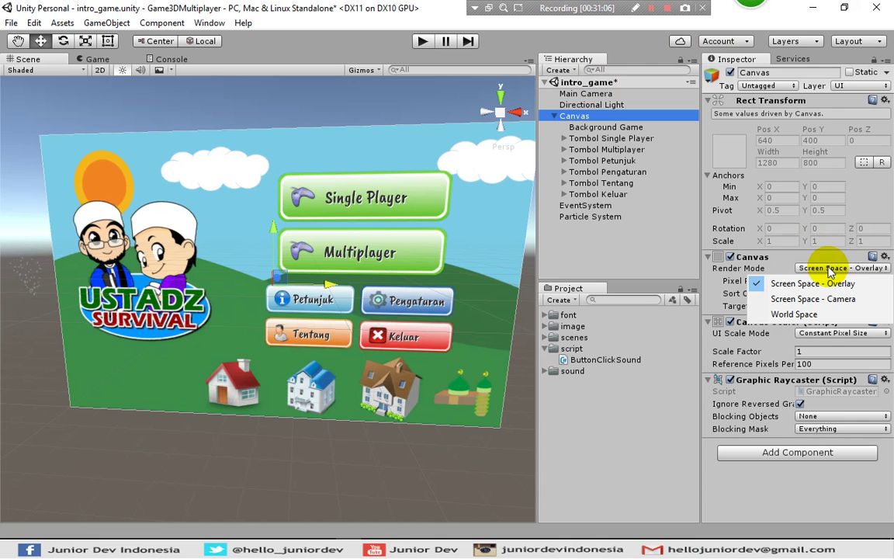
left_click(791, 314)
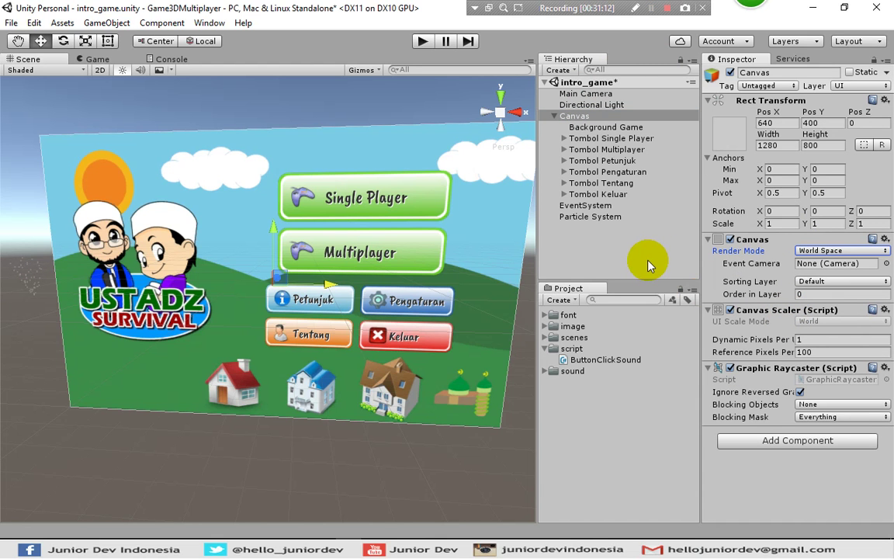
left_click(858, 124)
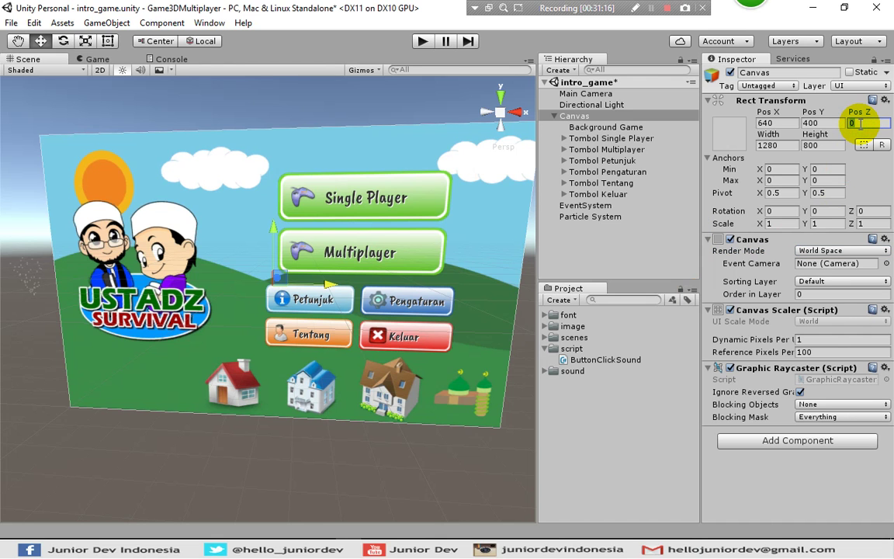
type("500")
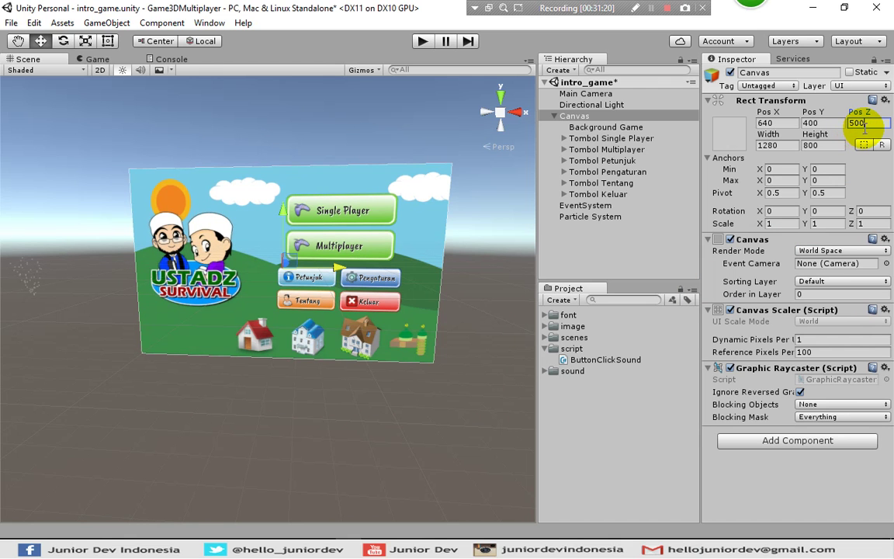
Set the Main Camera's field of view to 70 and its Y position to 0
left_click(584, 94)
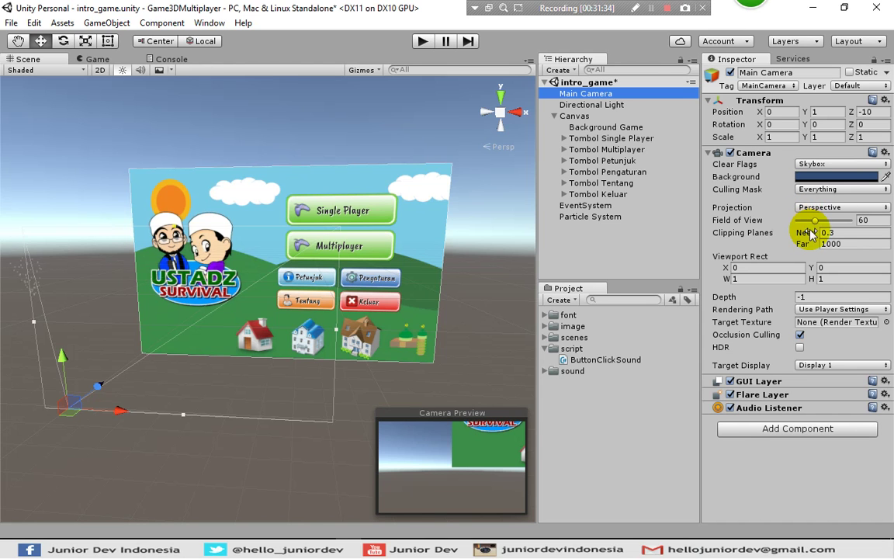
left_click(876, 220)
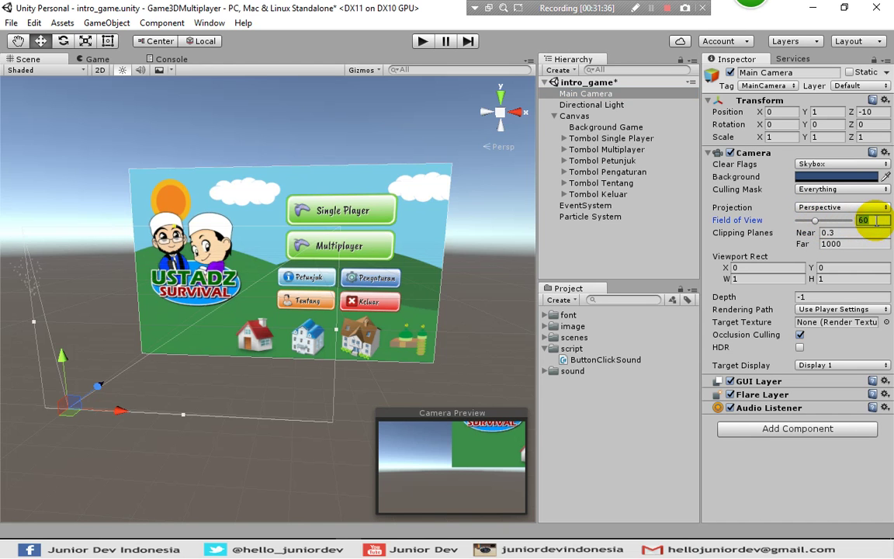
type("70")
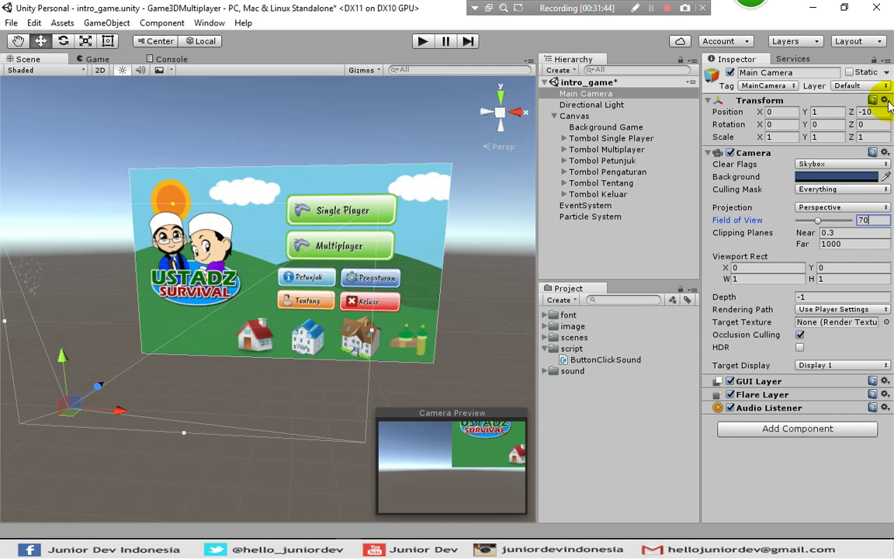
left_click(821, 113)
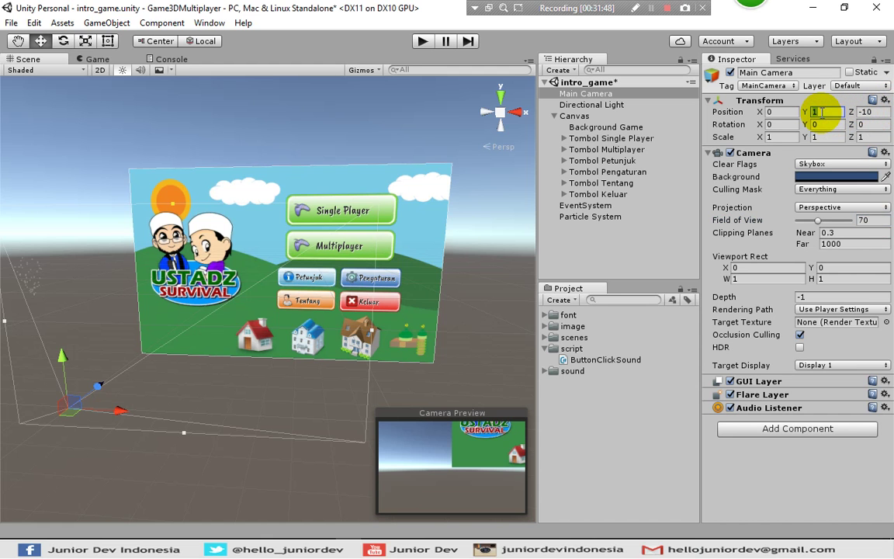
type("0")
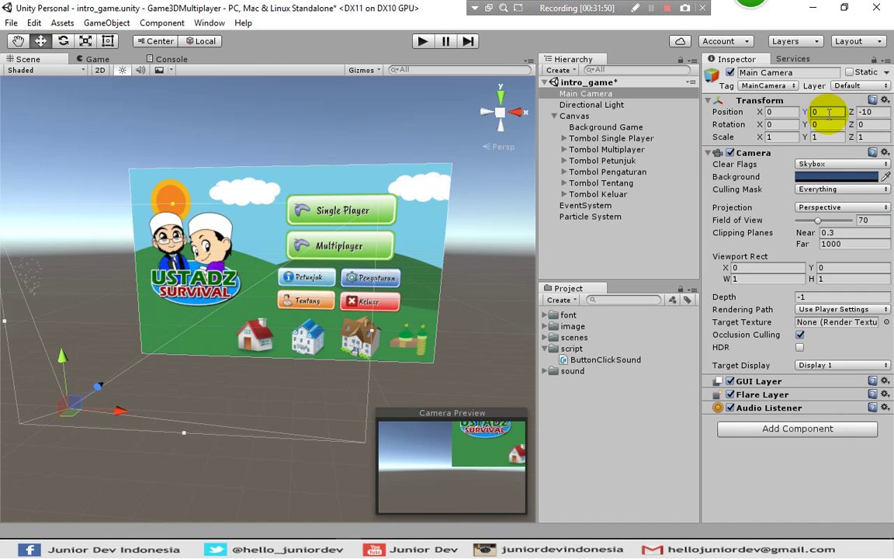
Set the Canvas's Pos X and Pos Y both to 0
left_click(594, 116)
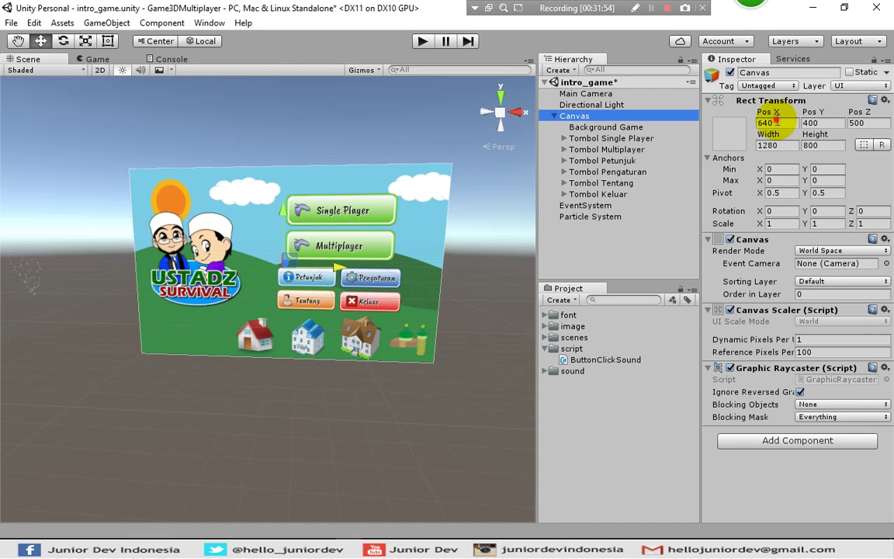
left_click(776, 122)
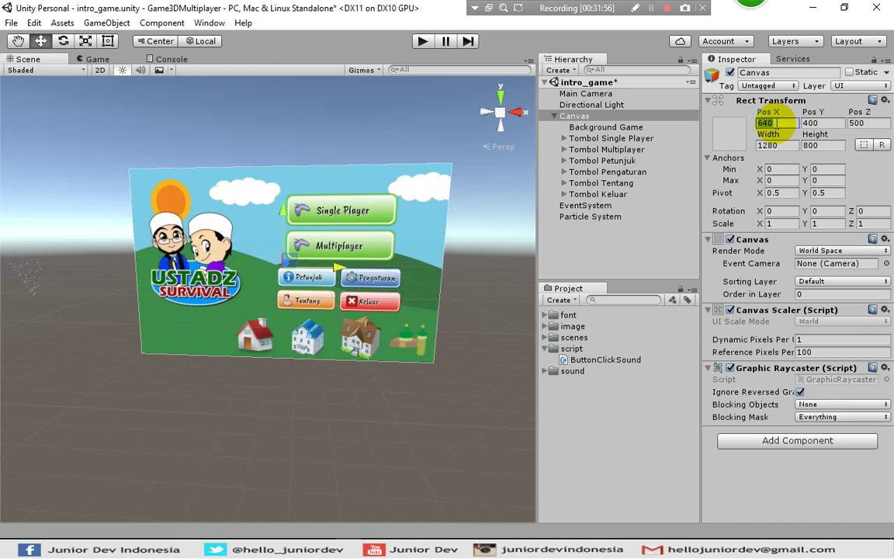
type("0")
left_click(814, 122)
type("0")
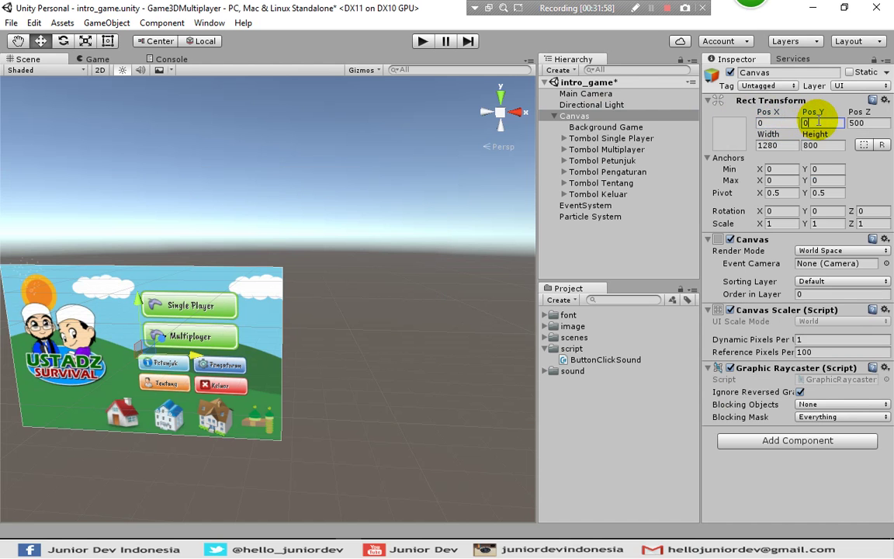
Try the Orthographic projection on the Main Camera and switch it back to Perspective
left_click(617, 93)
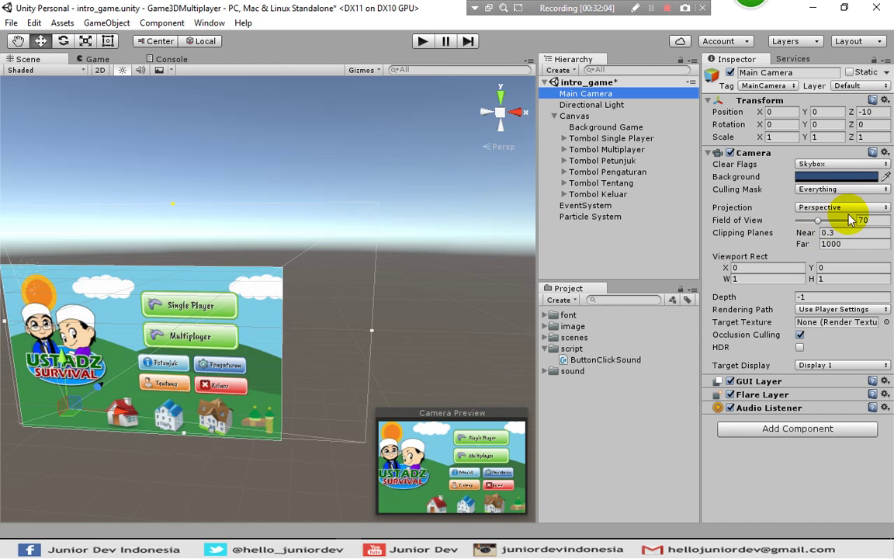
left_click(824, 206)
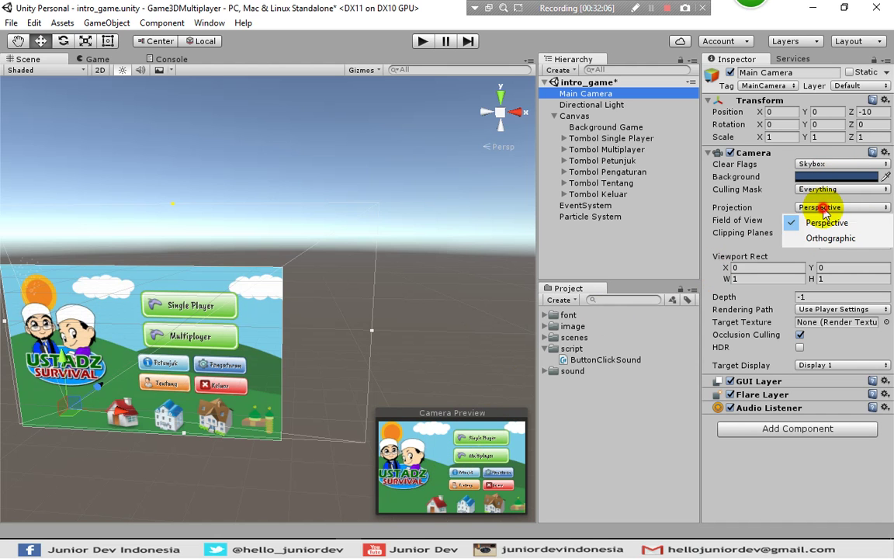
left_click(824, 231)
left_click(822, 208)
left_click(821, 219)
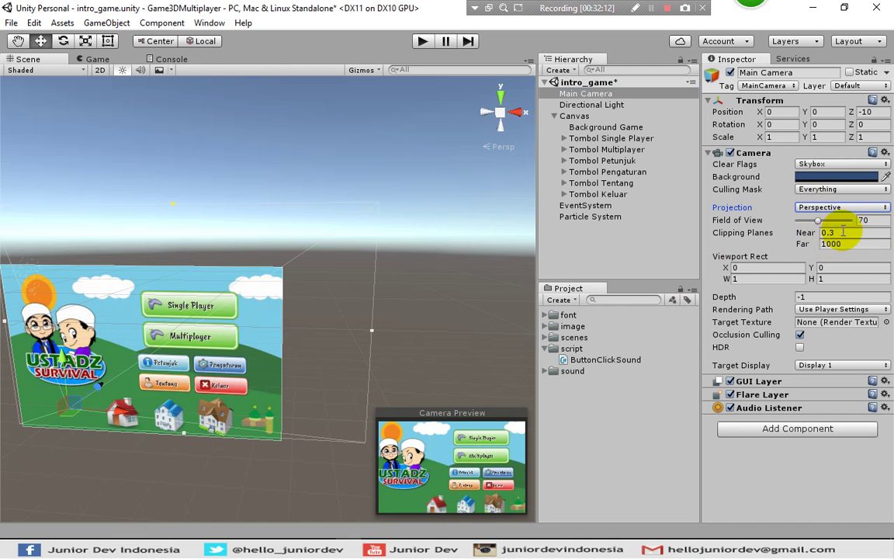
Reset the Particle System's transform to its defaults and preview the effect in the Game view
left_click(97, 59)
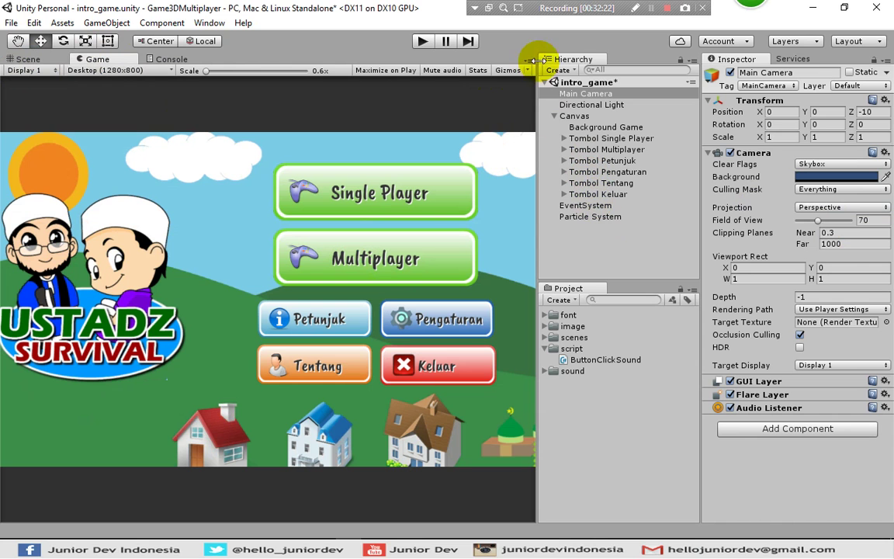
left_click(605, 220)
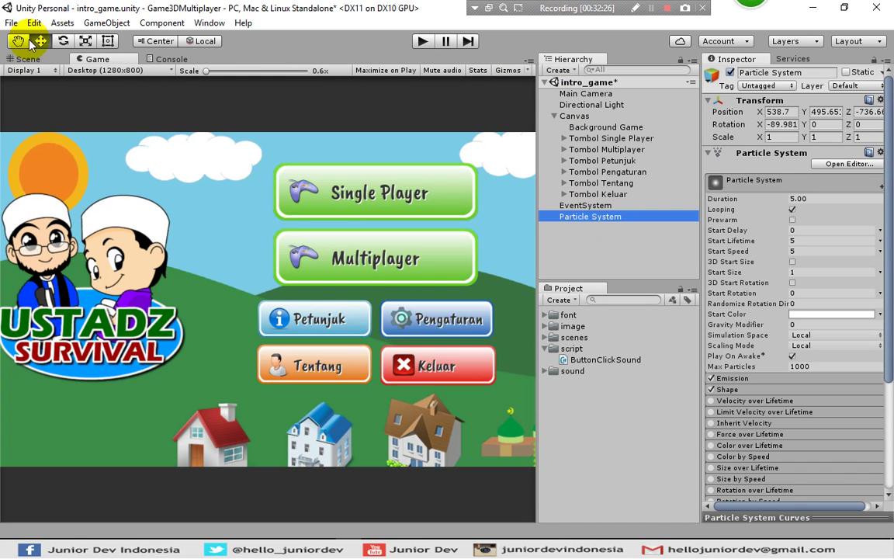
left_click(25, 59)
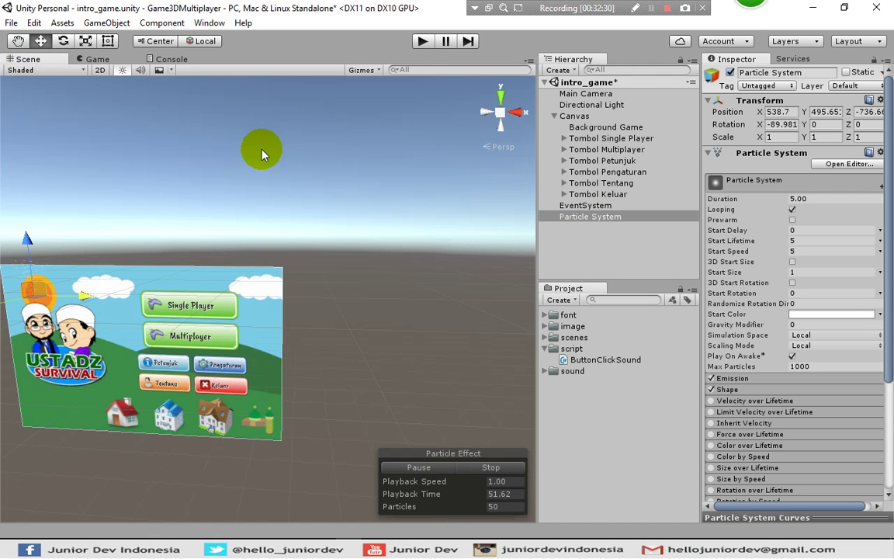
left_click(881, 101)
left_click(839, 114)
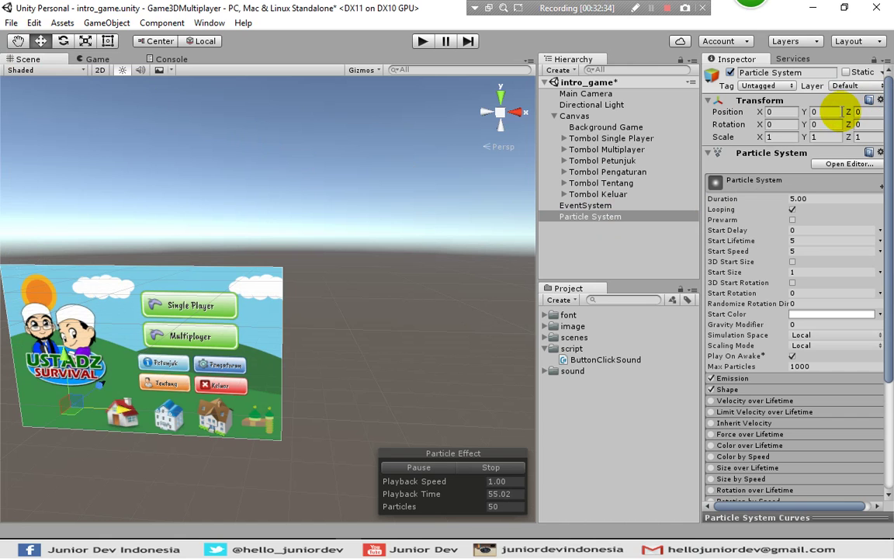
left_click(97, 59)
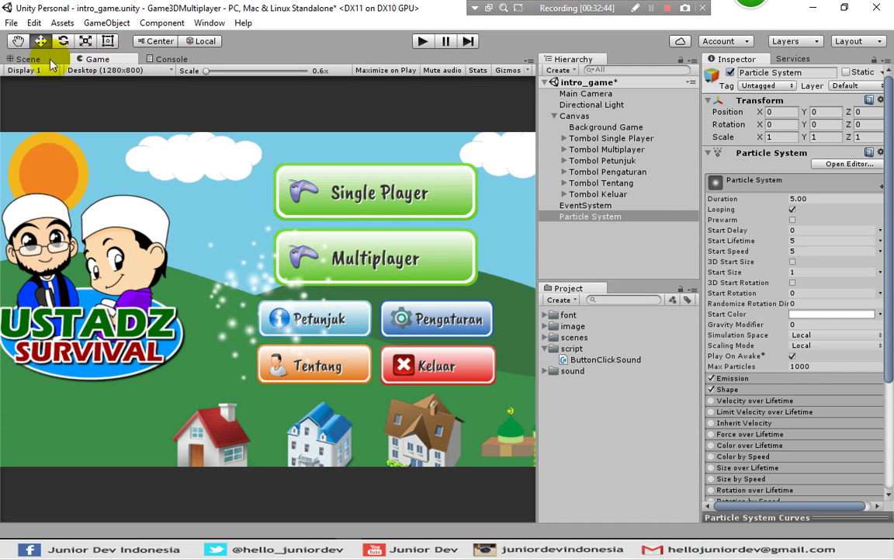
Set the Particle System's X position to -10, after trying -8
left_click(776, 113)
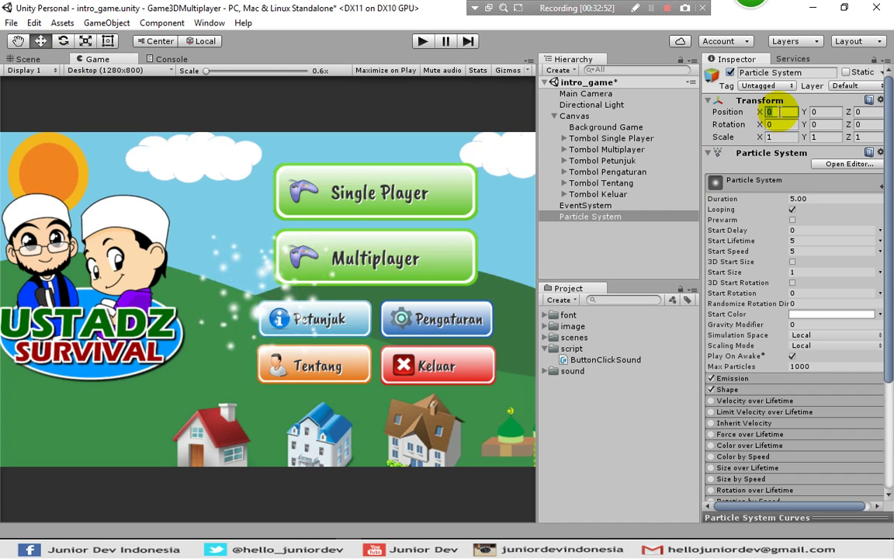
type("-8")
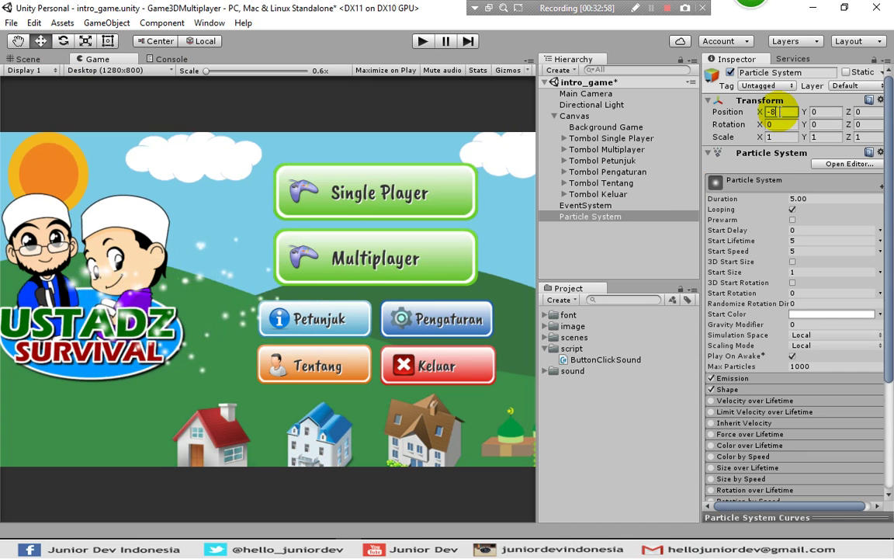
type("-10")
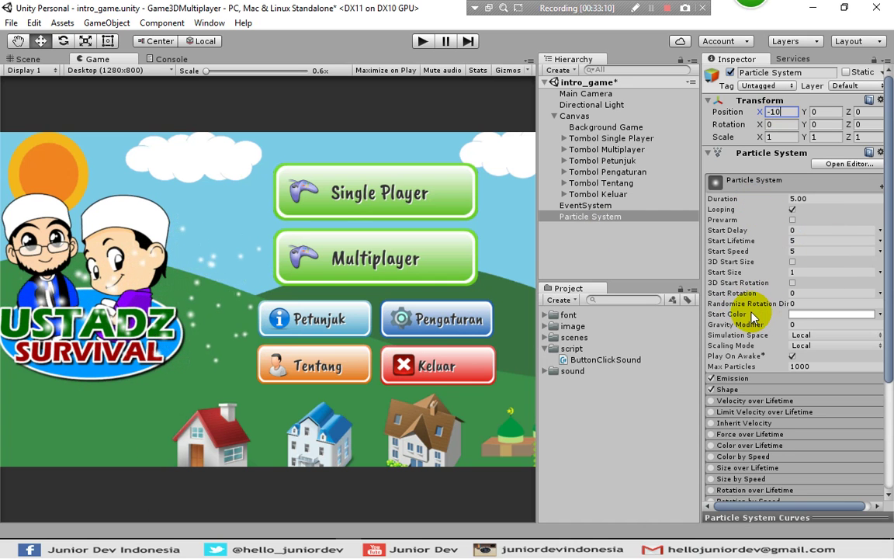
Try the Gradient mode for the particles' Start Color and open its gradient for editing without changing it
left_click(721, 314)
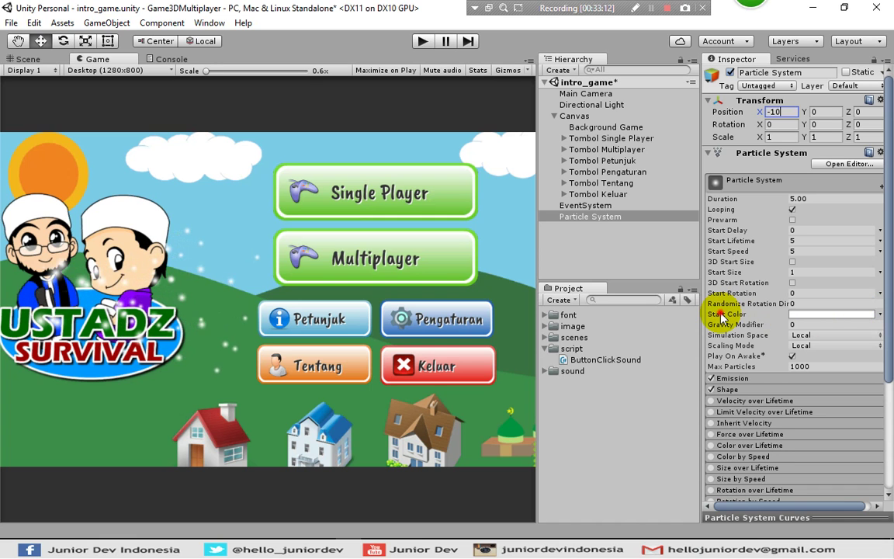
left_click(881, 315)
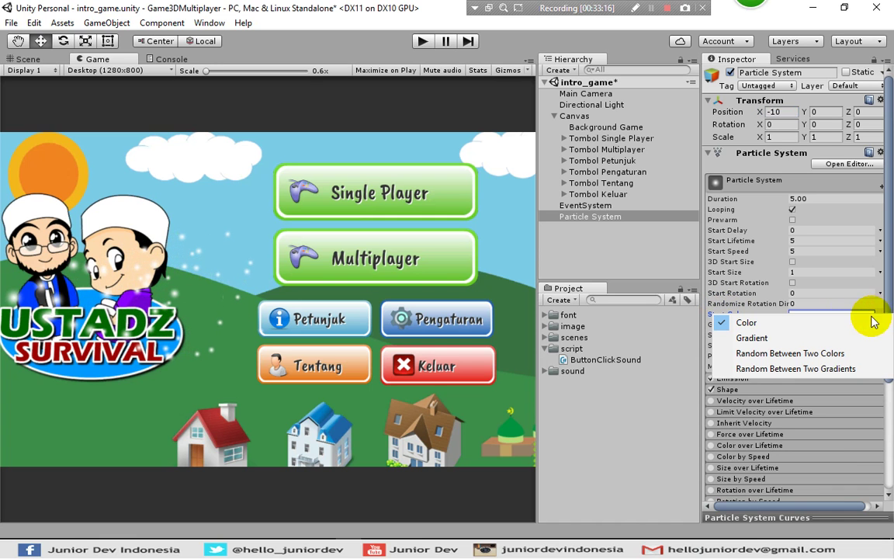
left_click(799, 339)
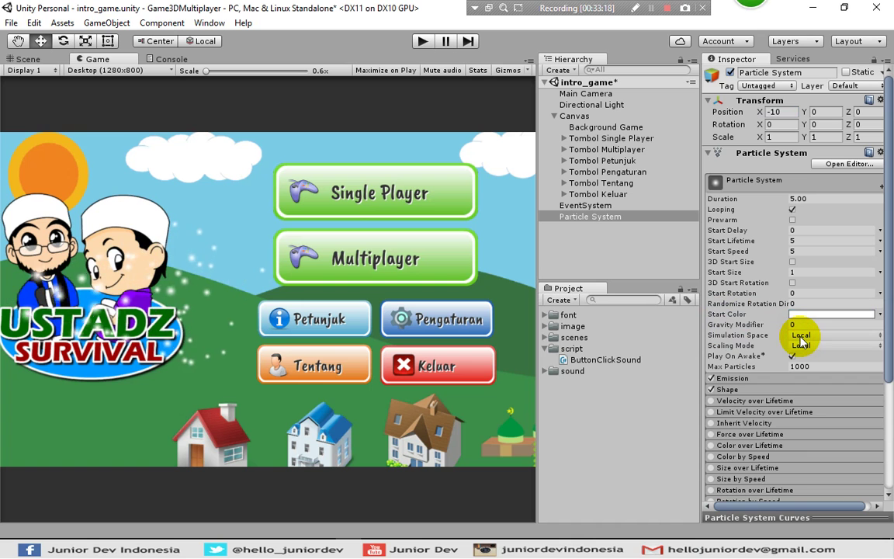
left_click(858, 315)
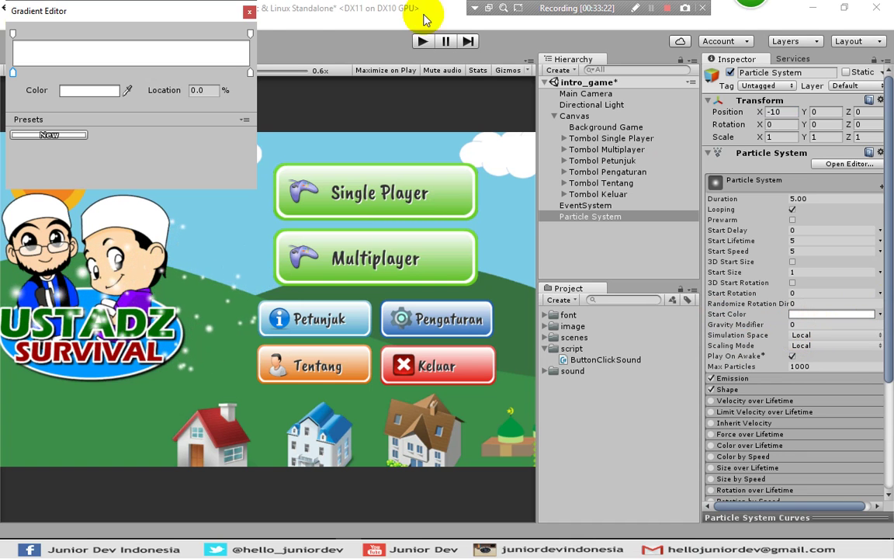
left_click(255, 12)
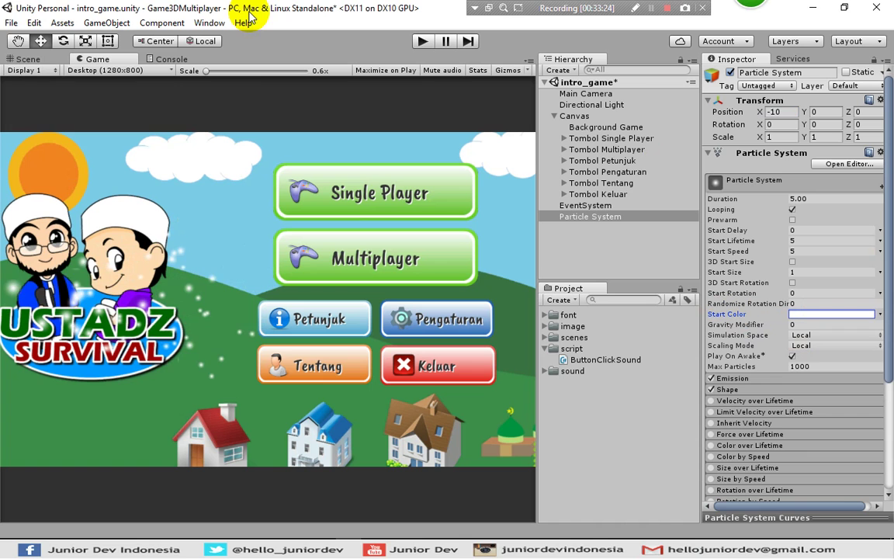
Set the particles' Start Color to Random Between Two Gradients and make the first gradient's end colour red (FF0000)
left_click(881, 314)
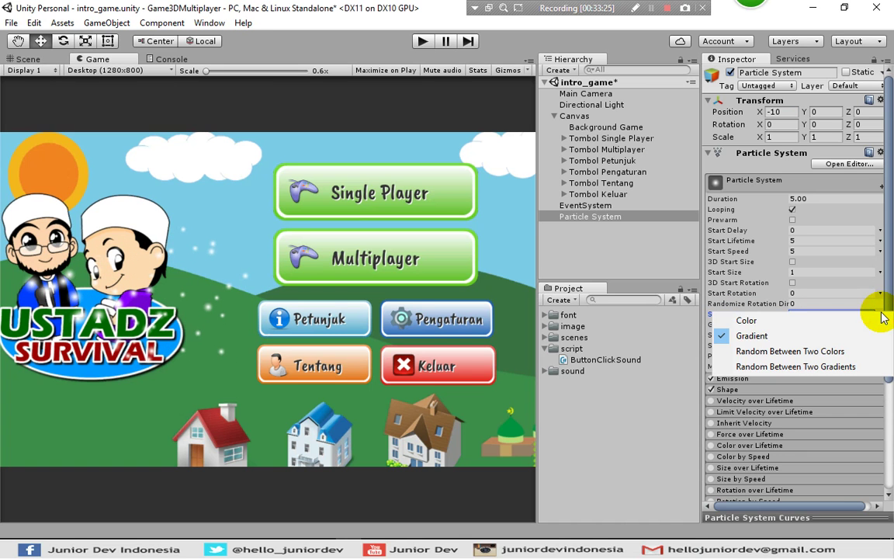
left_click(813, 370)
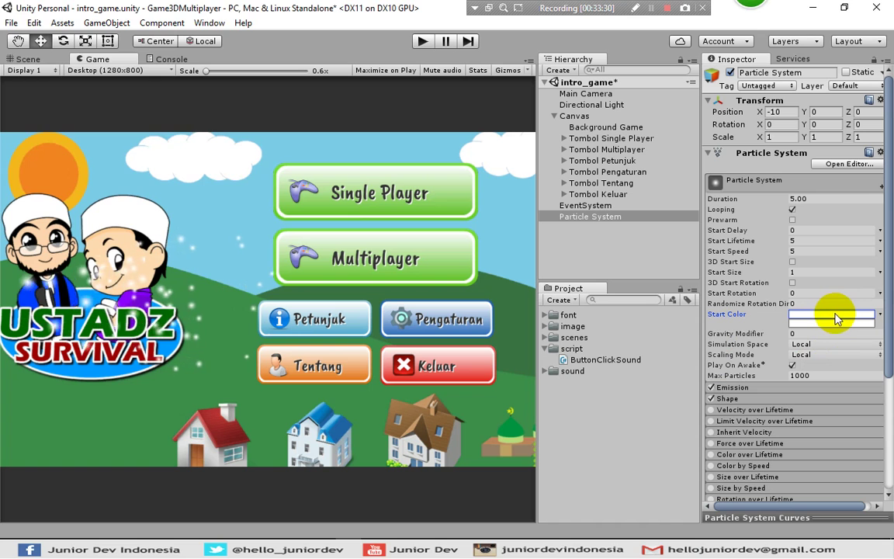
left_click(836, 317)
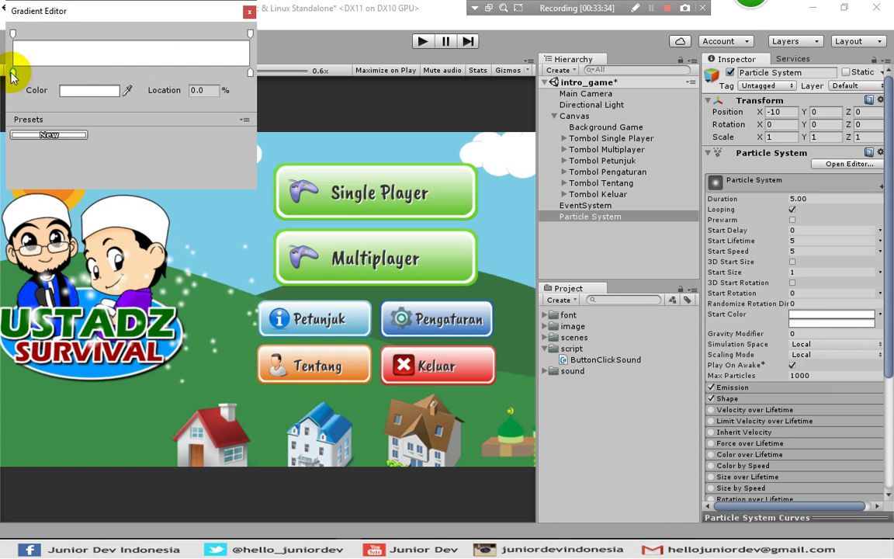
left_click(251, 73)
left_click(97, 93)
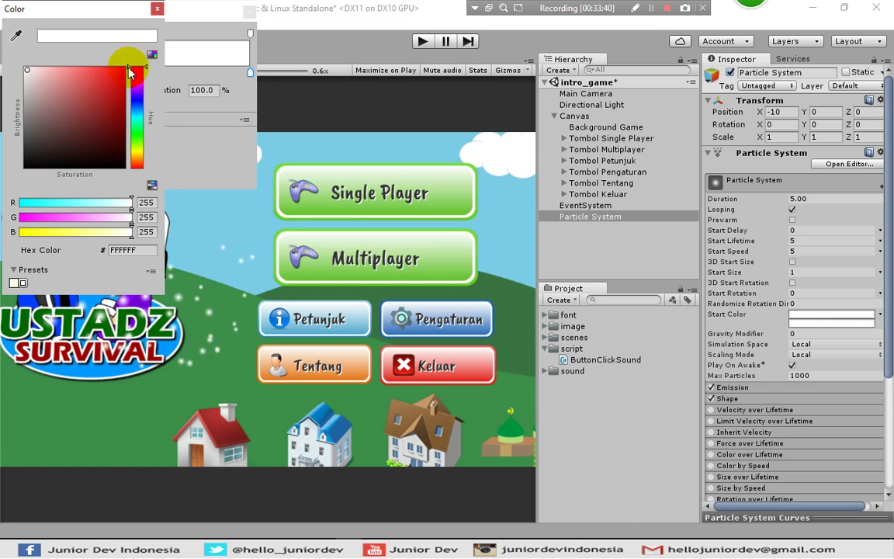
left_click_drag(123, 70, 136, 66)
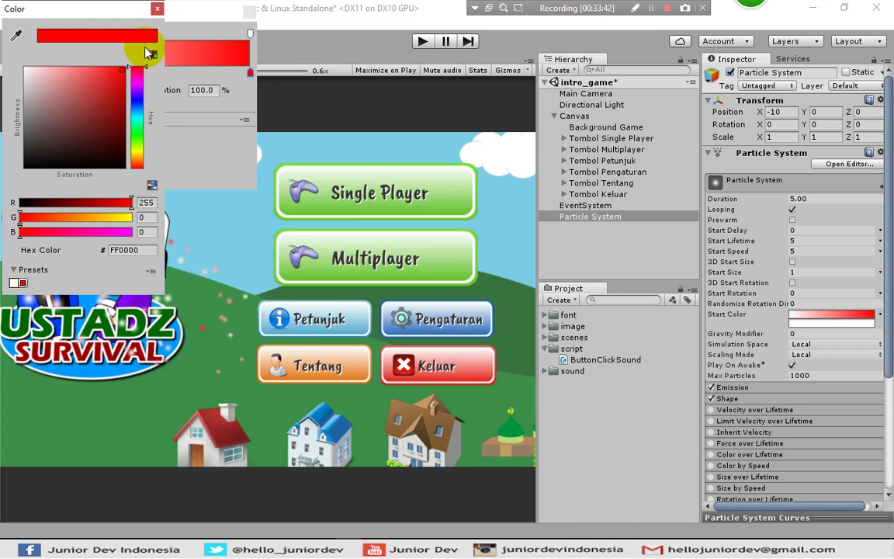
left_click(158, 8)
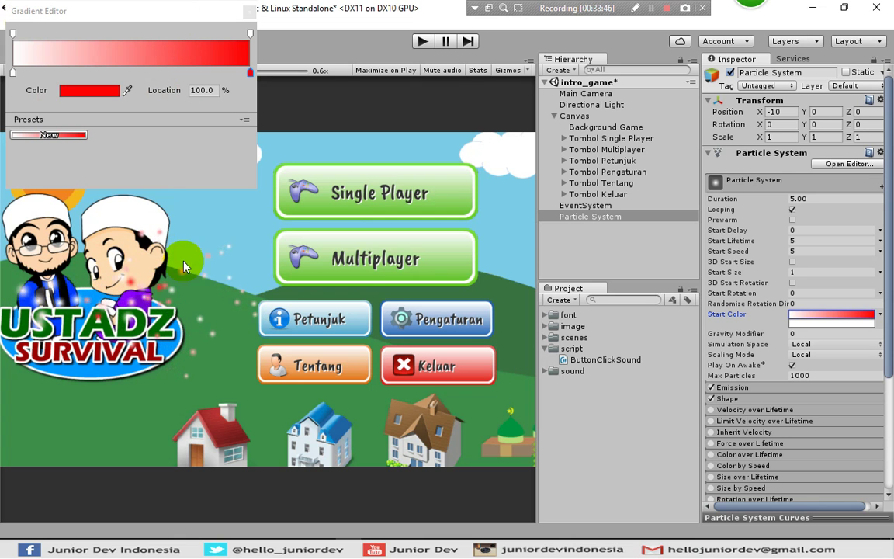
Add a magenta (FF00CD) colour stop at 26.5% to the first Start Color gradient
left_click(75, 72)
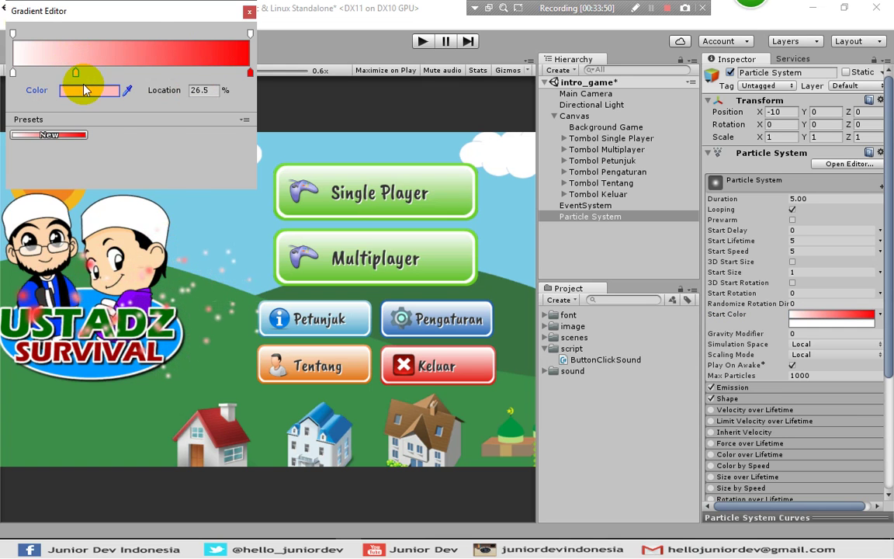
left_click(84, 87)
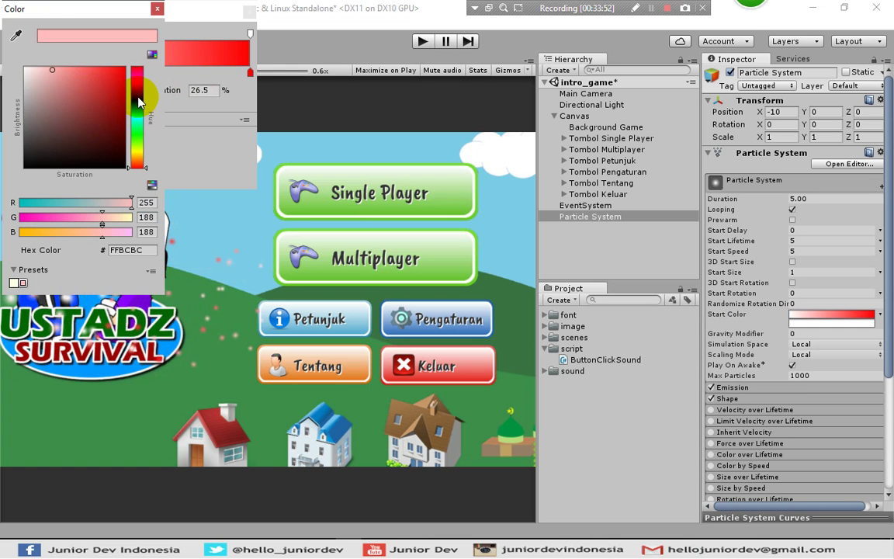
left_click(140, 81)
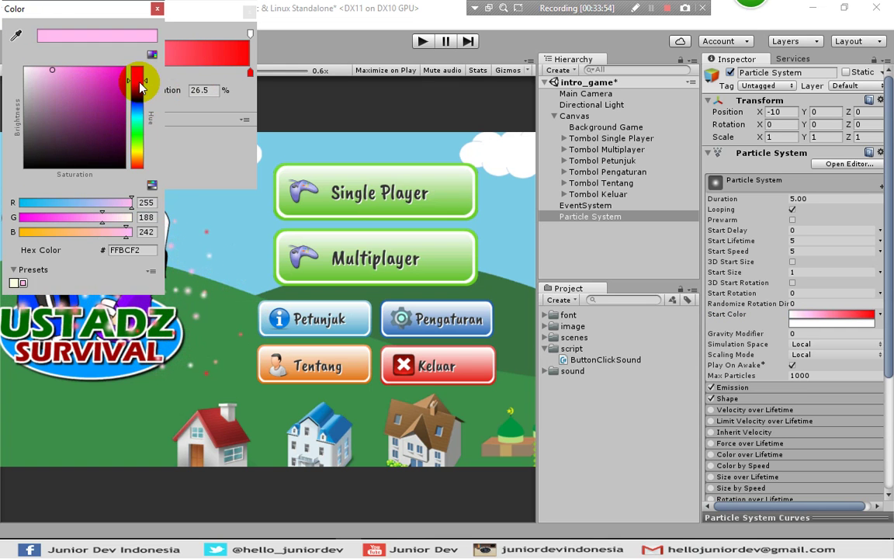
left_click_drag(124, 73, 143, 34)
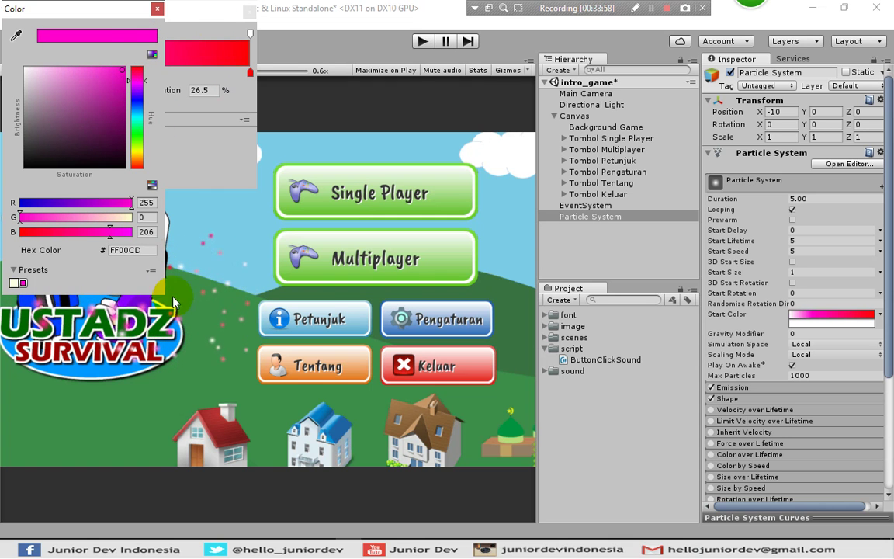
left_click(157, 8)
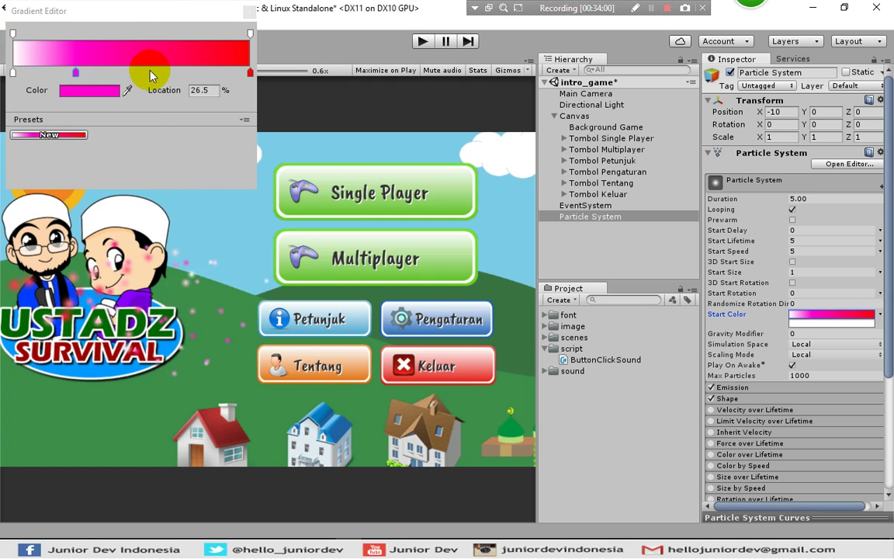
Add a blue-violet (4800FF) colour stop at 61.2% to the first gradient and close its editor
left_click(159, 72)
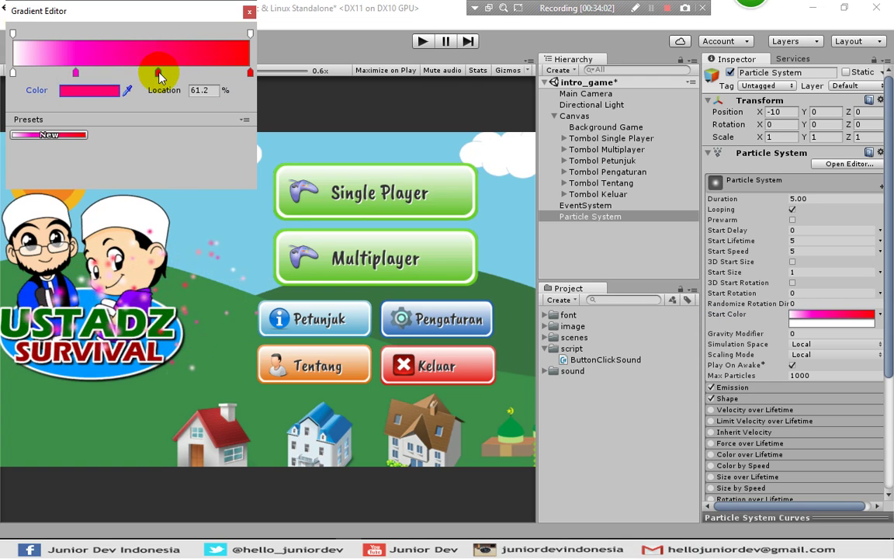
left_click(104, 90)
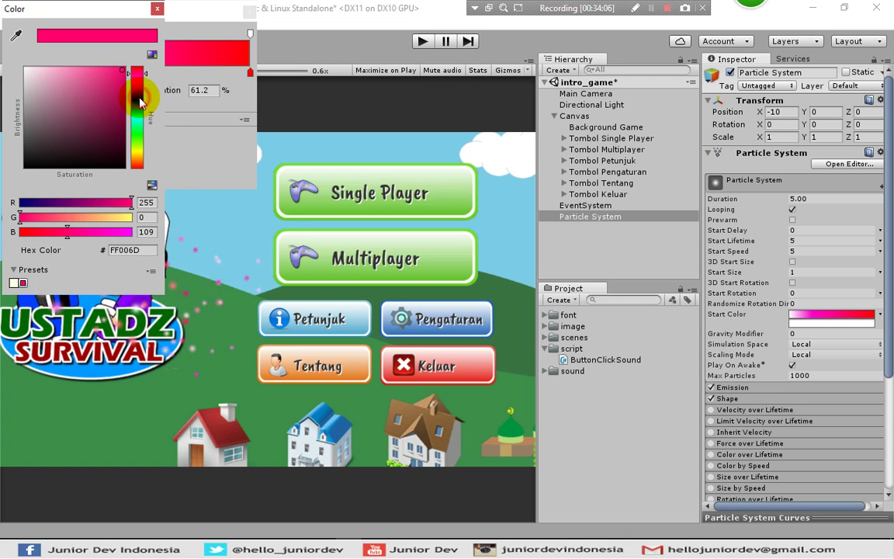
left_click_drag(140, 101, 142, 96)
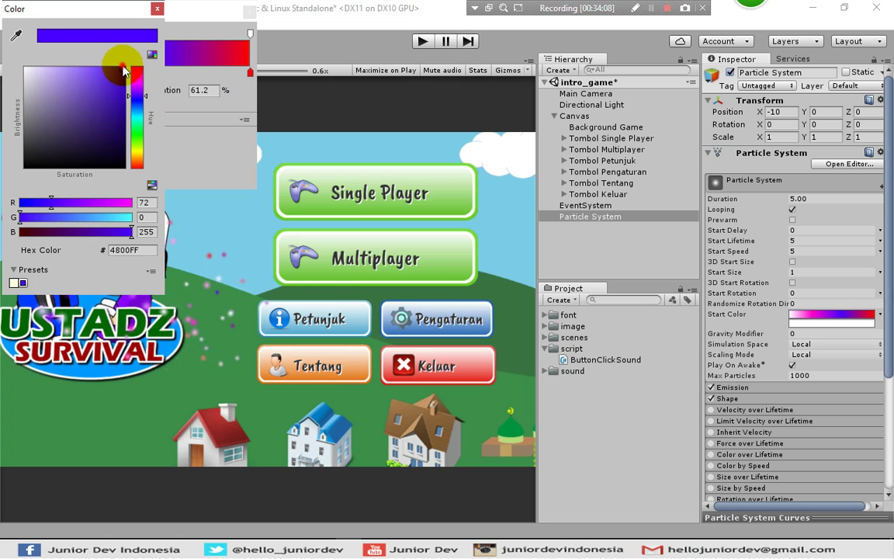
left_click(159, 11)
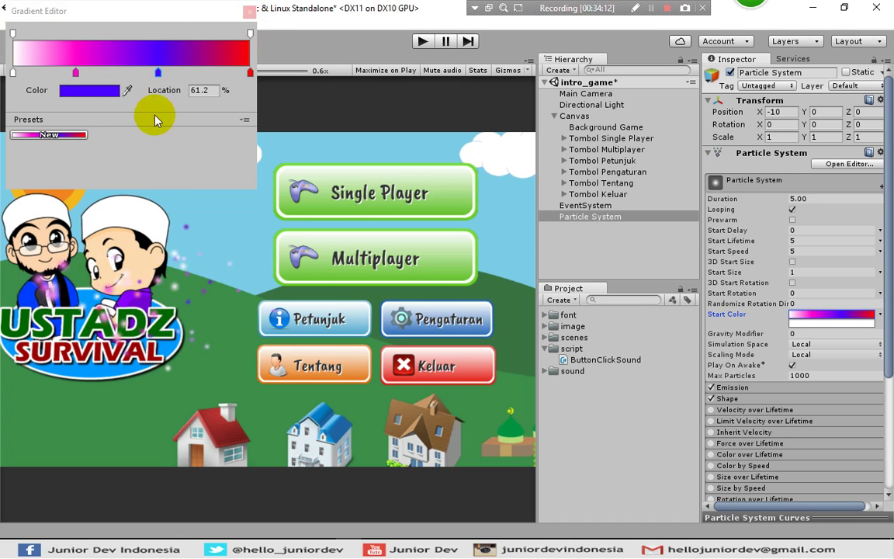
left_click(251, 11)
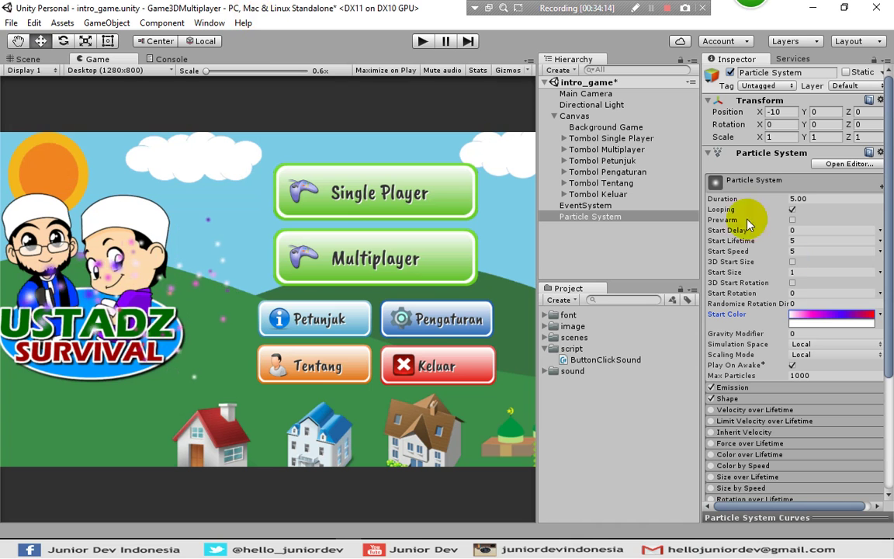
Open the second Start Color gradient and make its start stop green (00FF16) at 0.3%
left_click(805, 324)
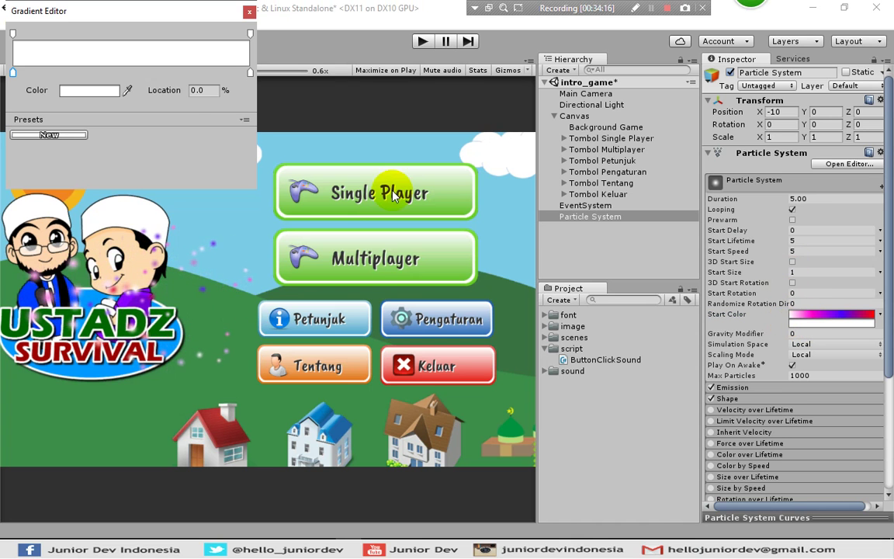
left_click_drag(13, 73, 14, 74)
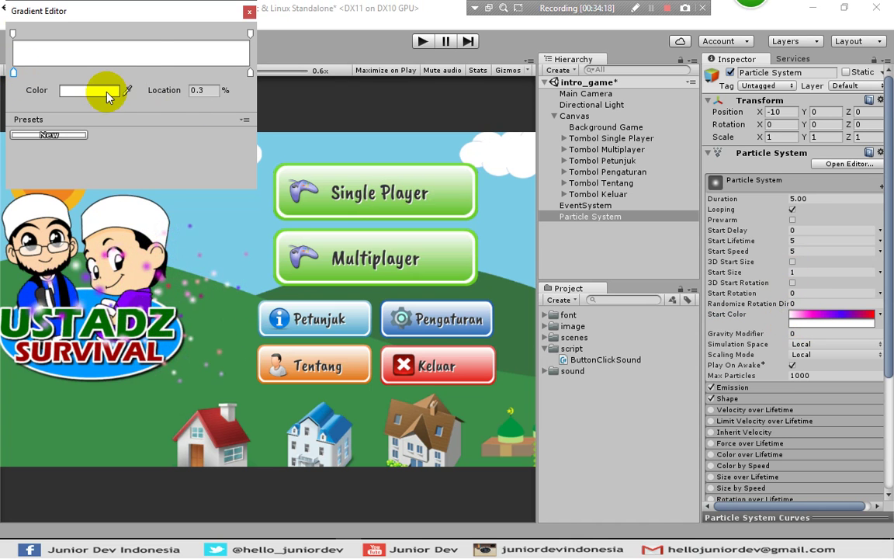
left_click(110, 90)
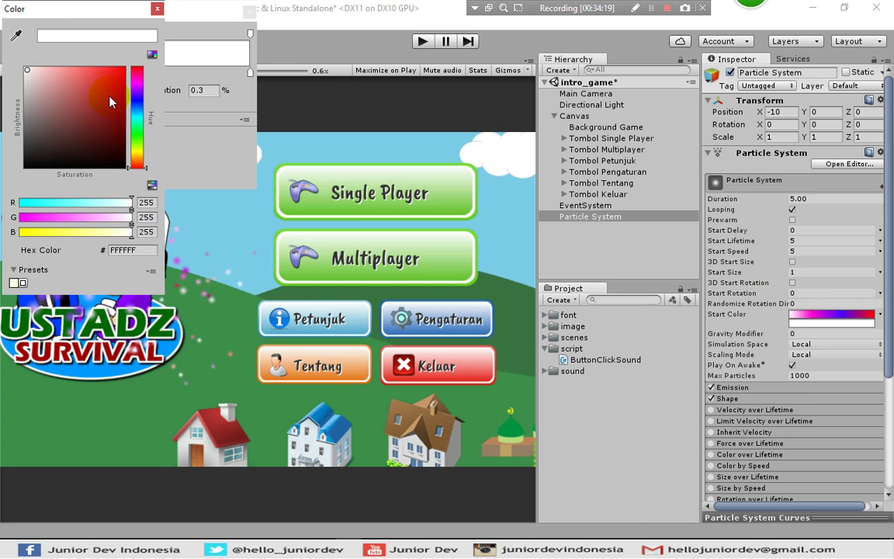
left_click(140, 134)
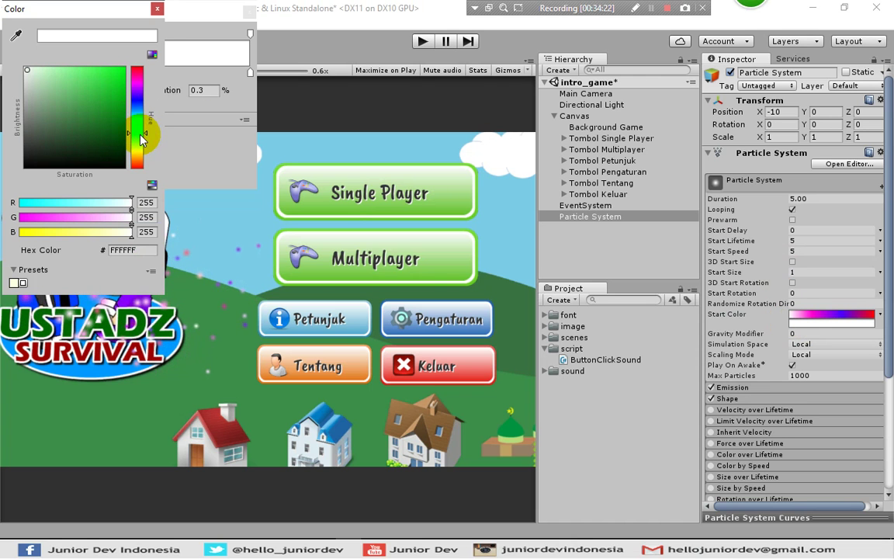
mouse_move(121, 78)
left_mouse_down()
mouse_move(147, 54)
mouse_move(150, 38)
left_mouse_up()
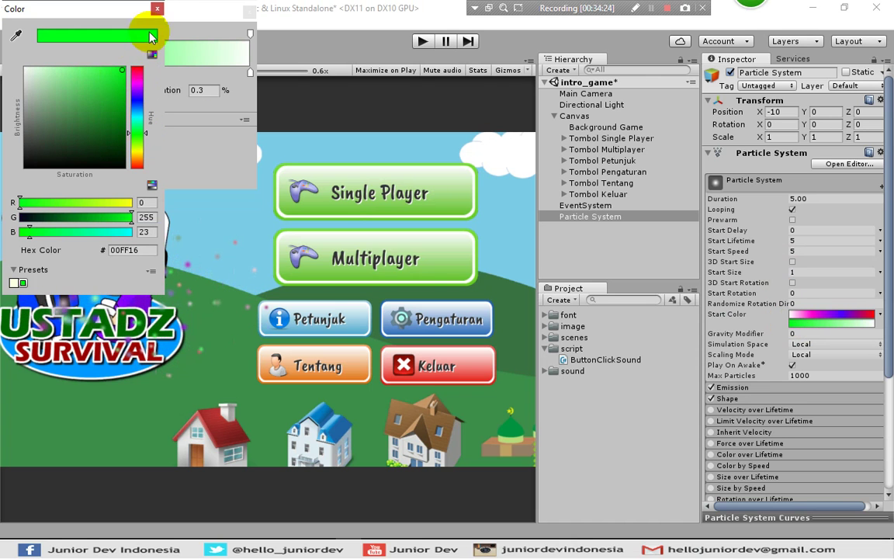
left_click(160, 10)
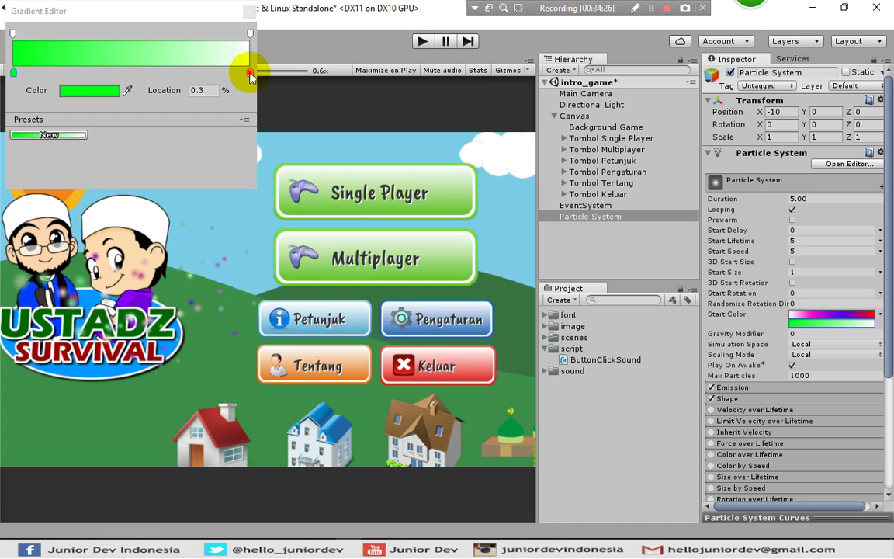
Make the second gradient's end colour yellow (F0FF00) and close the gradient editor
left_click(250, 73)
left_click(97, 90)
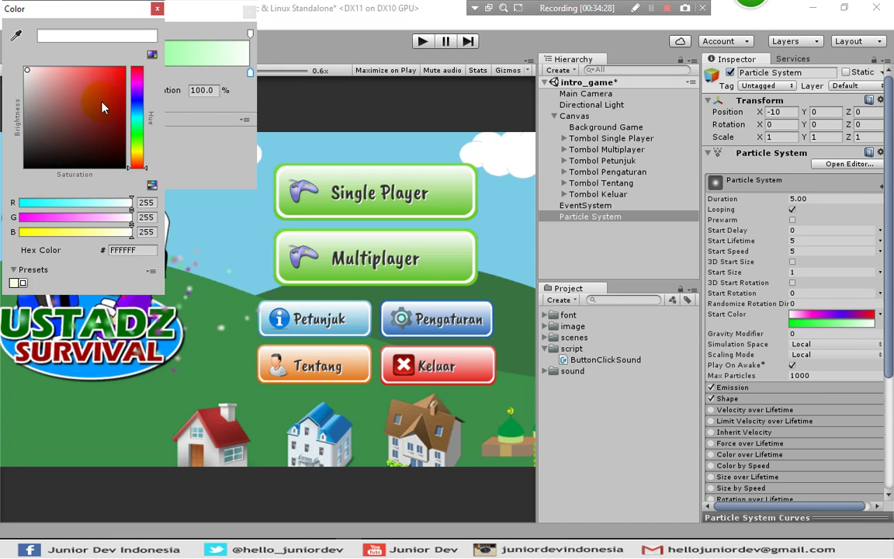
left_click_drag(141, 159, 141, 150)
left_click_drag(116, 100, 143, 46)
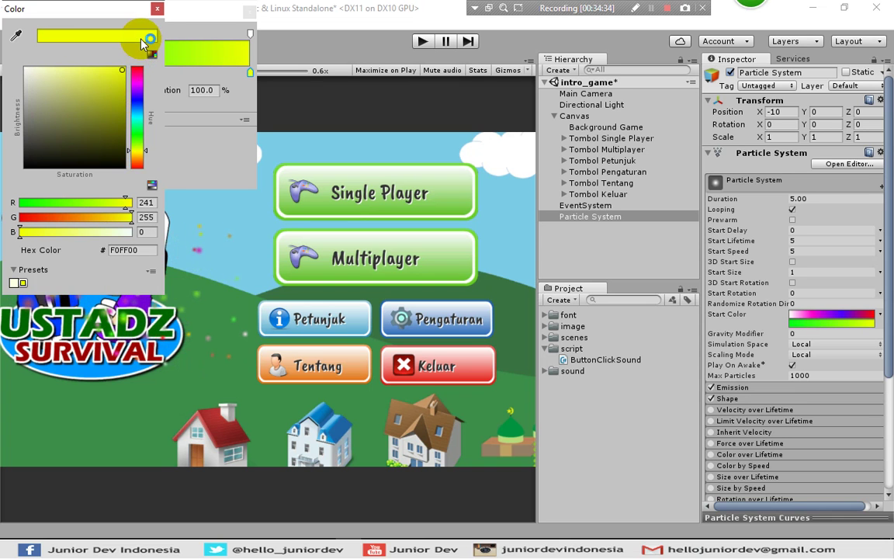
left_click(157, 8)
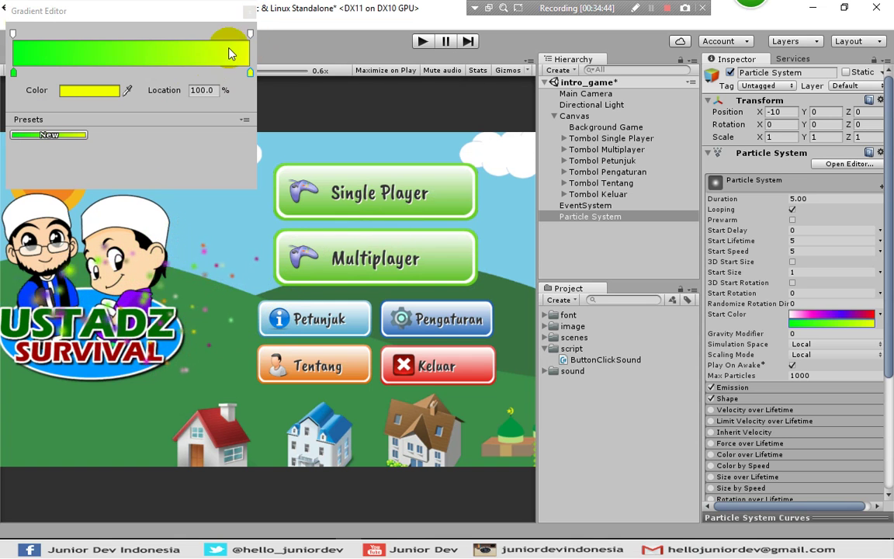
left_click(250, 11)
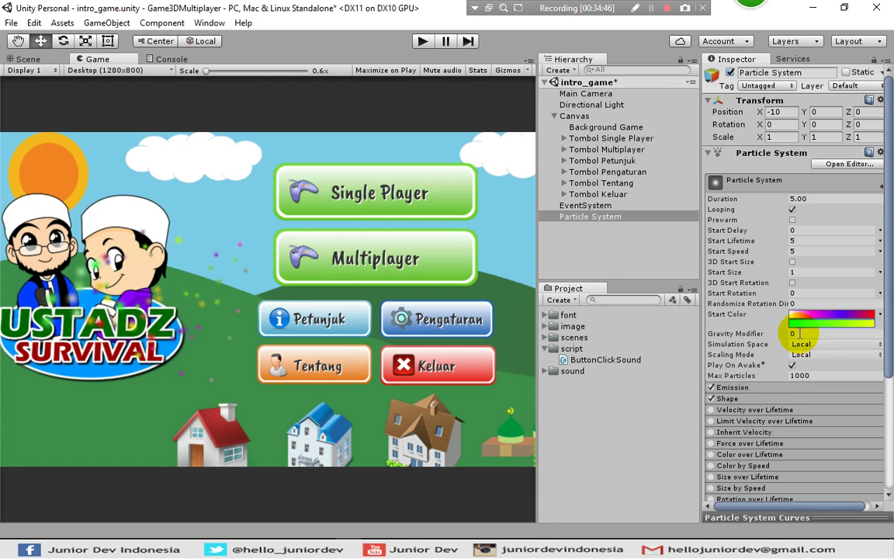
Change the Particle System's emission shape to Sphere in its Shape module
scroll(714, 393, "down", 3)
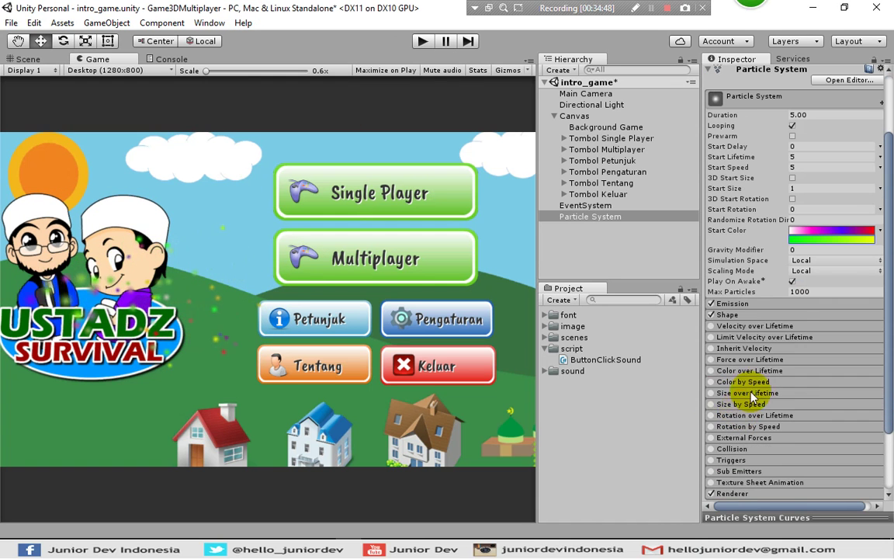
left_click(728, 315)
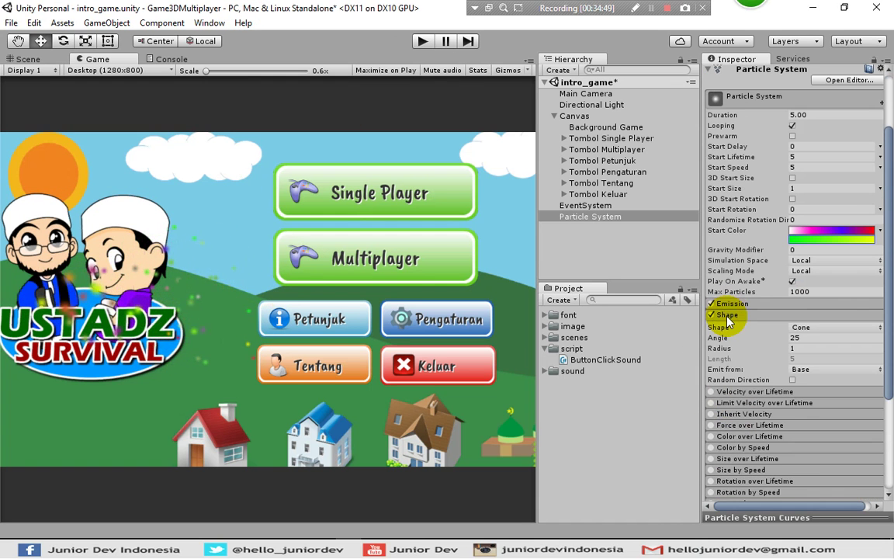
left_click(805, 328)
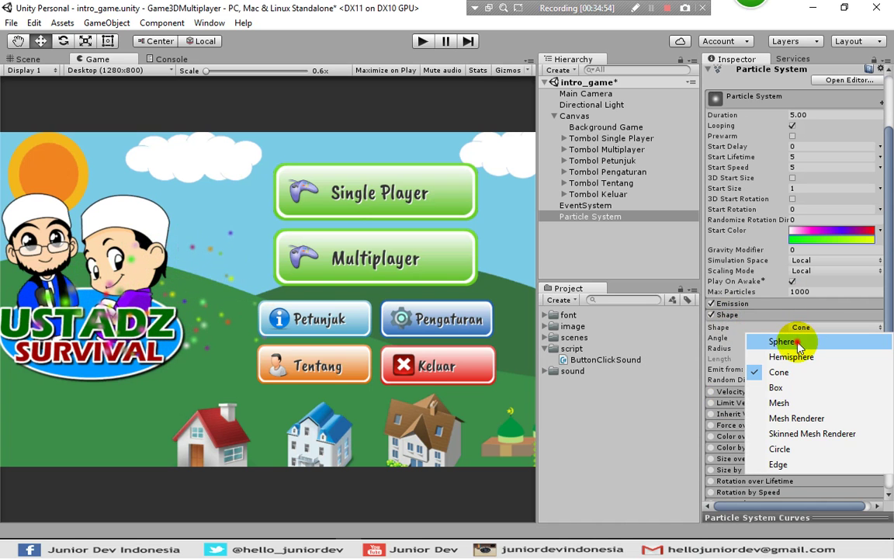
left_click(799, 344)
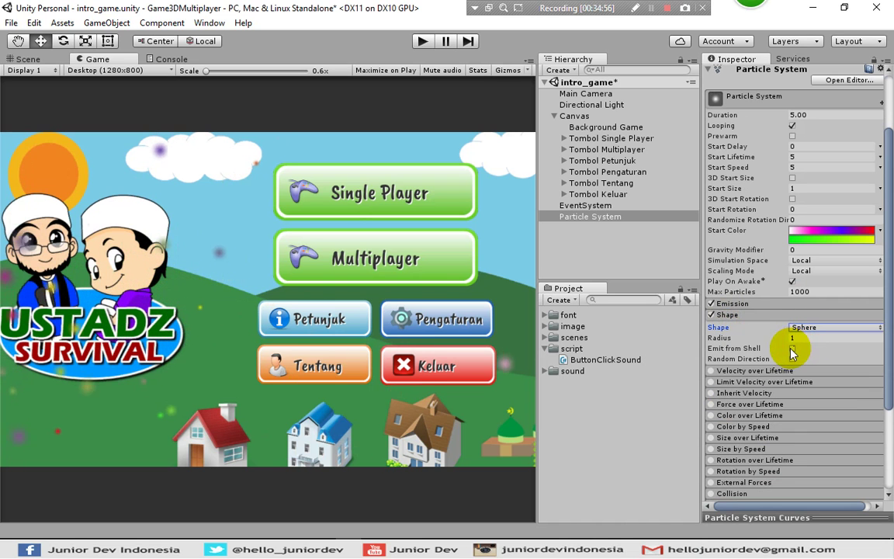
Set the particles' Start Lifetime to 3 and their Start Size to 0.7, after trying 0.5
left_click(800, 158)
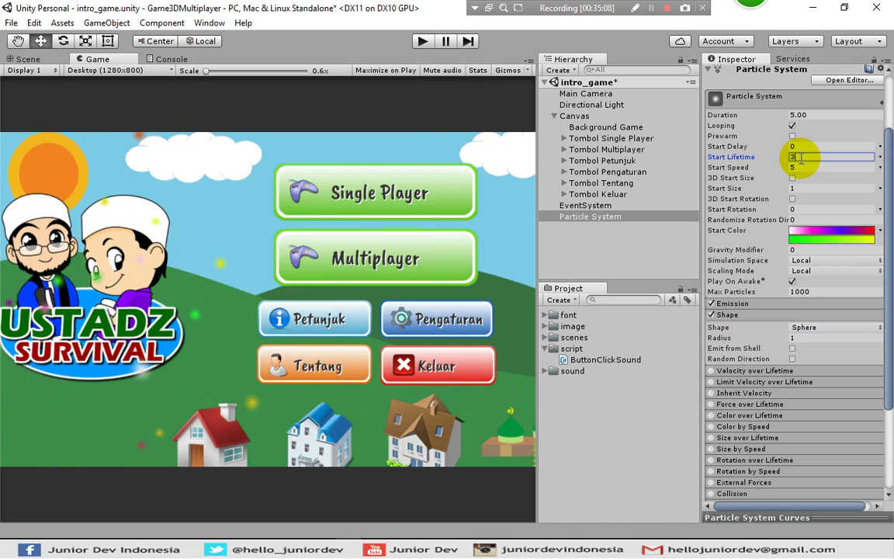
type("3")
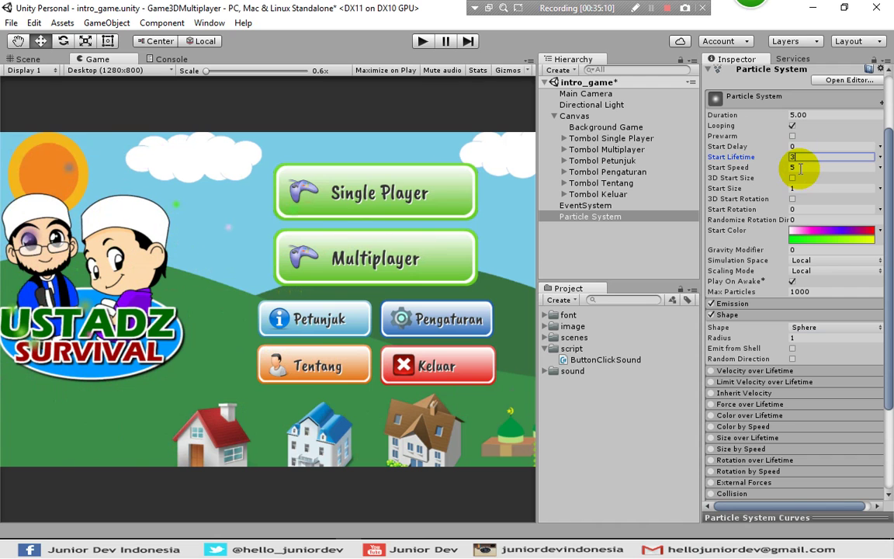
left_click(797, 188)
type("0.5")
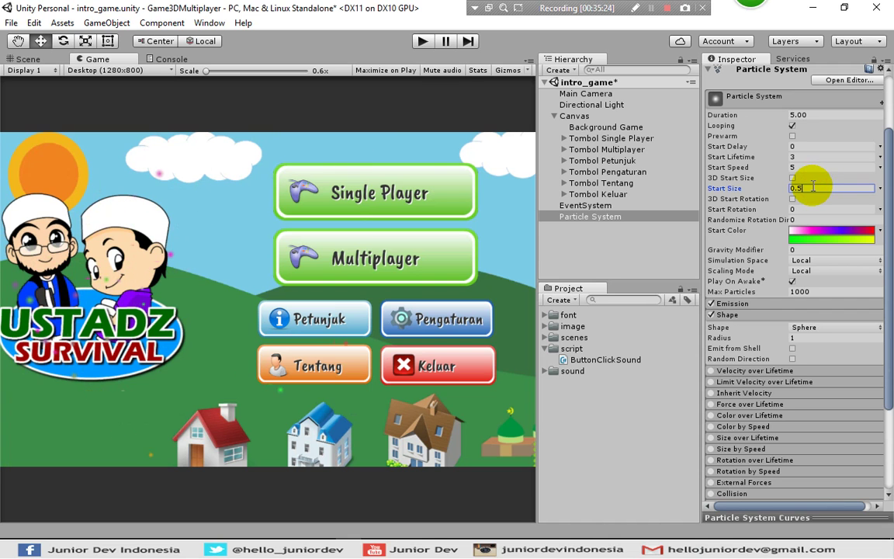
double_click(812, 187)
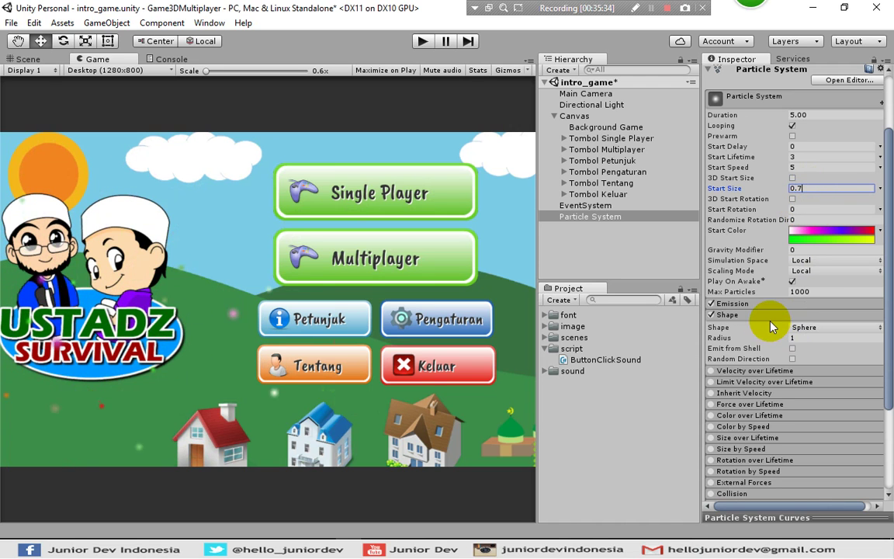
Set the Particle System's X position to -7
scroll(773, 326, "up", 3)
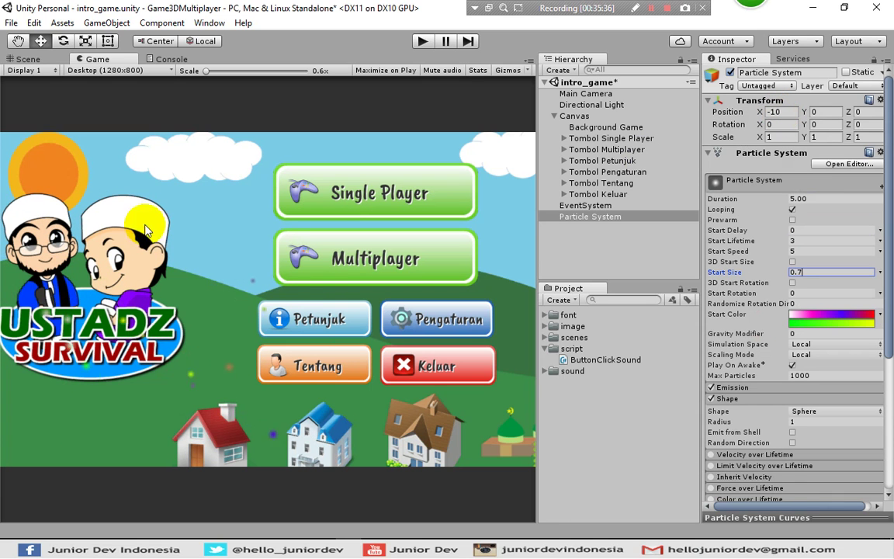
left_click(782, 112)
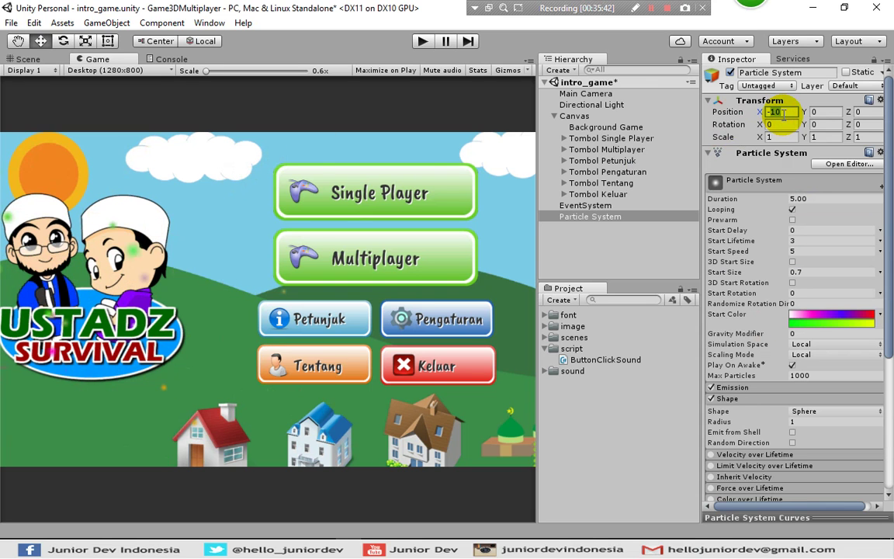
type("-7")
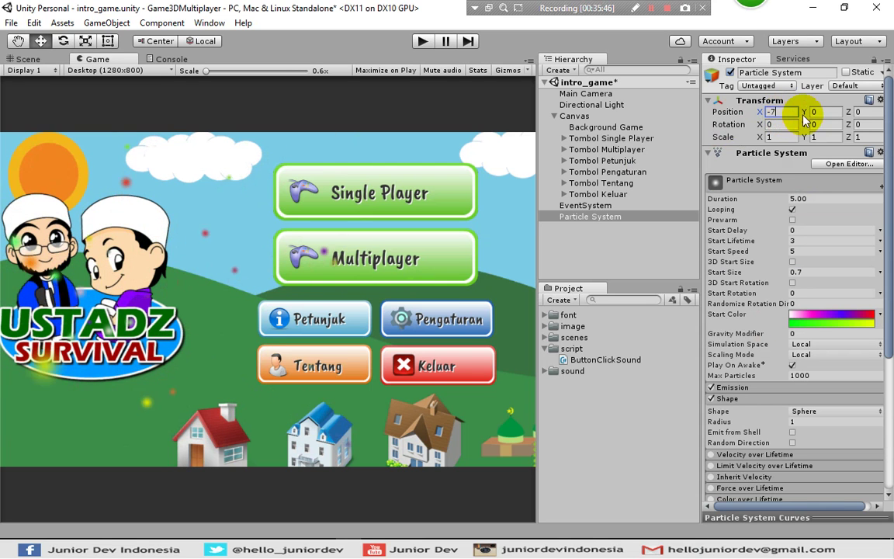
Run the game, test the Single Player, Multiplayer, Pengaturan and Keluar buttons alongside the particles, and stop the run
left_click(421, 41)
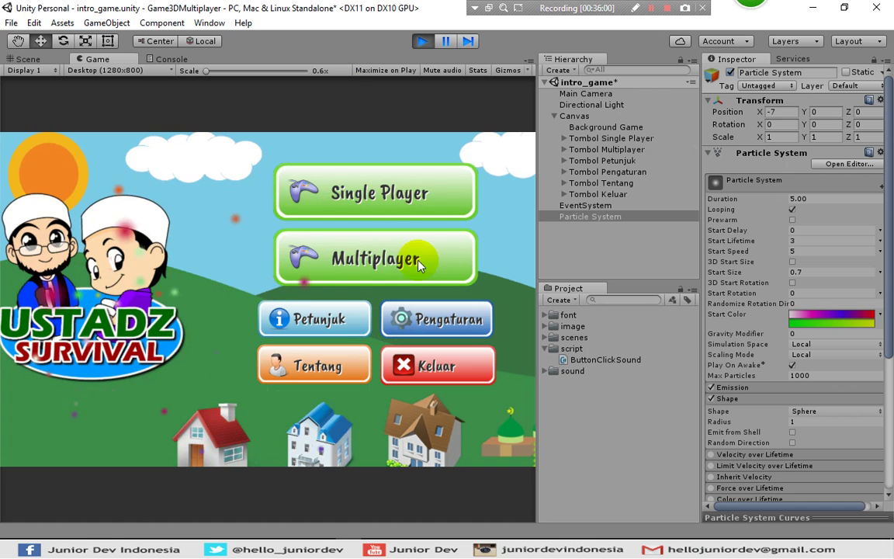
left_click(377, 214)
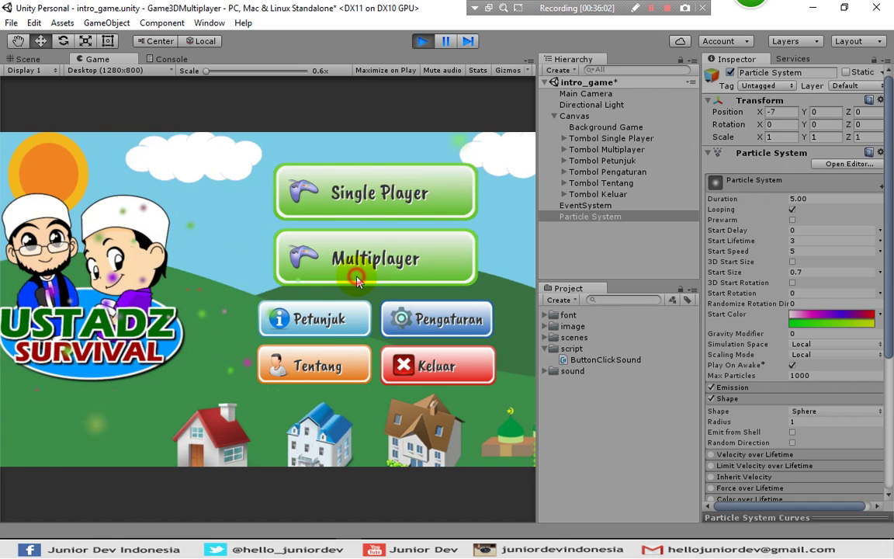
left_click(424, 323)
left_click(424, 367)
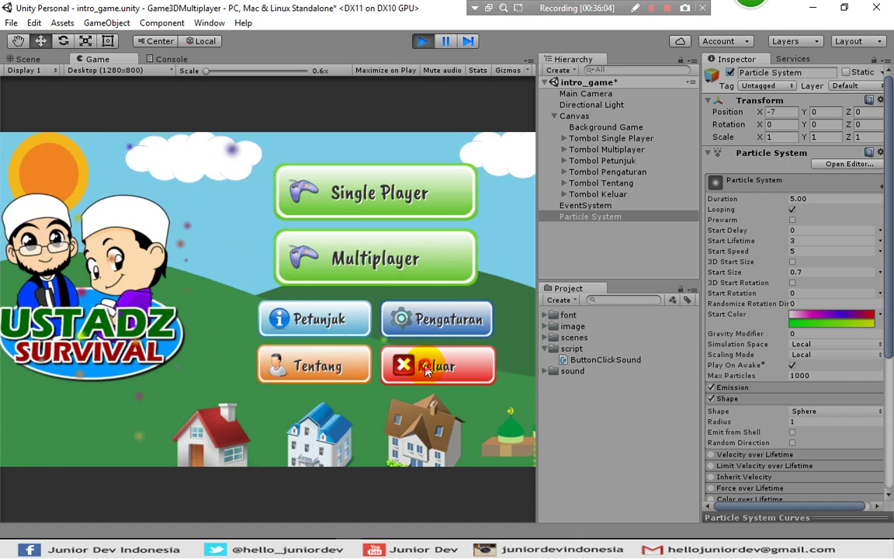
left_click(424, 44)
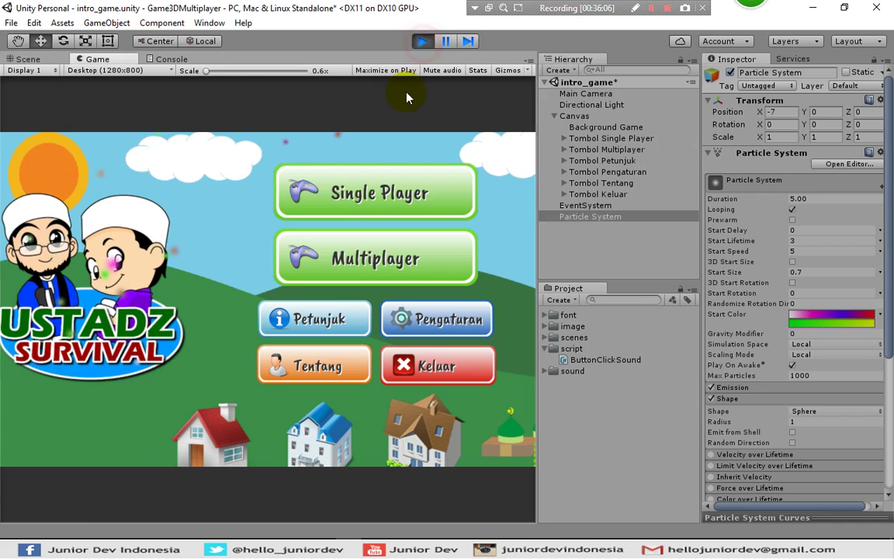
Save the intro_game scene
left_click(387, 143)
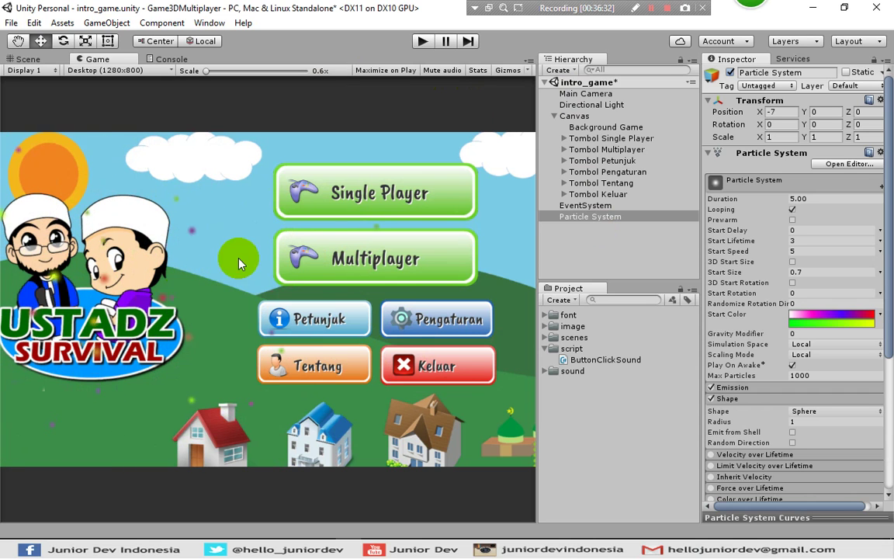
left_click(396, 62)
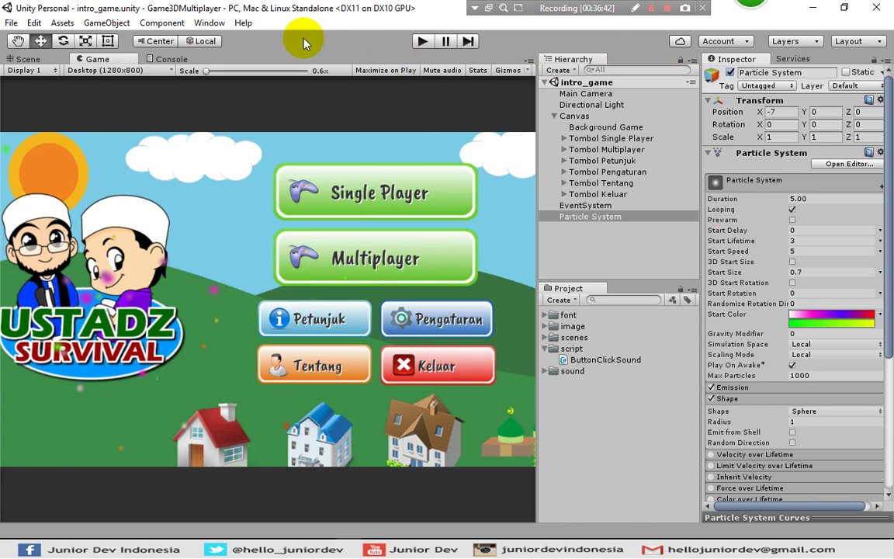
key("alt")
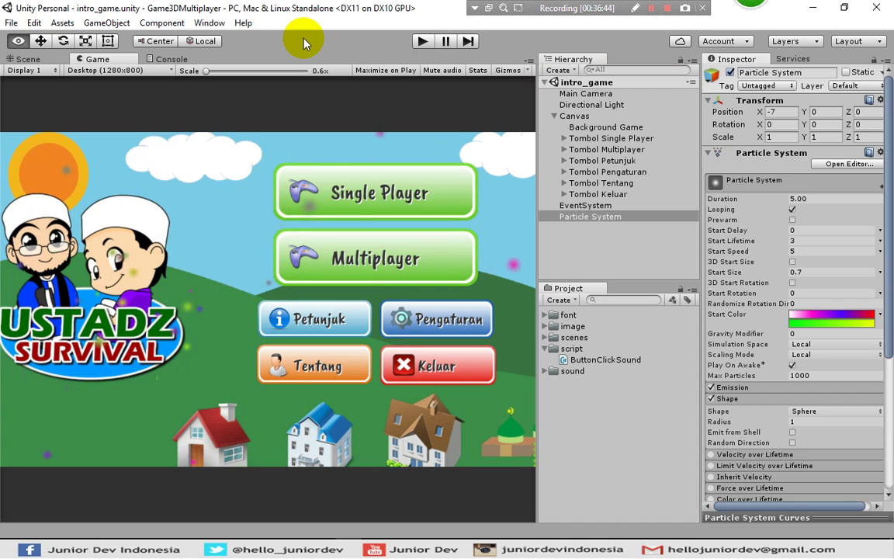